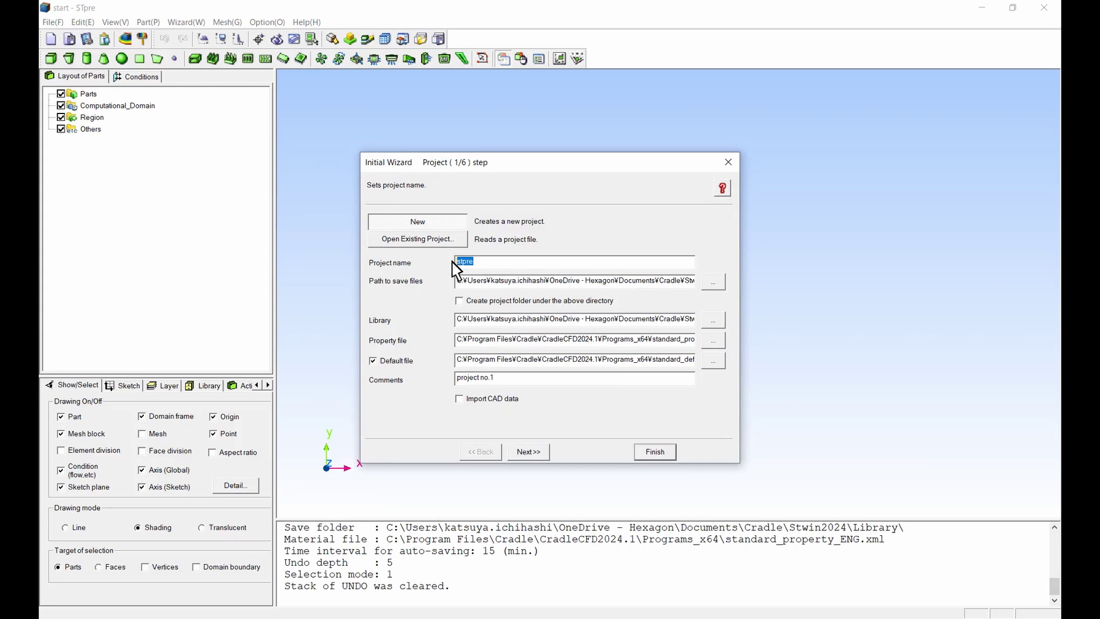
Name the new project ExternalFlow_GensetChiller and enable the import of CAD data.
text(ExternalFlow_GensetChiller)
click(459, 398)
click(525, 451)
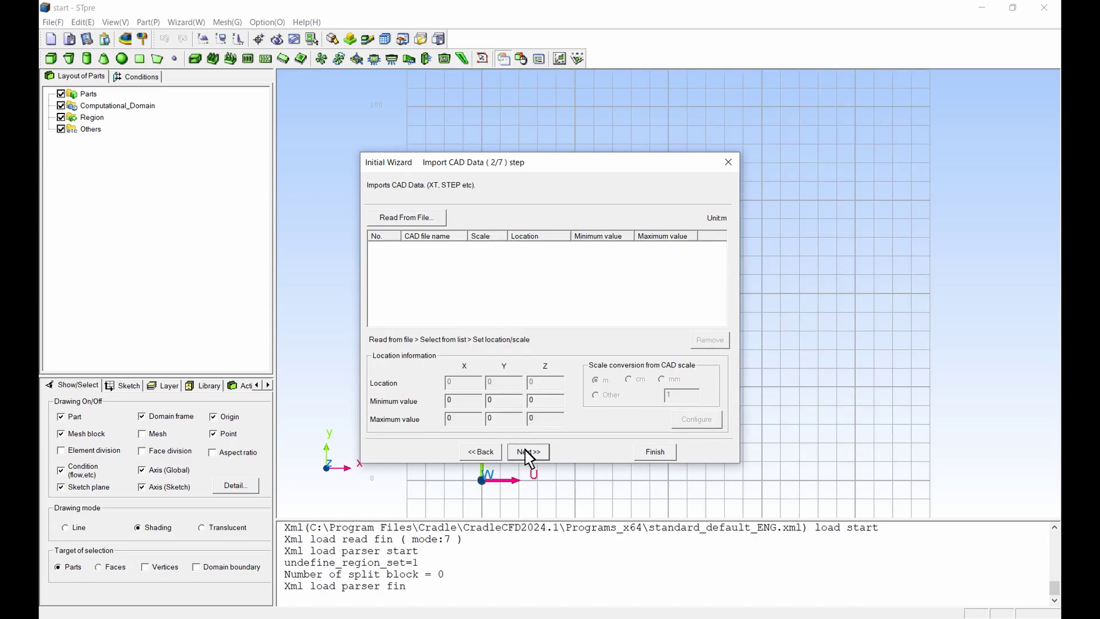
Read the CAD file MODEL.x_t from the Work folder into the project.
click(414, 217)
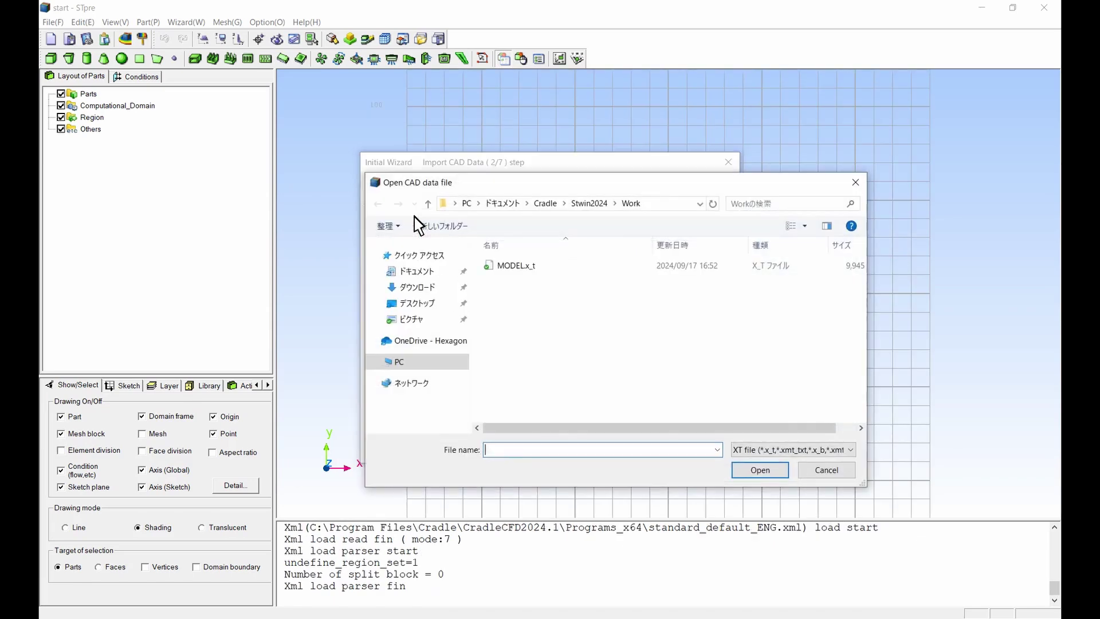
click(516, 269)
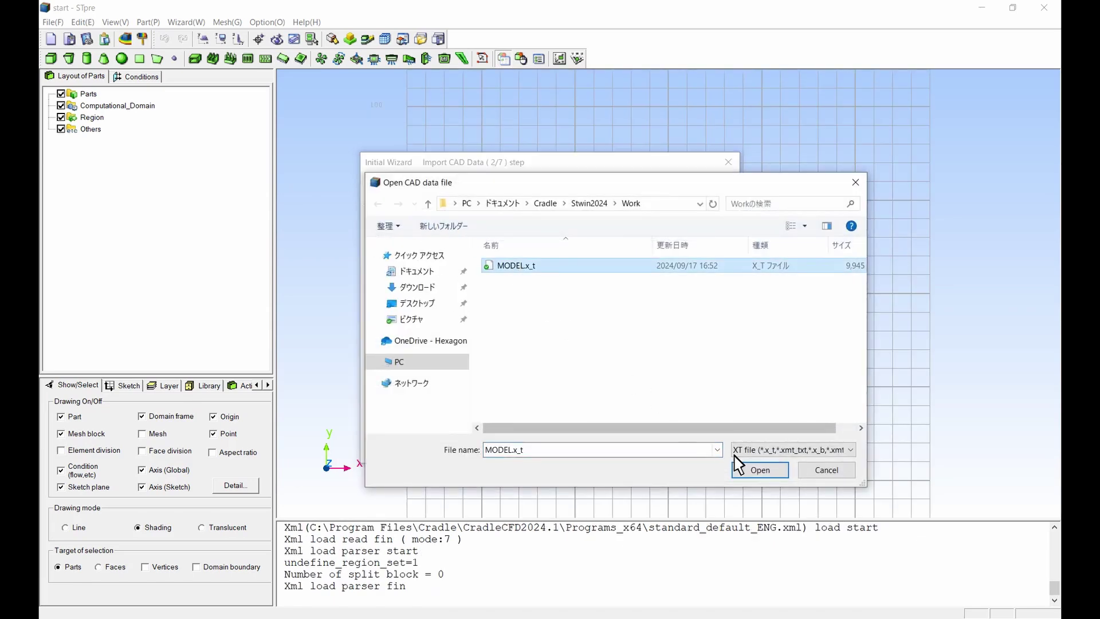
click(754, 471)
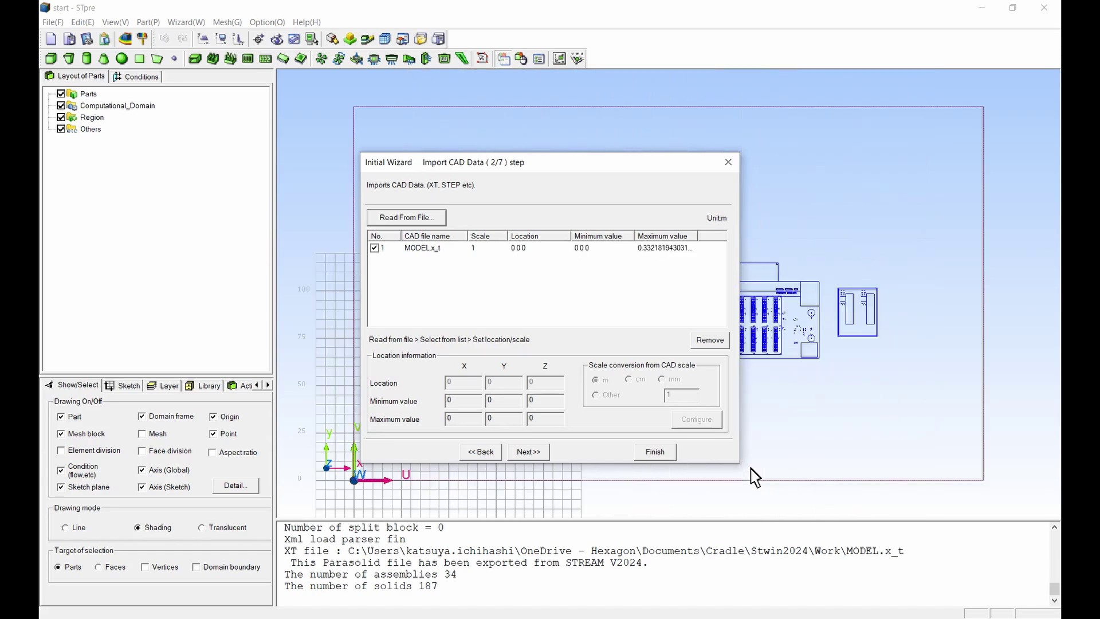
Enter the location of MODEL.x_t as about -0.20266 in X, -0.09283 in Y and -0.04612 in Z.
click(439, 250)
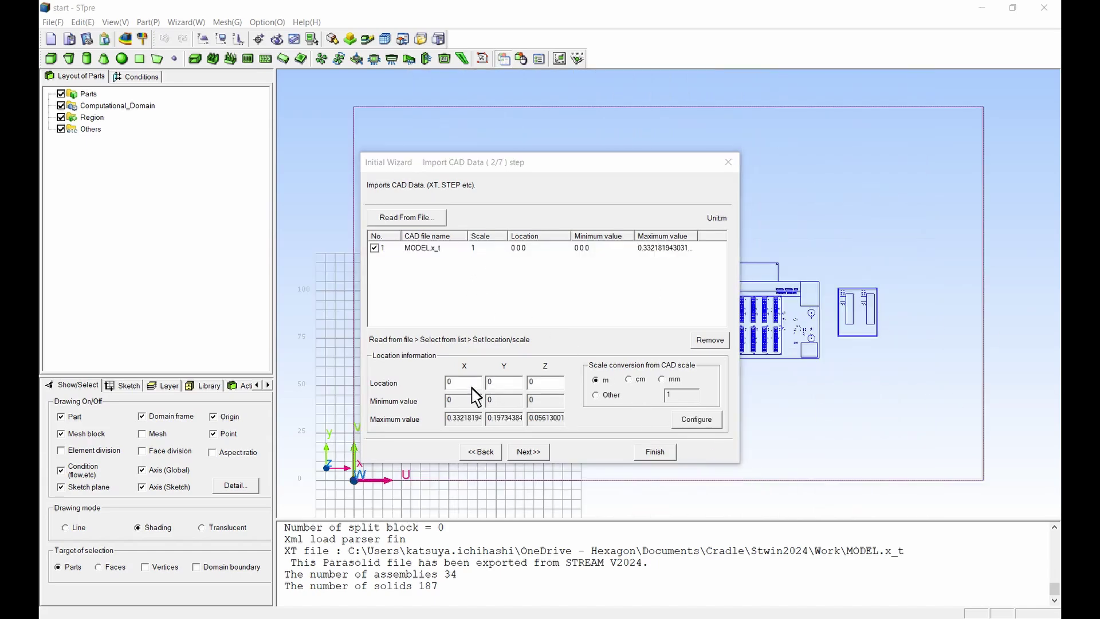
click(458, 382)
key(ctrl+v)
click(495, 383)
key(ctrl+v)
double_click(552, 382)
key(ctrl+v)
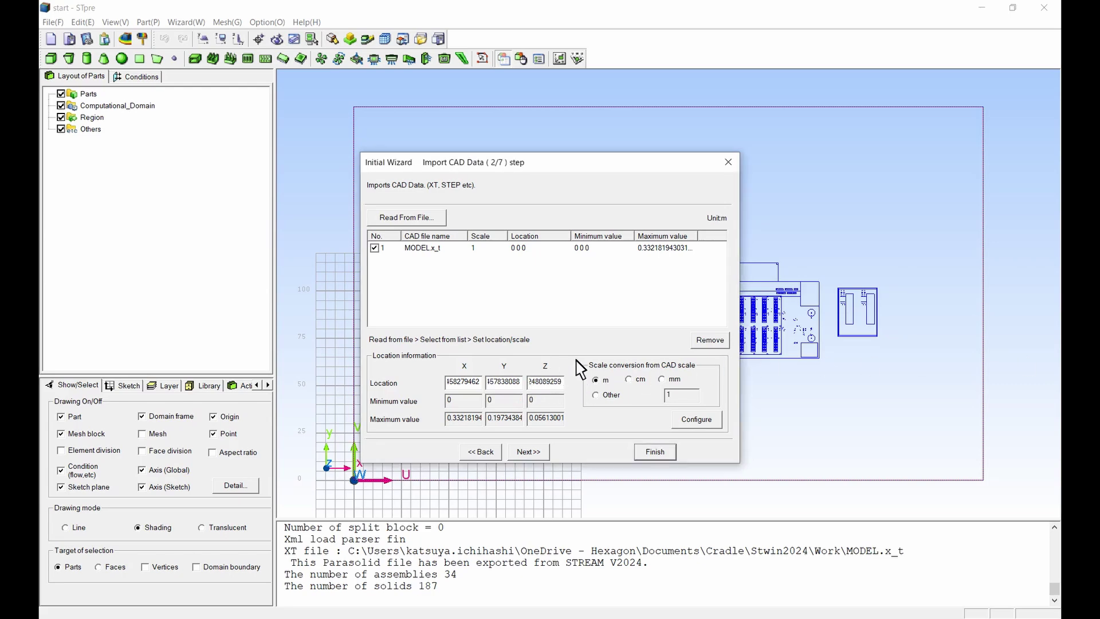
Apply a custom scale conversion of 1000 to MODEL.x_t and continue to the computational domain settings.
click(596, 396)
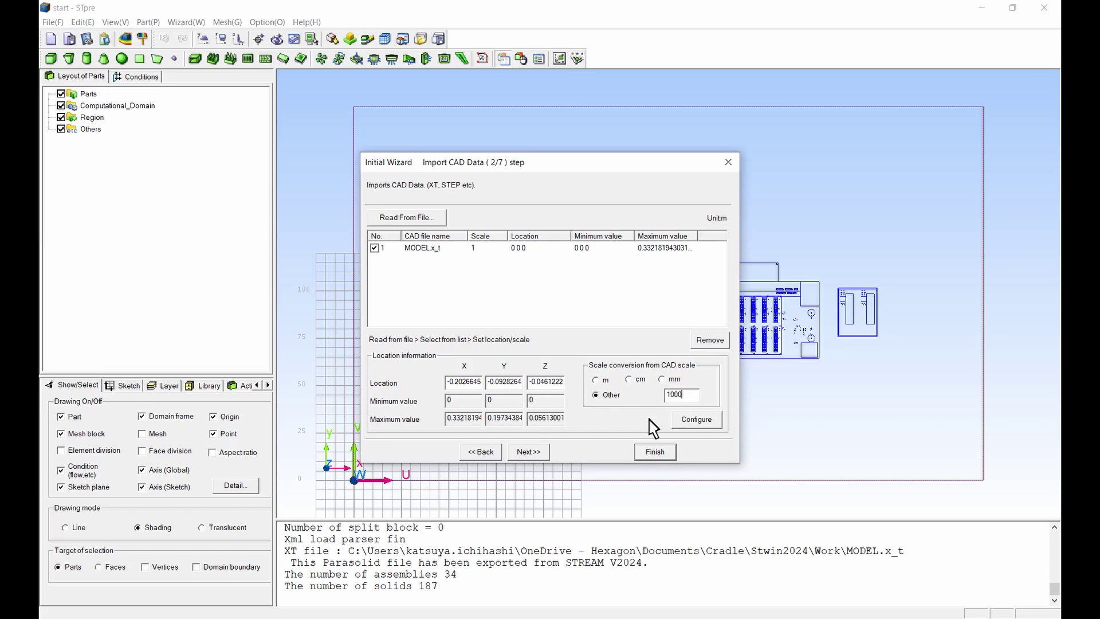
click(697, 422)
click(535, 453)
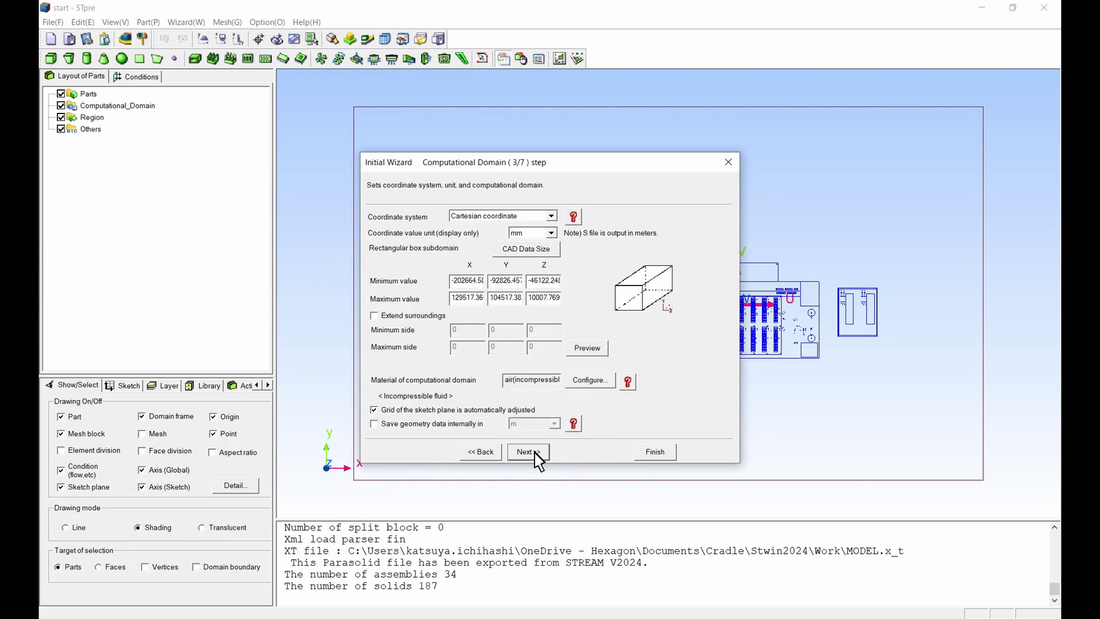
Set the coordinate unit to km and extend the domain by 0.15 on both sides in X and Y and 0.25 on the maximum Z side.
click(524, 234)
click(523, 279)
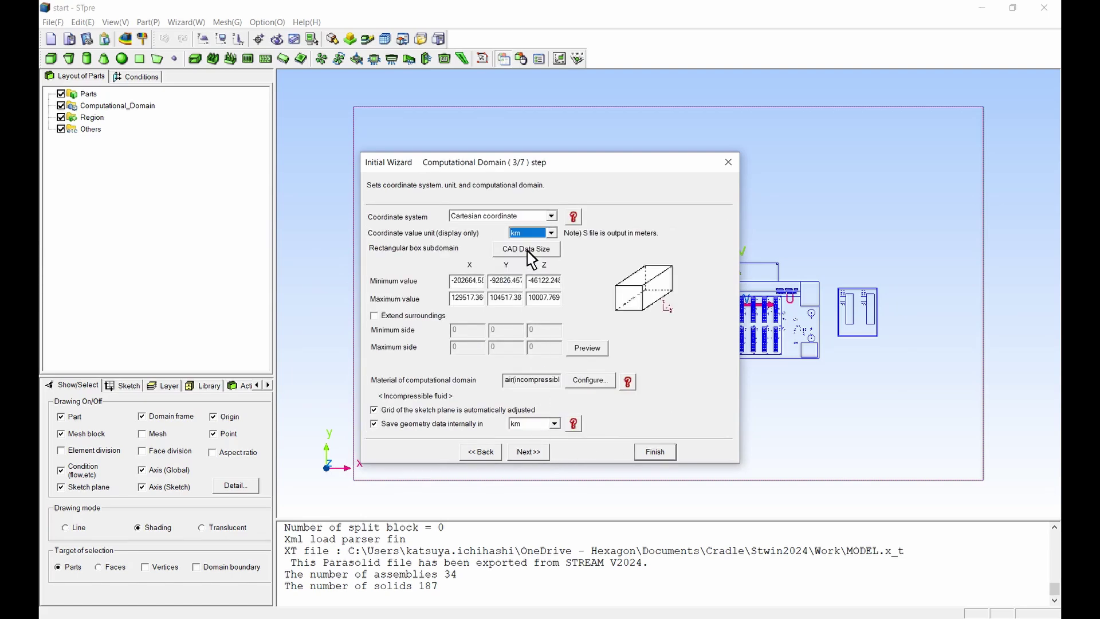
click(375, 316)
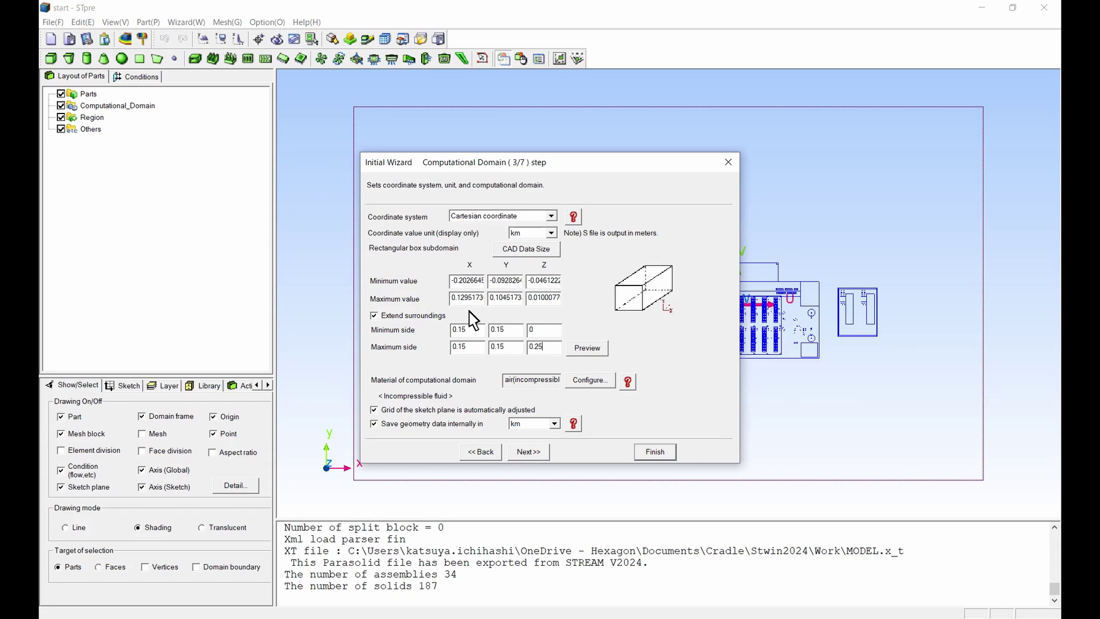
click(535, 452)
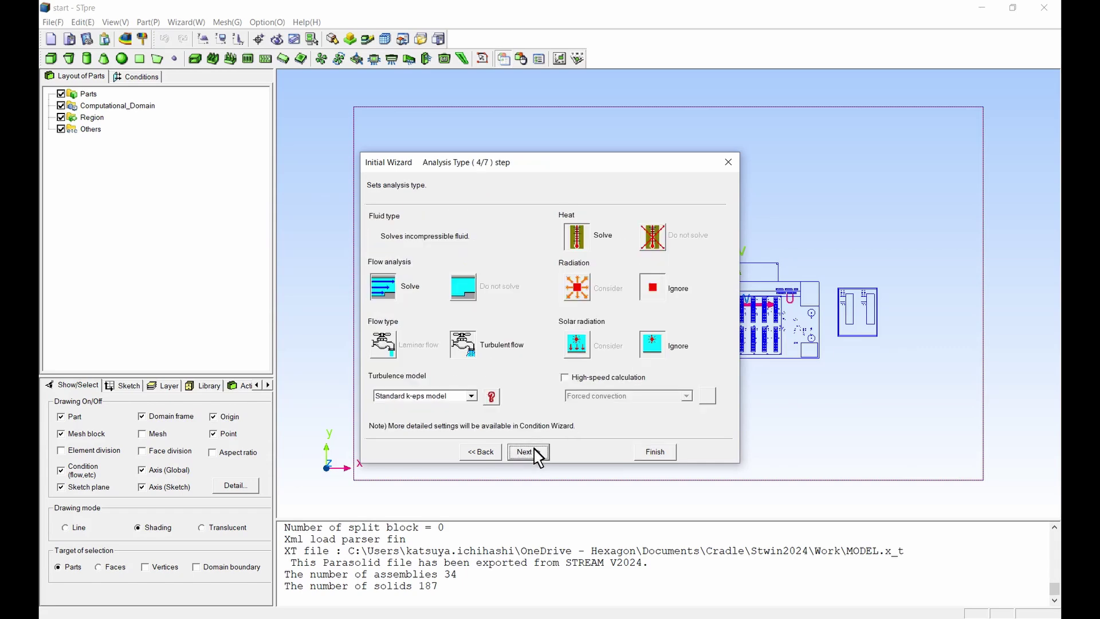
Accept the default analysis type and set the default temperature and the initial temperature of solids to 17.6 °C.
click(534, 451)
click(495, 253)
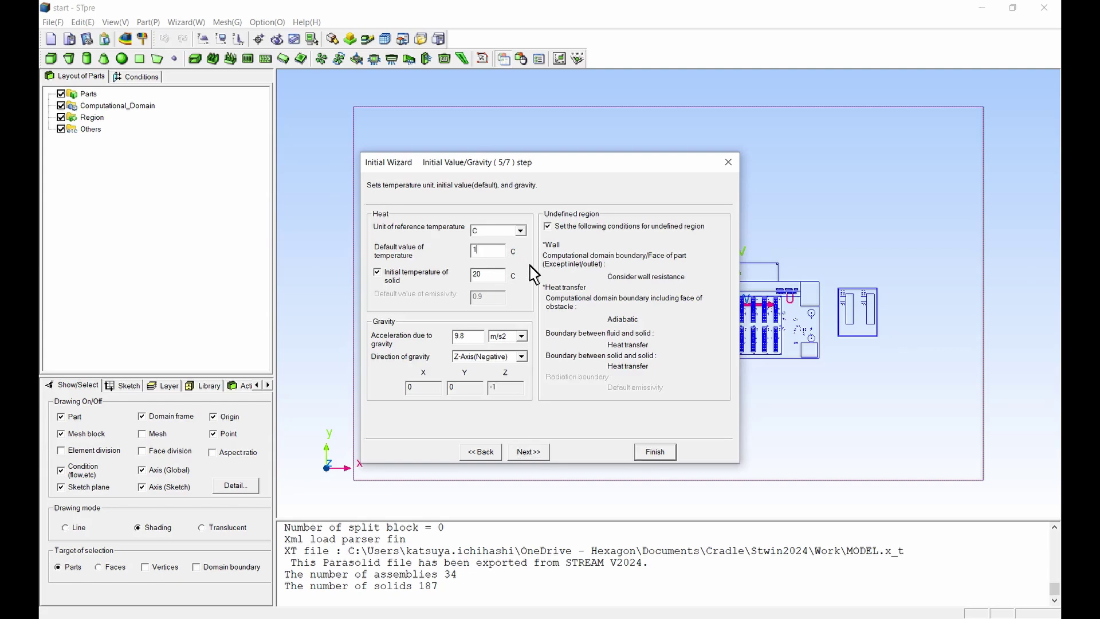
key(Tab)
key(Tab)
click(535, 451)
Choose external flow with winds blowing through buildings as the analysis purpose and set the wind direction to SSW.
click(443, 388)
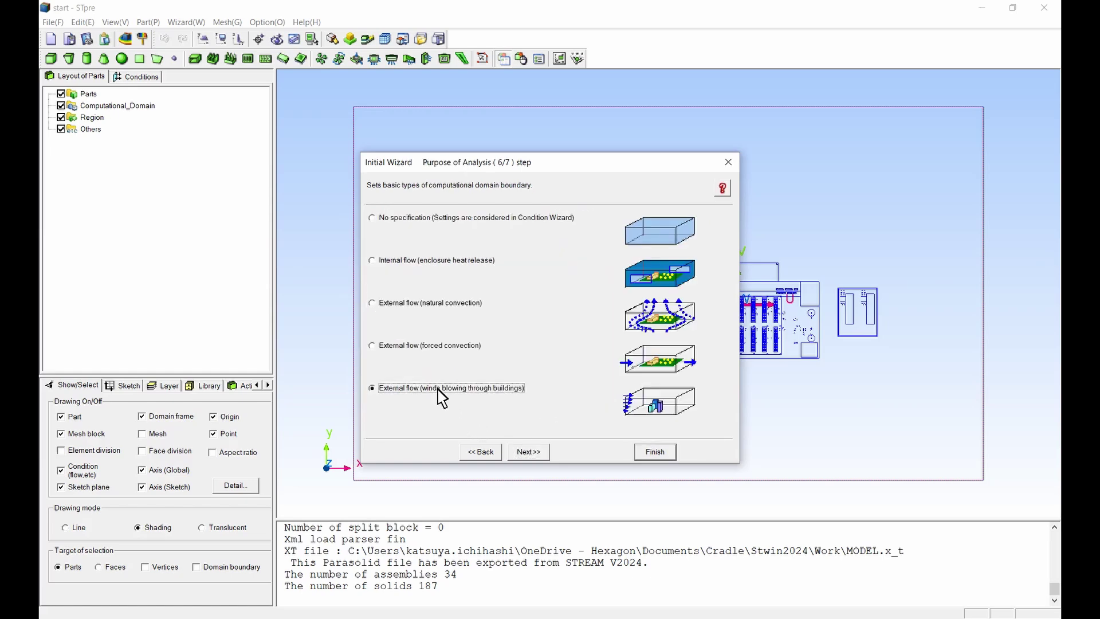
click(528, 451)
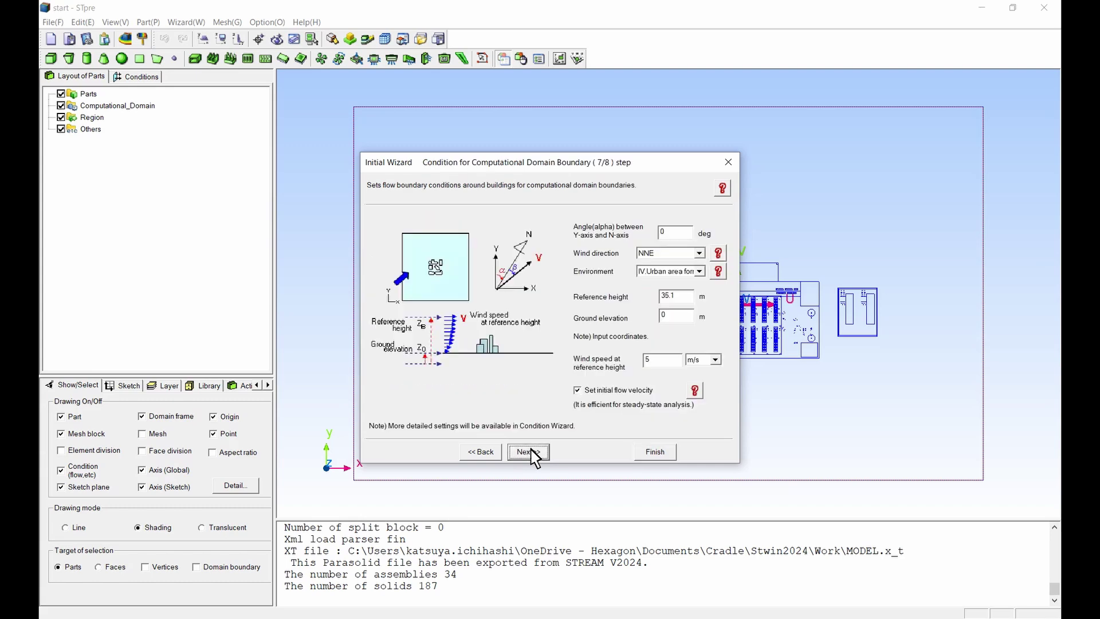
click(668, 253)
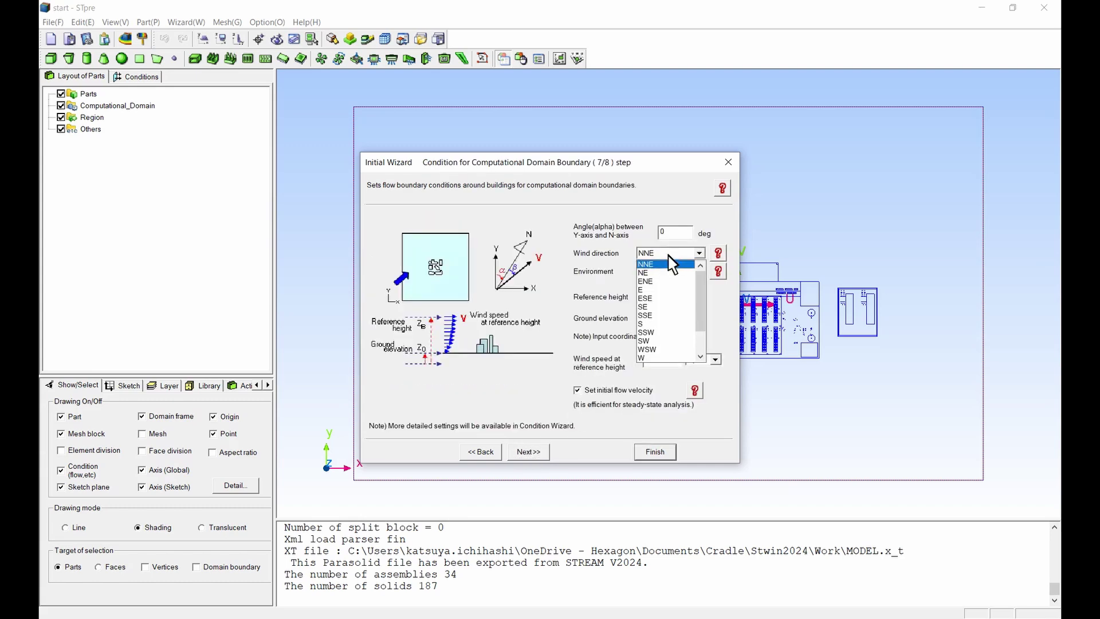
click(663, 334)
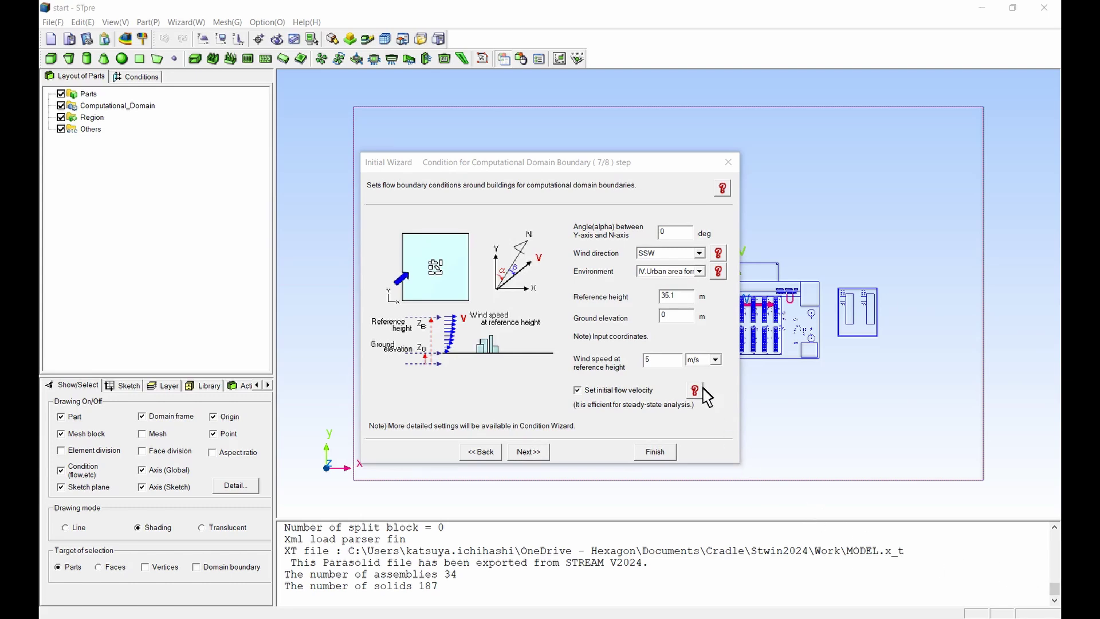
Set the ground elevation to the model's minimum Z coordinate and the wind speed at reference height, and complete the Initial Wizard.
click(676, 320)
text(48089259)
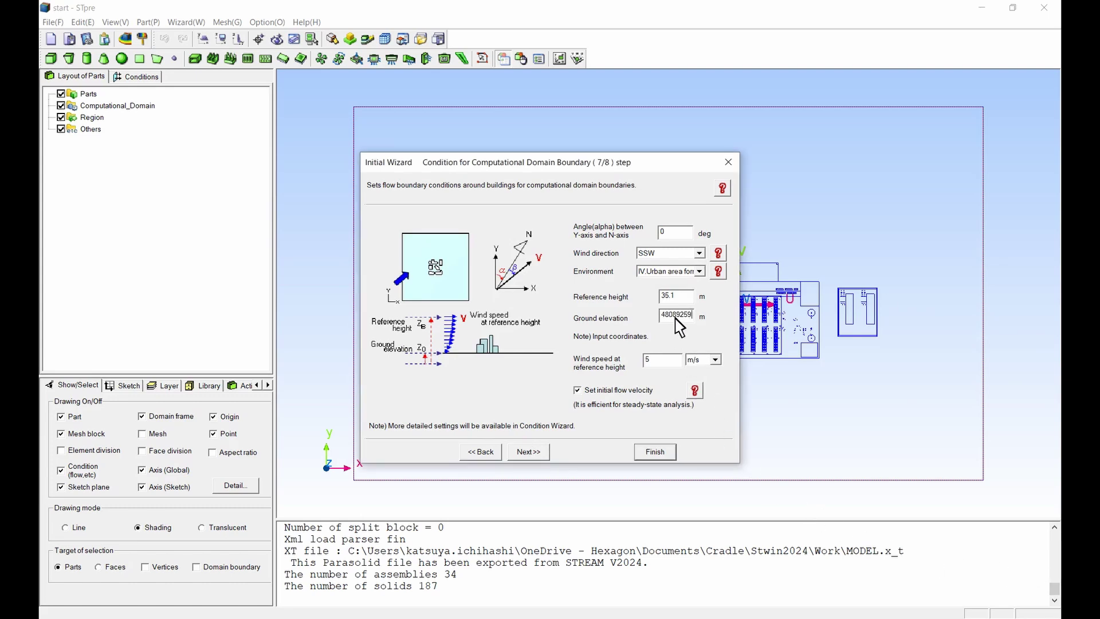
click(668, 365)
click(529, 453)
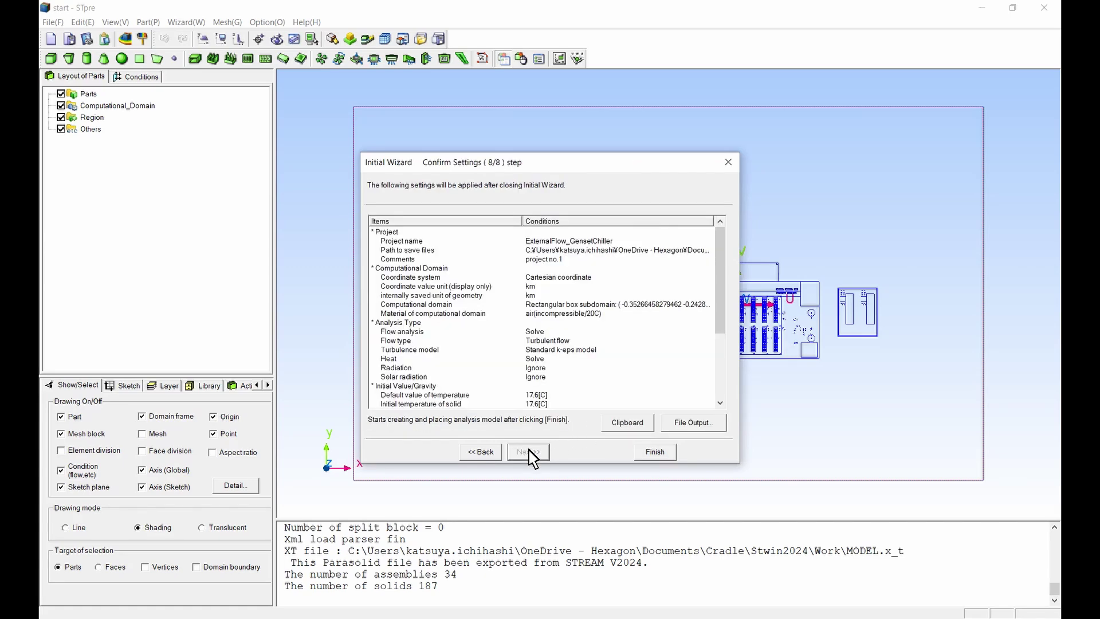
click(656, 452)
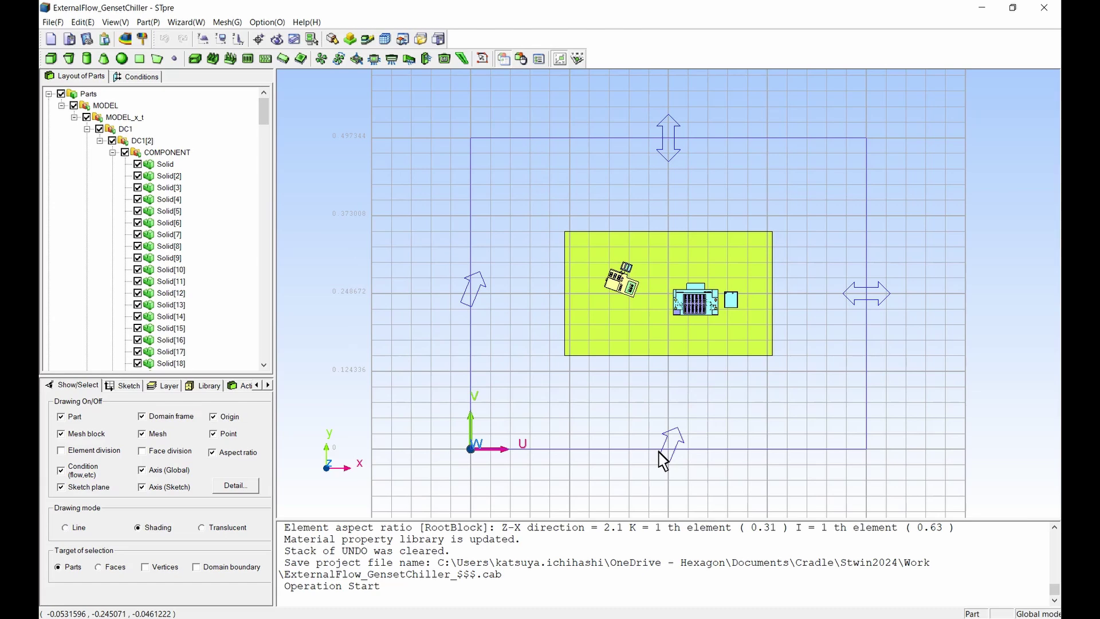
Hide every part except Chiller1, the chiller at the front edge of the platform, and display it in translucent mode.
click(738, 618)
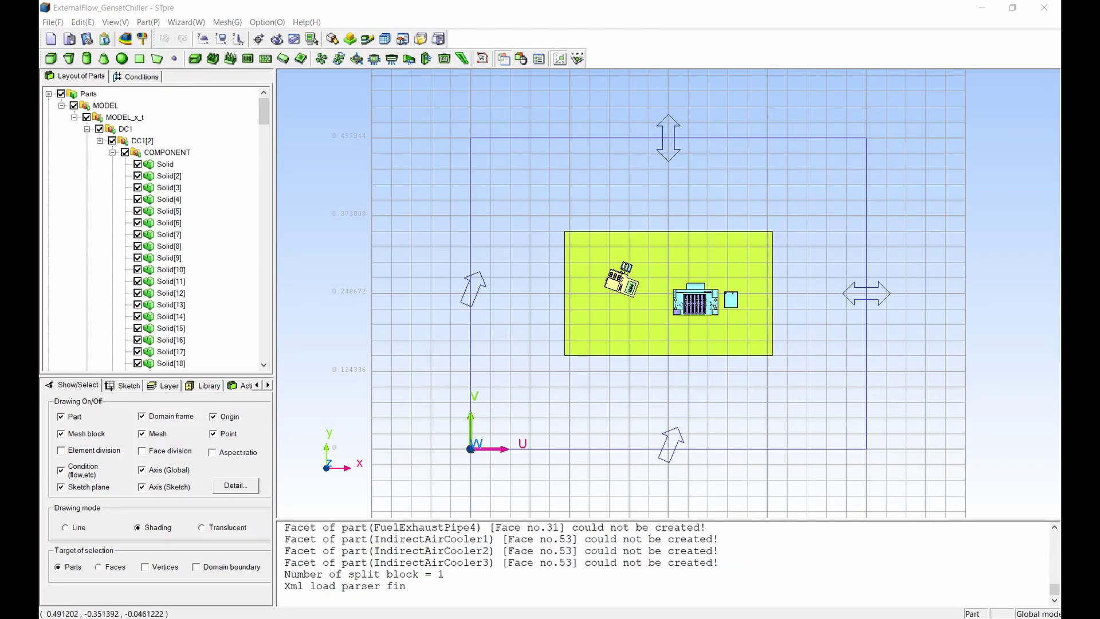
mouse_move(1006, 422)
middle_down()
mouse_move(920, 198)
mouse_move(735, 213)
mouse_move(678, 255)
mouse_move(677, 273)
middle_up()
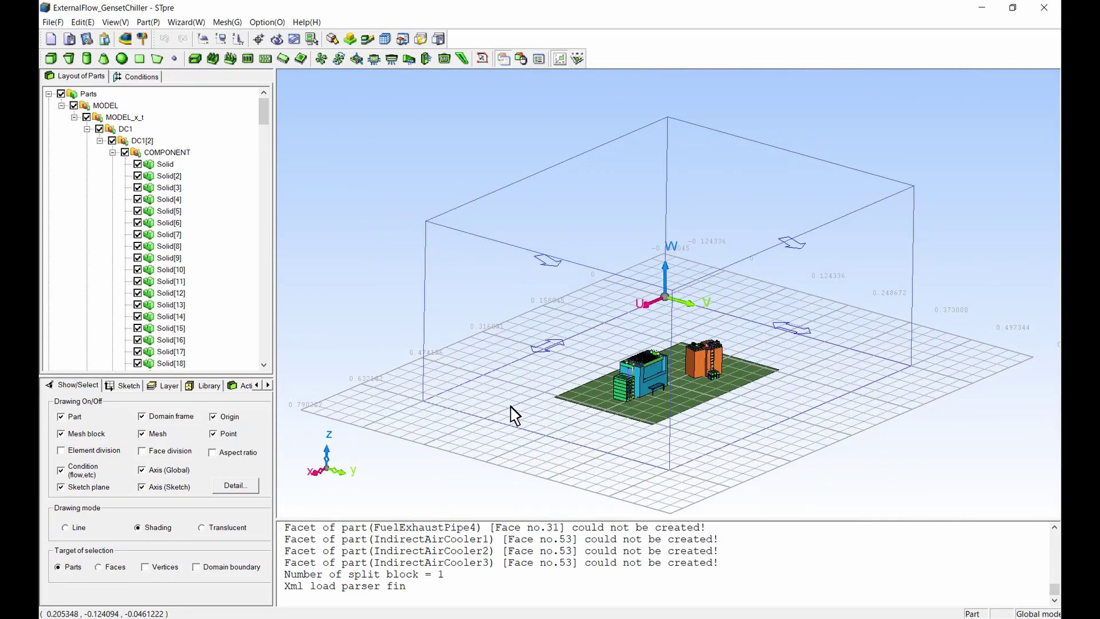
mouse_move(511, 406)
middle_down()
mouse_move(527, 411)
mouse_move(563, 340)
middle_up()
middle_drag(475, 361, 823, 277)
middle_drag(808, 306, 697, 287)
mouse_move(519, 367)
middle_down()
mouse_move(775, 279)
mouse_move(783, 201)
mouse_move(772, 152)
mouse_move(762, 203)
mouse_move(569, 284)
mouse_move(757, 224)
mouse_move(770, 250)
middle_up()
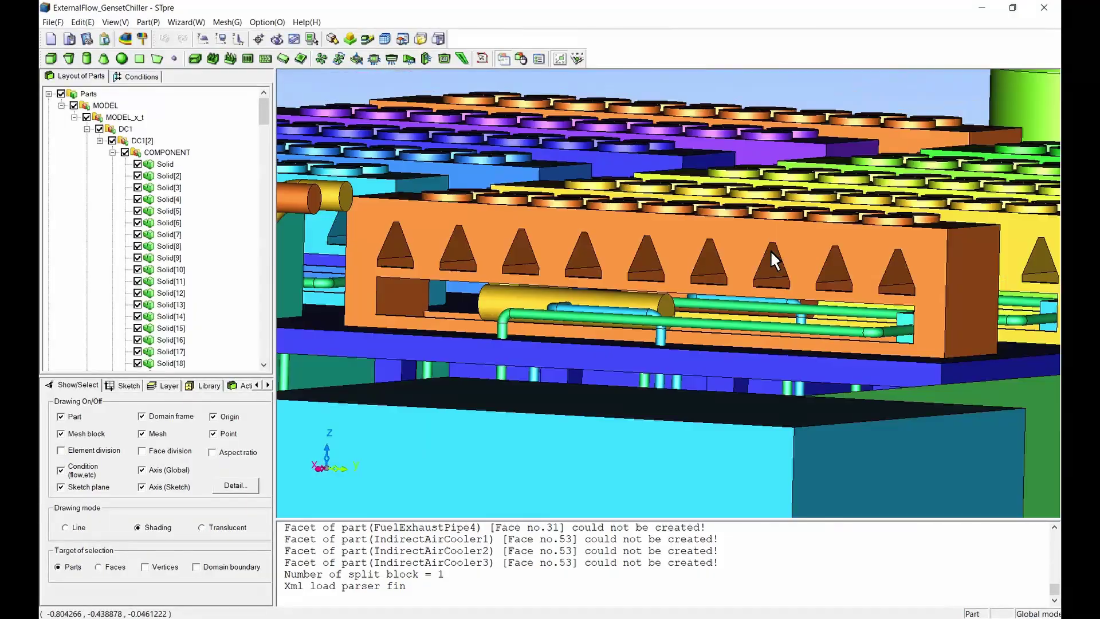
click(741, 243)
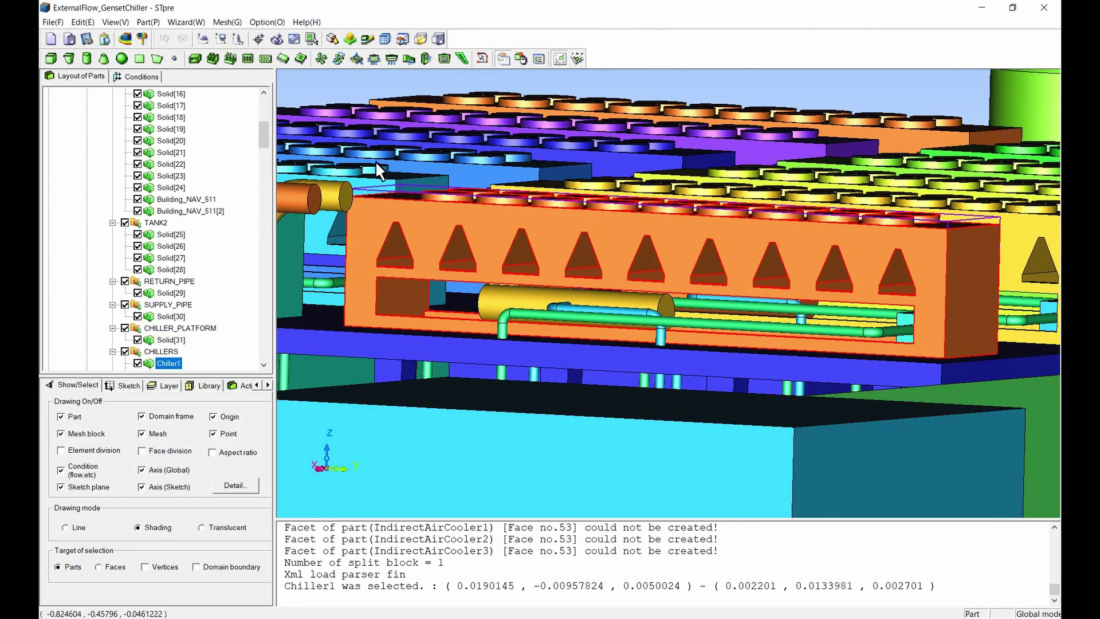
mouse_move(267, 142)
mouse_down()
mouse_move(263, 108)
mouse_move(264, 139)
mouse_up()
click(61, 93)
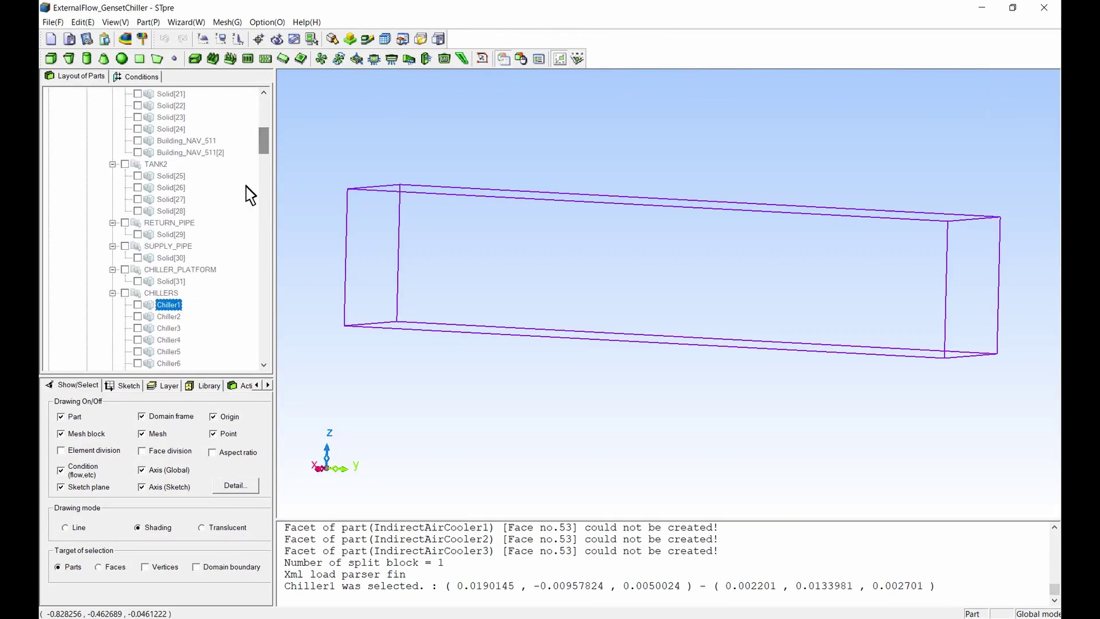
click(138, 305)
click(371, 367)
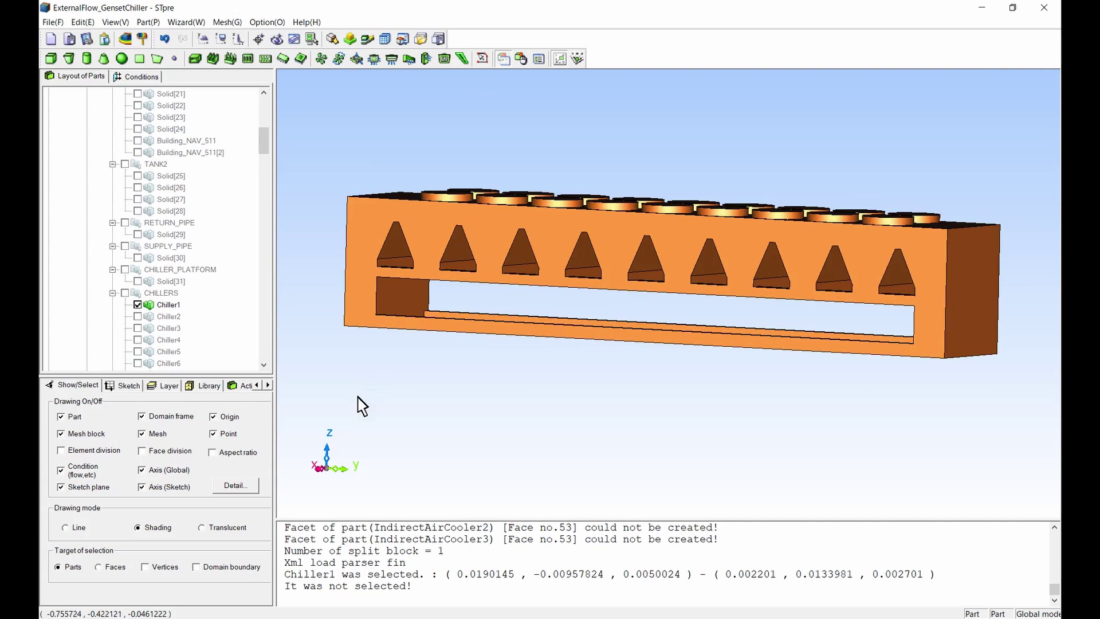
click(201, 527)
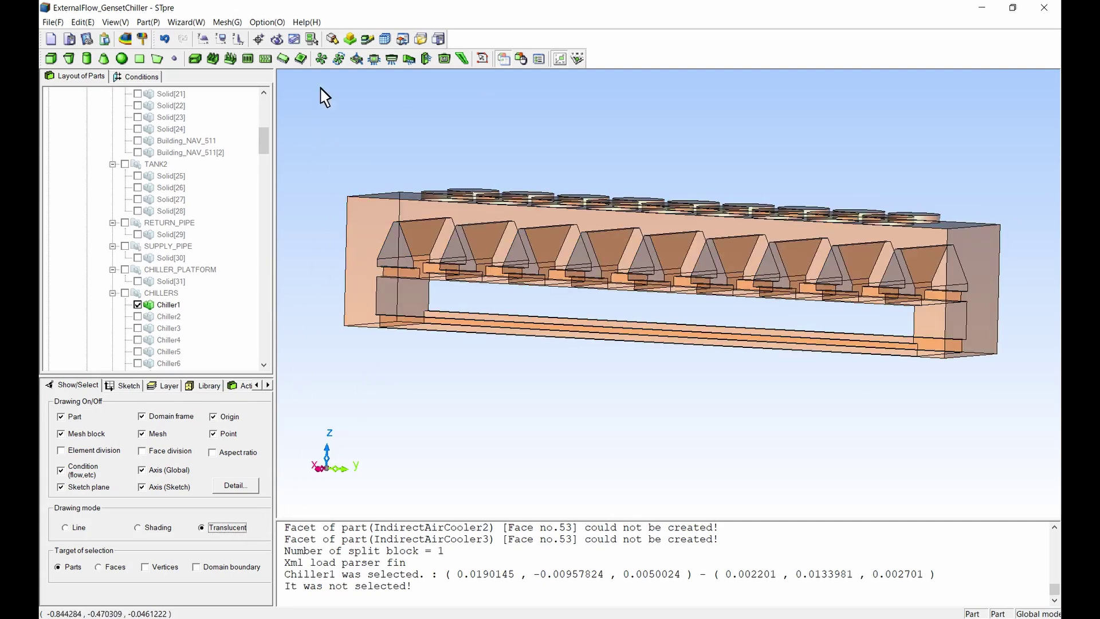
Register one slanted face on the same side of each of Chiller1's nine triangular openings as the part face Chiller1_inlet1.
click(332, 41)
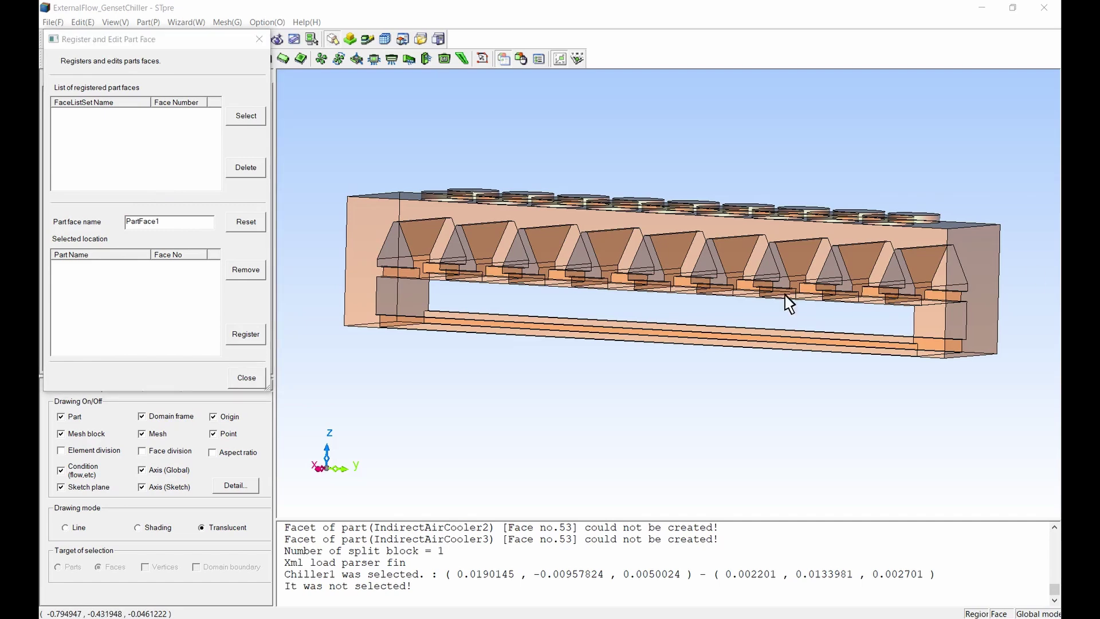
click(101, 230)
text(Chiller1_inlet1)
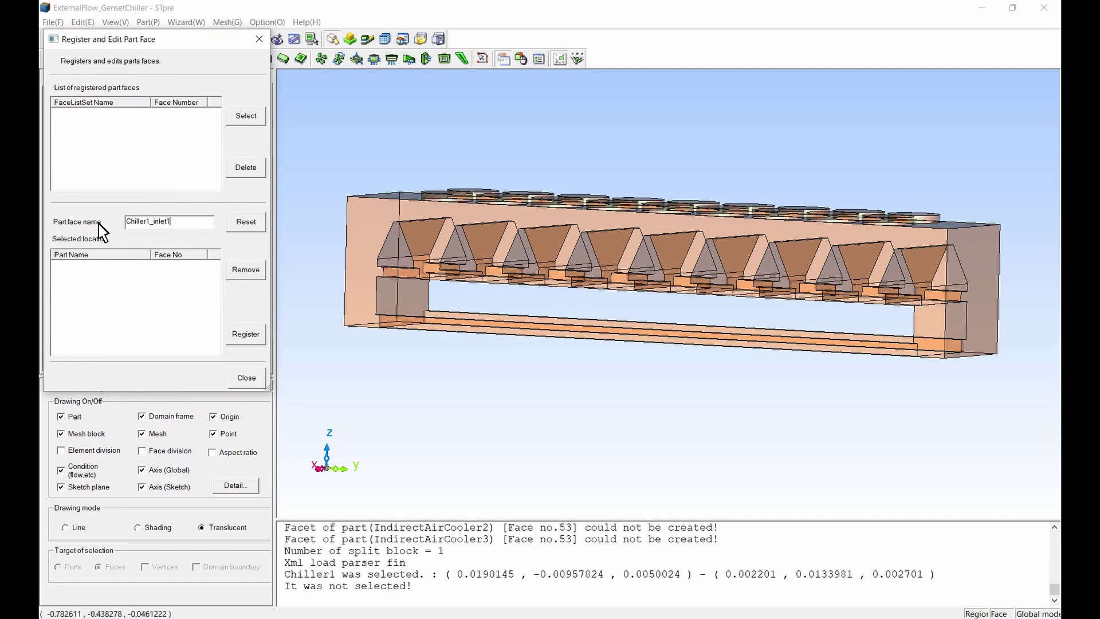
click(394, 248)
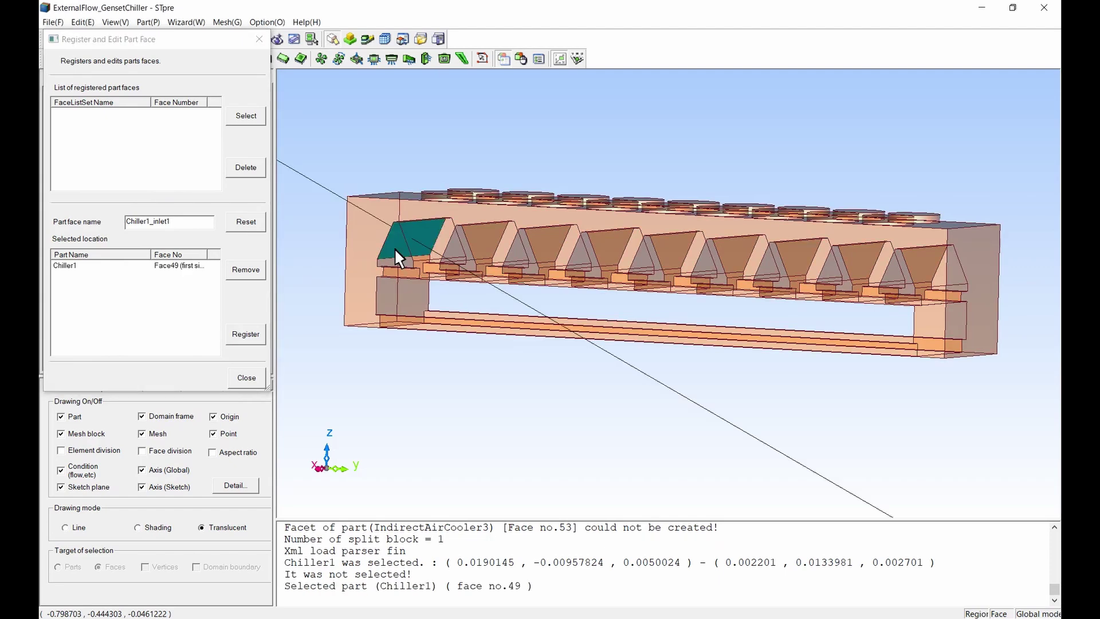
click(454, 250)
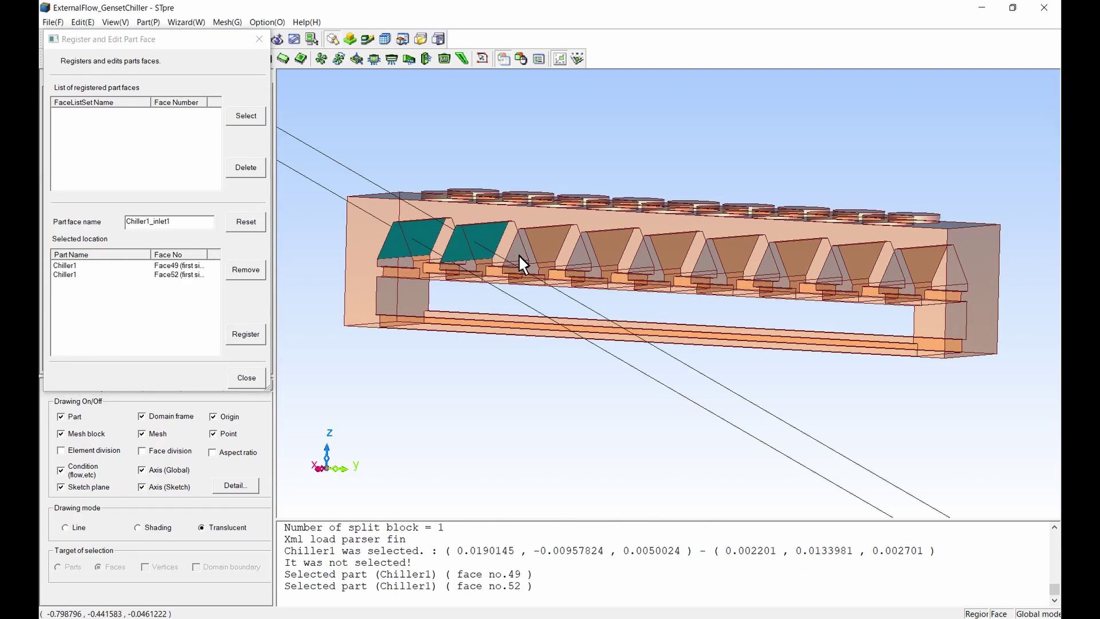
click(518, 254)
click(583, 254)
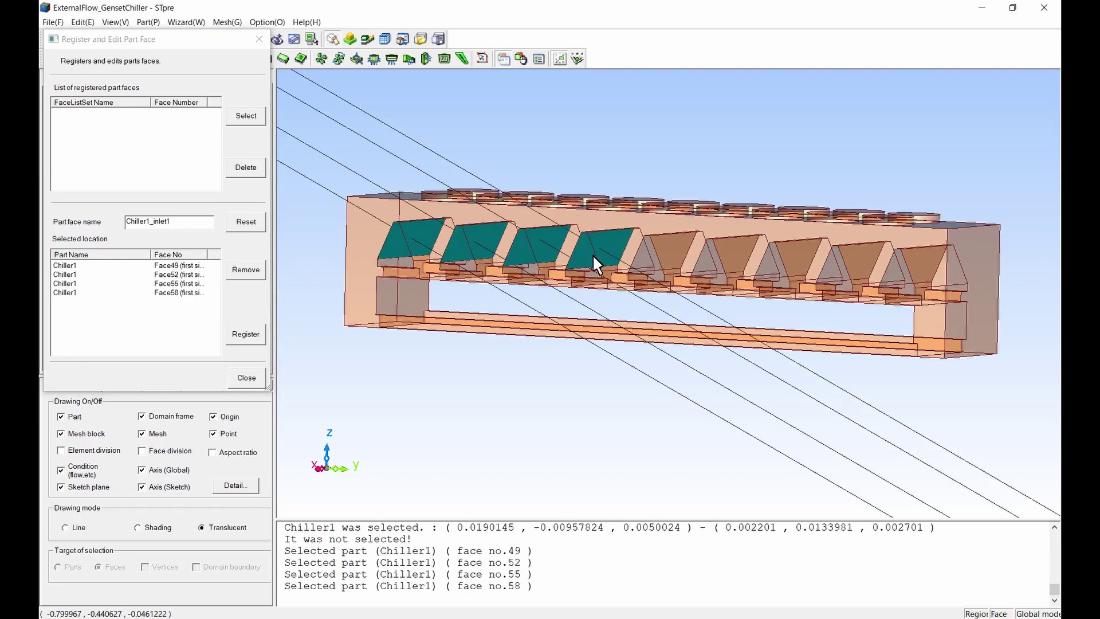
click(642, 256)
click(703, 265)
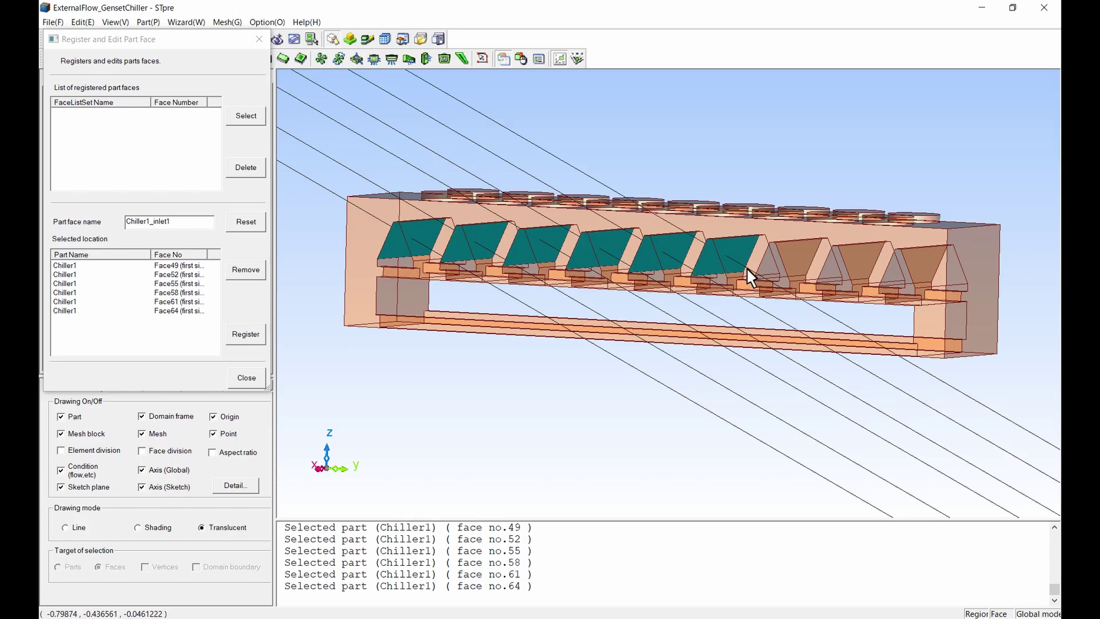
click(769, 270)
click(832, 274)
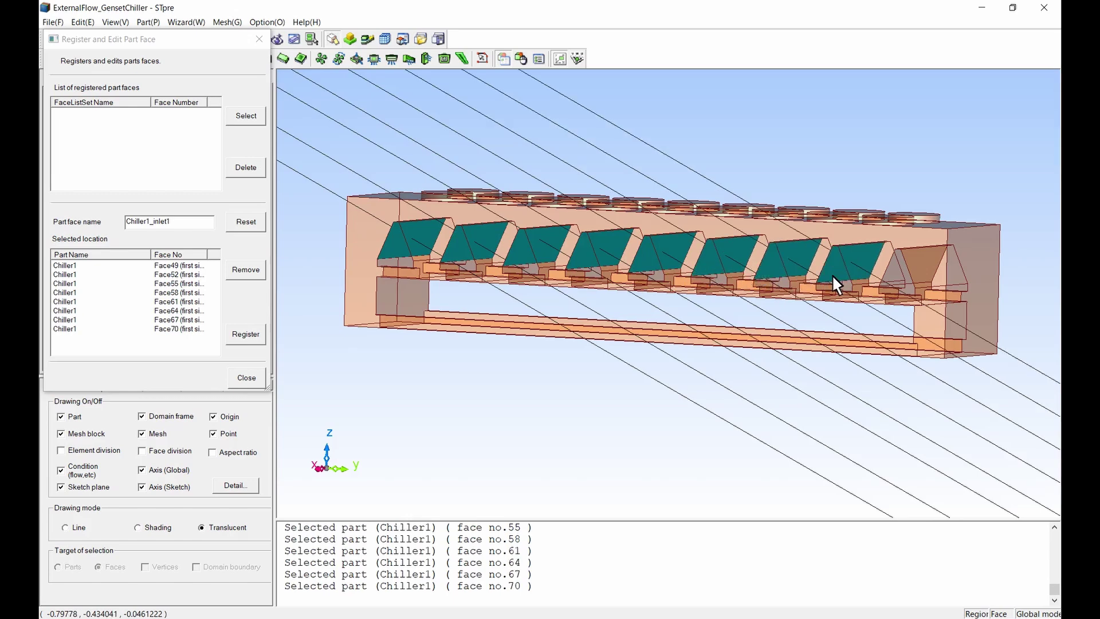
click(897, 275)
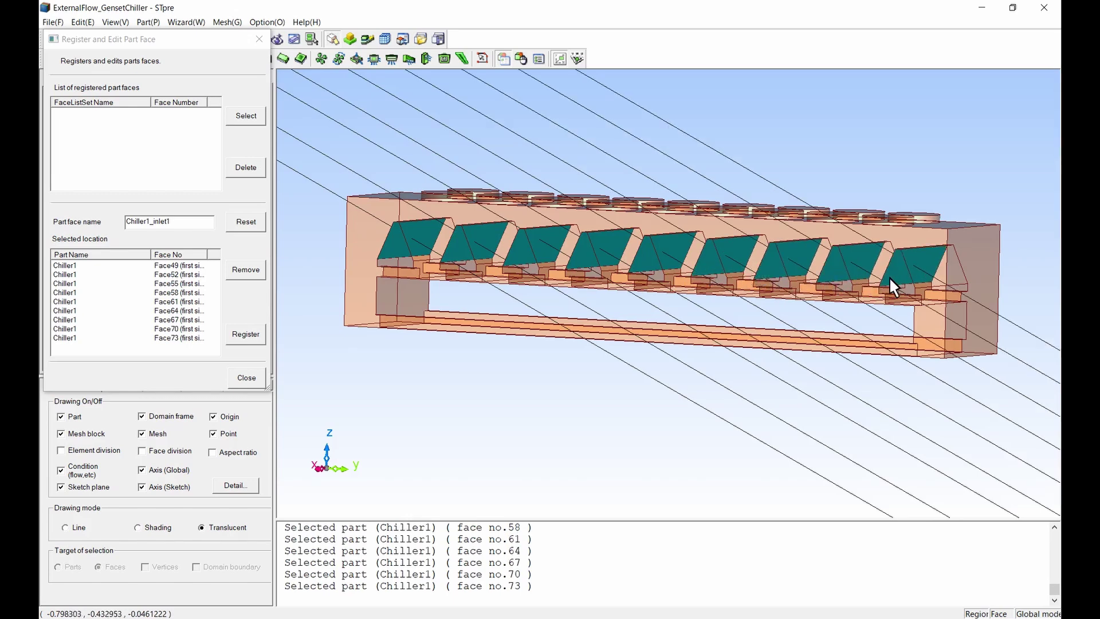
click(252, 339)
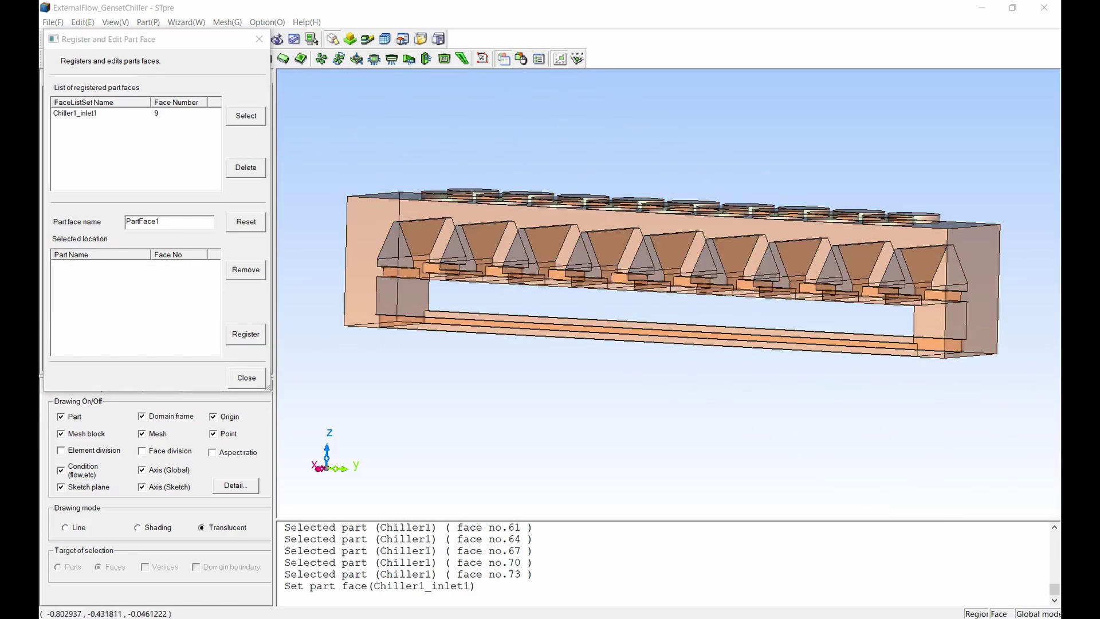
Register the opposite slanted face of each of Chiller1's nine triangular openings as the part face Chiller1_inlet2.
double_click(143, 222)
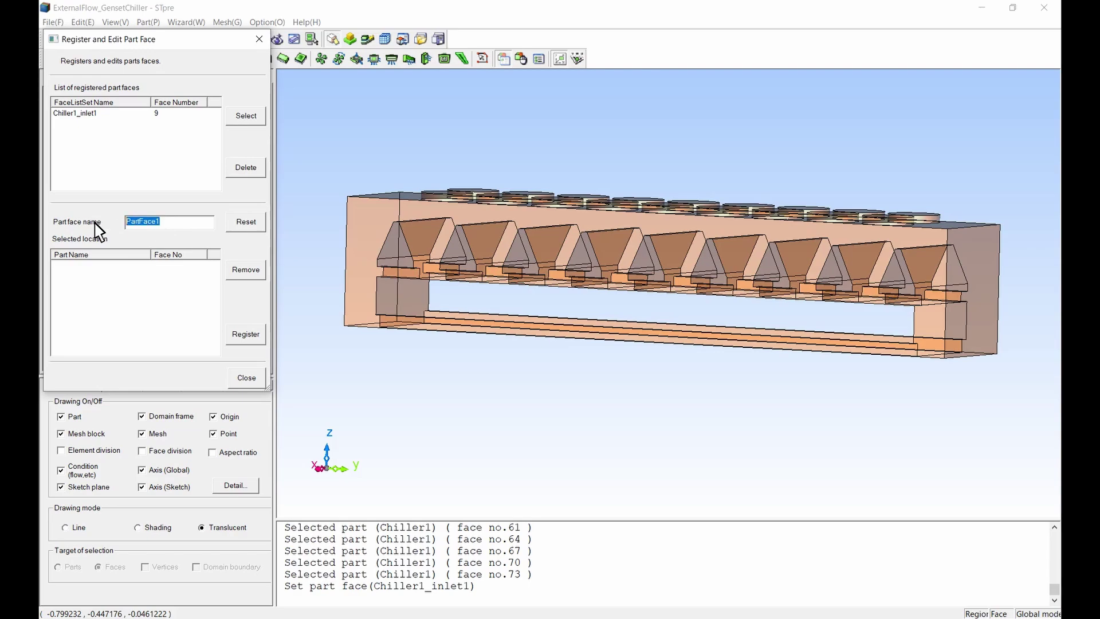
text(Chiller1_inlet2)
mouse_move(602, 332)
mouse_down()
mouse_move(651, 317)
mouse_move(762, 324)
mouse_move(760, 312)
mouse_move(746, 333)
mouse_up()
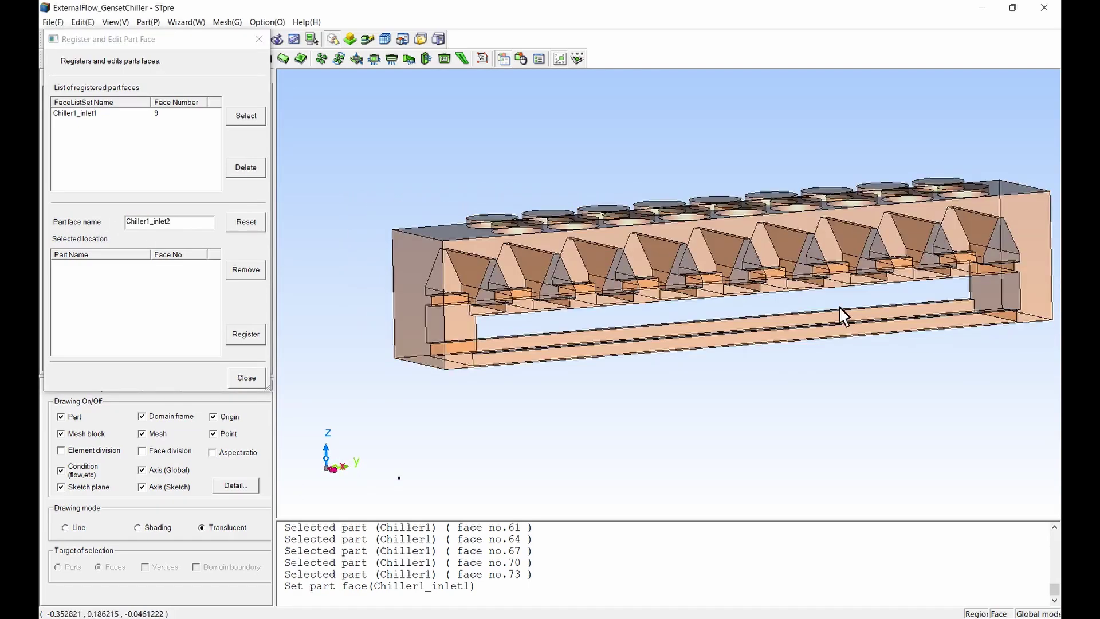
click(1007, 240)
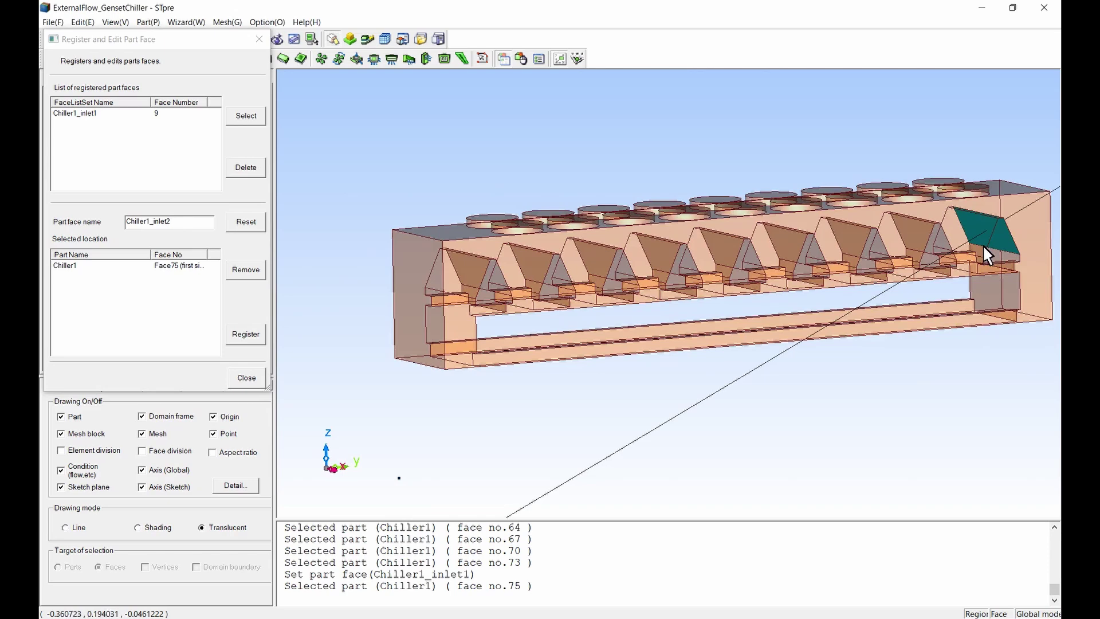
click(936, 246)
click(875, 265)
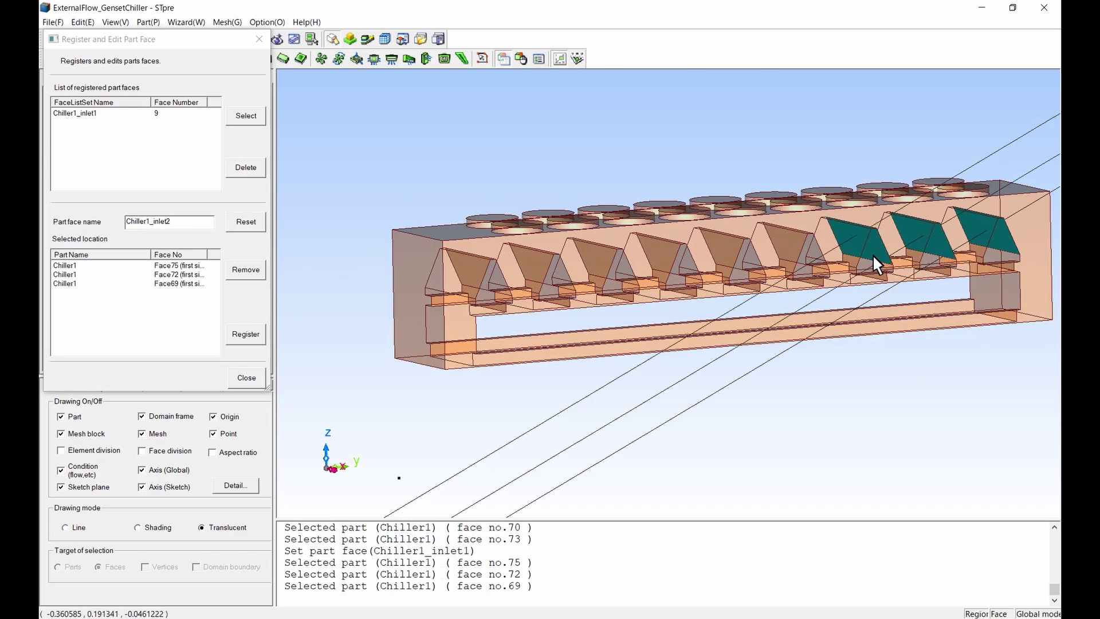
click(809, 259)
click(748, 264)
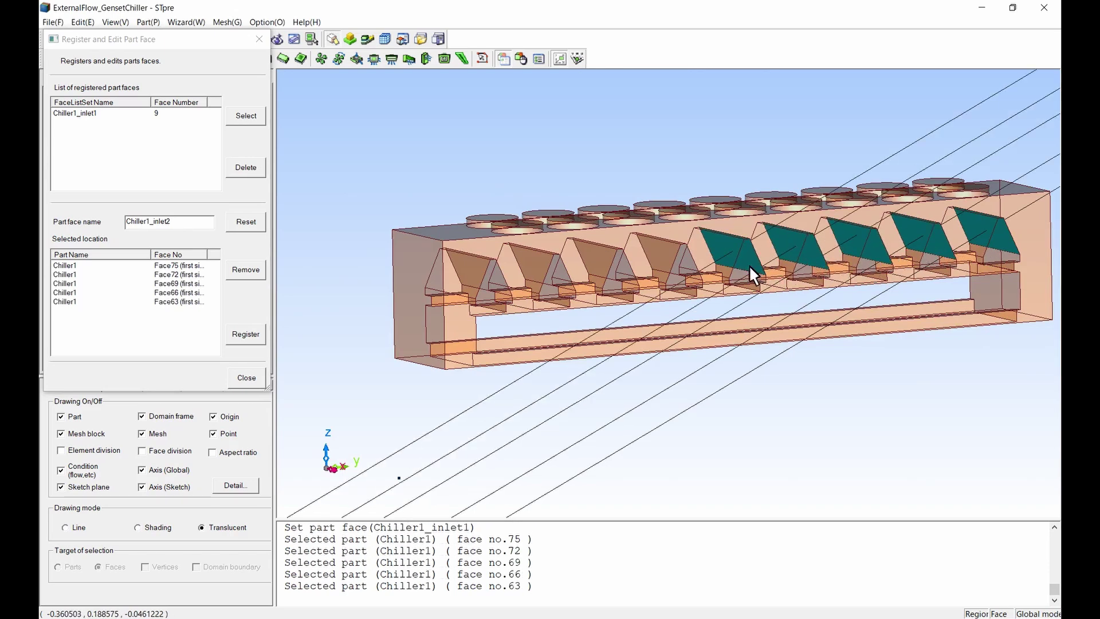
click(686, 267)
click(623, 274)
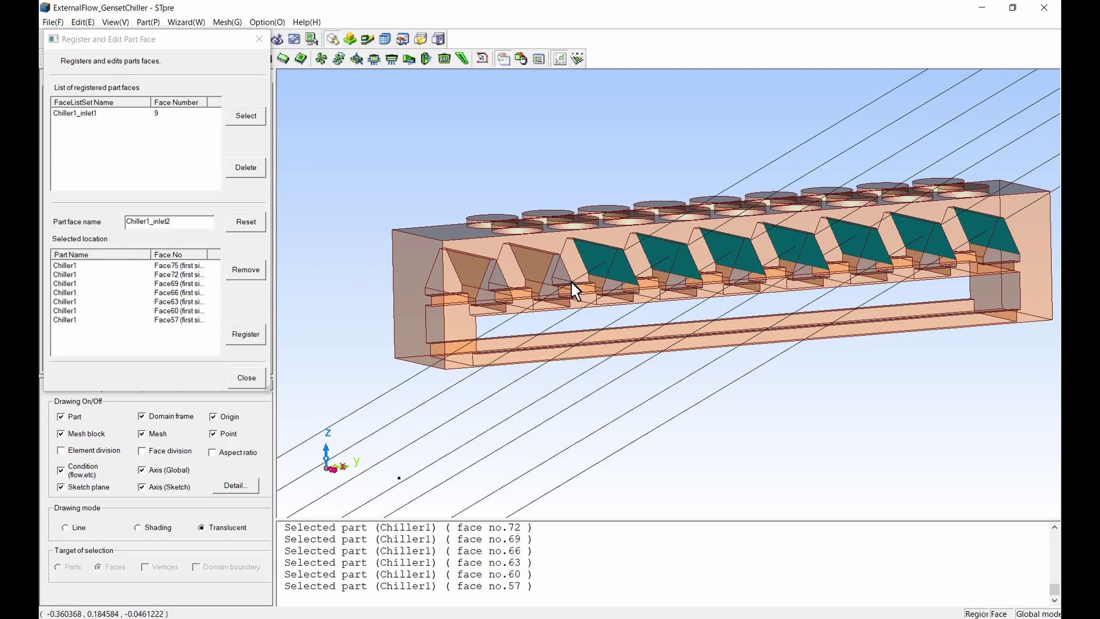
click(562, 281)
click(495, 286)
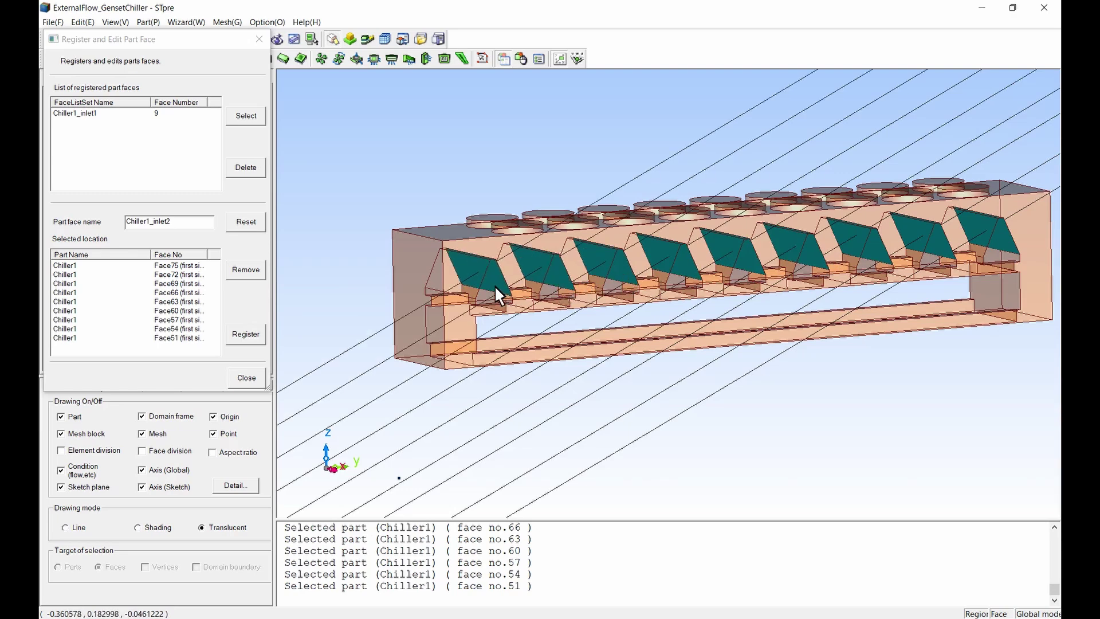
click(249, 340)
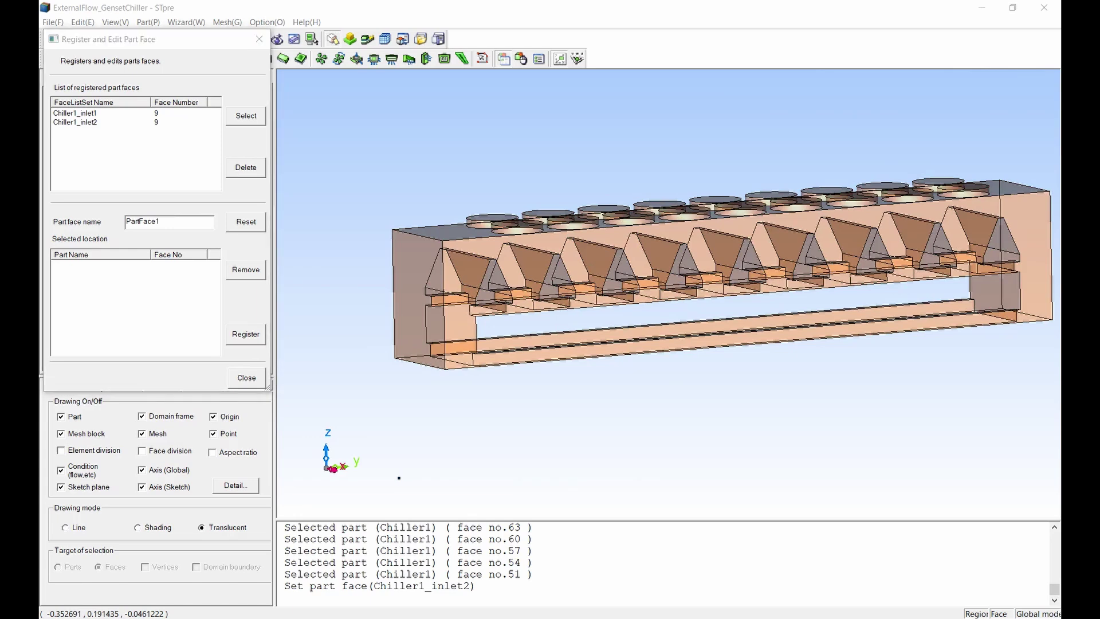
Register the 18 circular fan faces on top of Chiller1 as the part face Chiller1_outlet and finish registering part faces.
double_click(181, 223)
text(Chiller1_outlet)
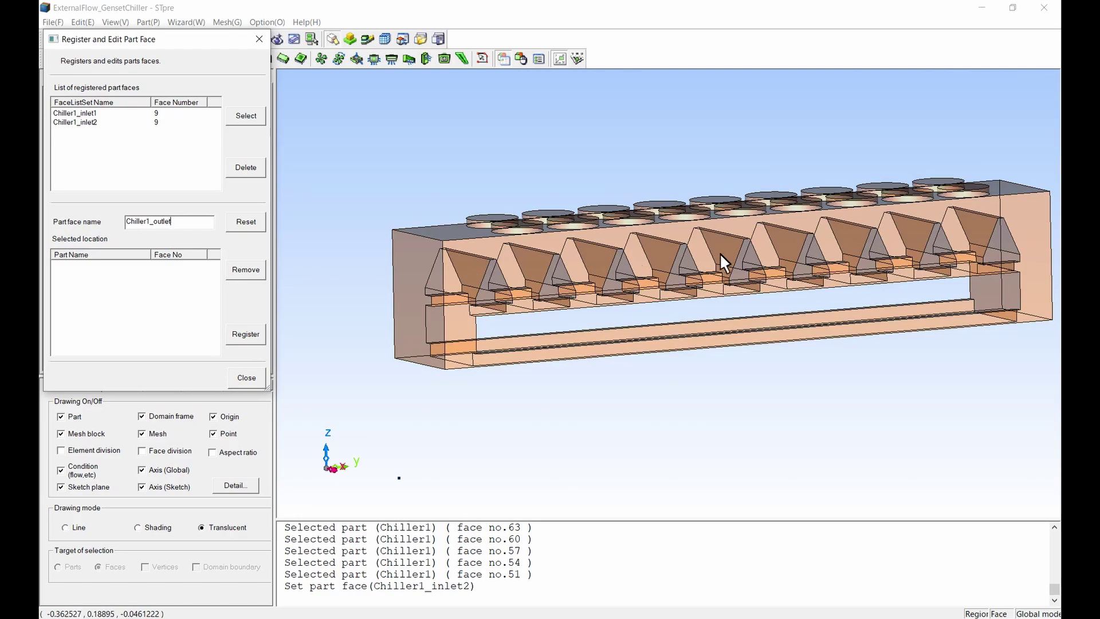
mouse_move(720, 253)
middle_down()
mouse_move(658, 254)
mouse_move(640, 368)
mouse_move(667, 427)
mouse_move(658, 361)
middle_up()
key(s)
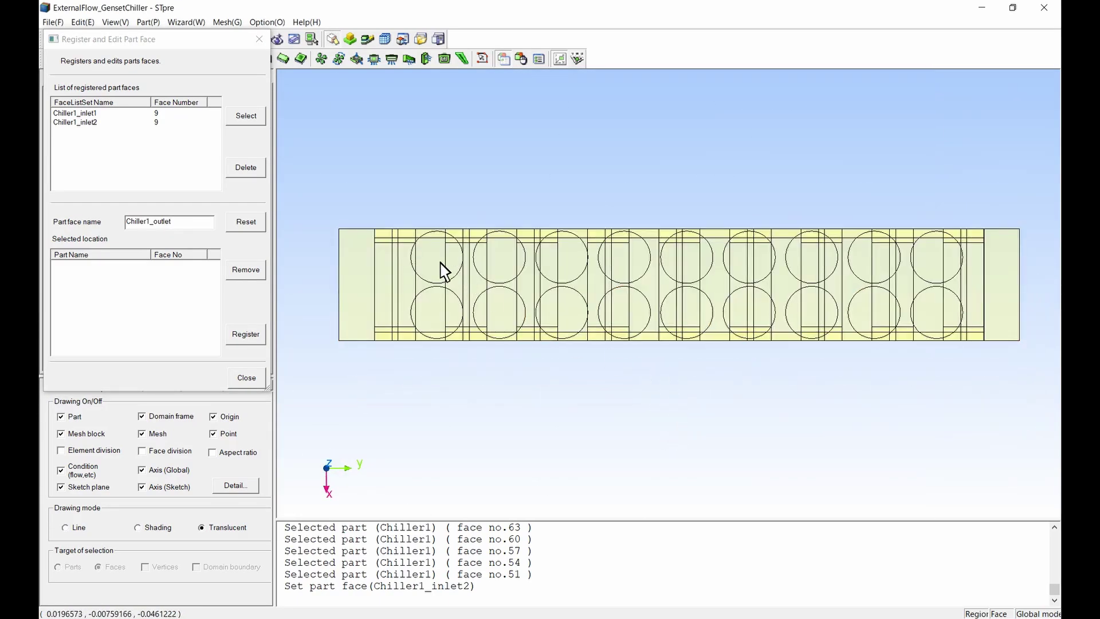
click(444, 271)
click(501, 270)
click(572, 274)
click(626, 272)
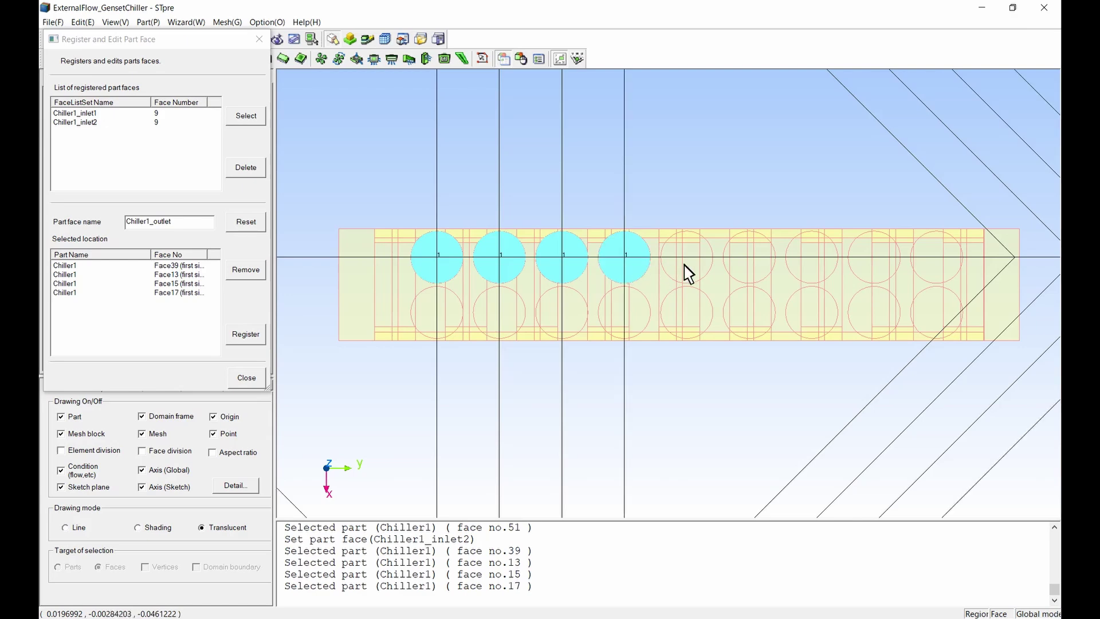
click(687, 274)
click(746, 274)
click(808, 272)
click(870, 274)
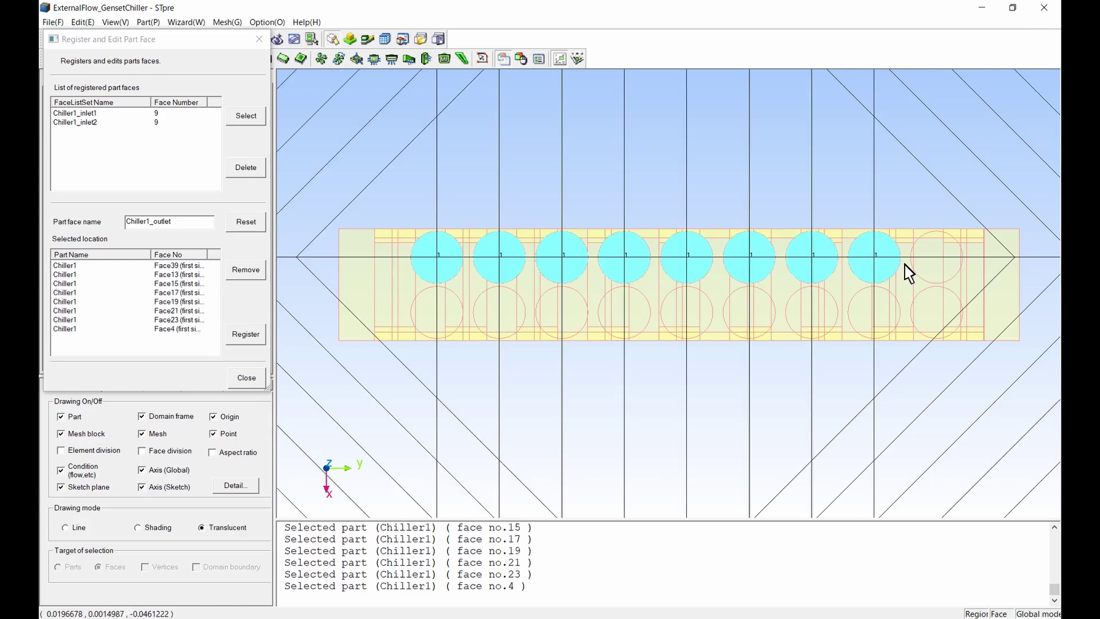
click(936, 273)
click(437, 326)
click(498, 325)
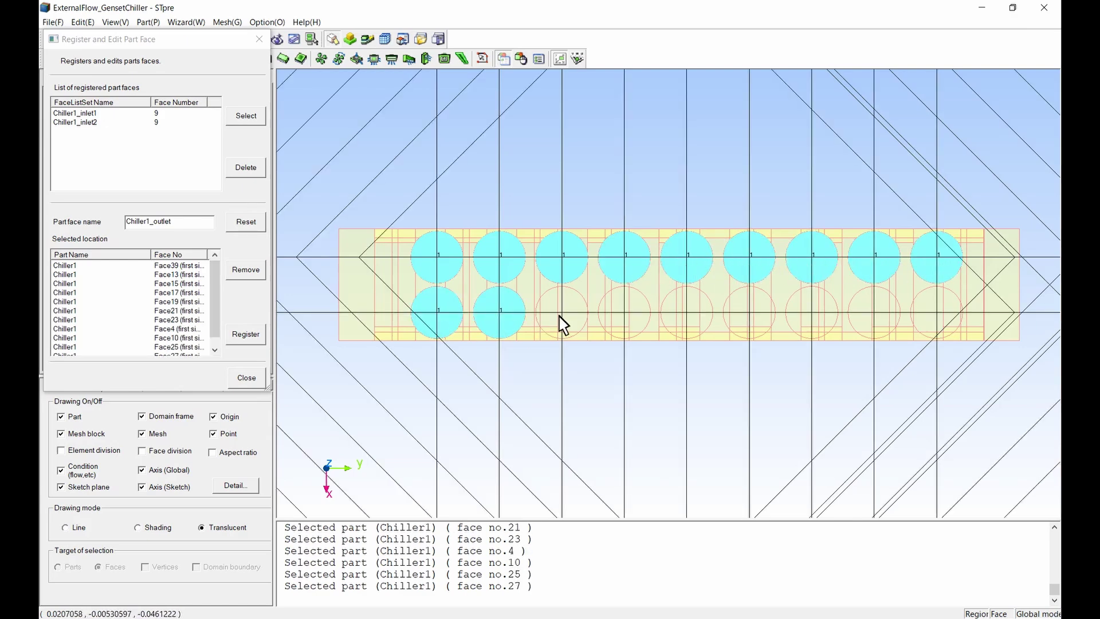
click(560, 318)
click(619, 317)
click(679, 316)
click(739, 316)
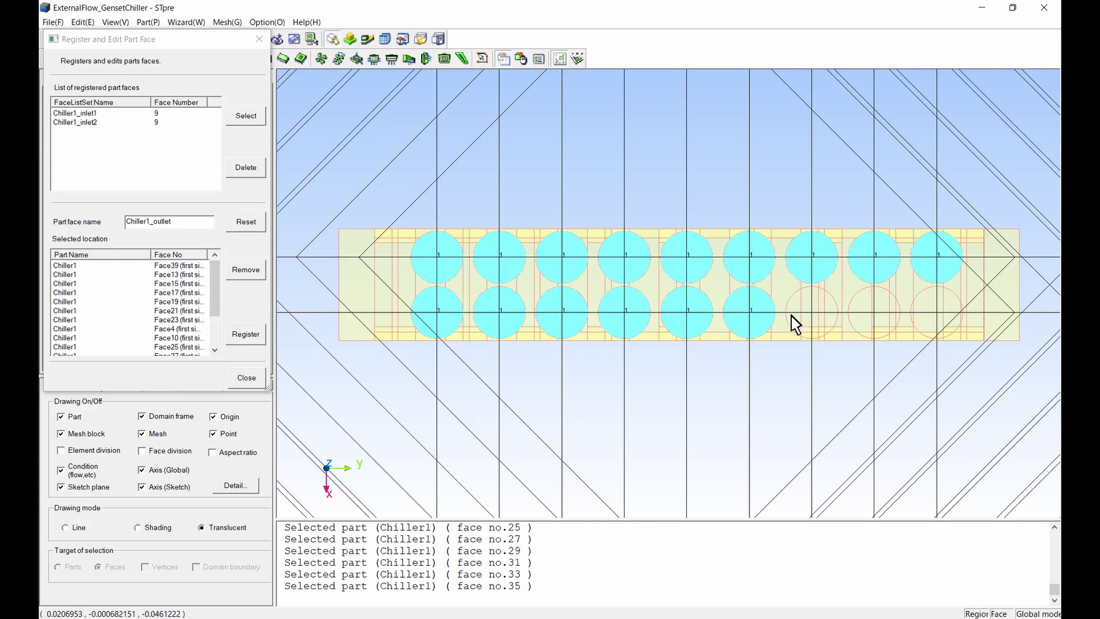
click(802, 317)
click(864, 319)
click(926, 314)
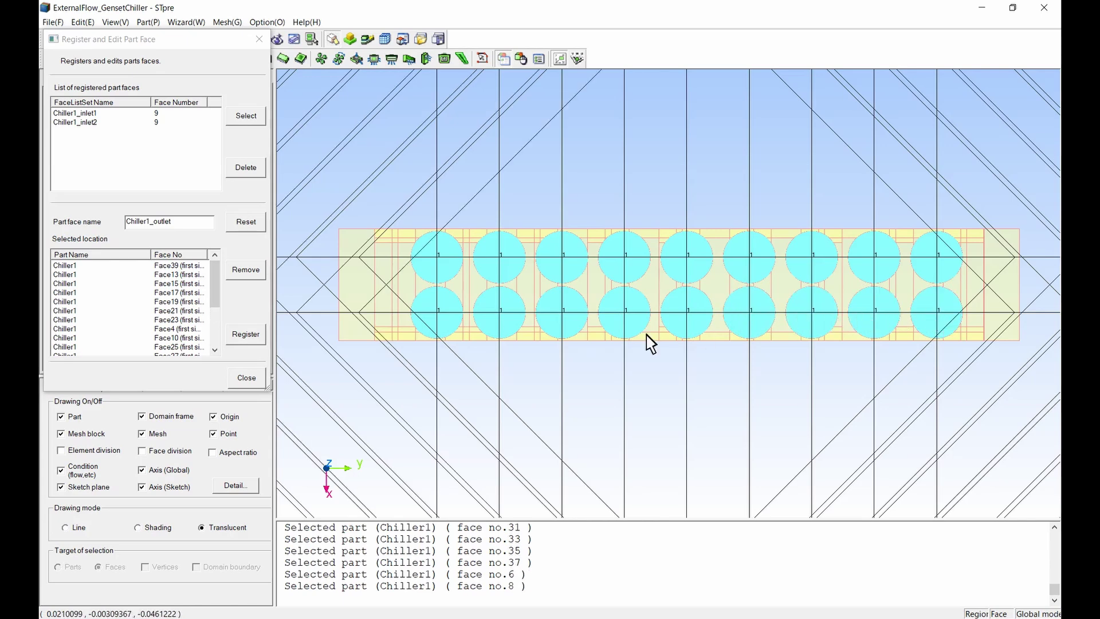
click(256, 337)
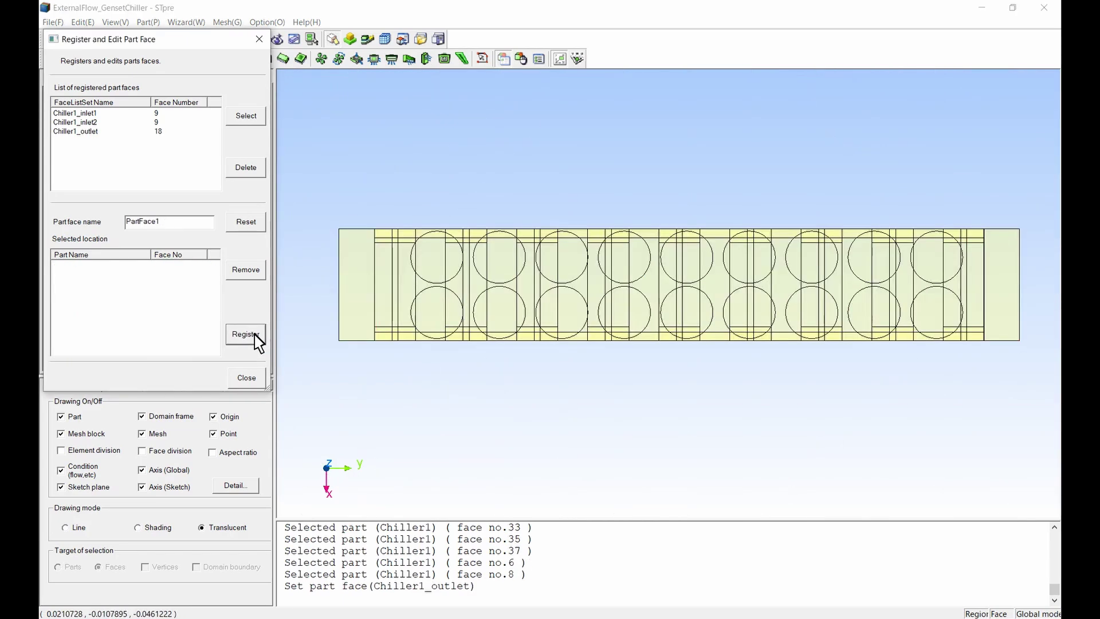
click(256, 377)
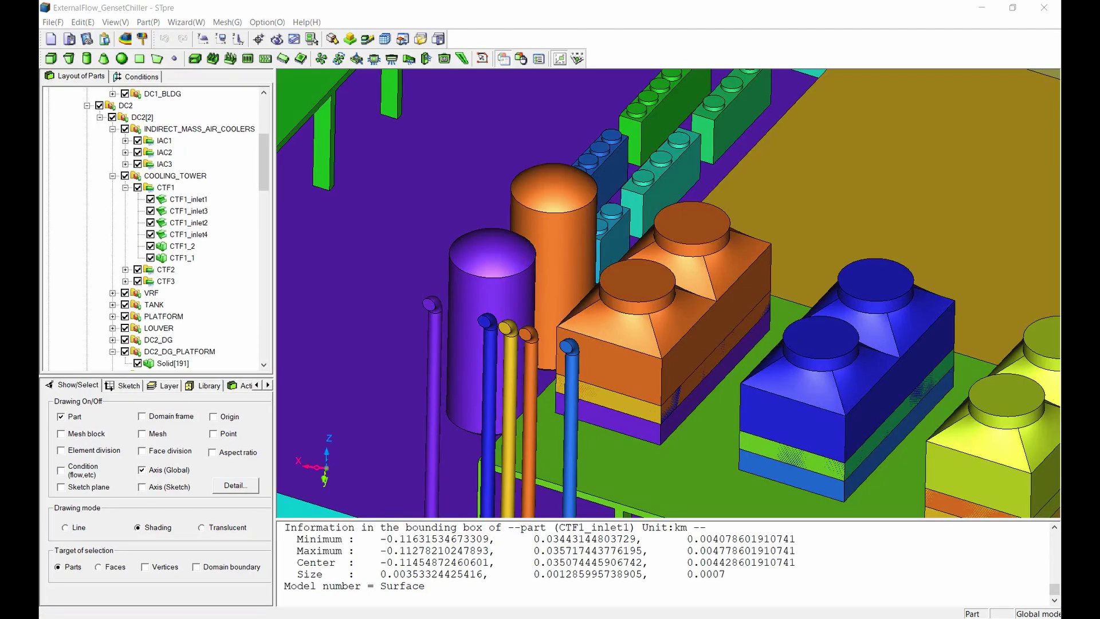
Change the attribute of the cooling tower part CTF1_inlet1 to Condition region face.
double_click(198, 199)
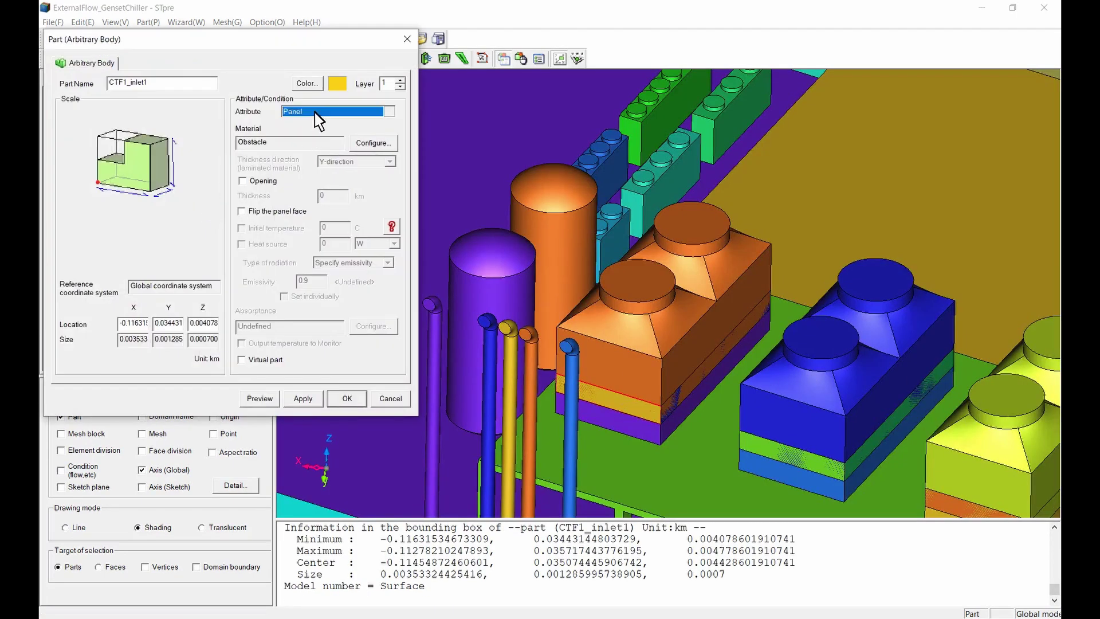
click(314, 112)
click(322, 157)
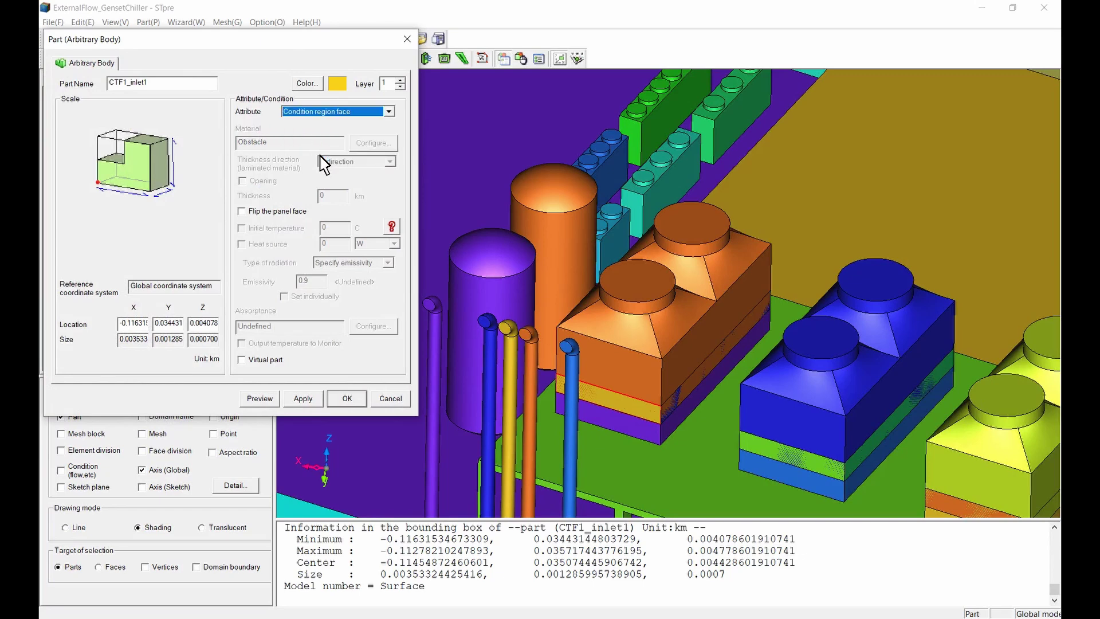
click(346, 399)
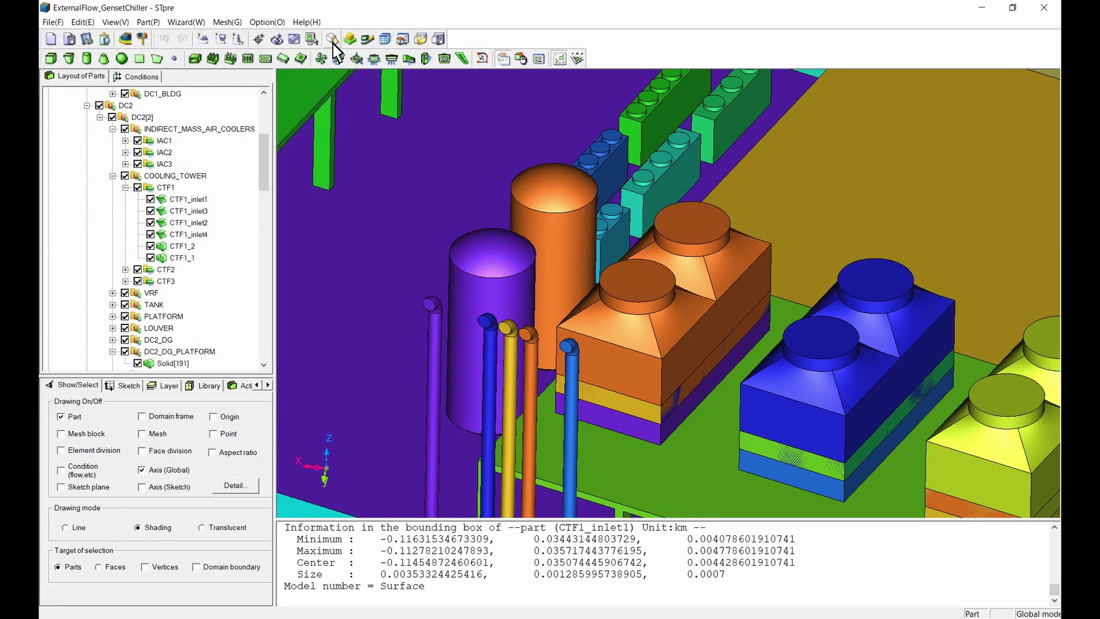
Register the two circular top faces of cooling tower part CTF1_1 as the part face CTF1_outlet.
click(332, 40)
drag(202, 221, 139, 229)
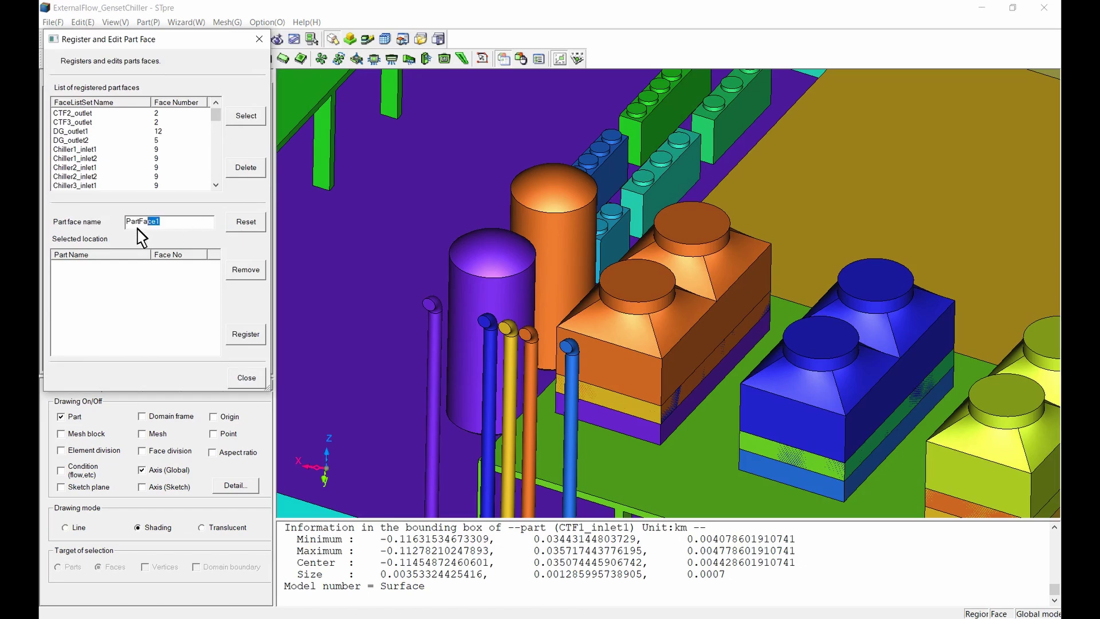
text(CTF1_outlet)
click(642, 287)
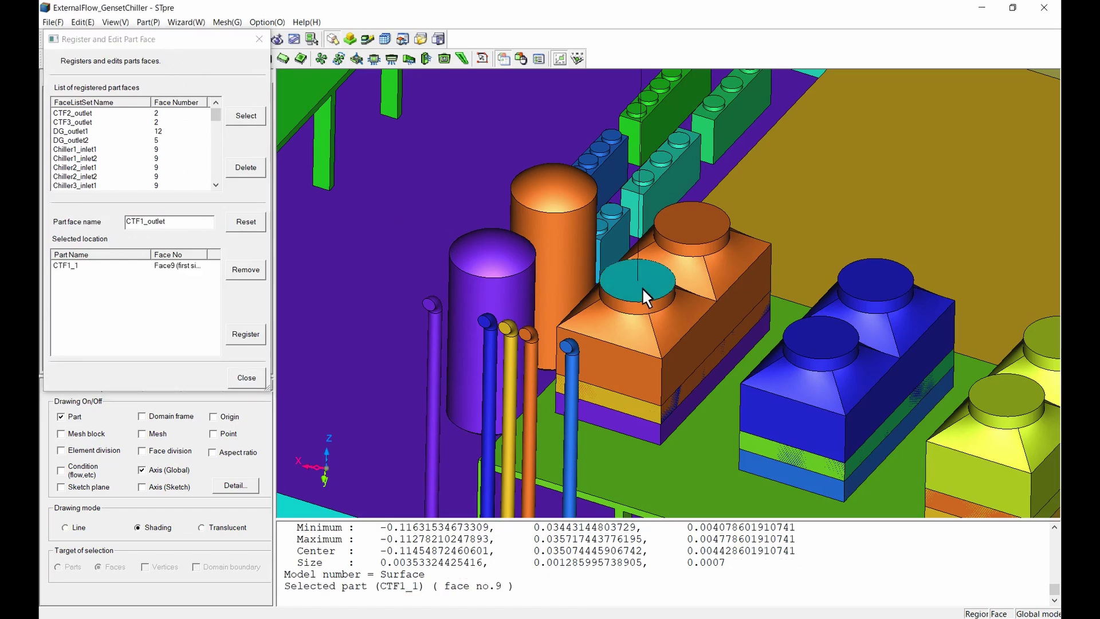
click(700, 236)
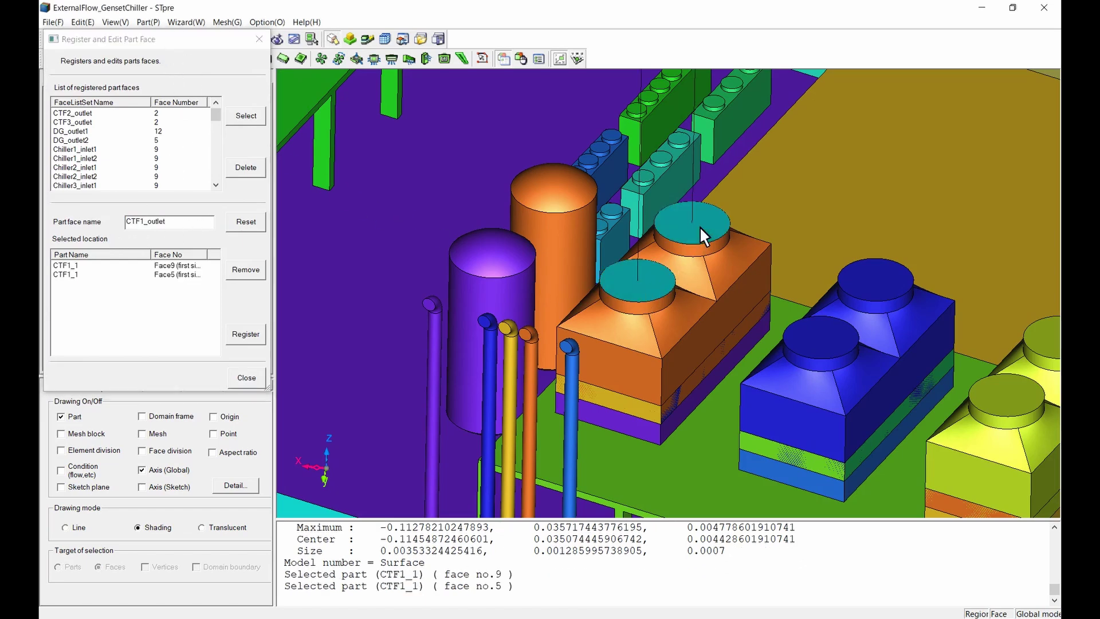
click(246, 334)
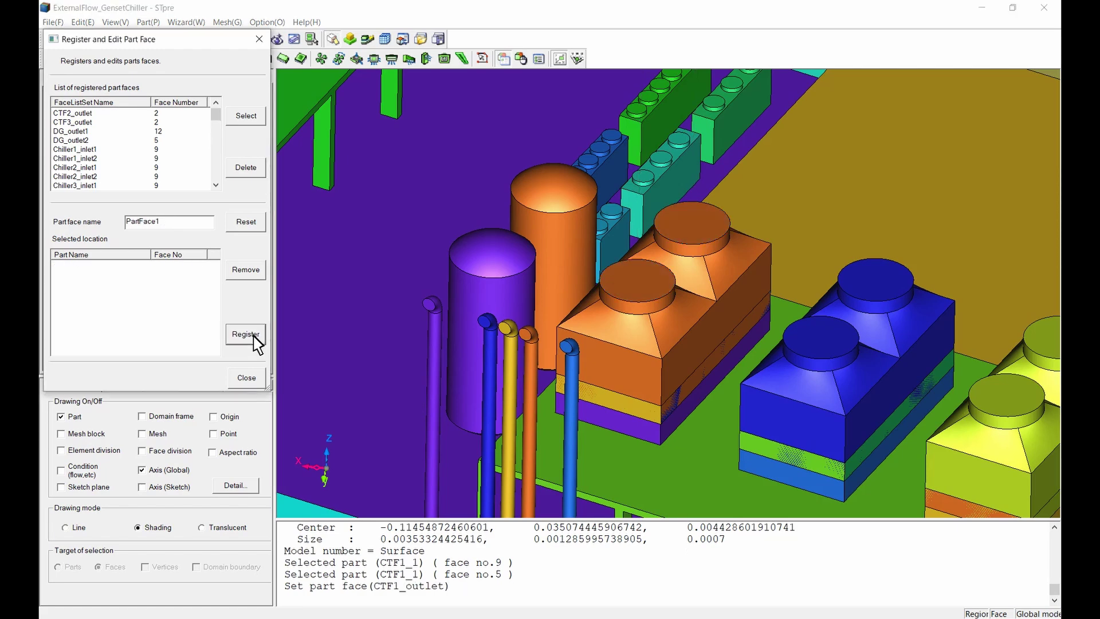
click(247, 377)
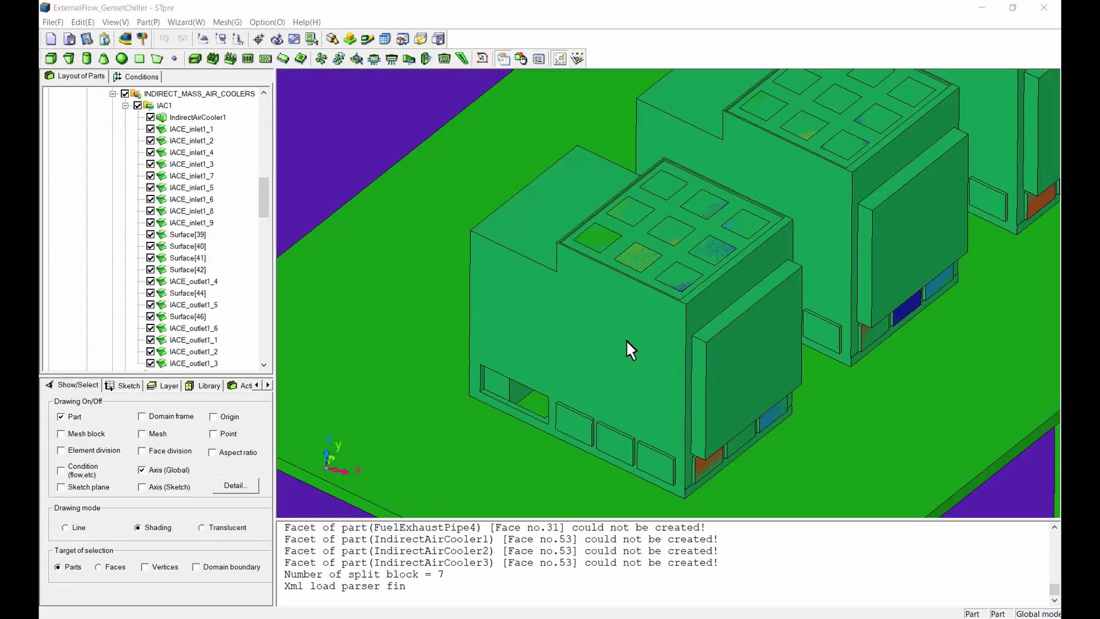
Select the nine parts IACE_inlet1_1 to IACE_inlet1_9 and the six parts IACE_outlet1_1 to IACE_outlet1_6 in group IAC1.
click(207, 131)
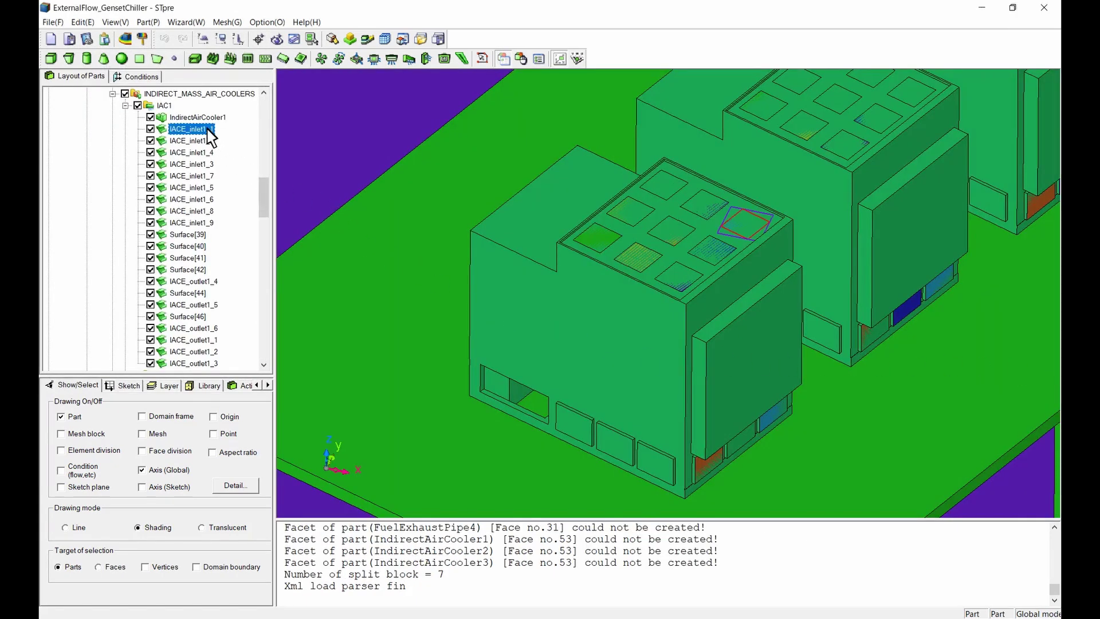
shift+click(206, 223)
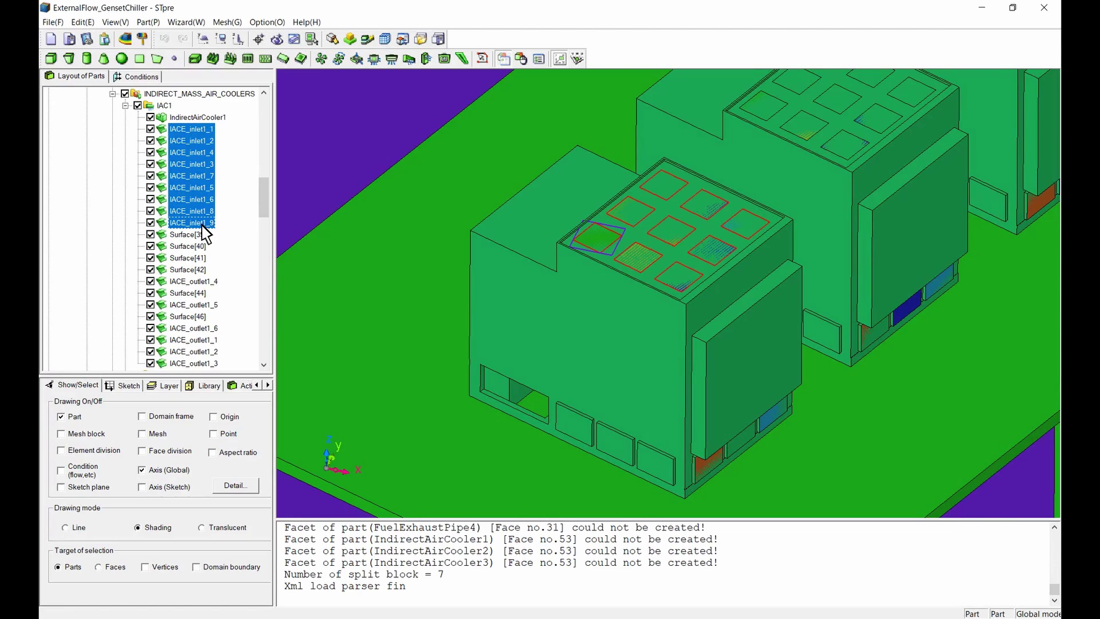
ctrl+click(210, 282)
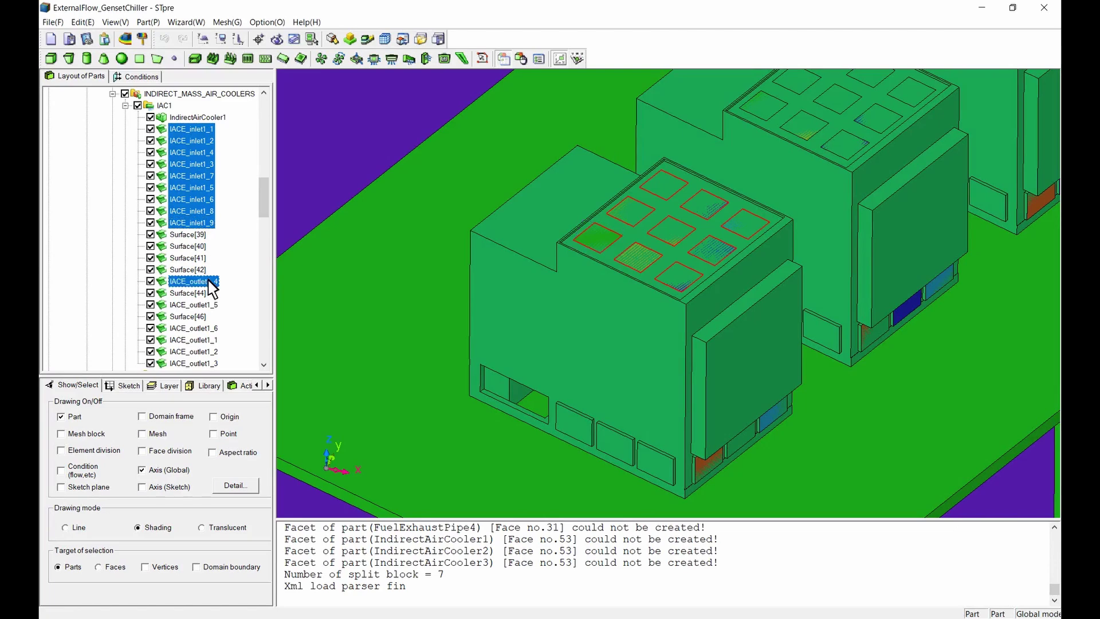
ctrl+click(212, 329)
ctrl+click(207, 341)
ctrl+click(205, 352)
ctrl+click(205, 364)
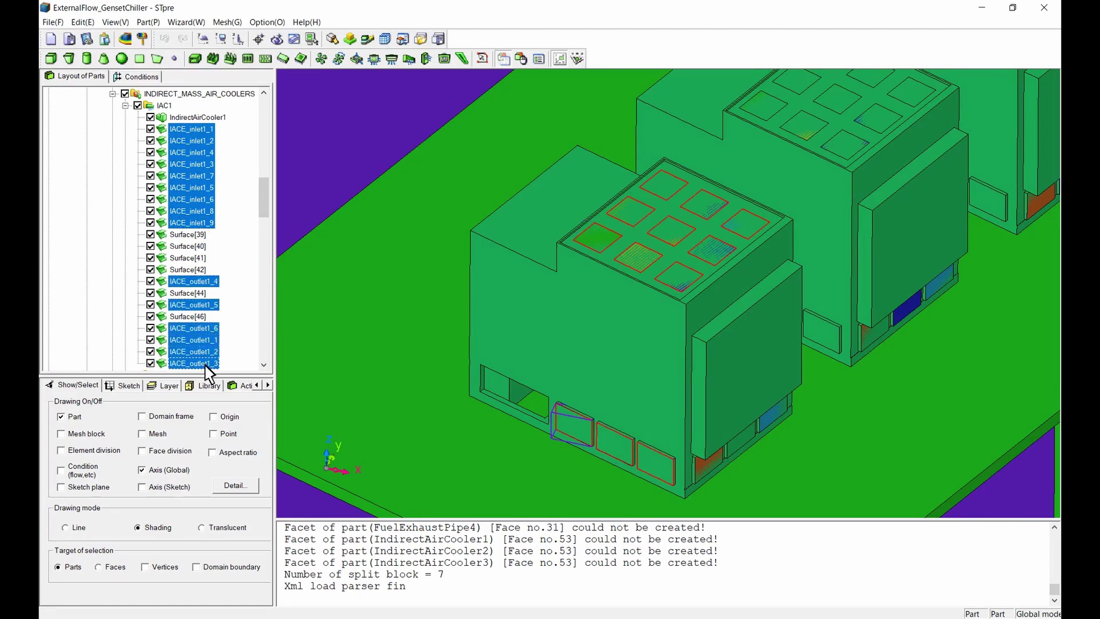
Change the attribute of all selected IAC1 inlet and outlet parts together to Condition region face.
right_click(200, 331)
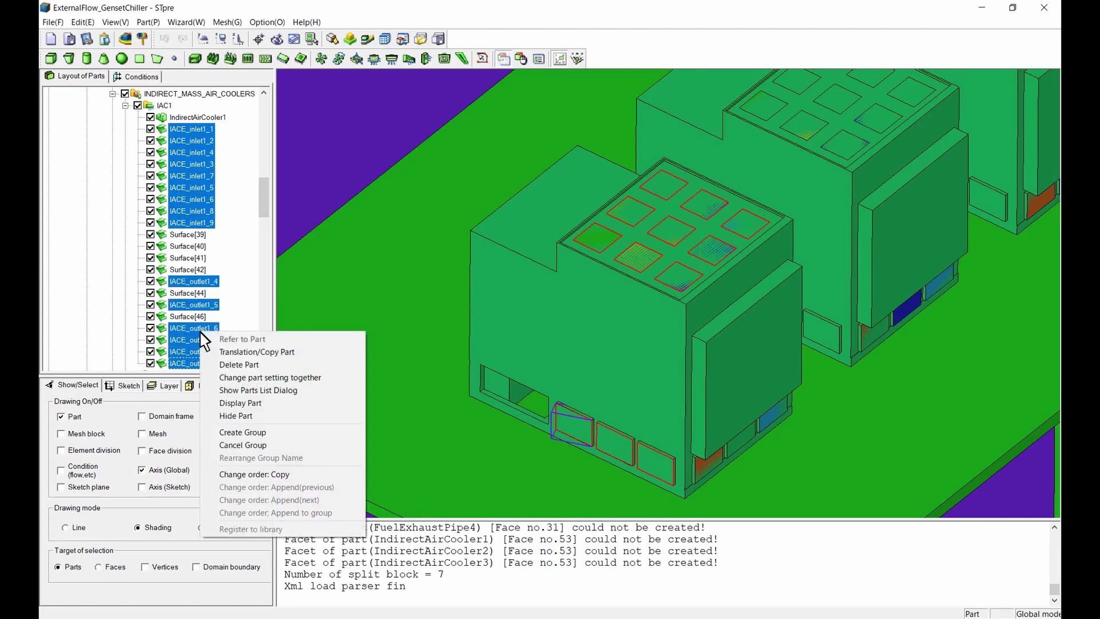
click(325, 382)
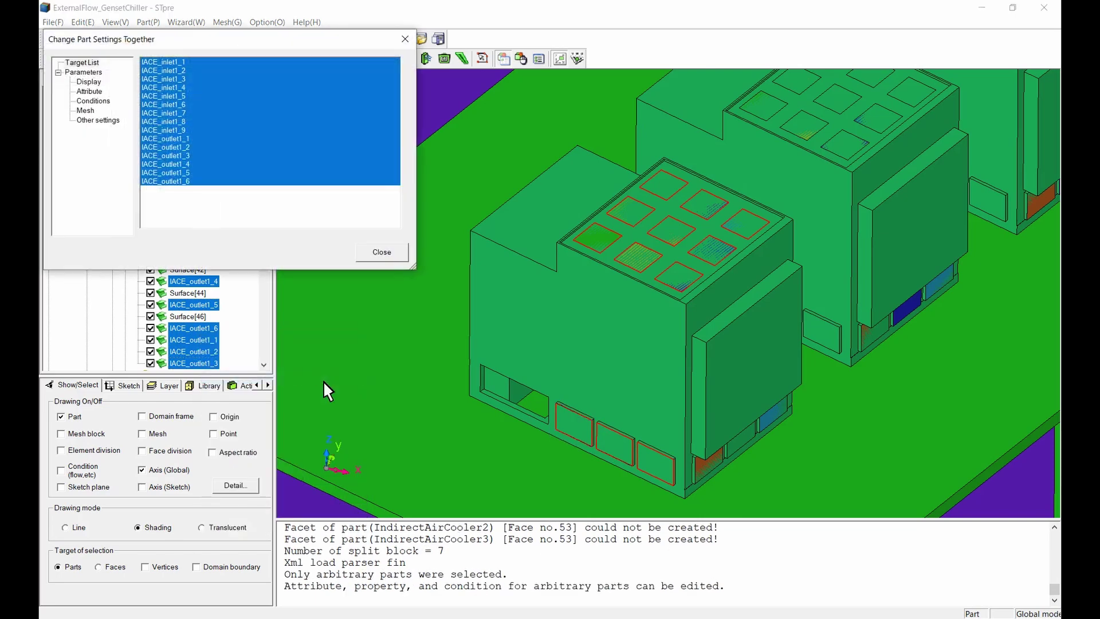
click(99, 93)
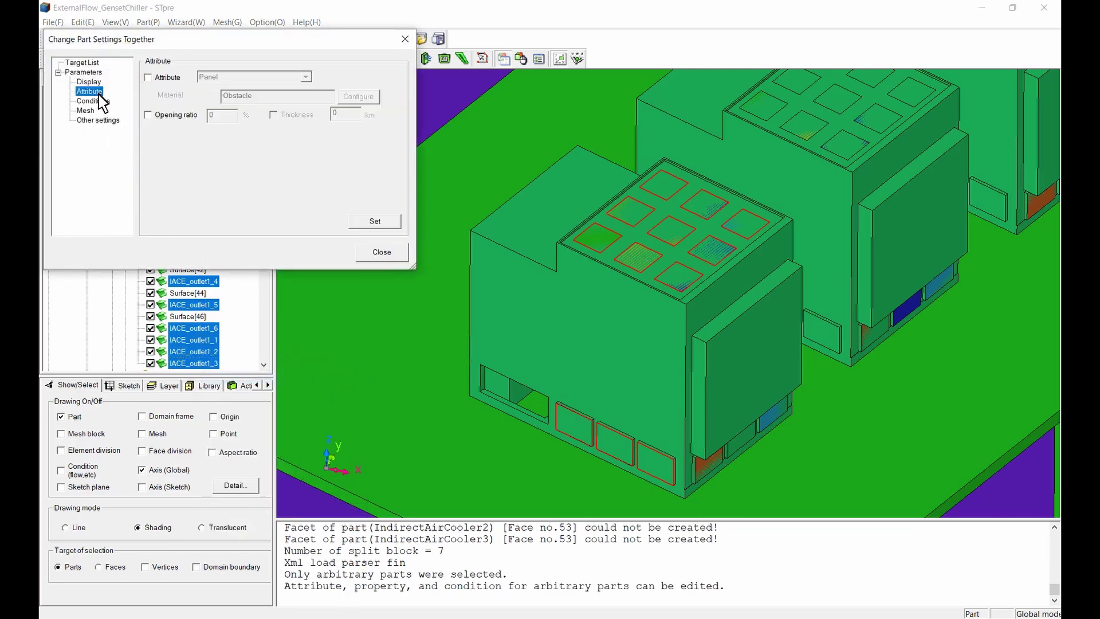
click(148, 78)
click(246, 78)
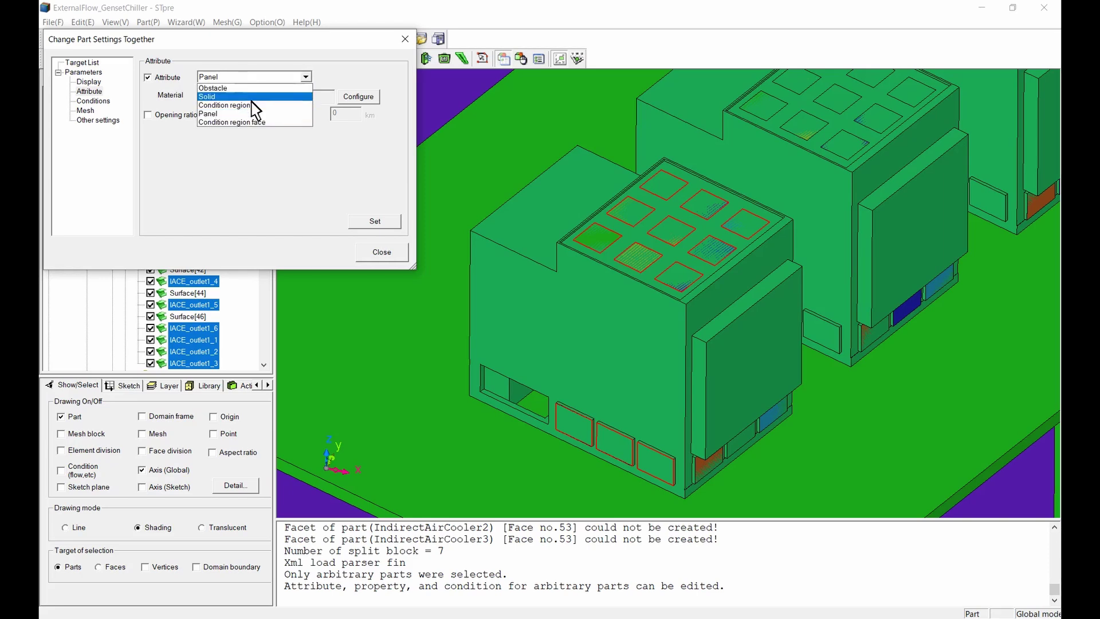
click(261, 122)
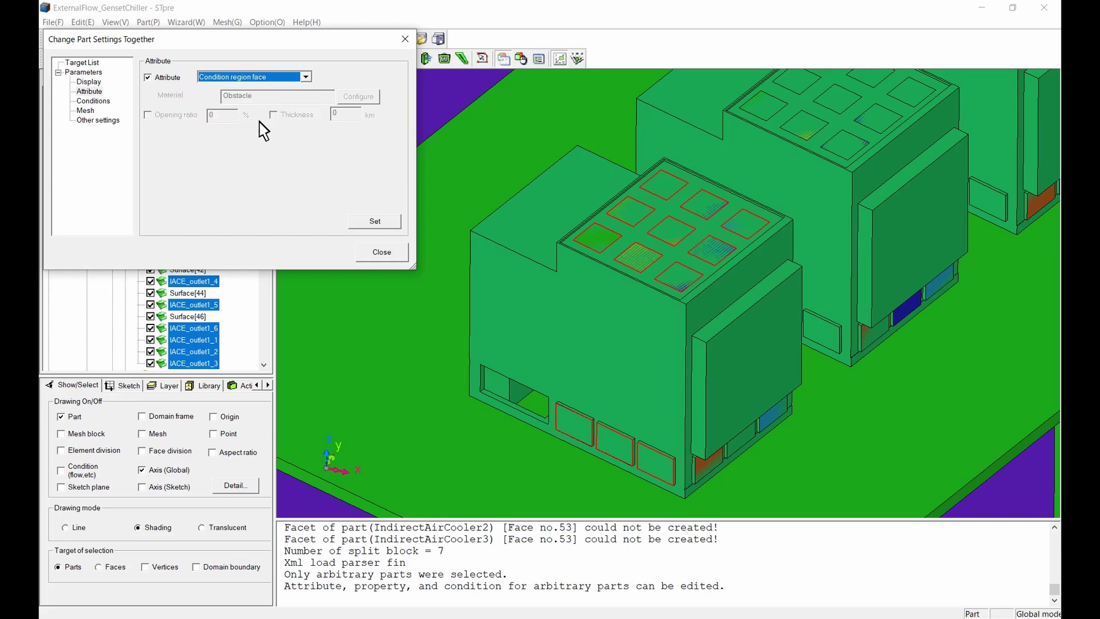
click(371, 222)
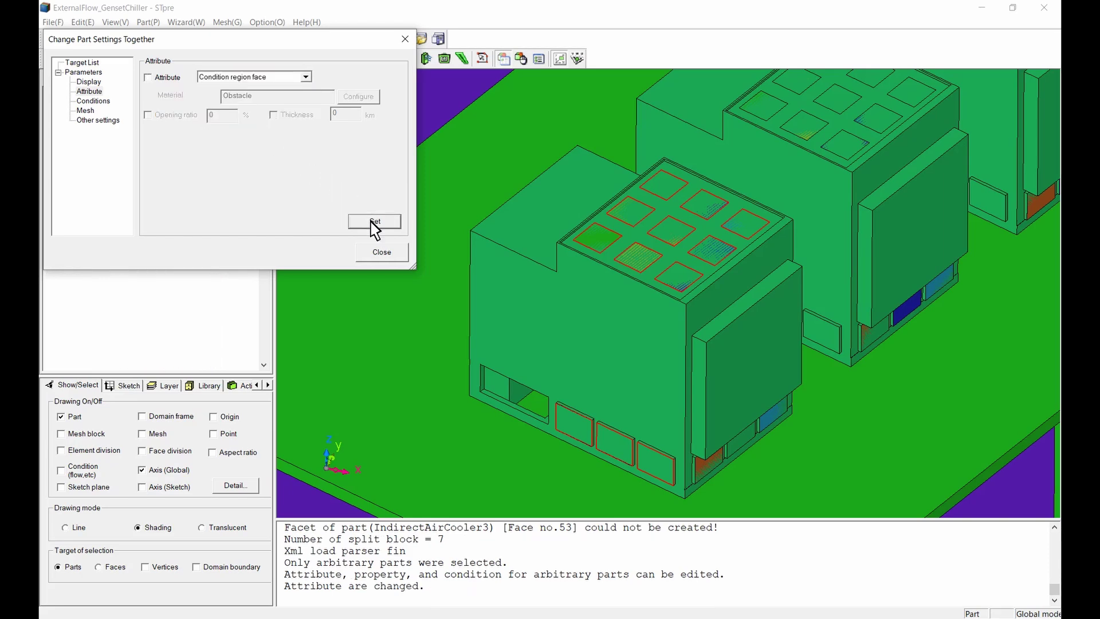
Register the exposed front end face of top-floor generator DG1 as the part face DG_inlet1.
click(383, 256)
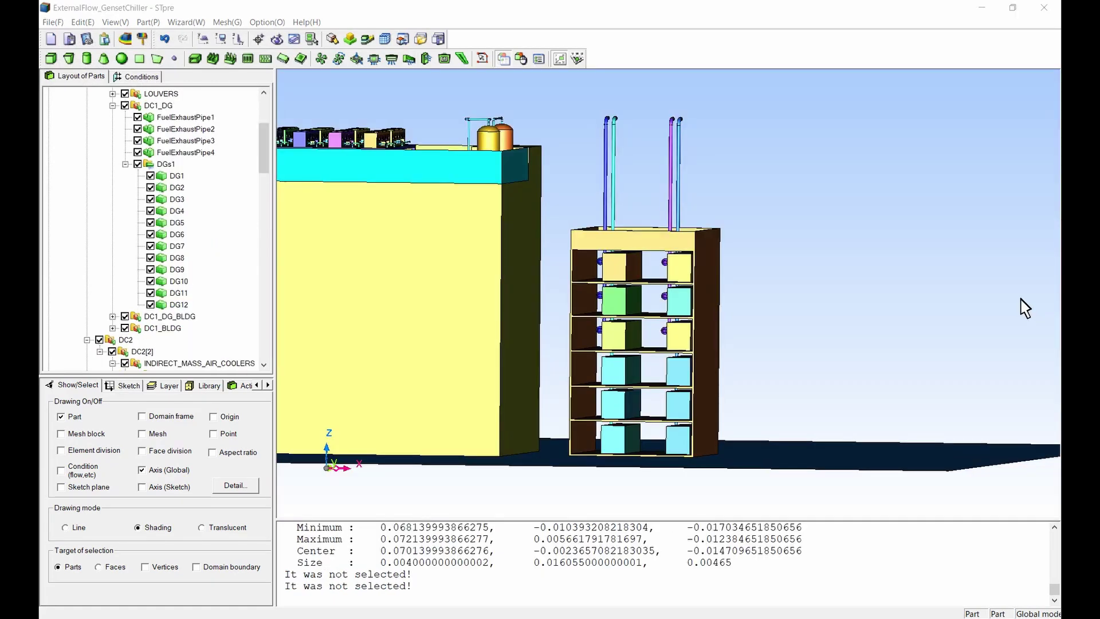
click(355, 57)
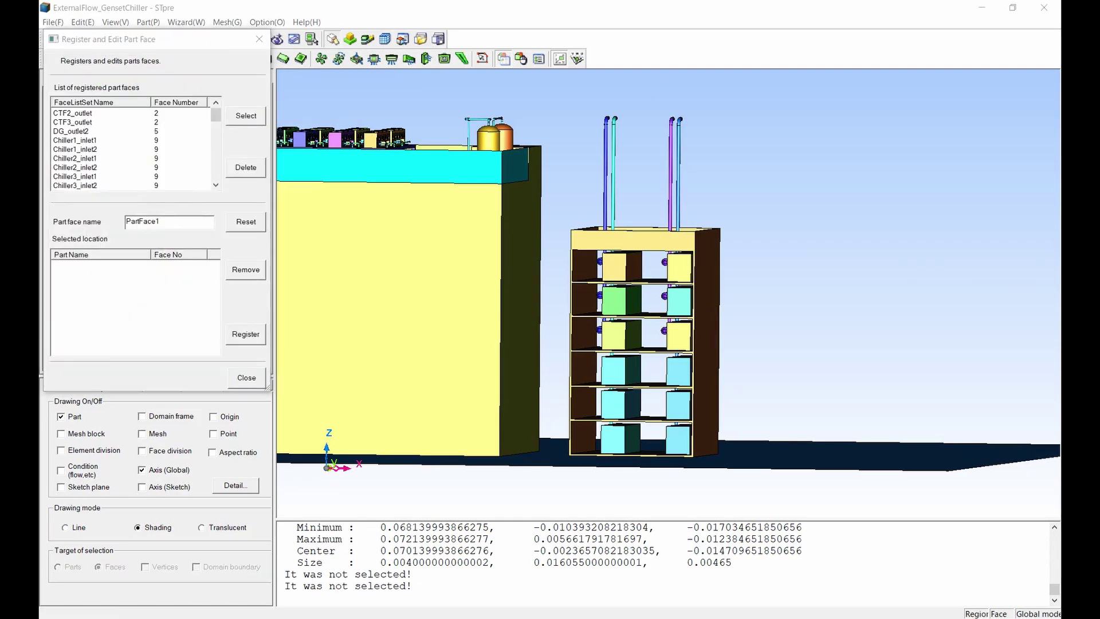
double_click(173, 223)
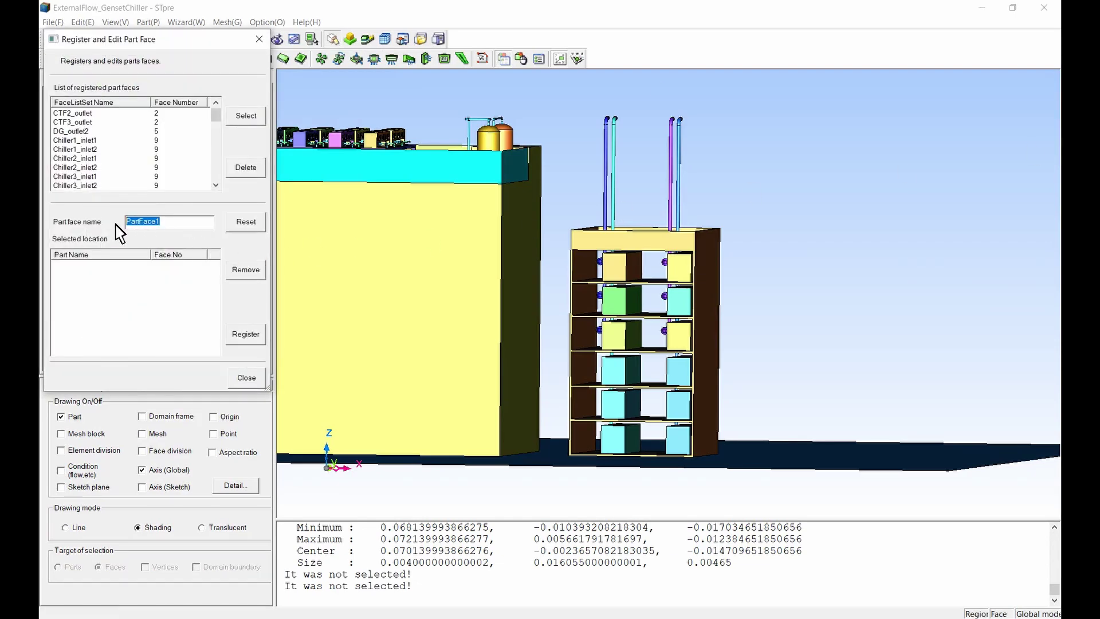
text(DG_inlet1)
click(679, 279)
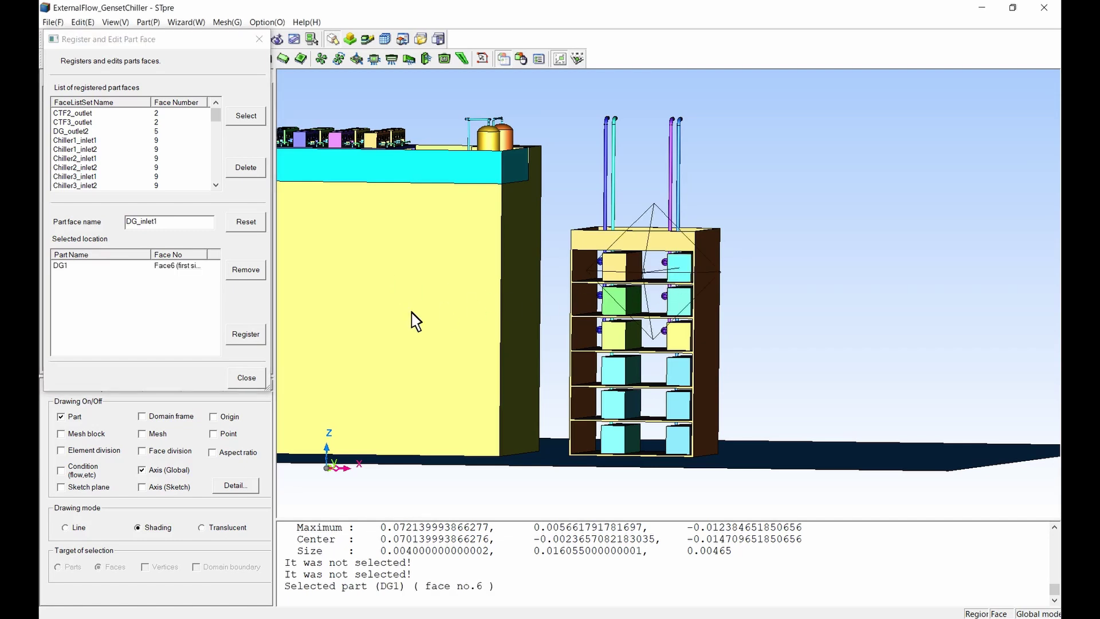
click(252, 338)
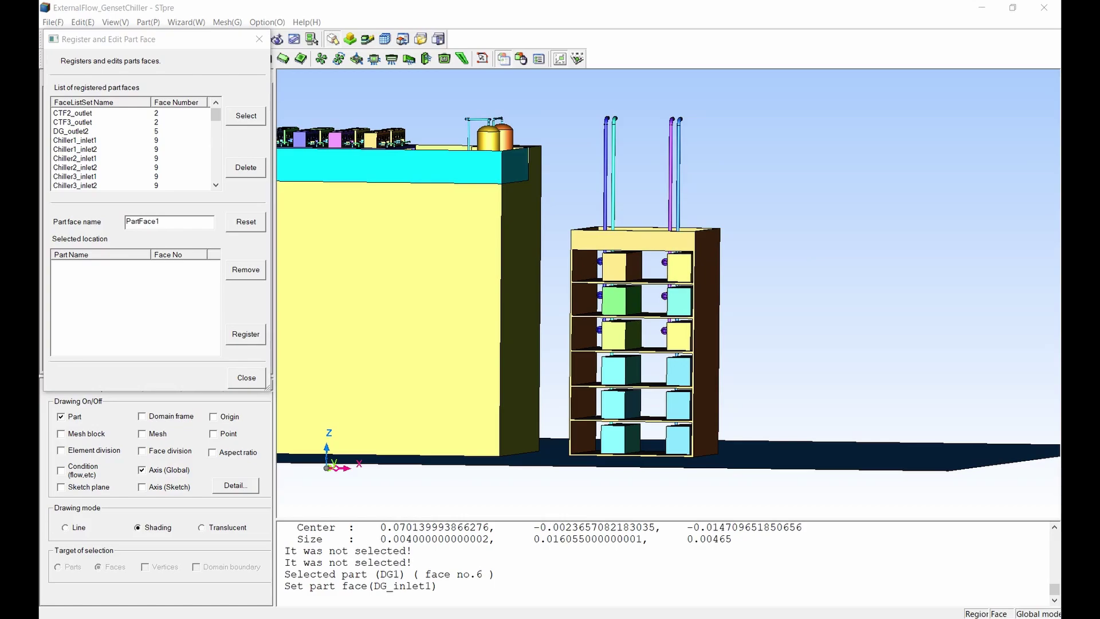
Register the end face of generator DG1 opposite its inlet as the part face DG_outlet1.
double_click(137, 221)
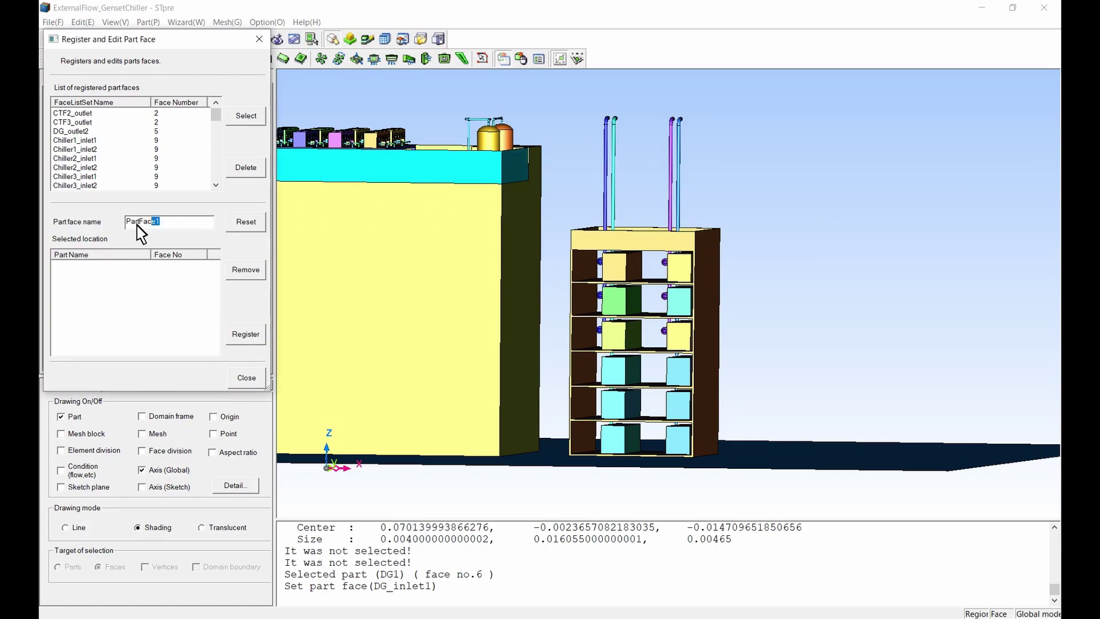
text(DG_outlet1)
mouse_move(725, 338)
middle_down()
mouse_move(462, 341)
mouse_move(368, 329)
mouse_move(338, 363)
mouse_move(344, 378)
middle_up()
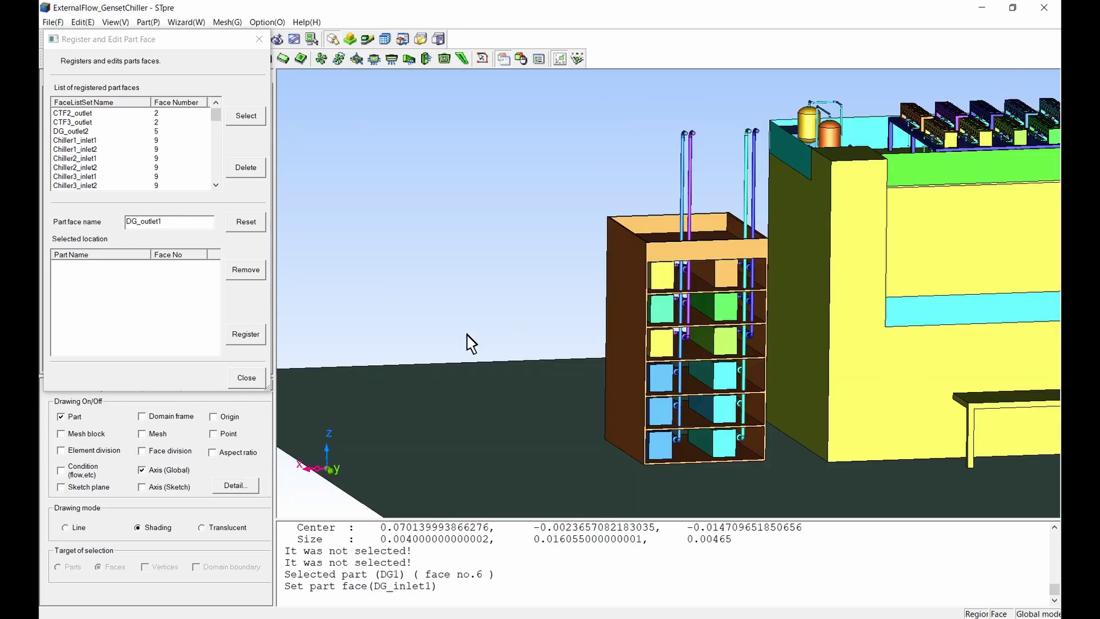
click(661, 279)
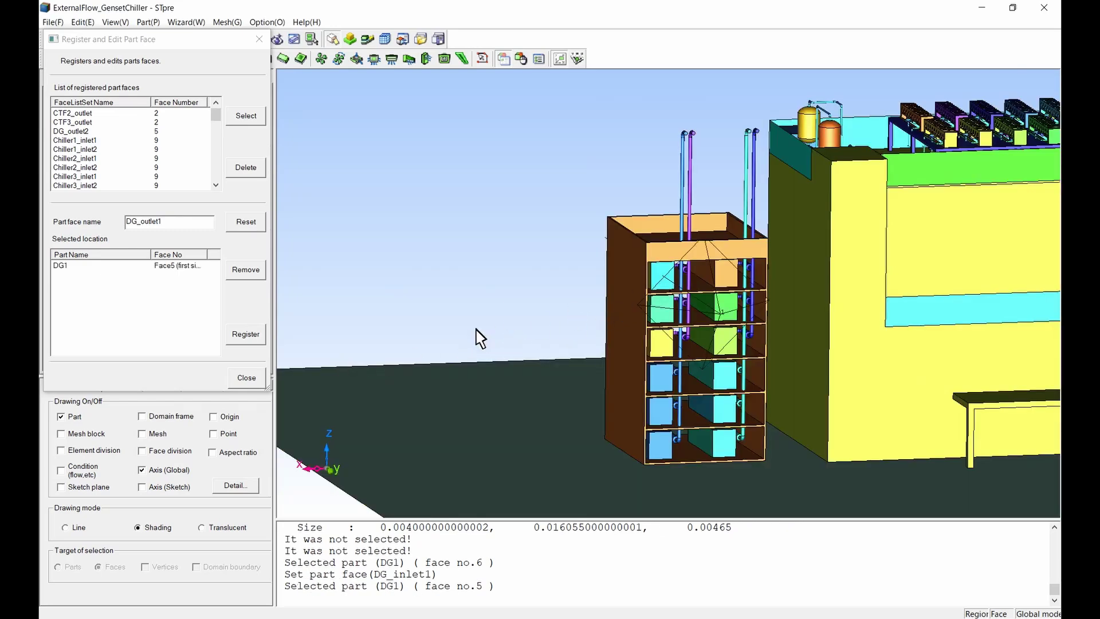
click(258, 339)
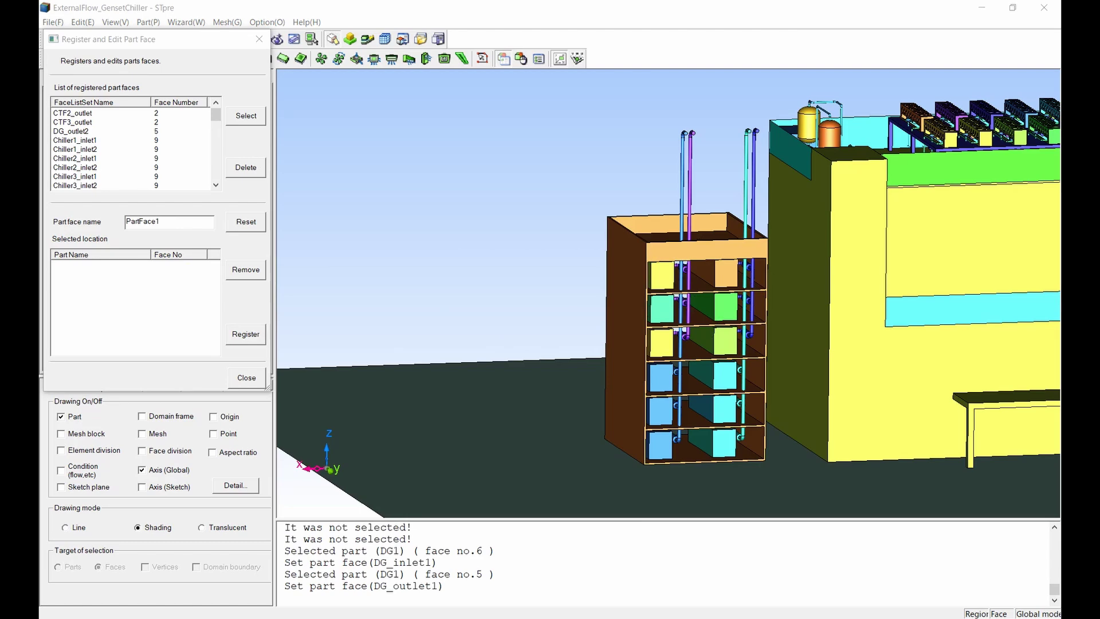
Register the circular face at the upper end of FuelExhaustPipe1 as the part face FuelExhaustPipe1_inlet.
double_click(166, 223)
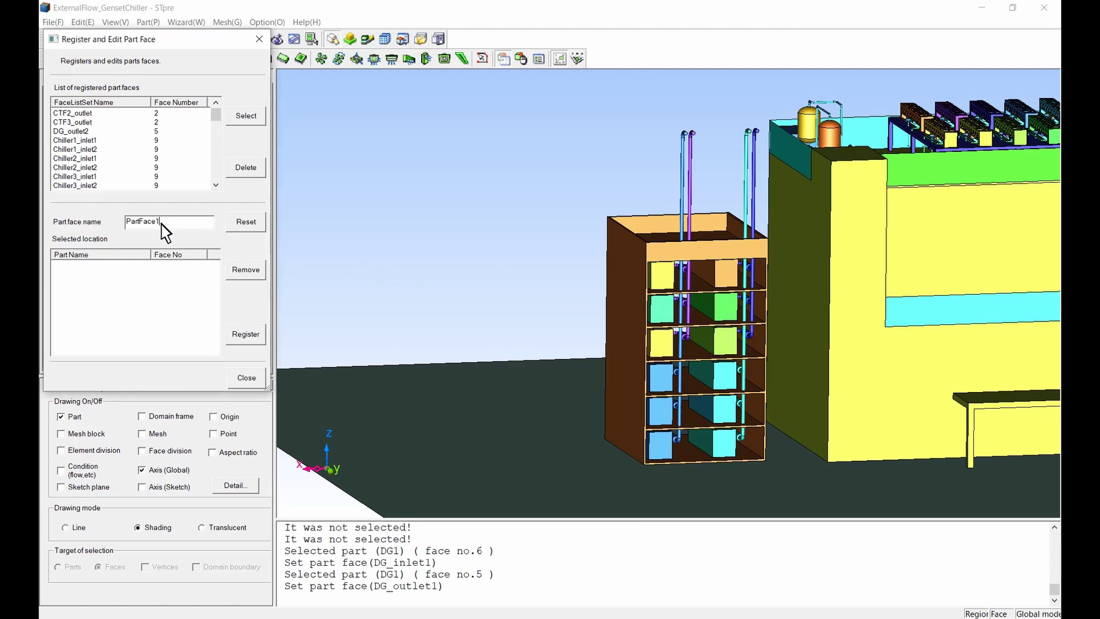
text(FuelExhaustPipe1_inlet)
scroll(702, 162, up, 6)
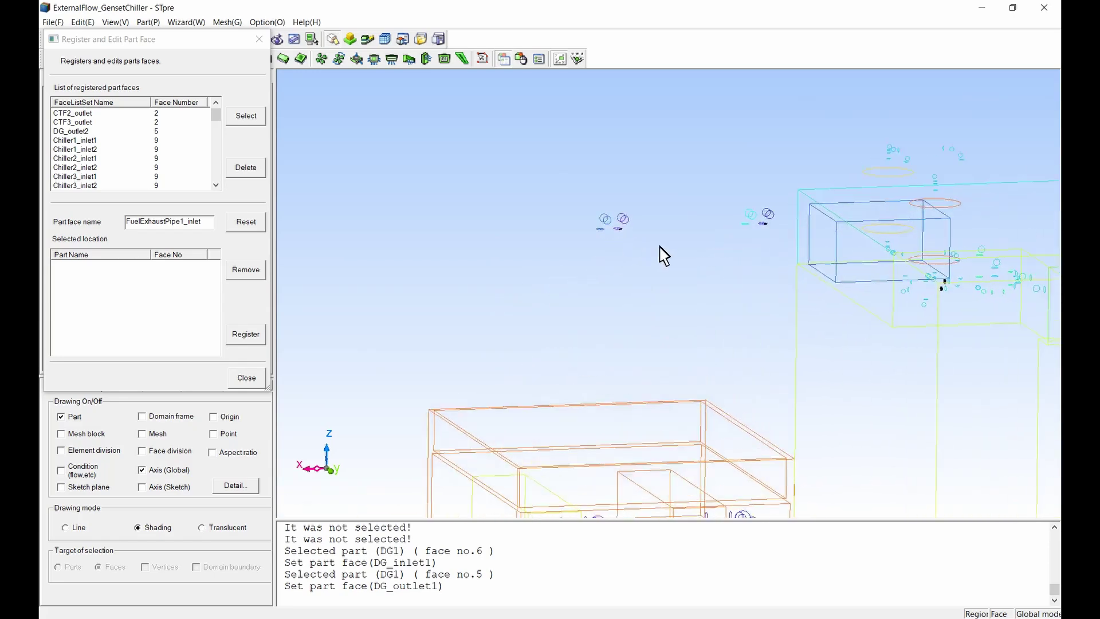
middle_drag(617, 174, 754, 283)
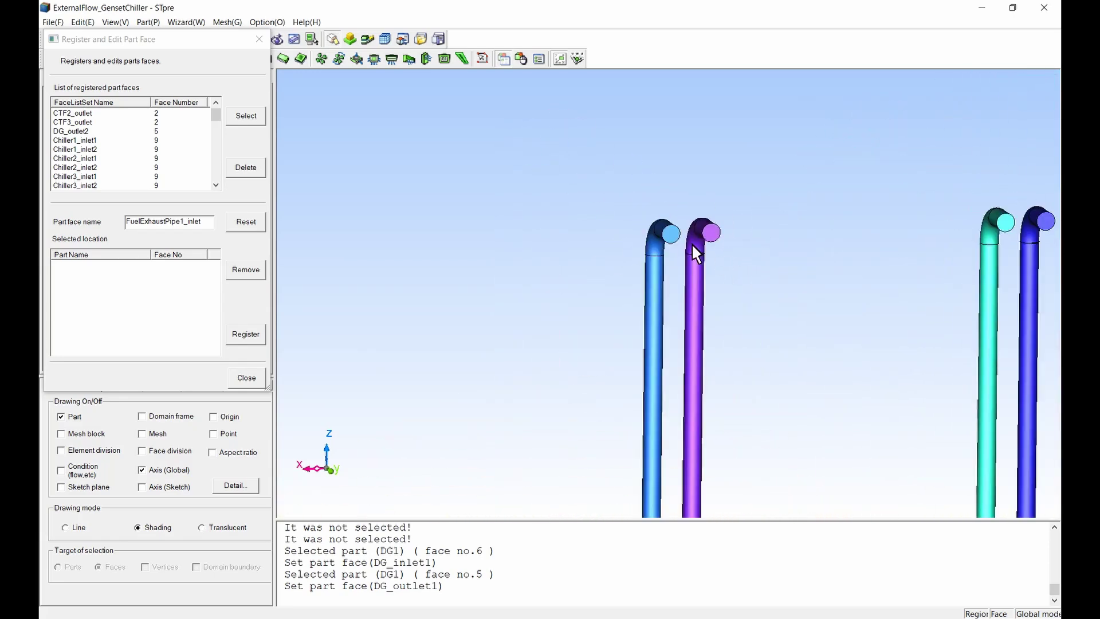
click(674, 238)
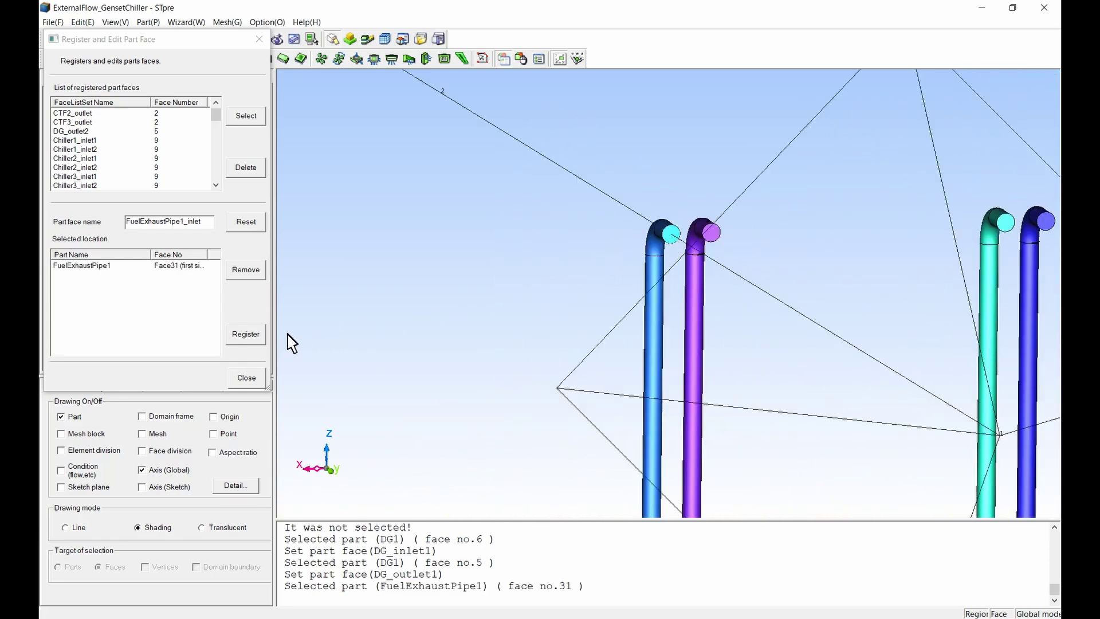
click(258, 337)
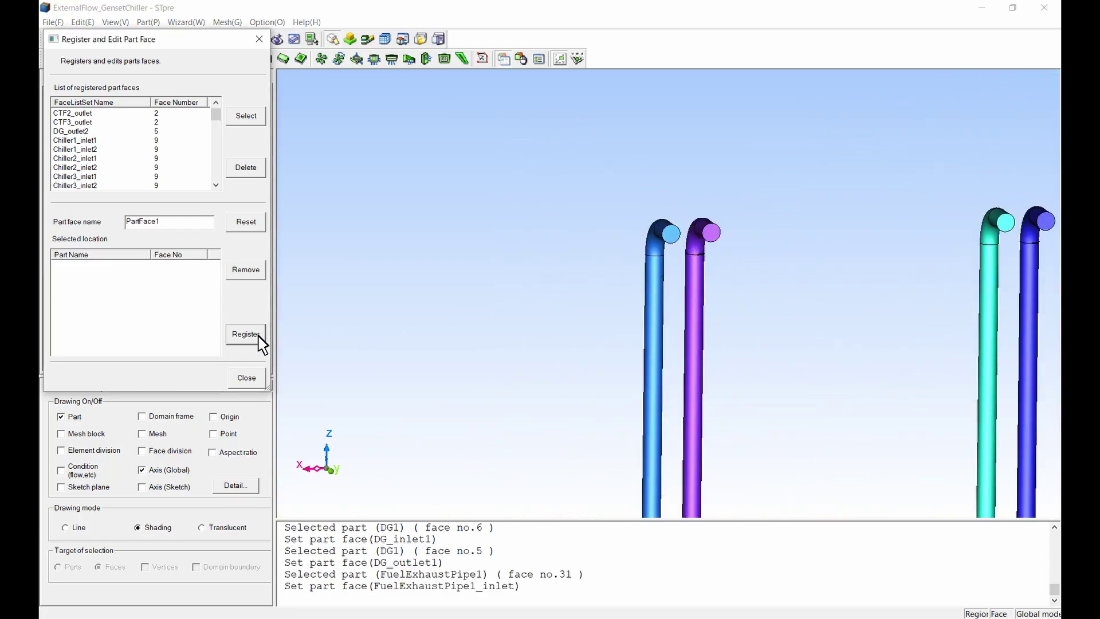
click(247, 378)
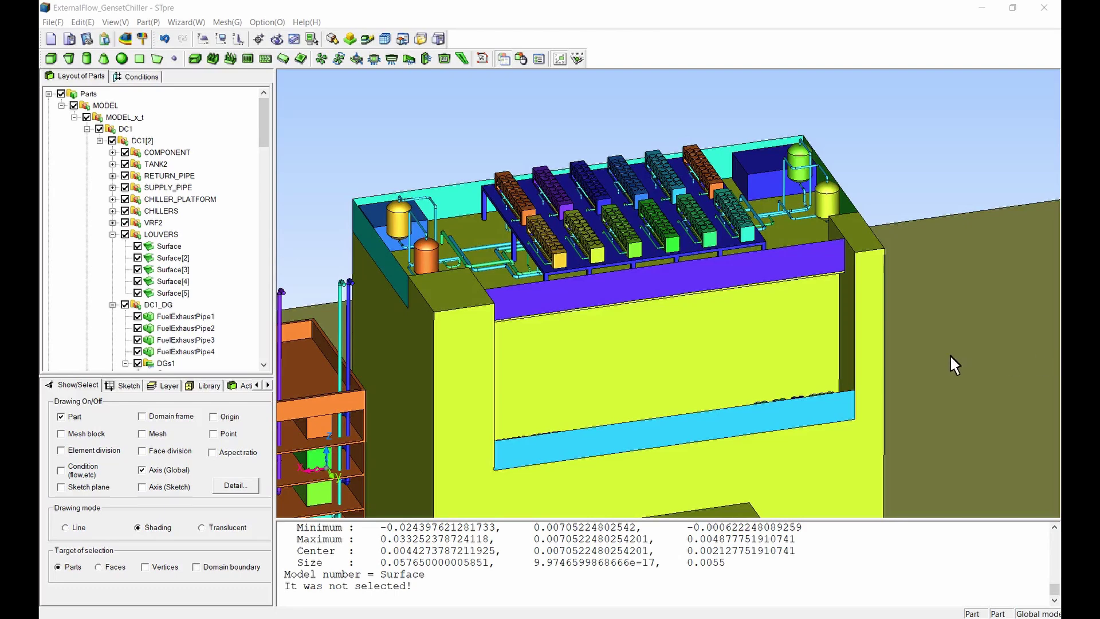
Change the attribute of the louver part Surface in group LOUVERS to Condition region face.
double_click(173, 248)
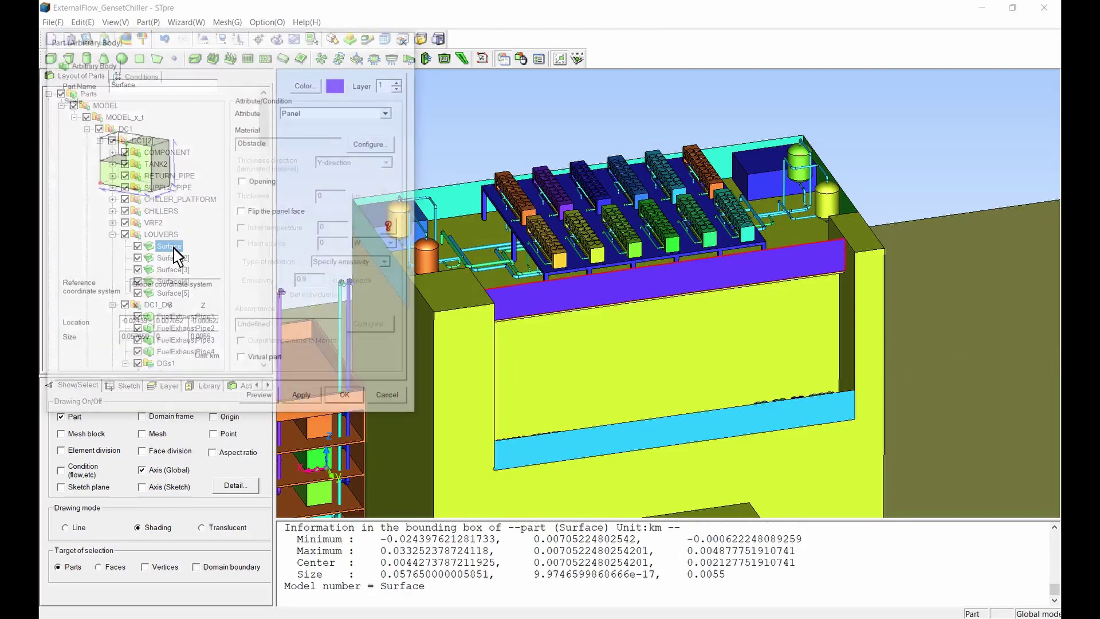
click(333, 114)
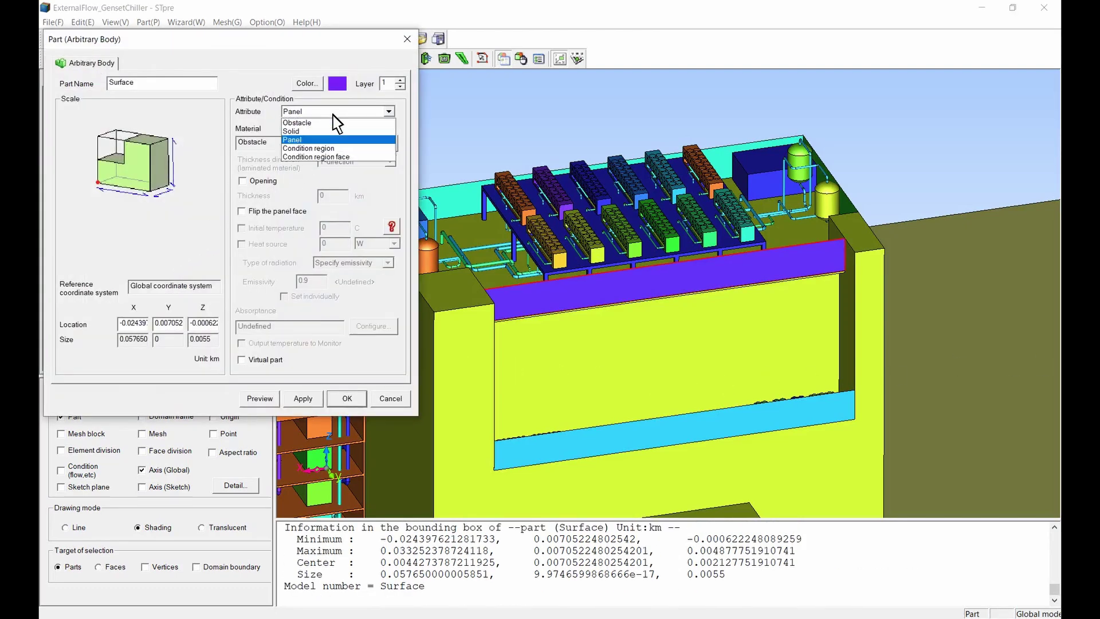
click(332, 159)
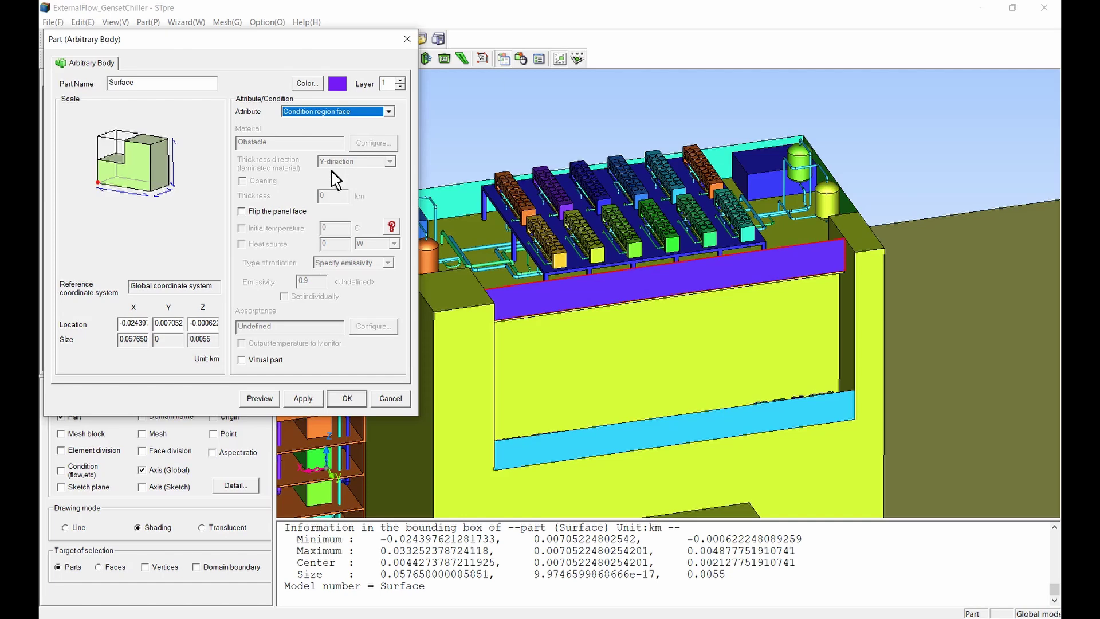
click(360, 400)
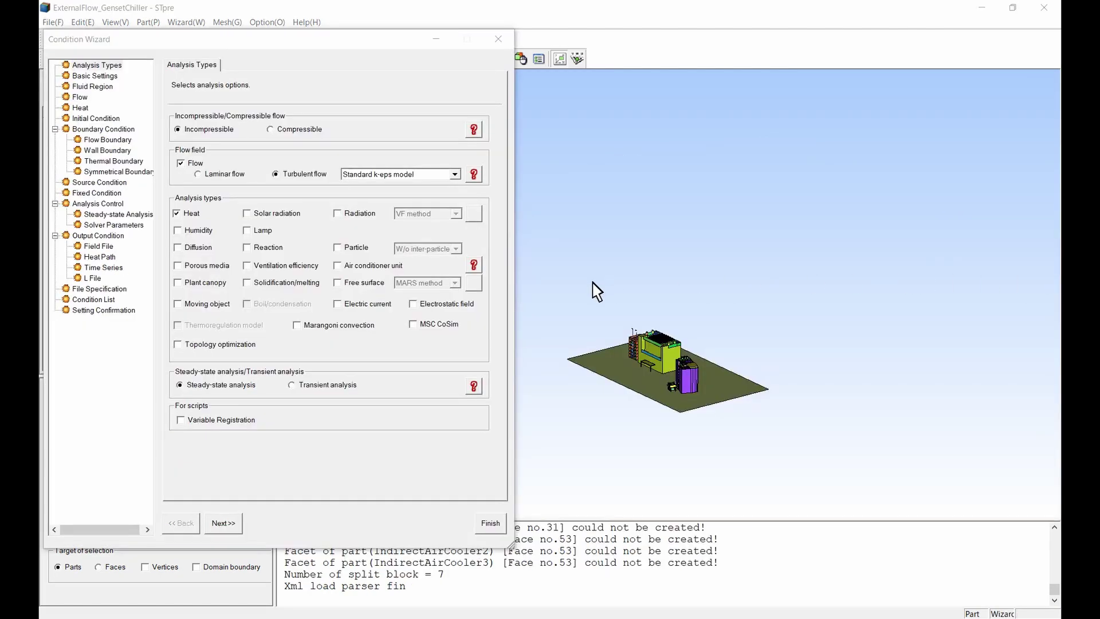
Add Humidity and Air conditioner unit to the analysis types and open the steady-state last cycle number for editing.
click(177, 231)
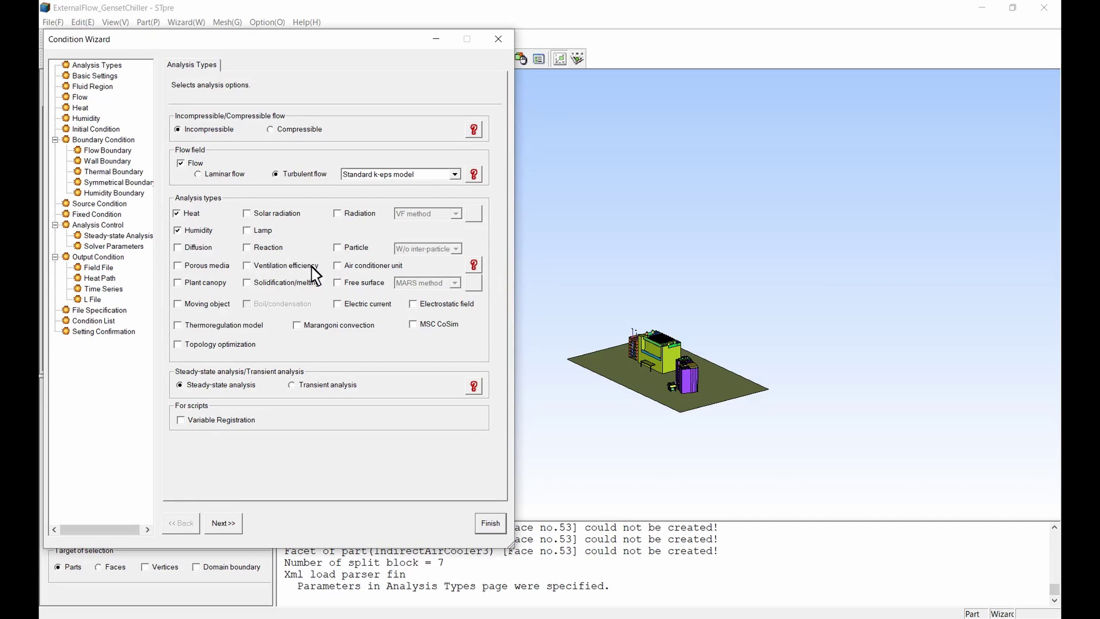
click(338, 266)
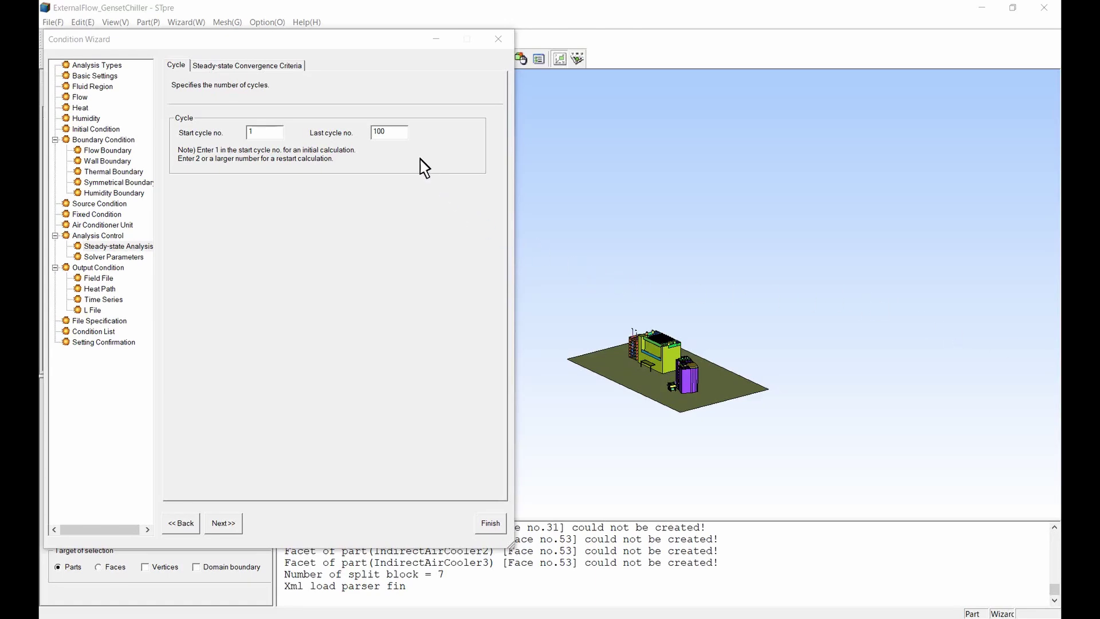
click(394, 136)
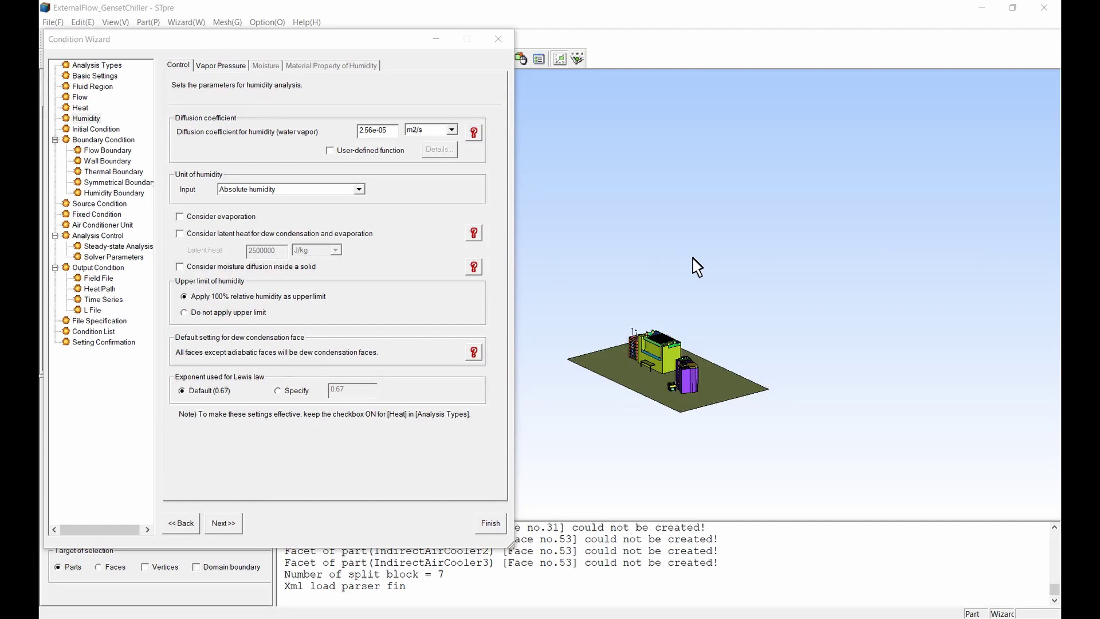
Configure the humidity analysis with relative humidity input, evaporation, latent heat for dew condensation and evaporation, and vapor pressure parameters enabled.
click(338, 189)
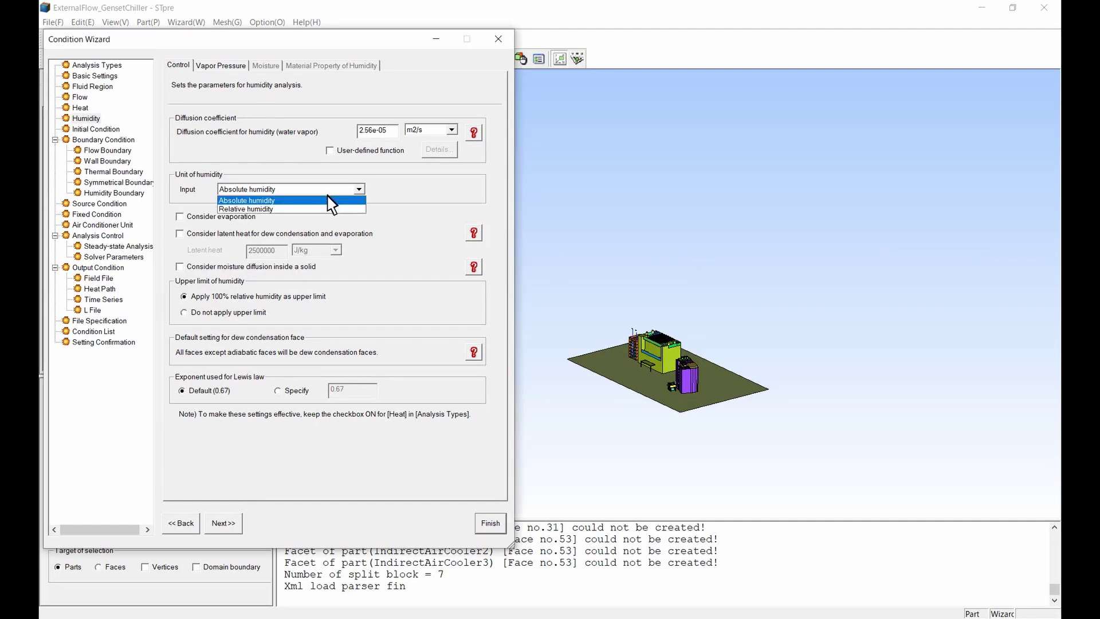
click(329, 209)
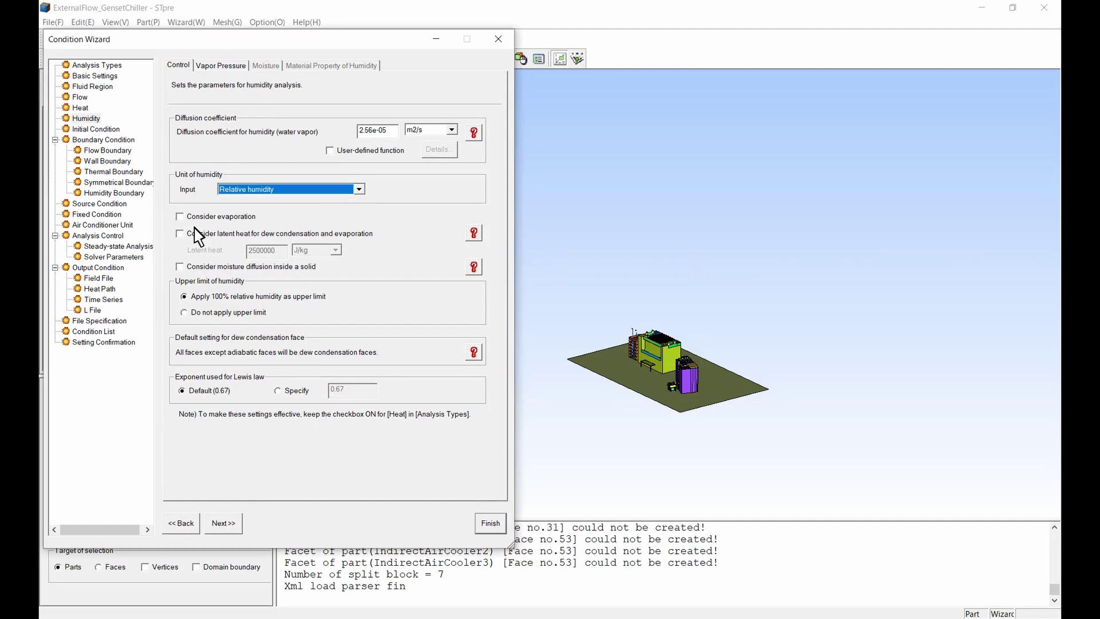
click(180, 217)
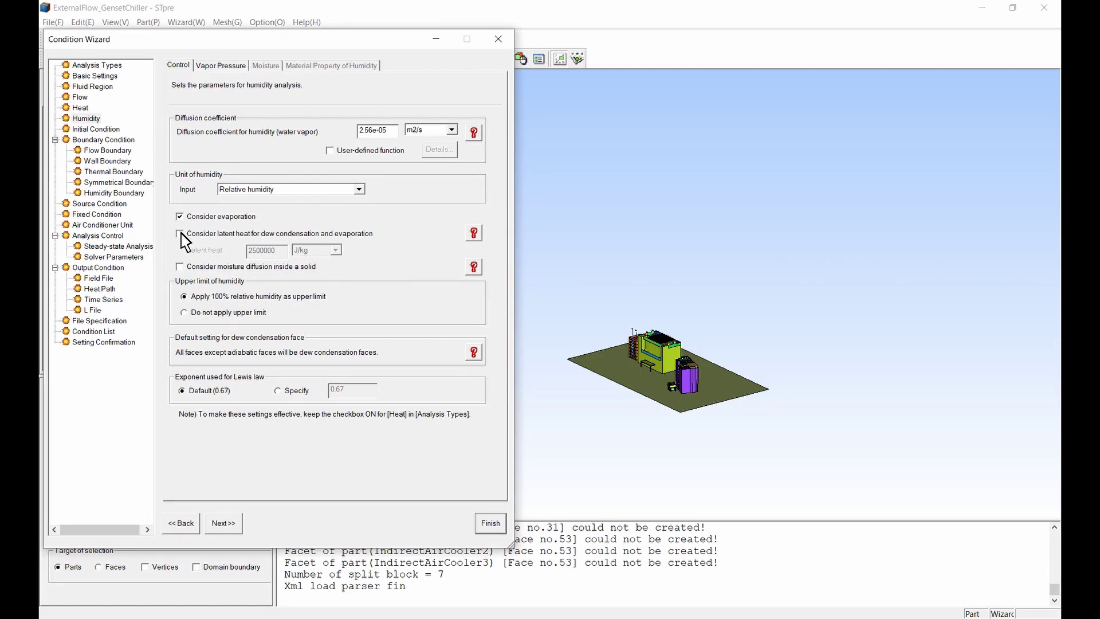
click(180, 233)
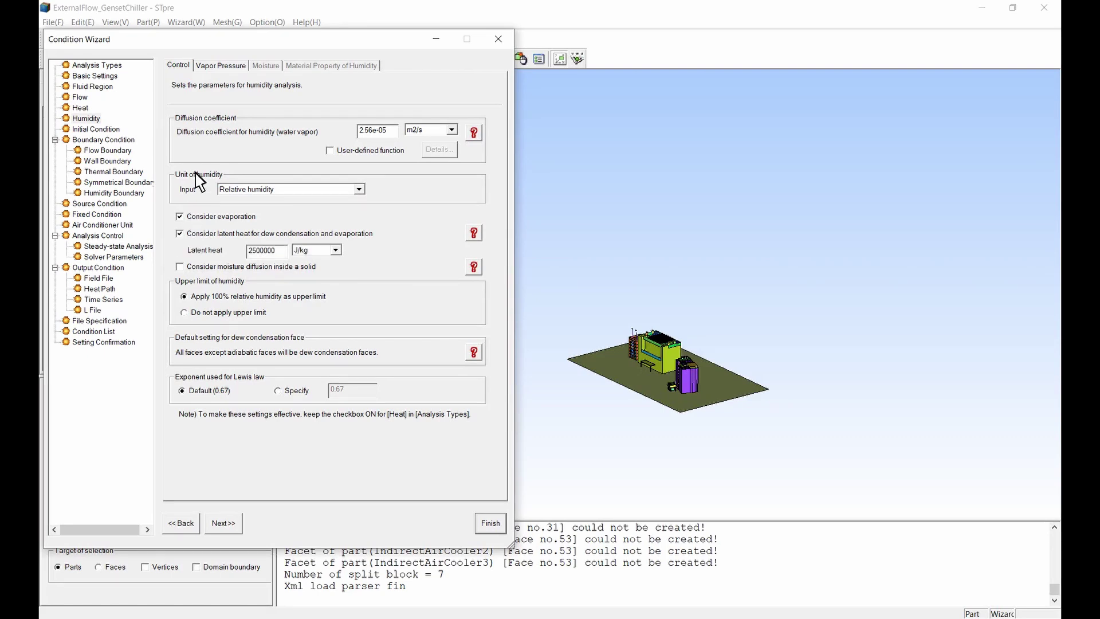
click(228, 68)
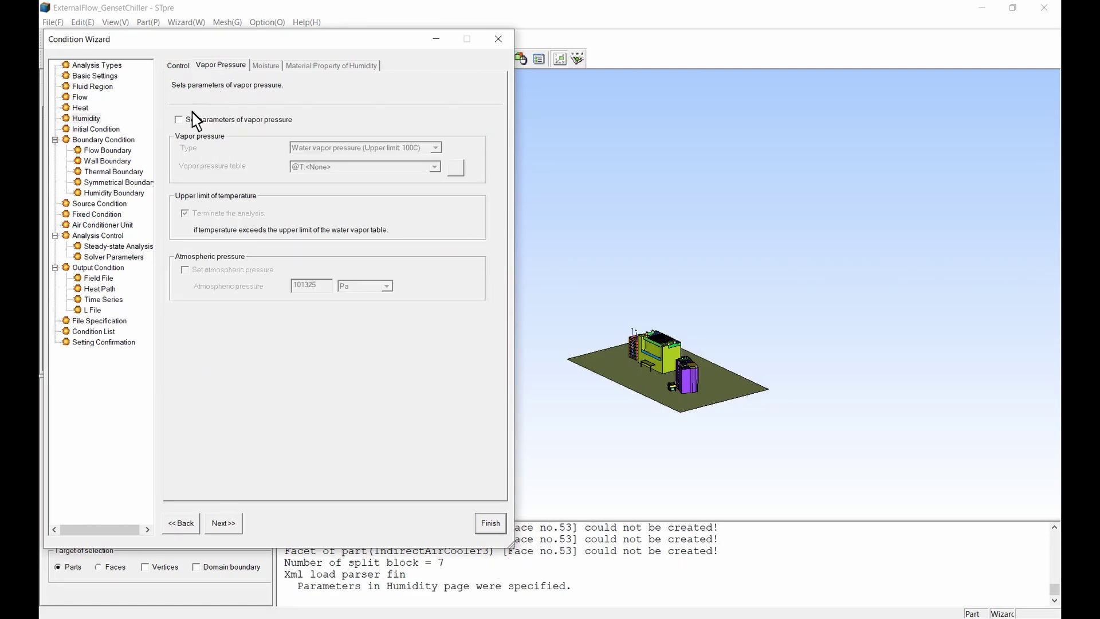
click(179, 120)
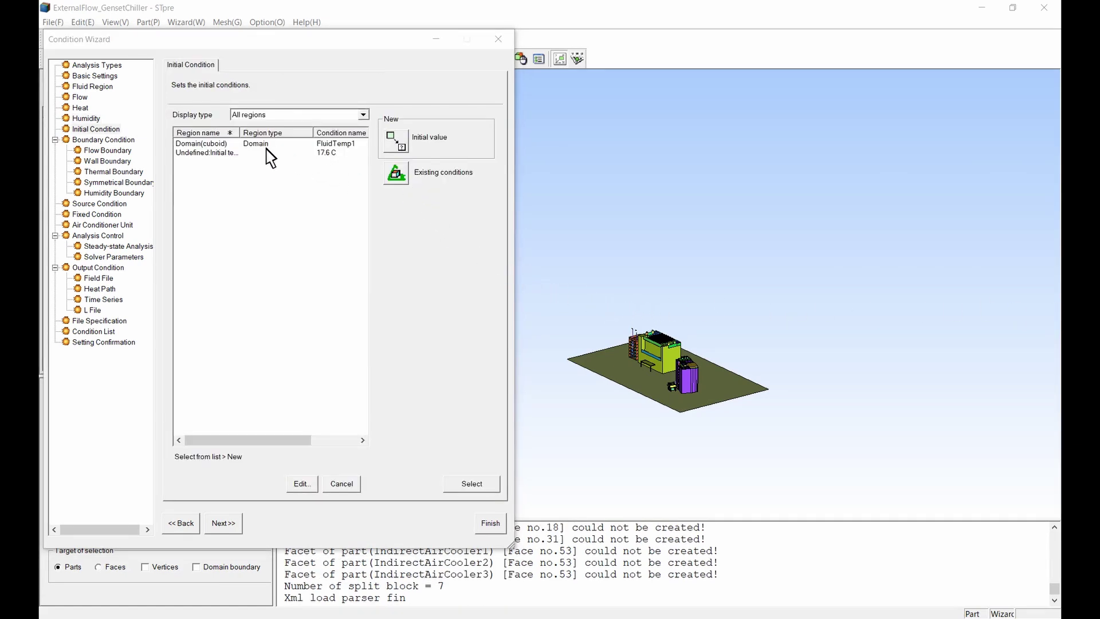
Add an initial condition for the Domain(cuboid) region with the variable Humidity set to 0.68.
click(229, 145)
click(393, 139)
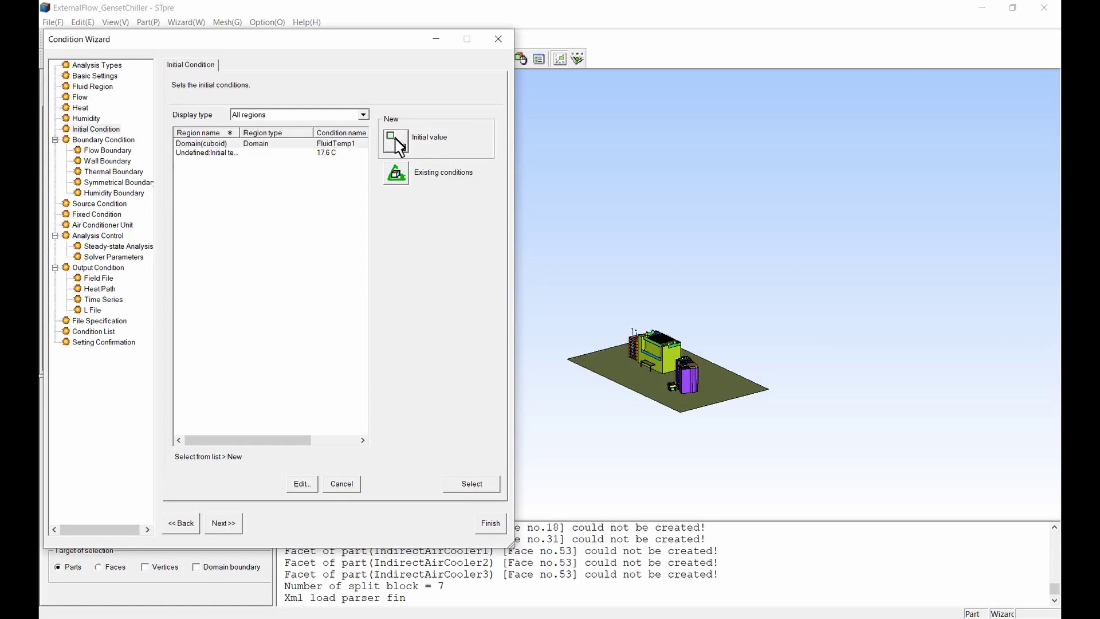
click(252, 168)
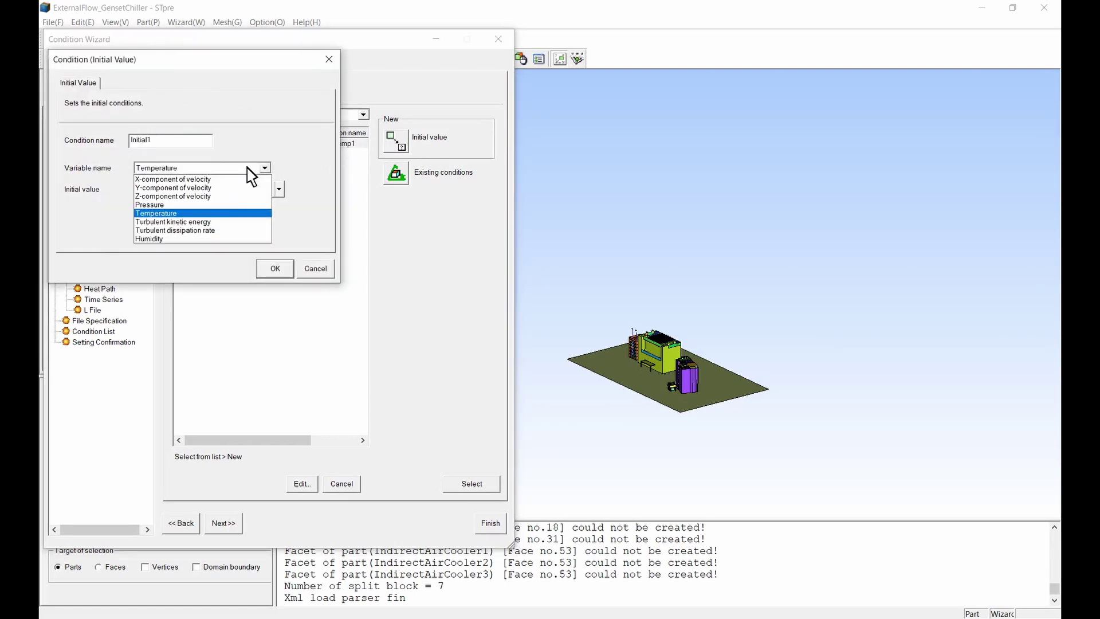
click(240, 239)
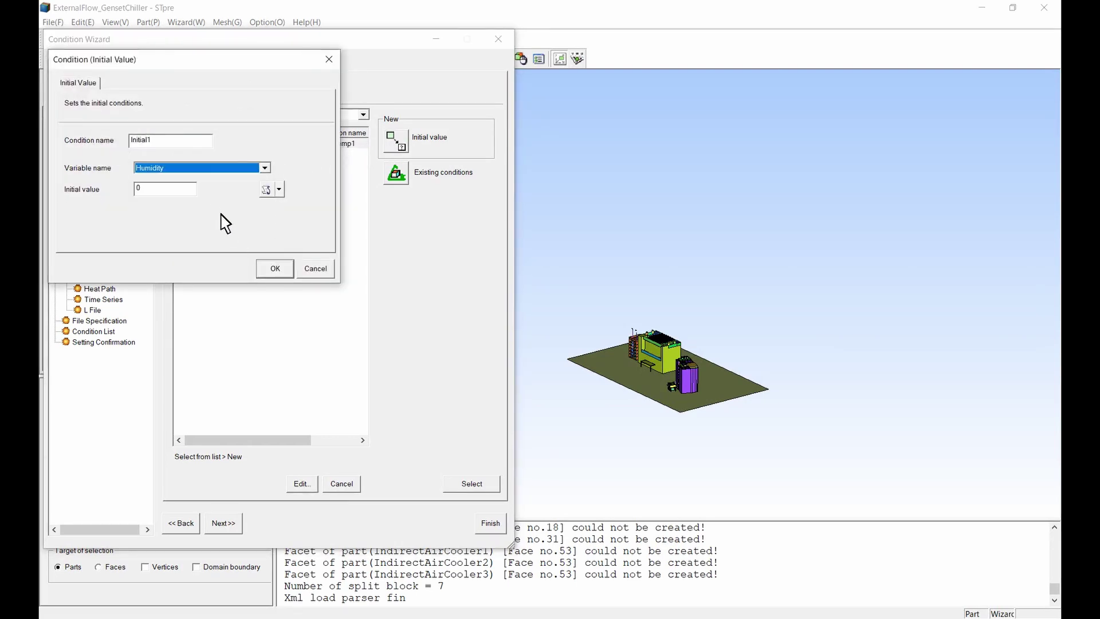
click(189, 191)
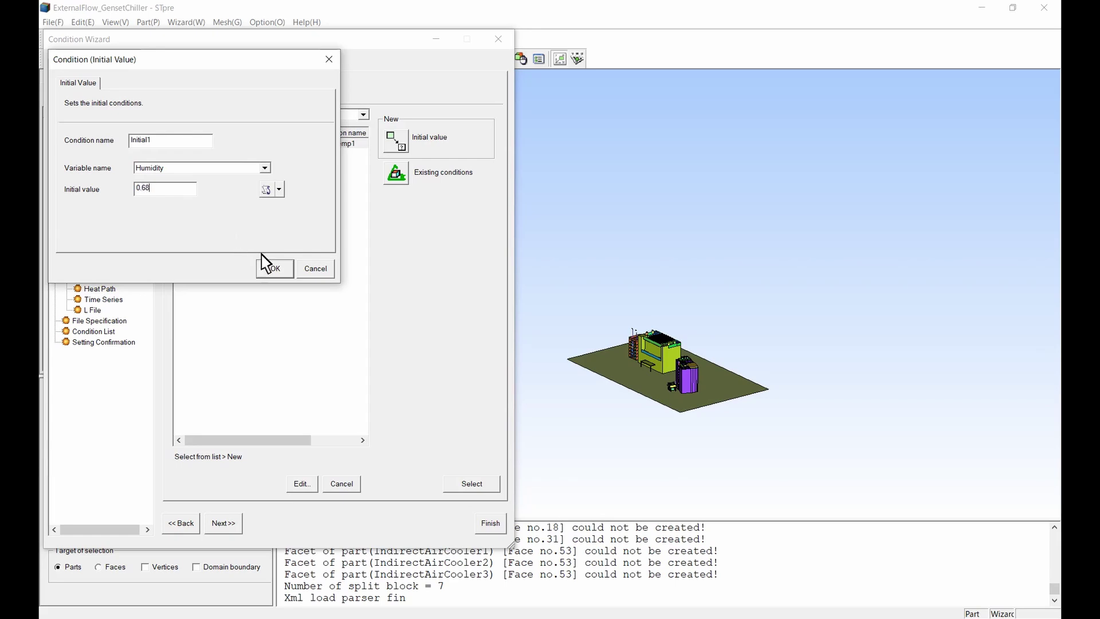
click(271, 269)
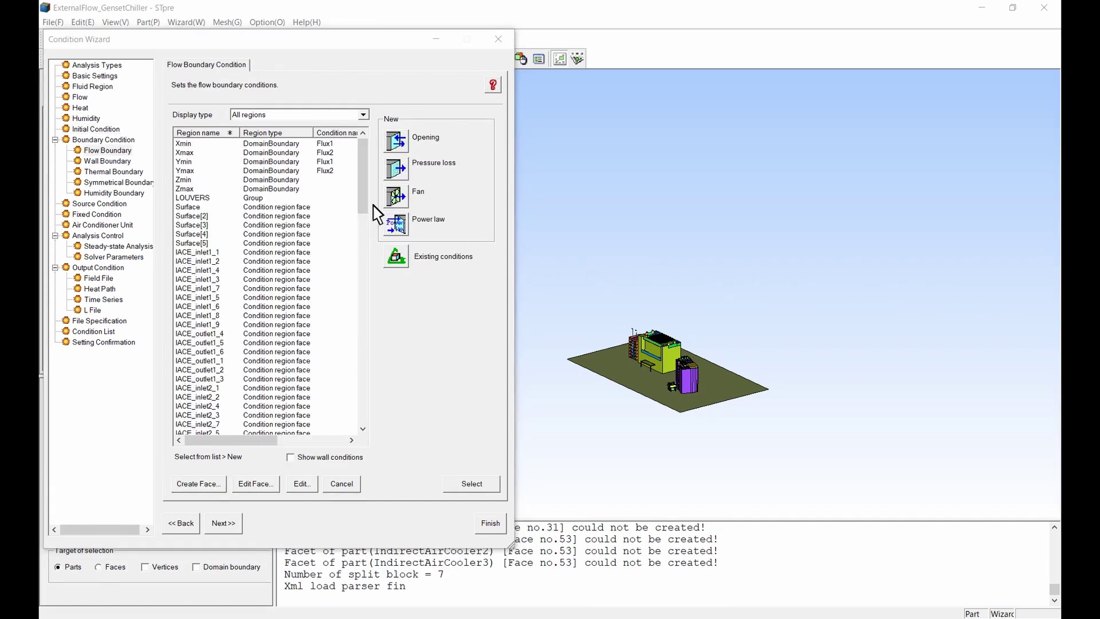
Set the inflow humidity of the Xmin boundary's power-law velocity condition to 0.68.
click(201, 144)
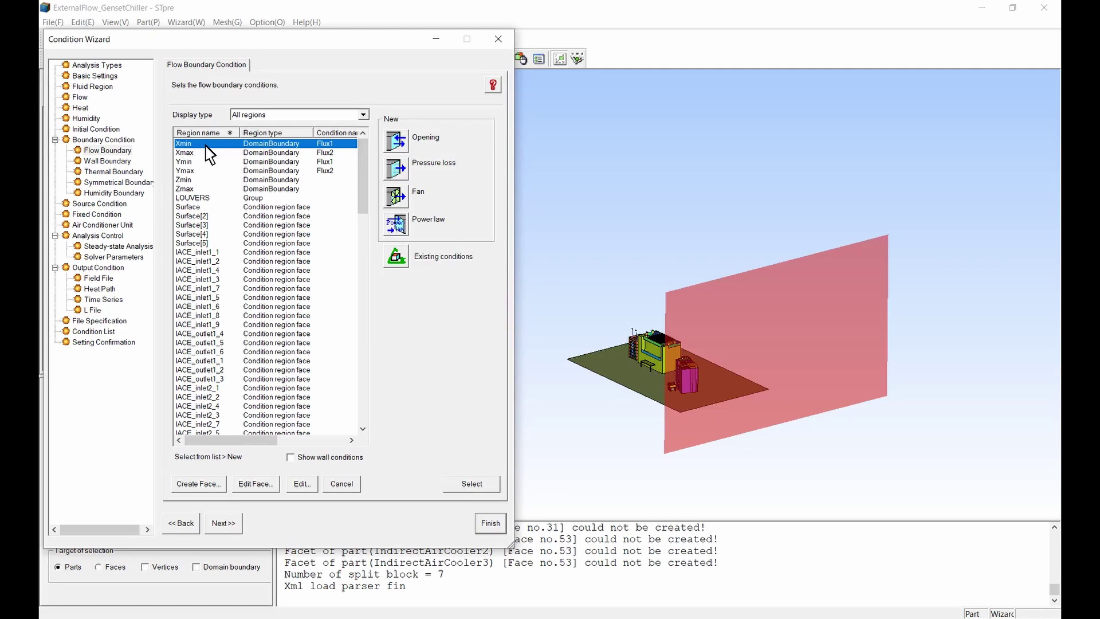
double_click(205, 146)
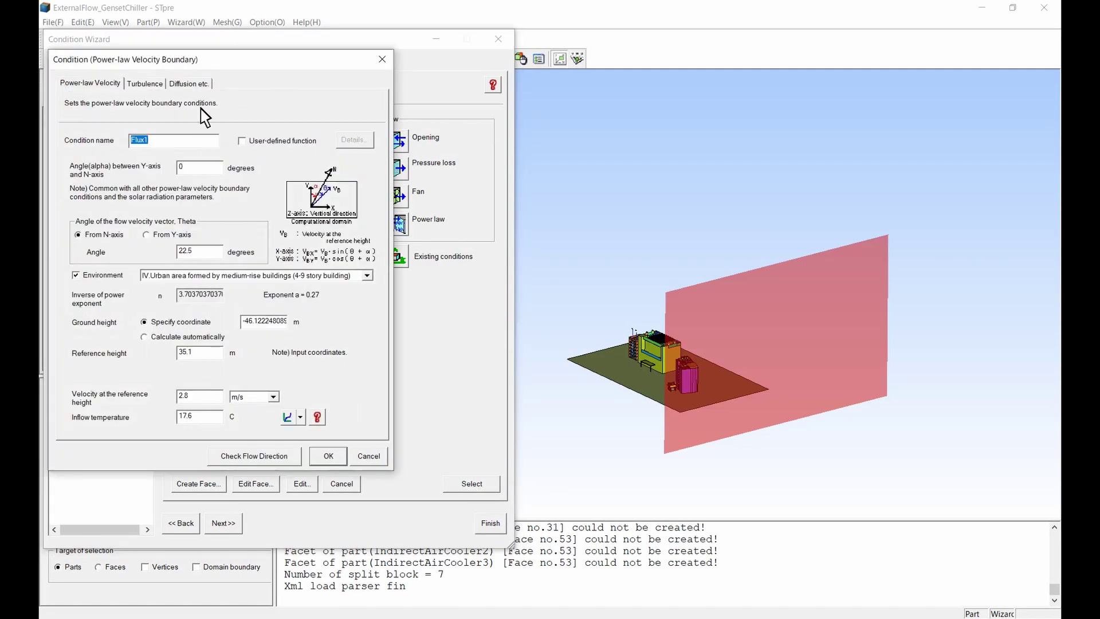
click(194, 85)
click(229, 230)
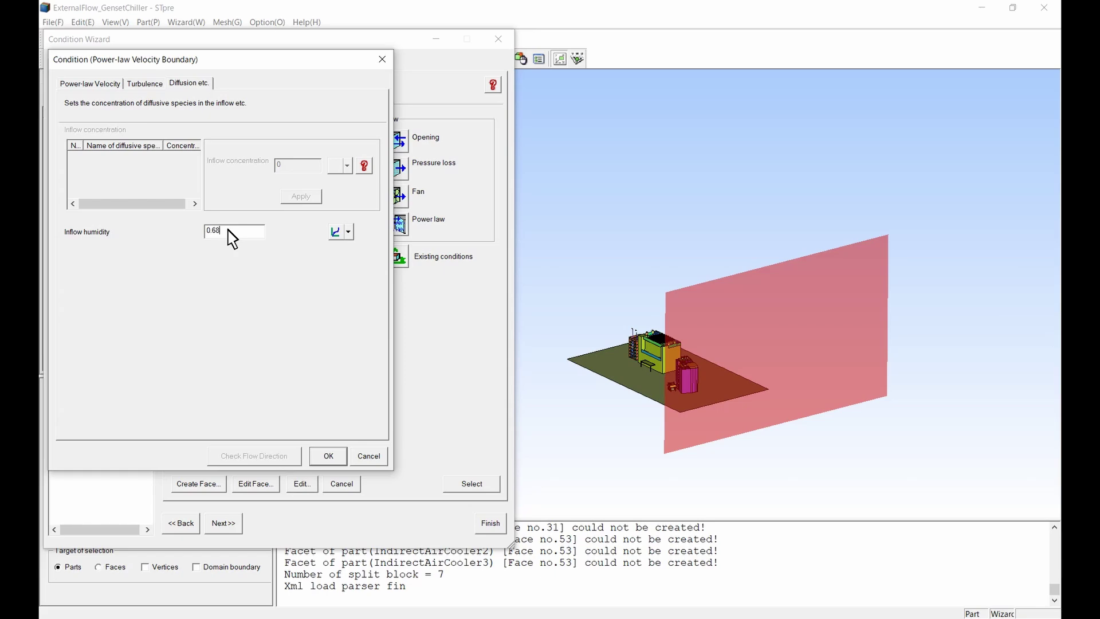
click(328, 456)
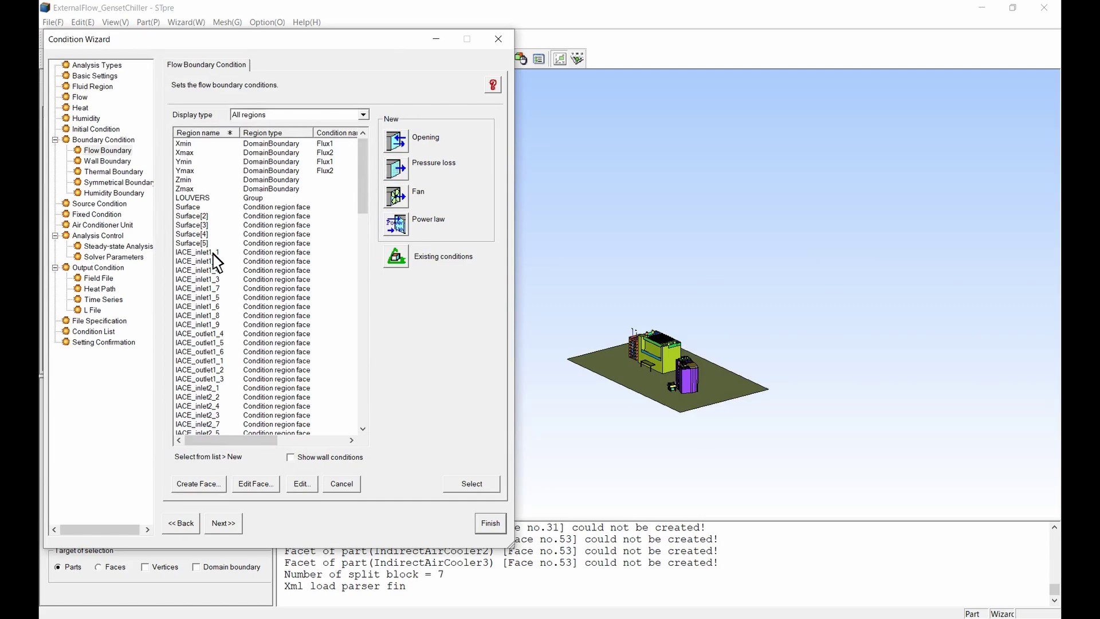
Start an opening condition named IACE1_inlet on the nine IACE_inlet1 faces, using Fixed flow rate normal to the face.
click(213, 253)
shift+click(217, 325)
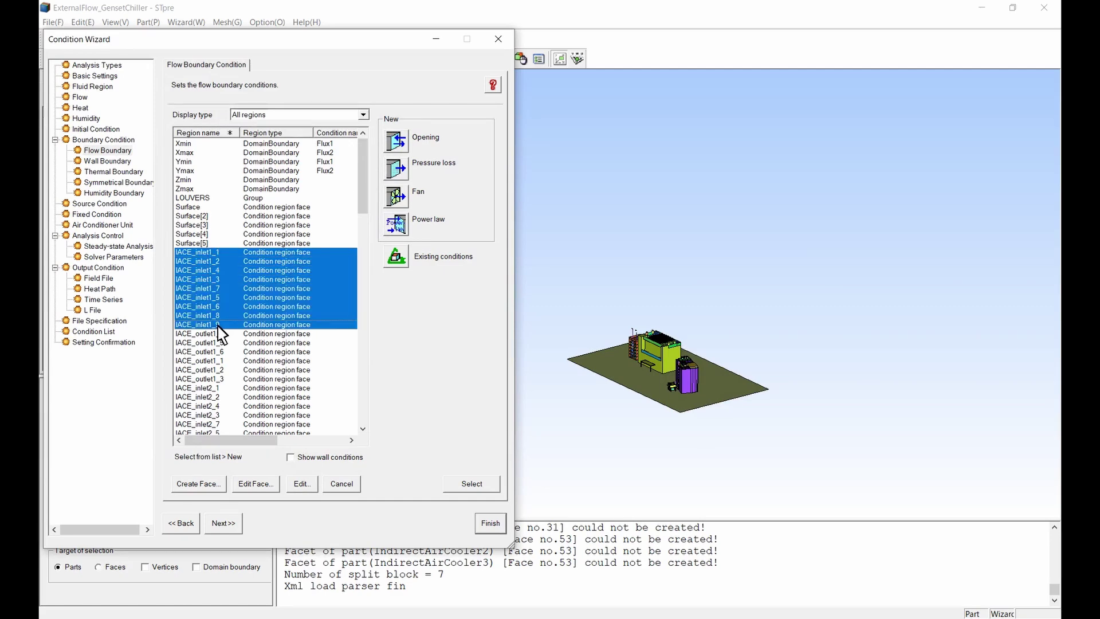
click(395, 141)
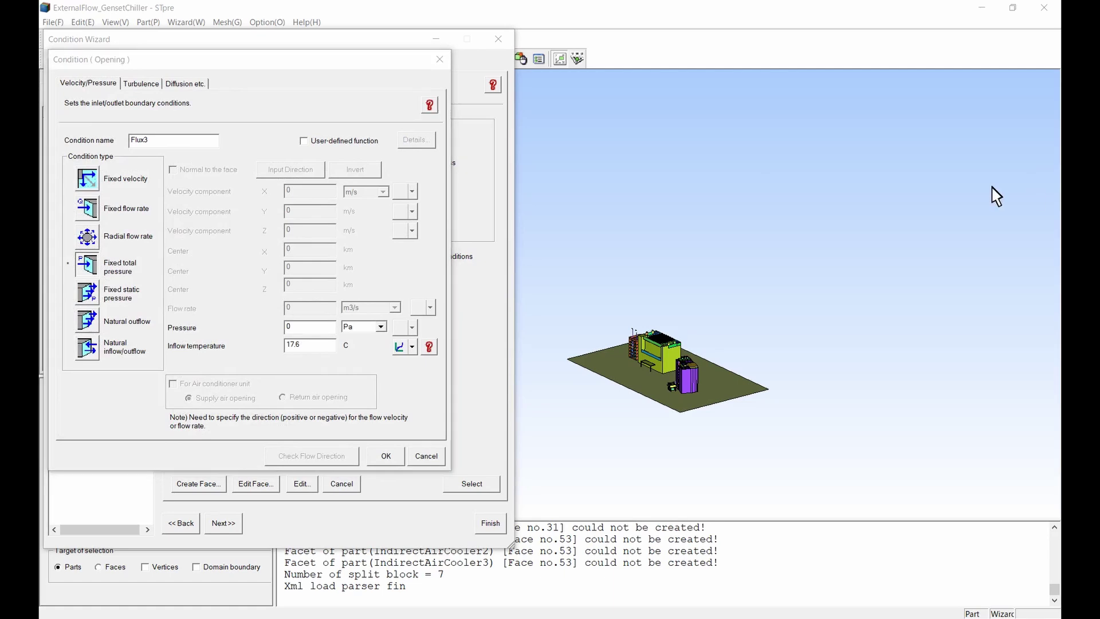
drag(184, 143, 109, 143)
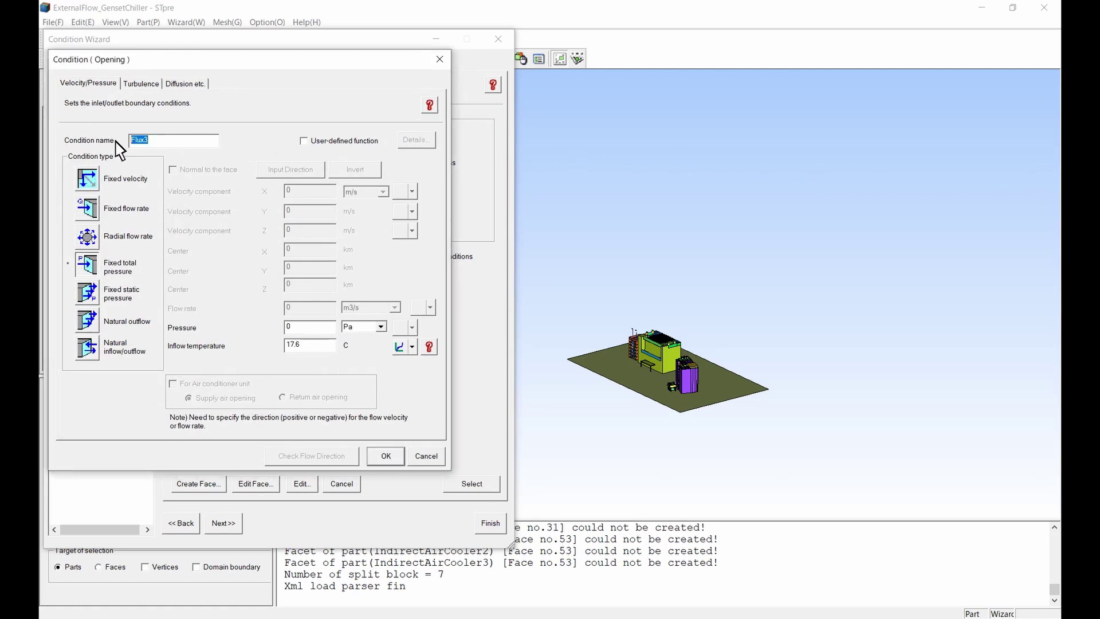
text(IACE1_inlet)
click(87, 209)
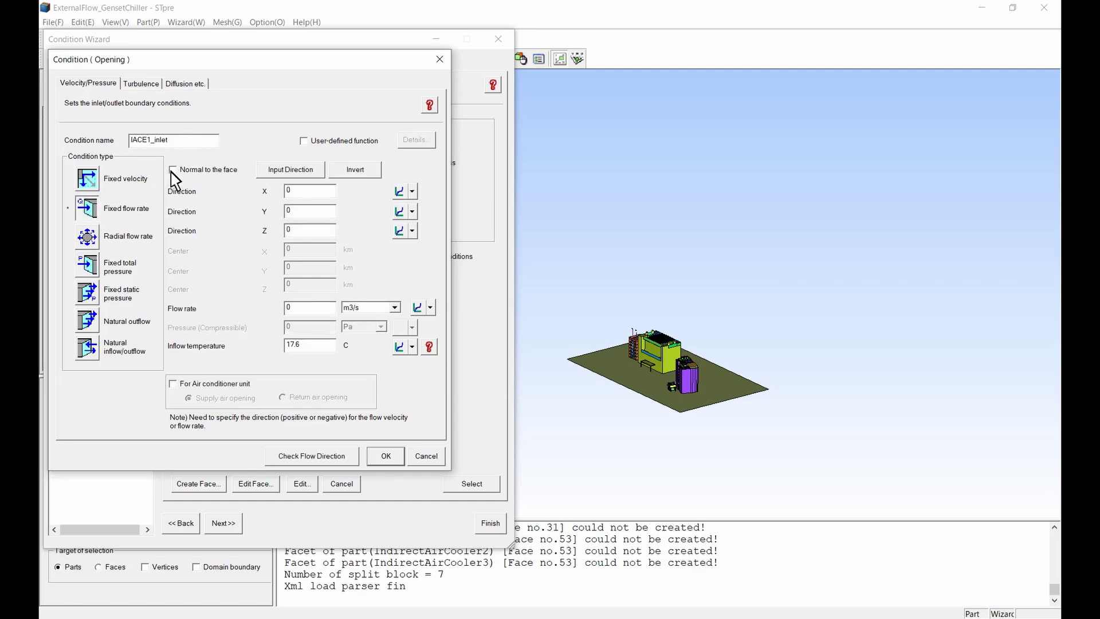
click(172, 169)
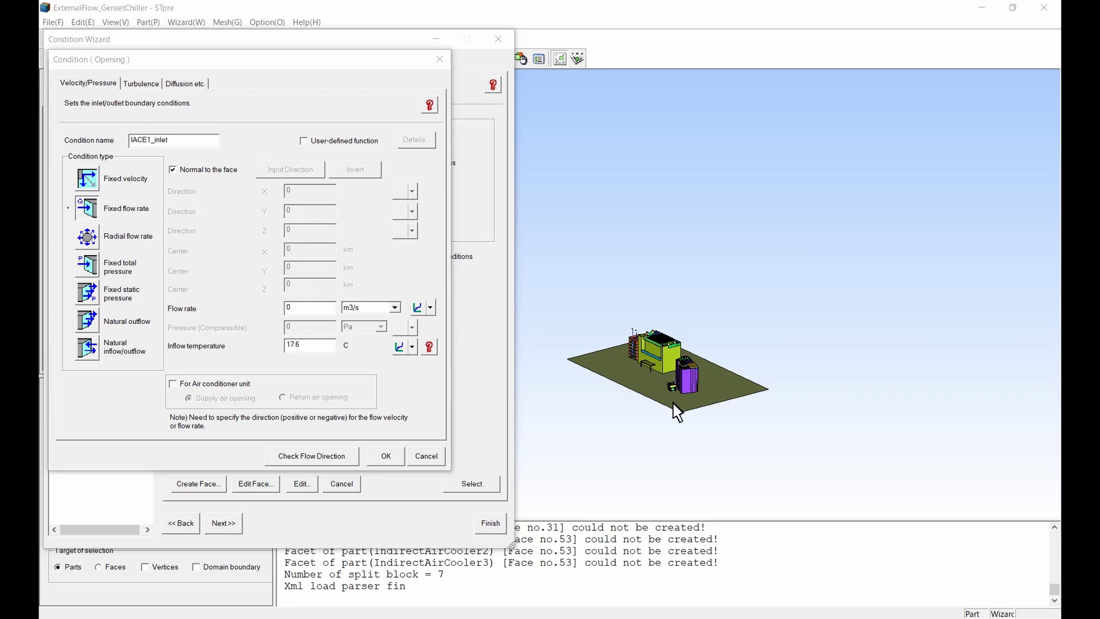
Set the IACE1_inlet flow rate to -47200 m3/h and apply it as an air conditioner unit return air opening.
click(279, 308)
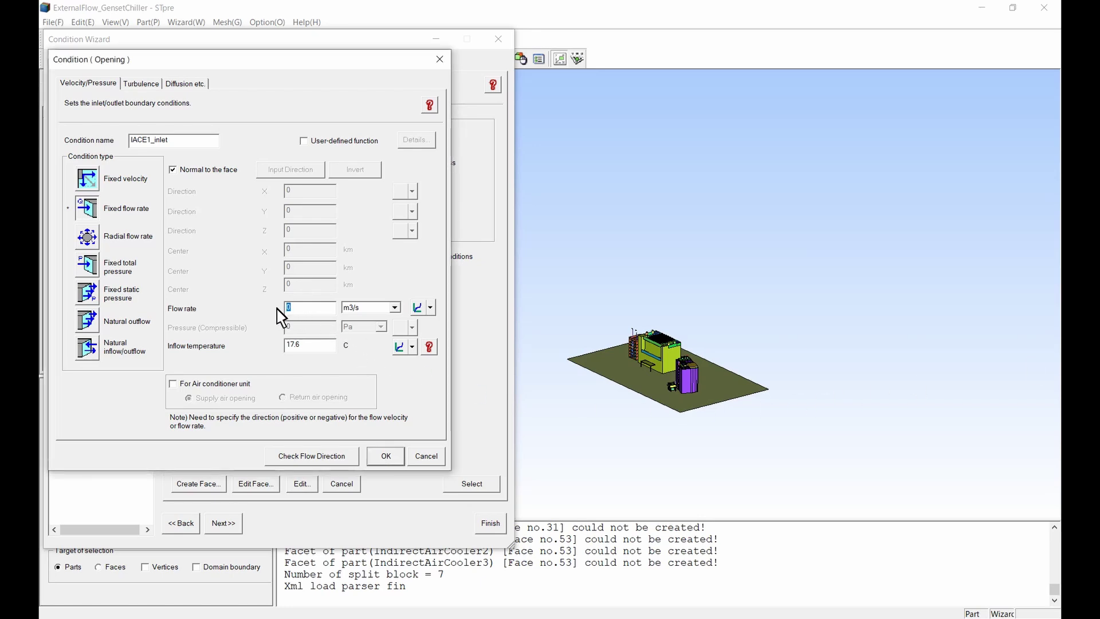
text(-47200)
click(354, 308)
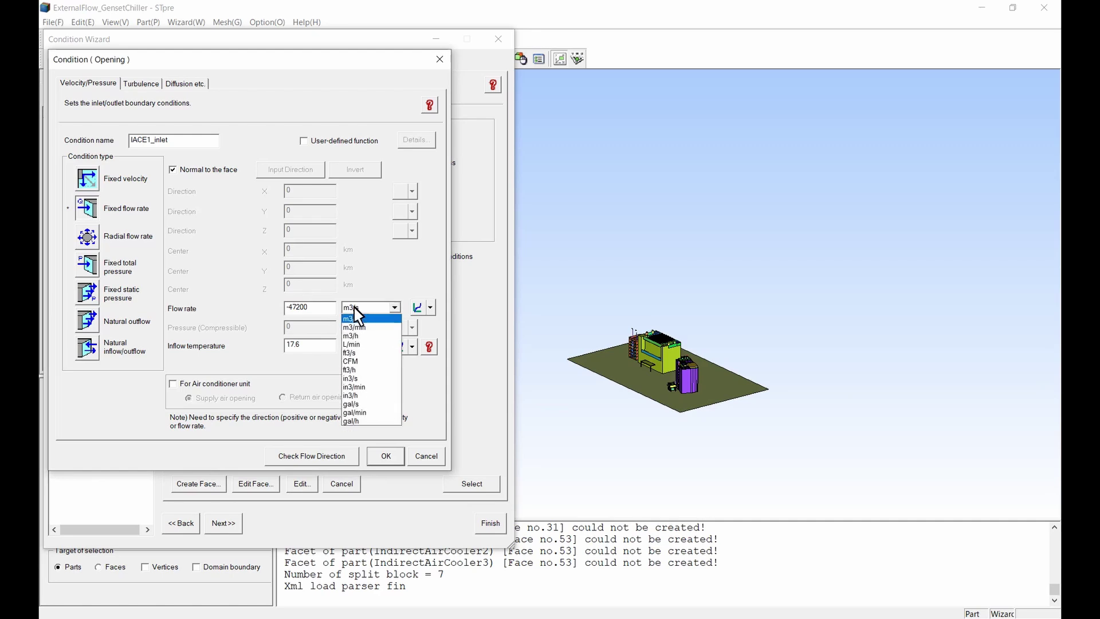
click(354, 336)
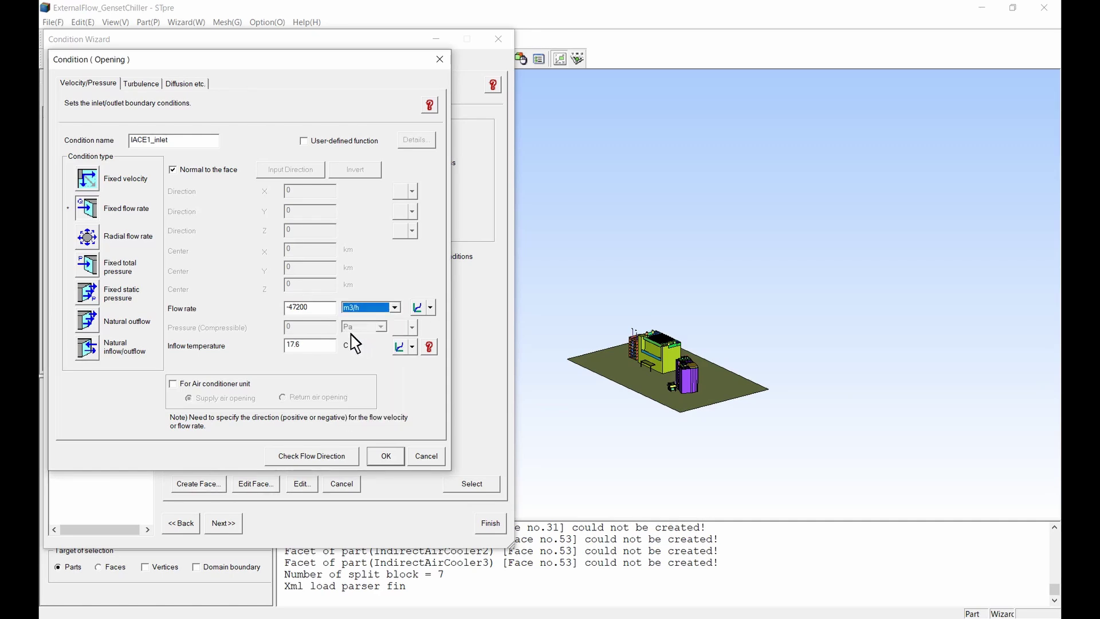
click(171, 386)
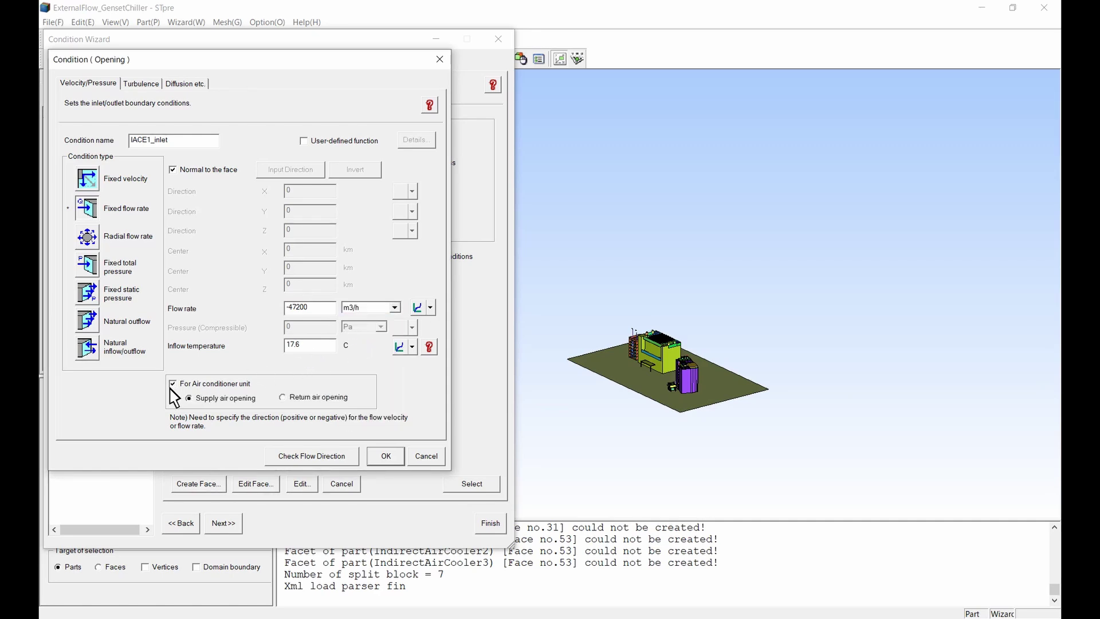
click(282, 396)
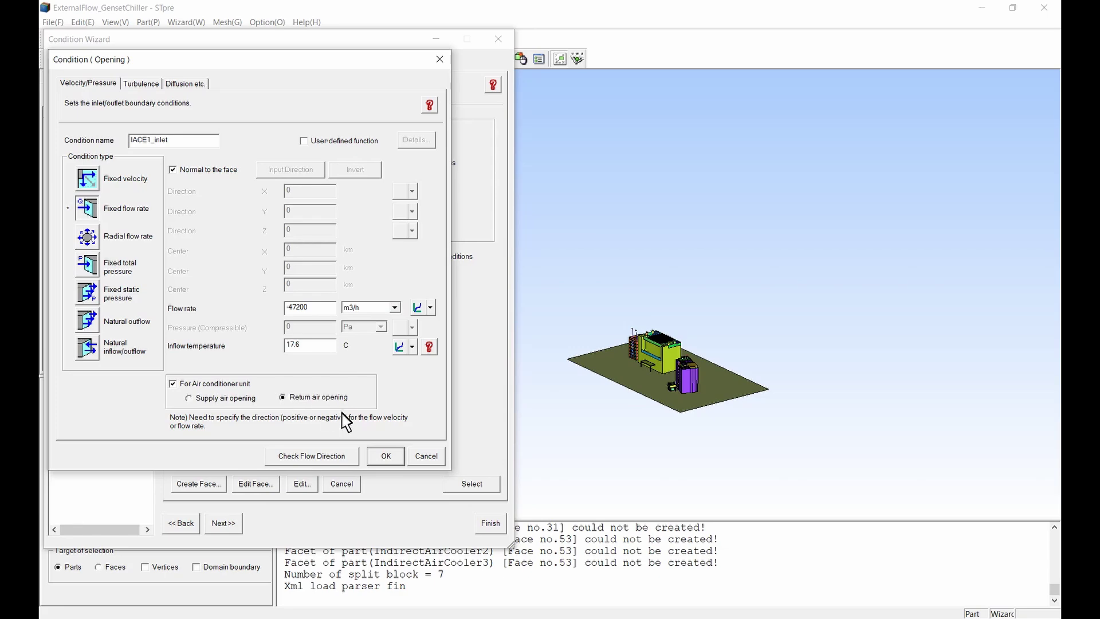
click(395, 457)
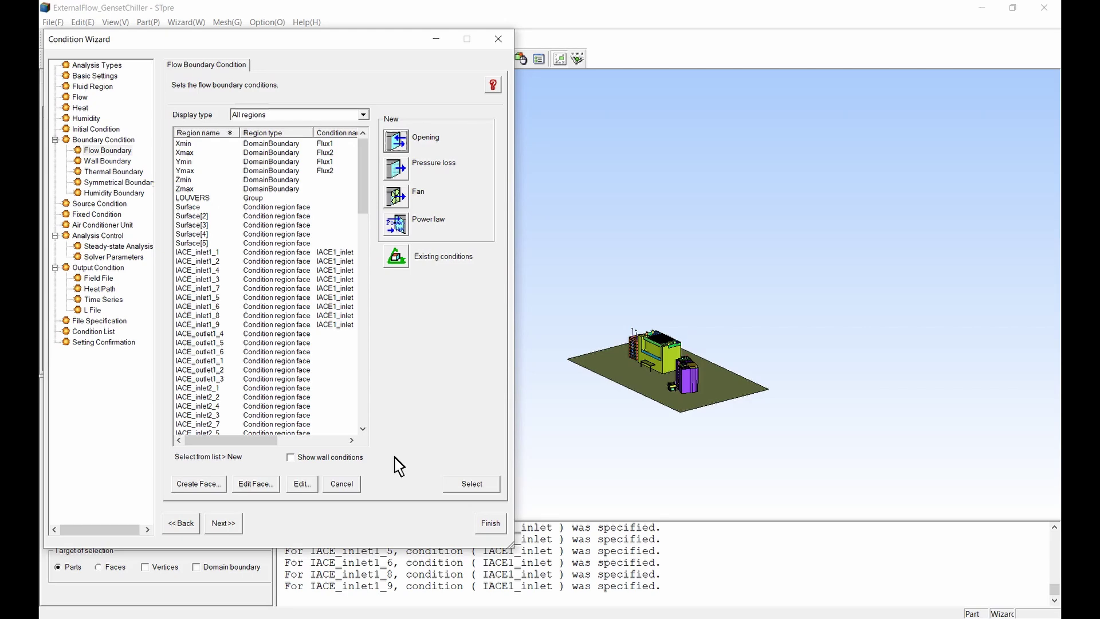
Start an opening condition named IACE1_outlet on the six IACE_outlet1 faces, using Fixed flow rate normal to the face.
click(221, 334)
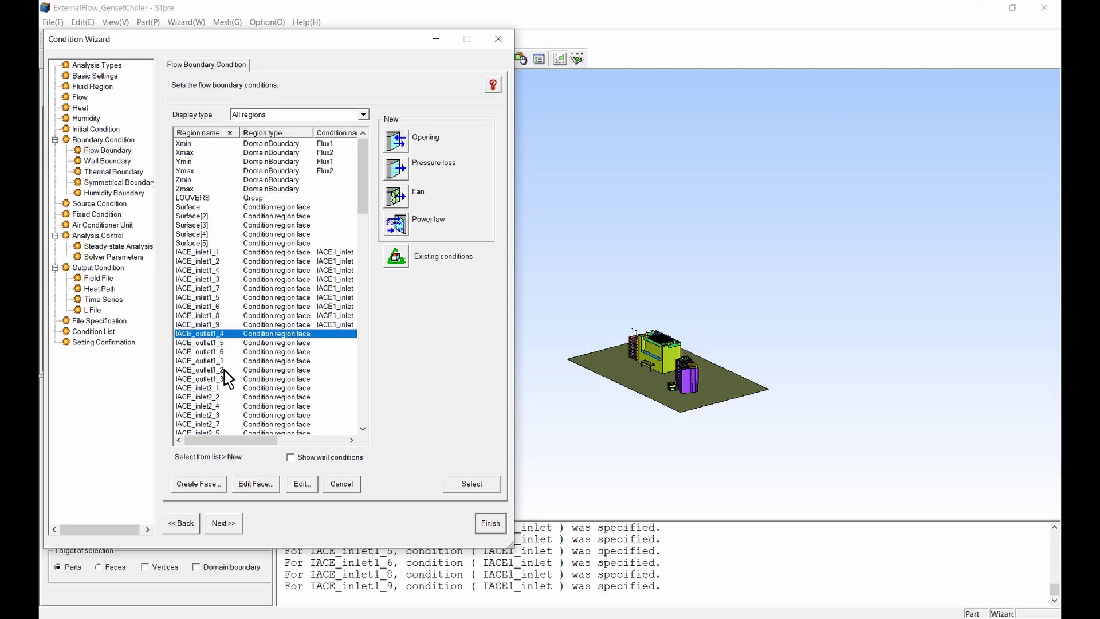
shift+click(224, 379)
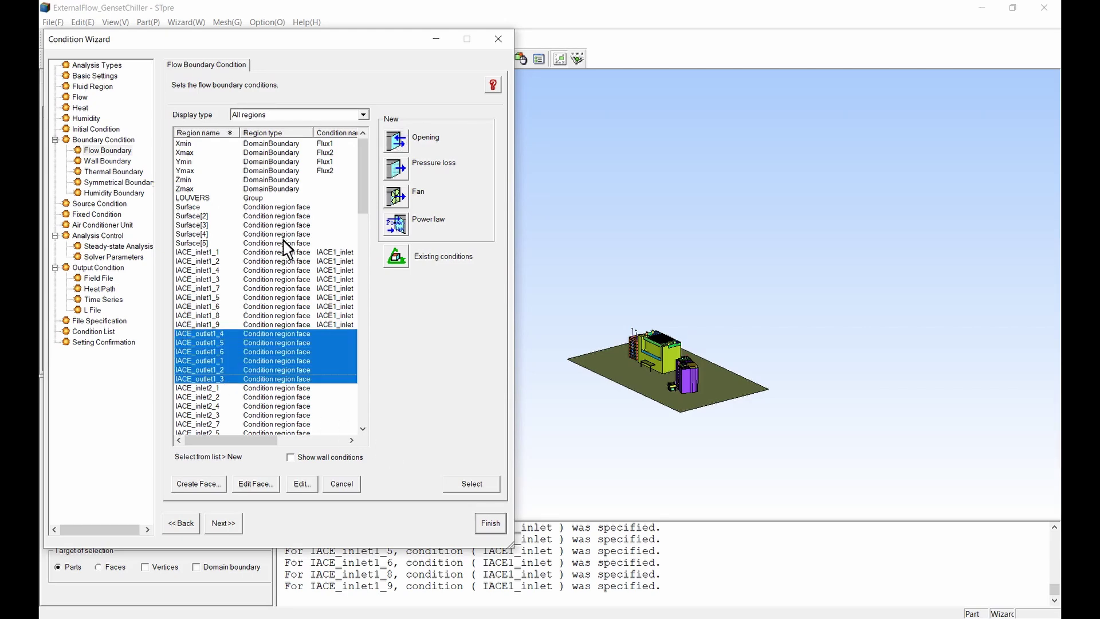
click(395, 145)
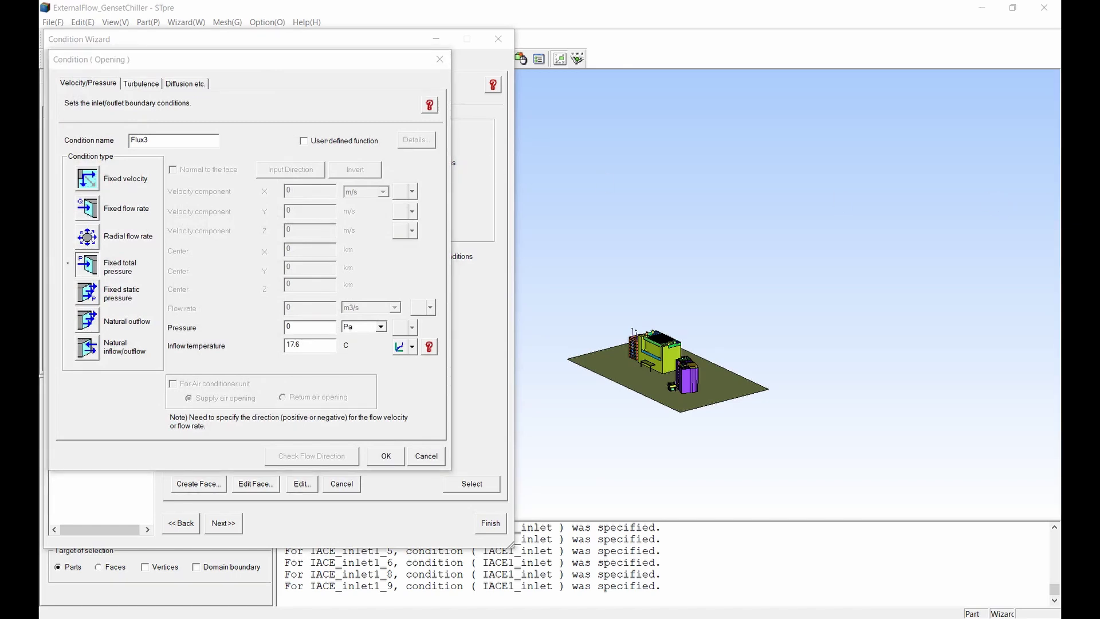
drag(186, 139, 124, 136)
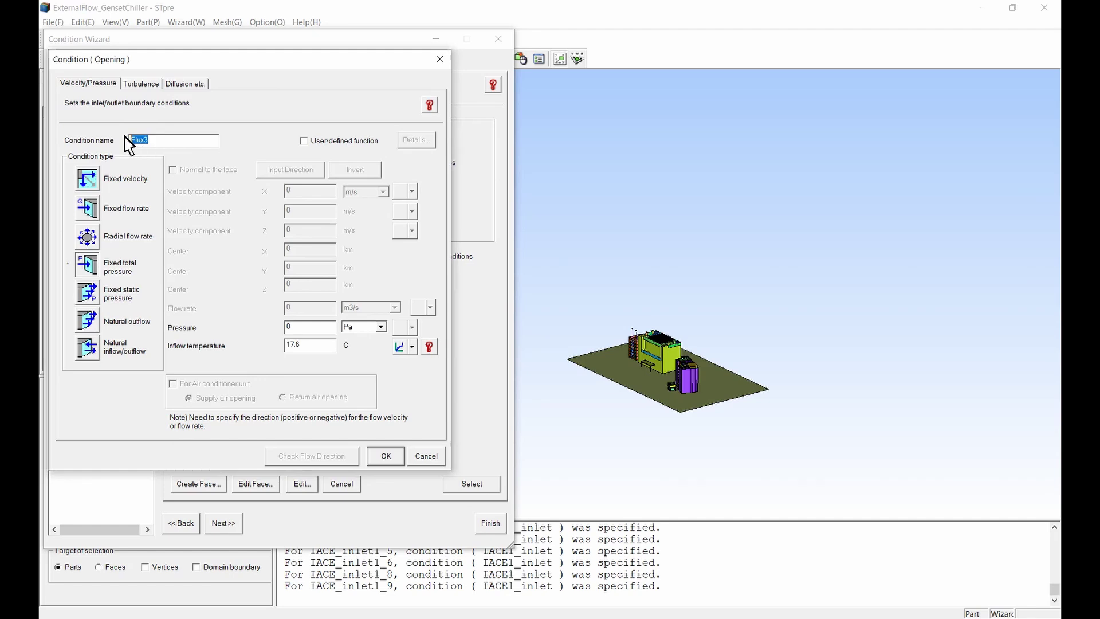
text(IACE1_outlet)
click(95, 209)
click(172, 170)
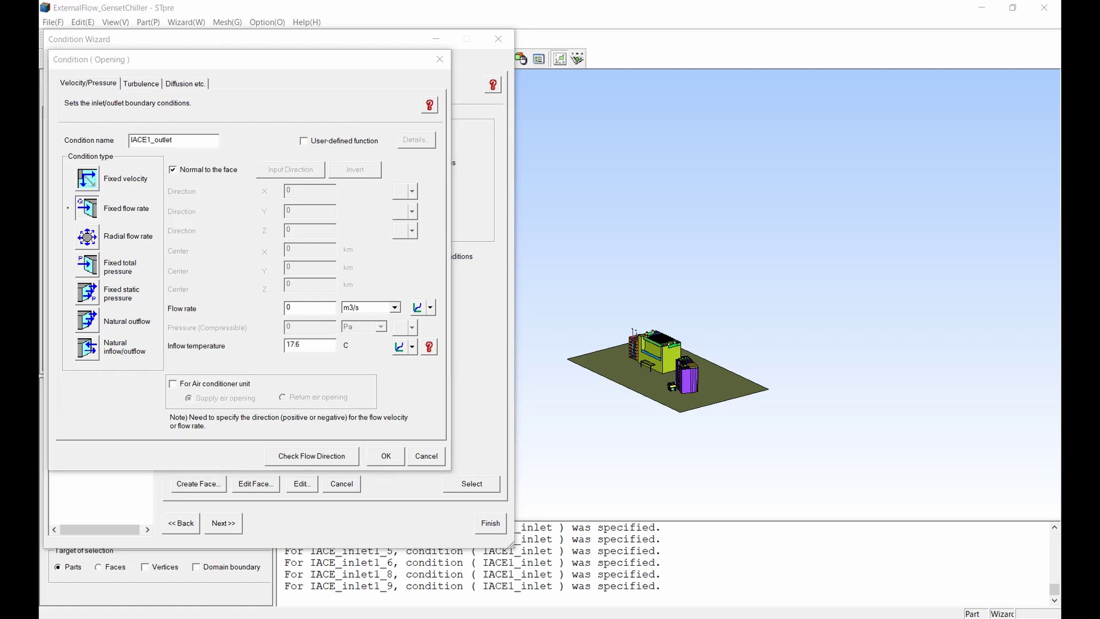
Set the IACE1_outlet flow rate to 47200 m3/h and apply it as an air conditioner unit supply air opening.
double_click(304, 310)
text(47200)
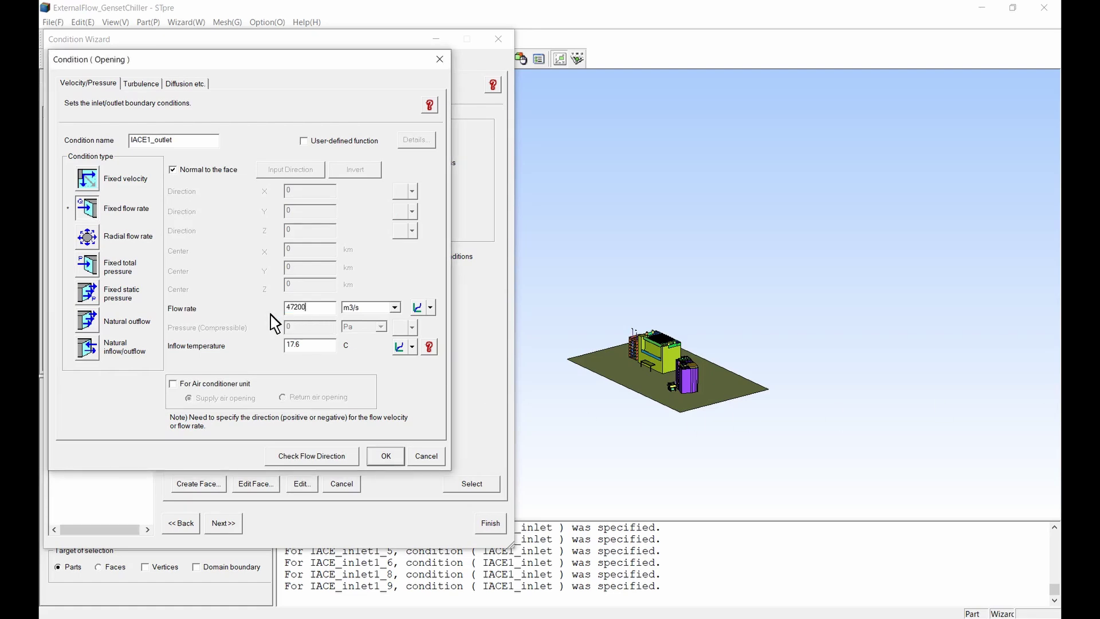
click(357, 309)
click(360, 336)
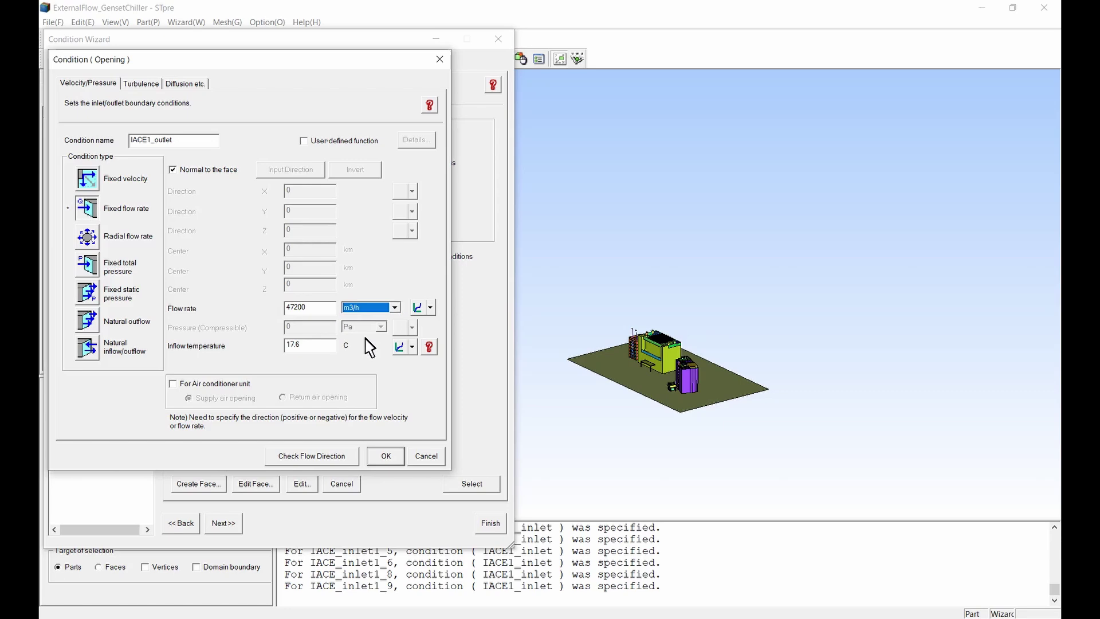
click(173, 384)
click(383, 455)
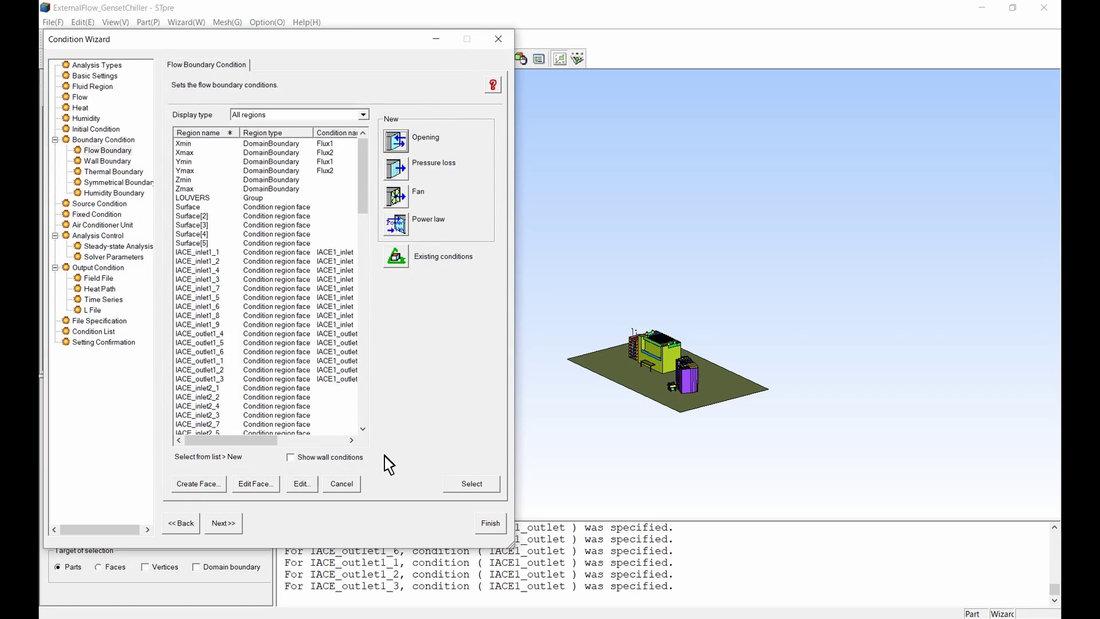
Start an opening condition named CTF1_inlet1 on faces CTF1_inlet1 and CTF1_inlet3, using Fixed flow rate normal to the face.
scroll(302, 351, down, 14)
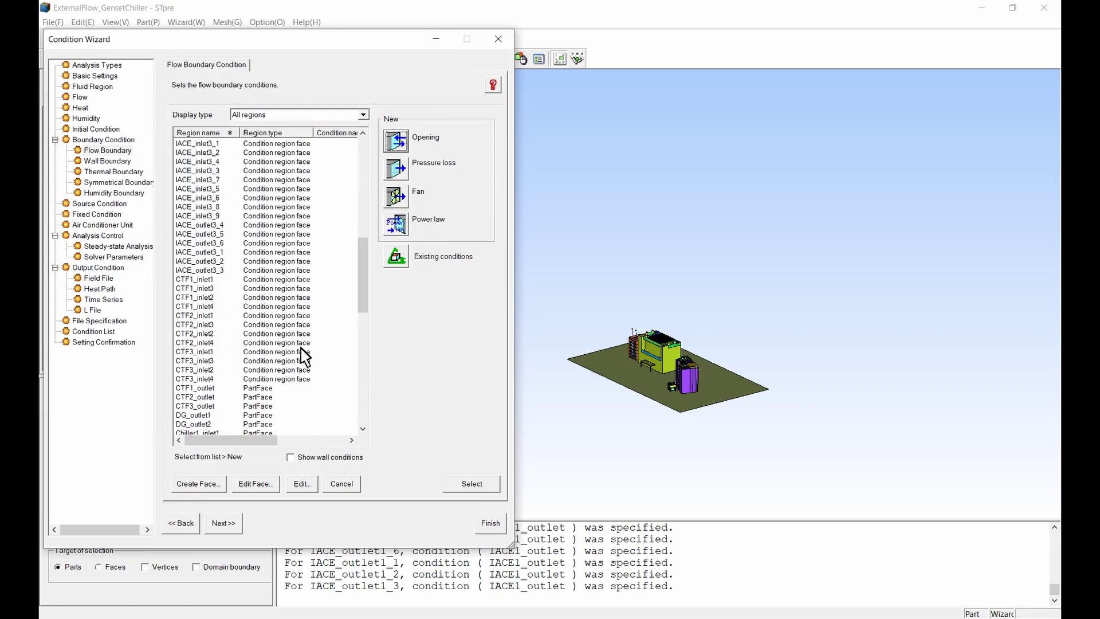
click(204, 281)
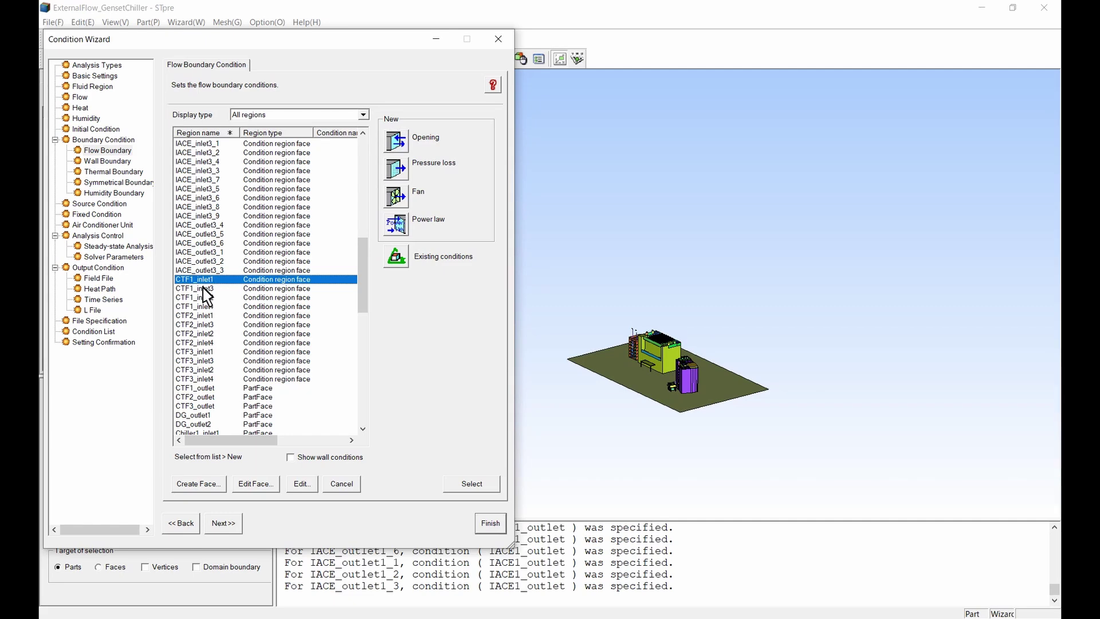
shift+click(203, 288)
click(395, 141)
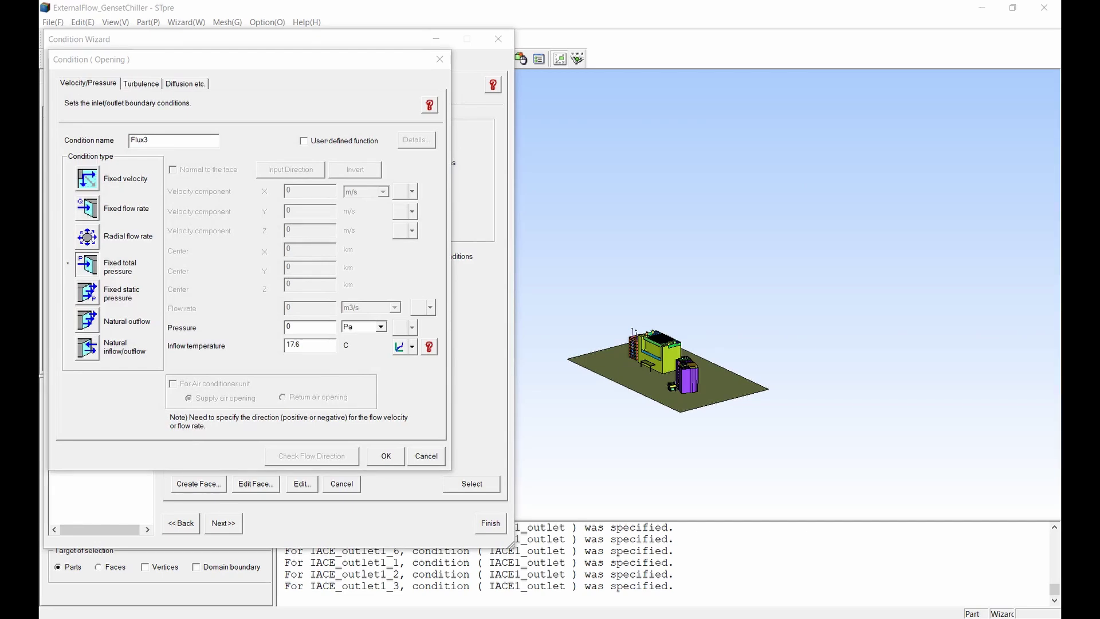
click(120, 139)
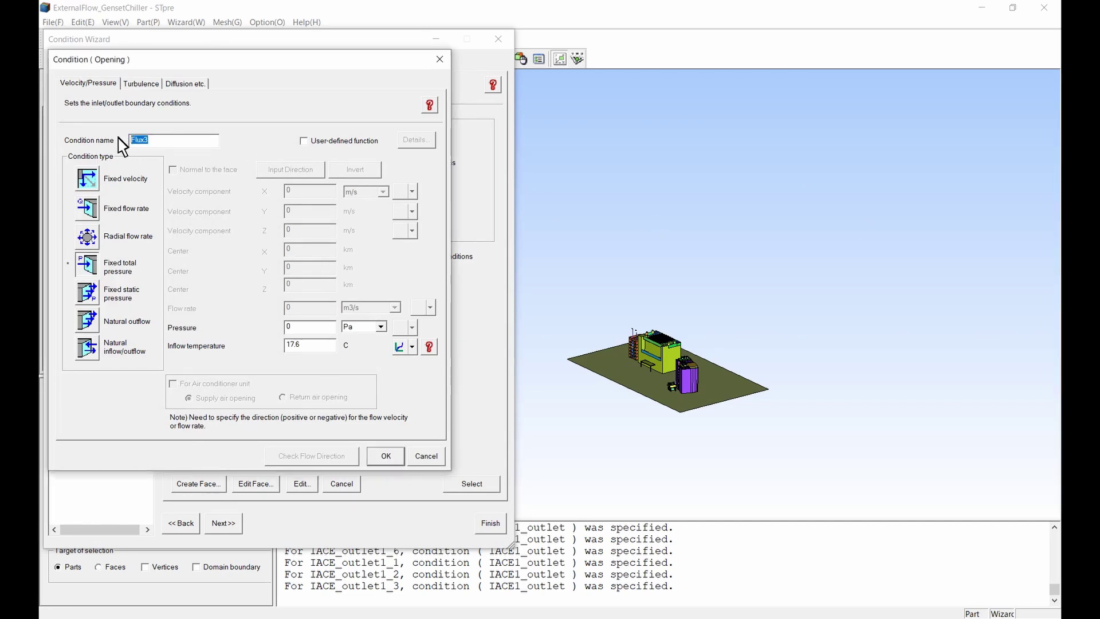
text(CTF1_inlet1)
click(96, 211)
click(172, 170)
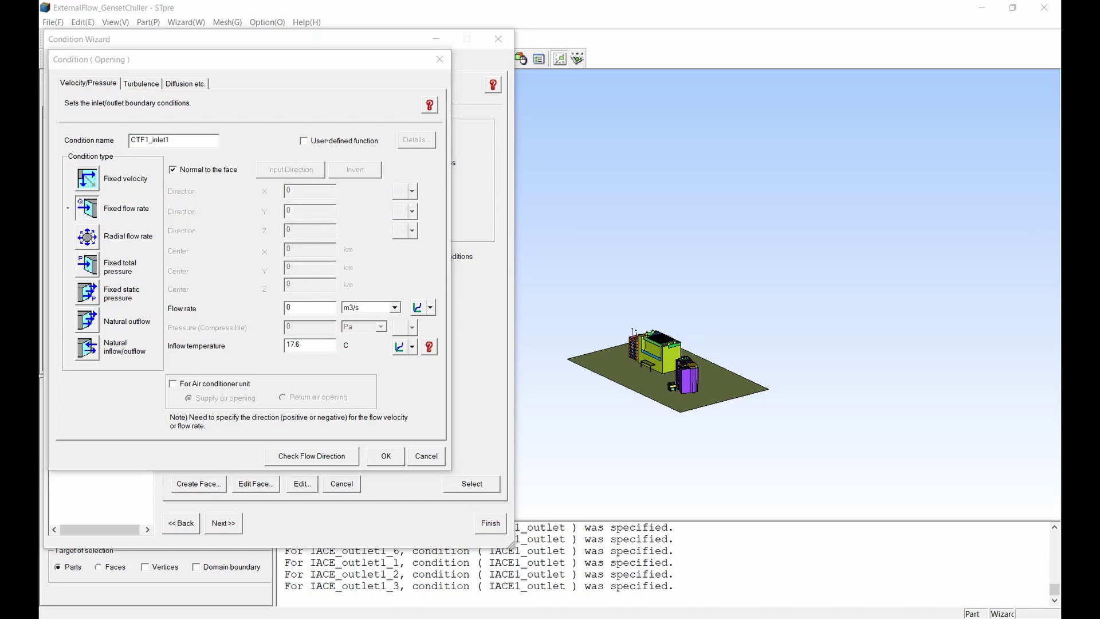
Set the CTF1_inlet1 flow rate to -67000 CFM and apply it as an air conditioner unit return air opening.
double_click(287, 309)
text(-67000)
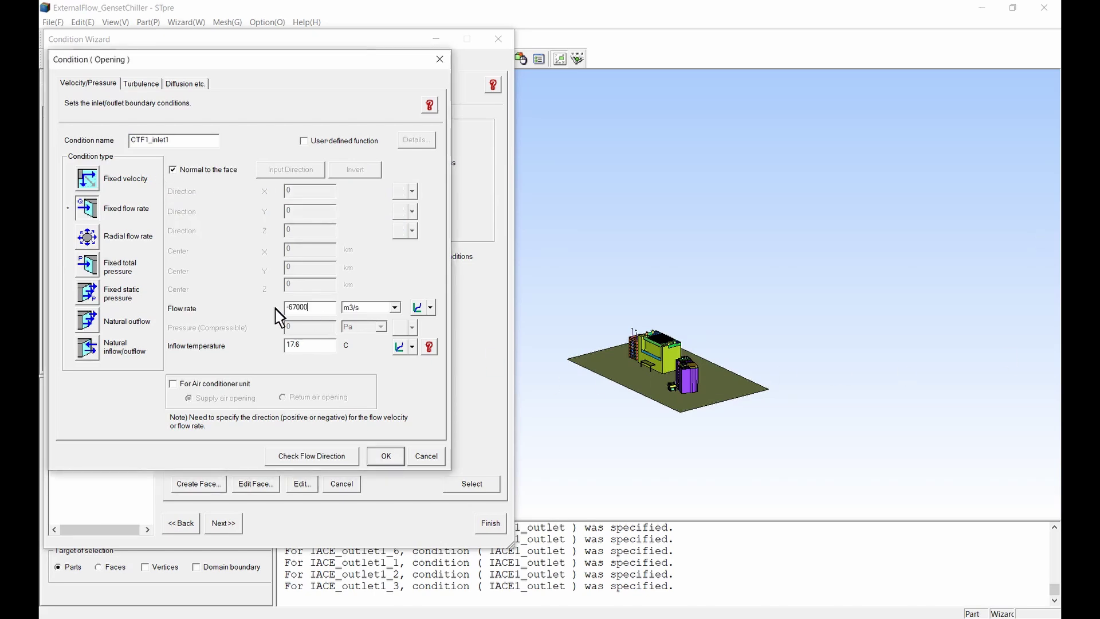
click(366, 309)
click(351, 361)
click(173, 384)
click(282, 397)
click(386, 455)
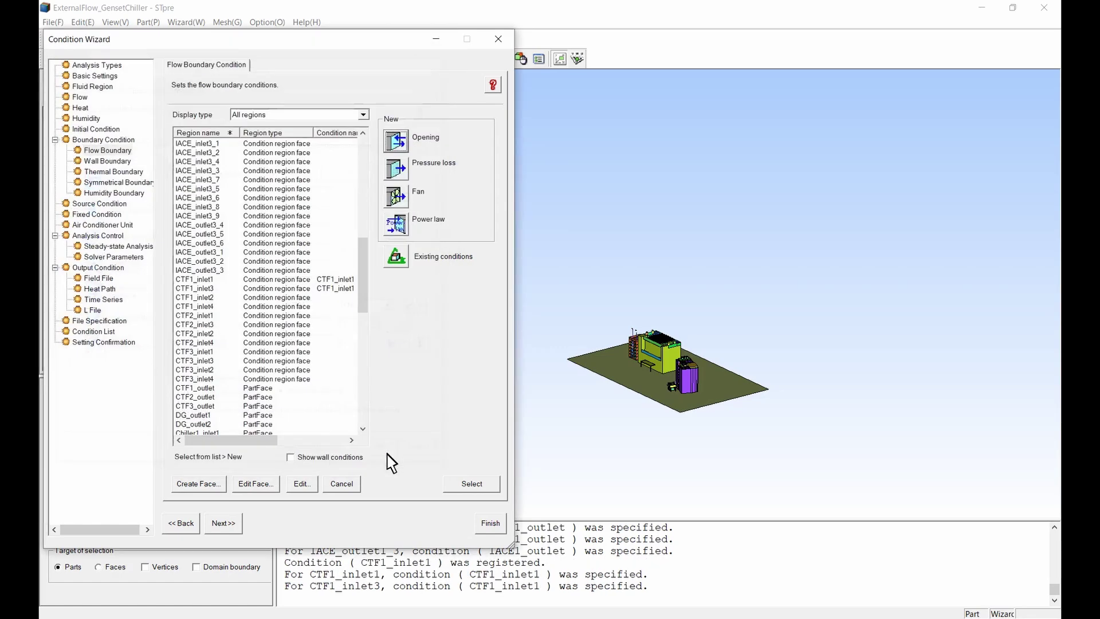
Start an opening condition named CTF1_inlet2 on faces CTF1_inlet2 and CTF1_inlet4, using Fixed flow rate normal to the face.
click(211, 297)
shift+click(211, 308)
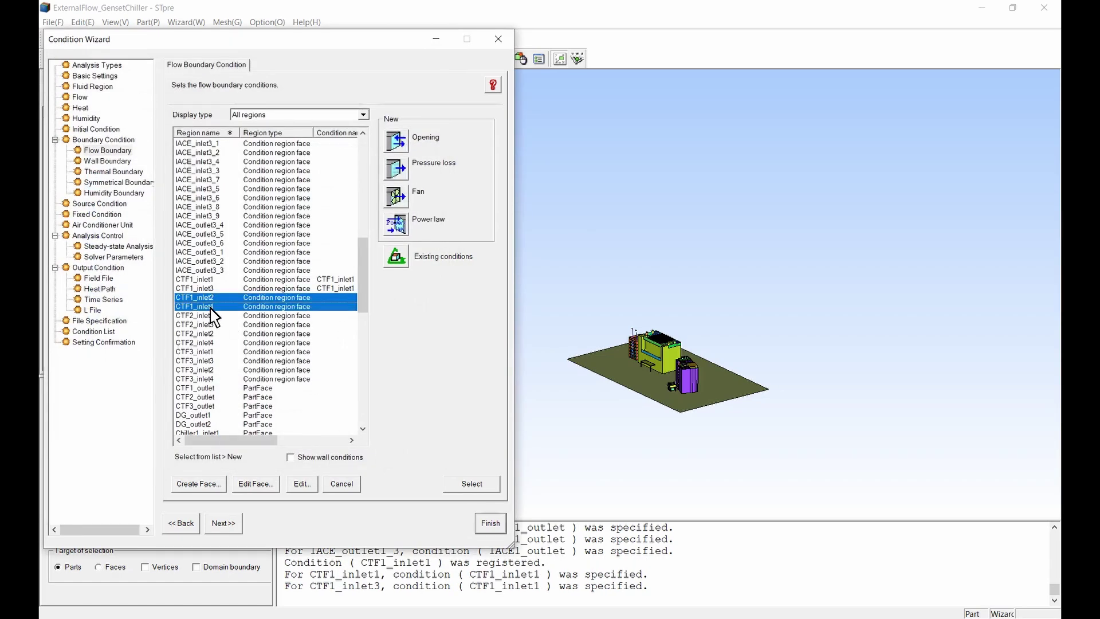
click(396, 141)
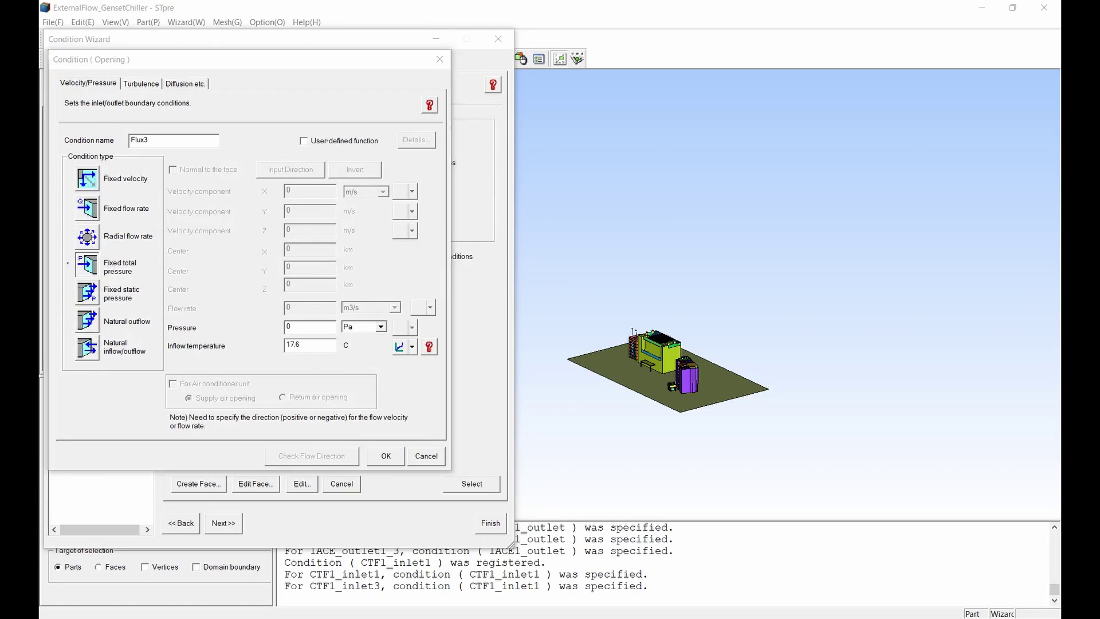
double_click(172, 142)
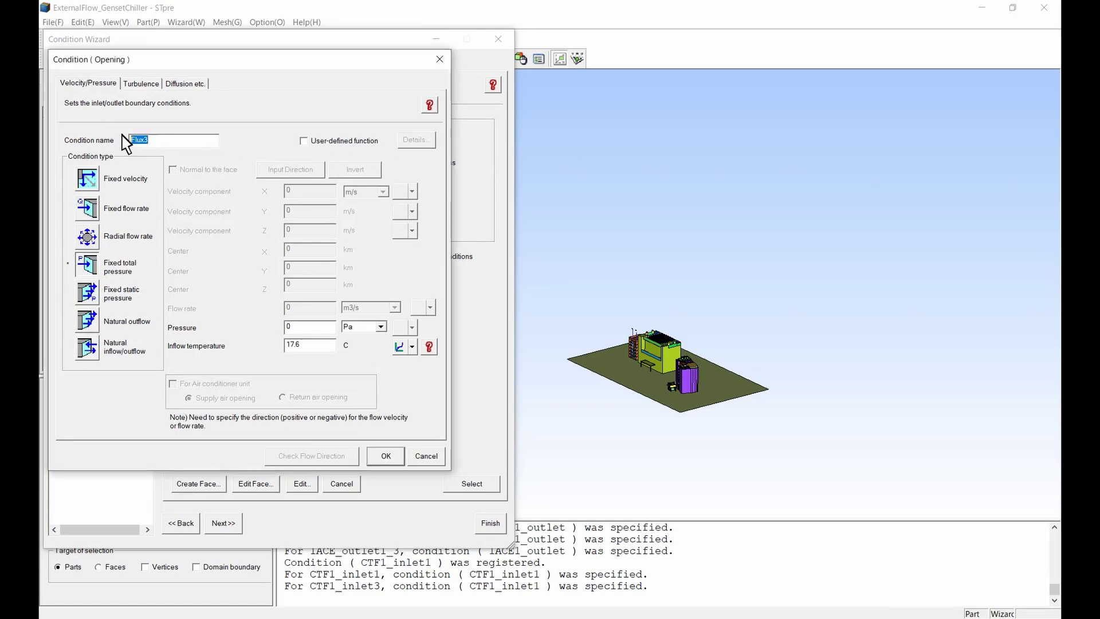
text(CTF1_inlet2)
click(106, 214)
click(172, 169)
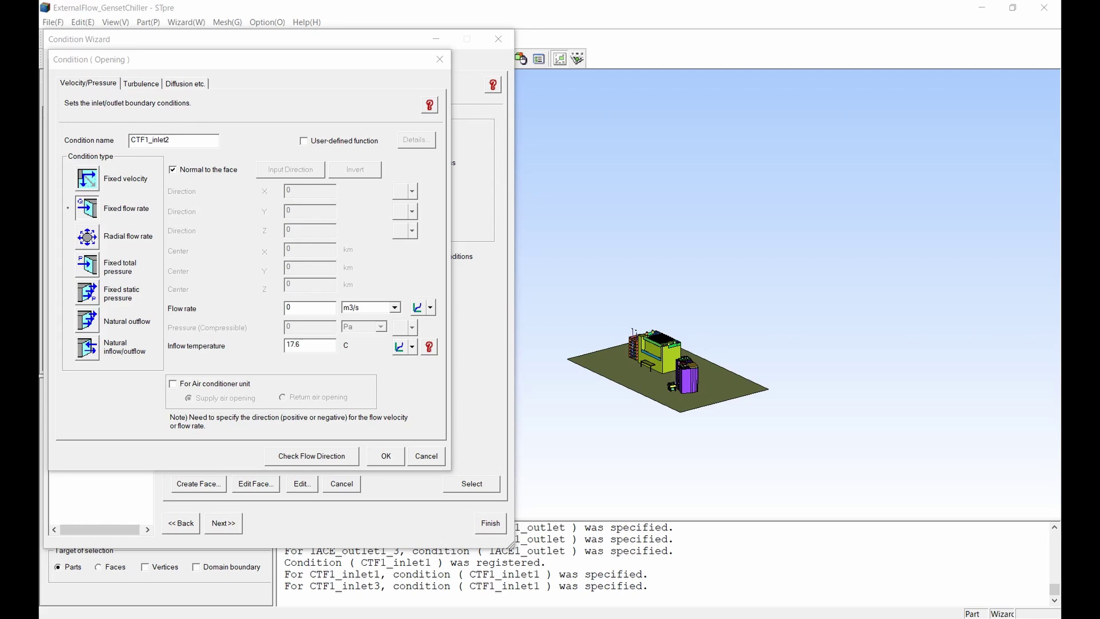
Set the CTF1_inlet2 flow rate to -132000 CFM and apply it as an air conditioner unit return air opening.
double_click(301, 311)
text(-132000)
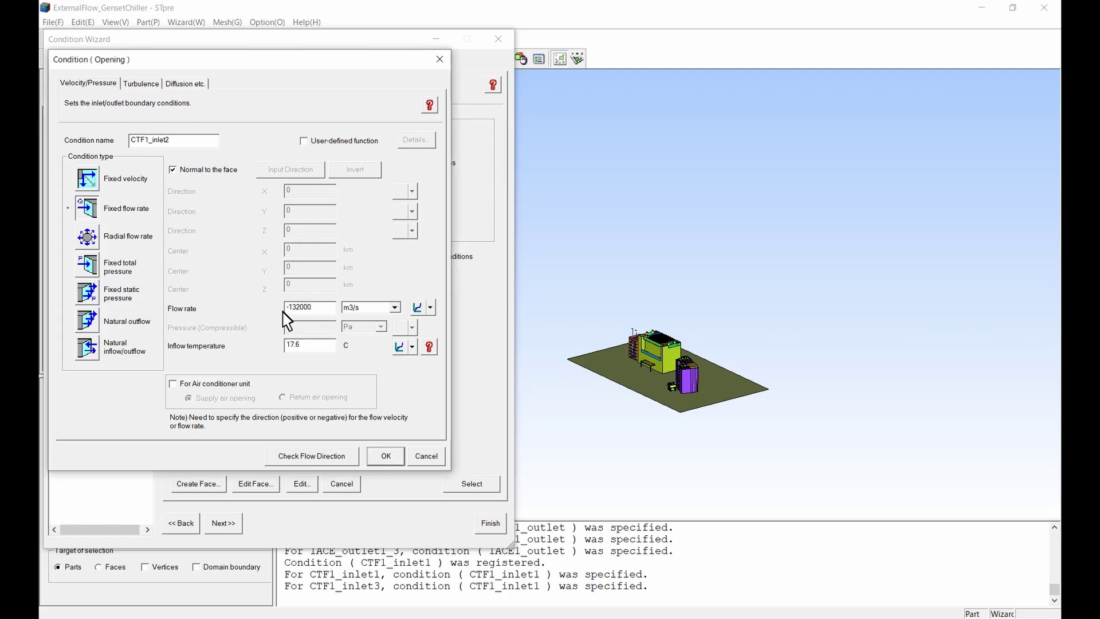
click(367, 309)
click(360, 352)
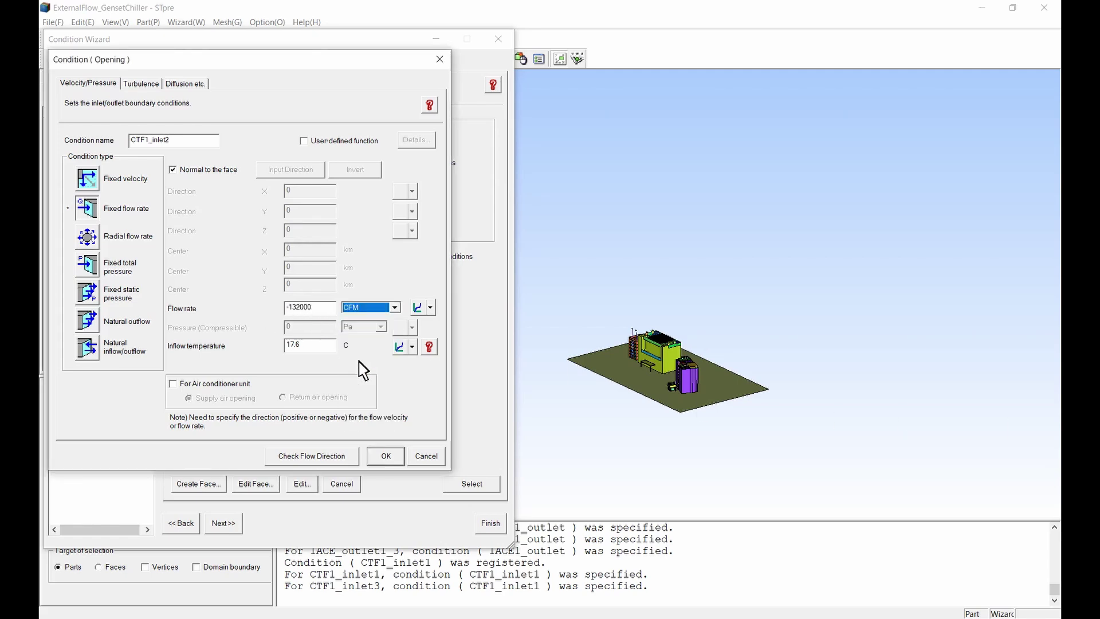
click(174, 384)
click(309, 397)
click(389, 457)
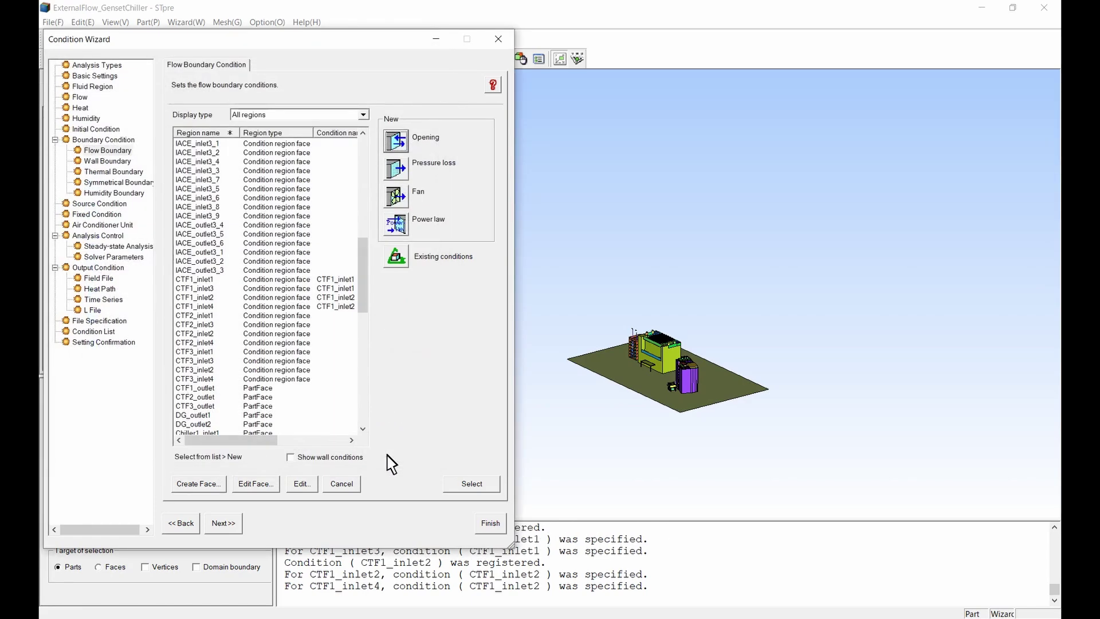
Start an opening condition named CTF1_outlet on the CTF1_outlet face, using Fixed flow rate normal to the face.
click(209, 388)
click(395, 142)
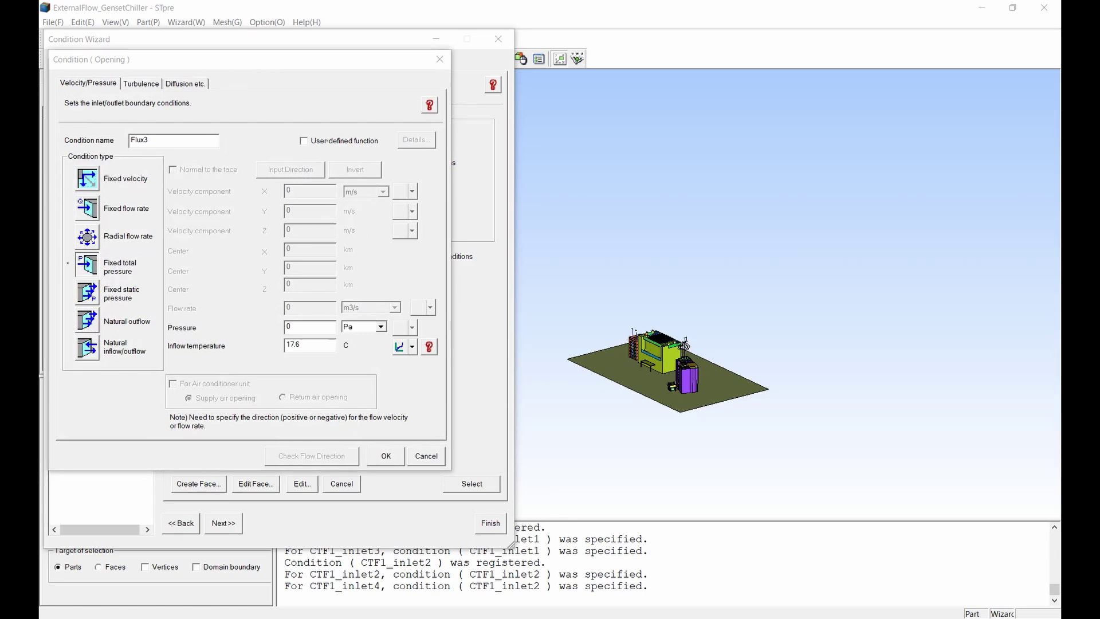
double_click(140, 140)
text(CTF1_outlet)
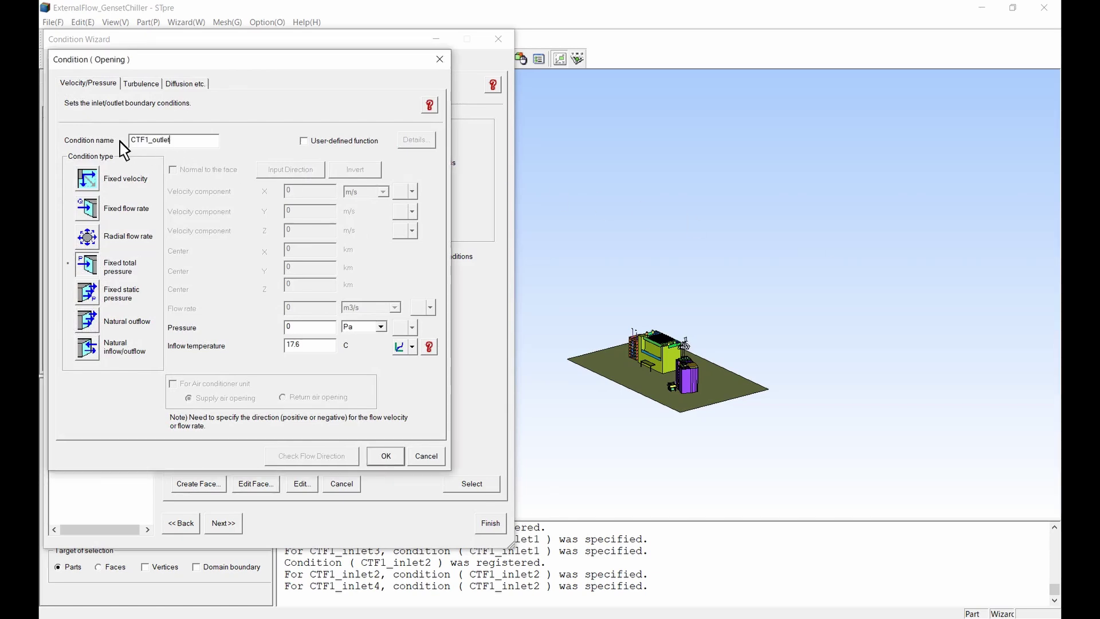
click(94, 210)
click(172, 170)
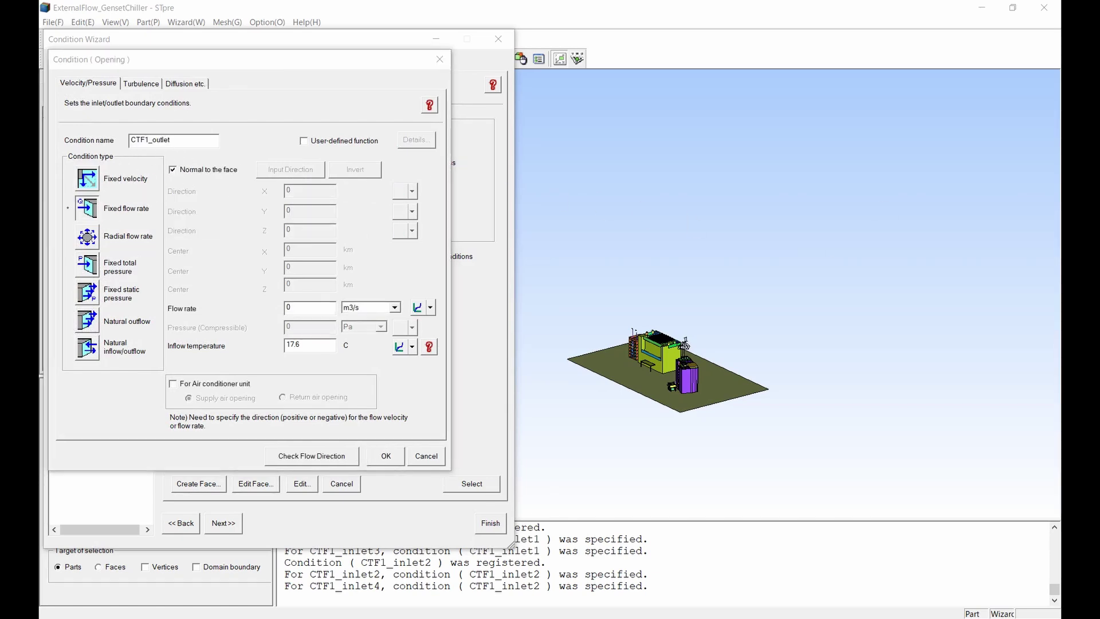
Set the CTF1_outlet flow rate to 199200 CFM and apply it as an air conditioner unit supply air opening.
double_click(304, 309)
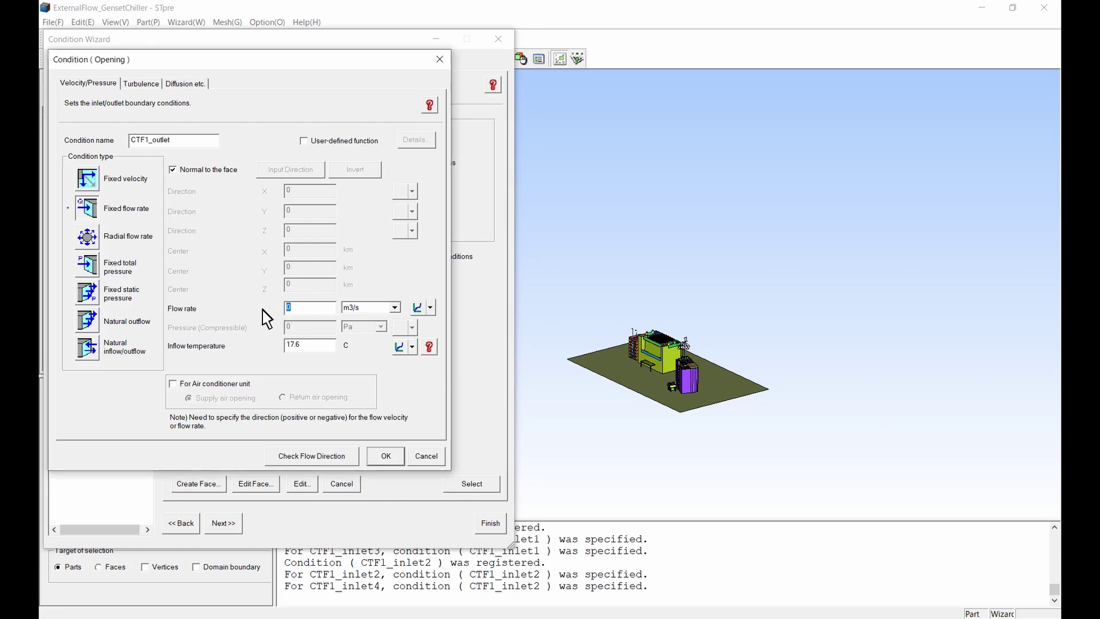
text(199200)
click(369, 308)
click(368, 319)
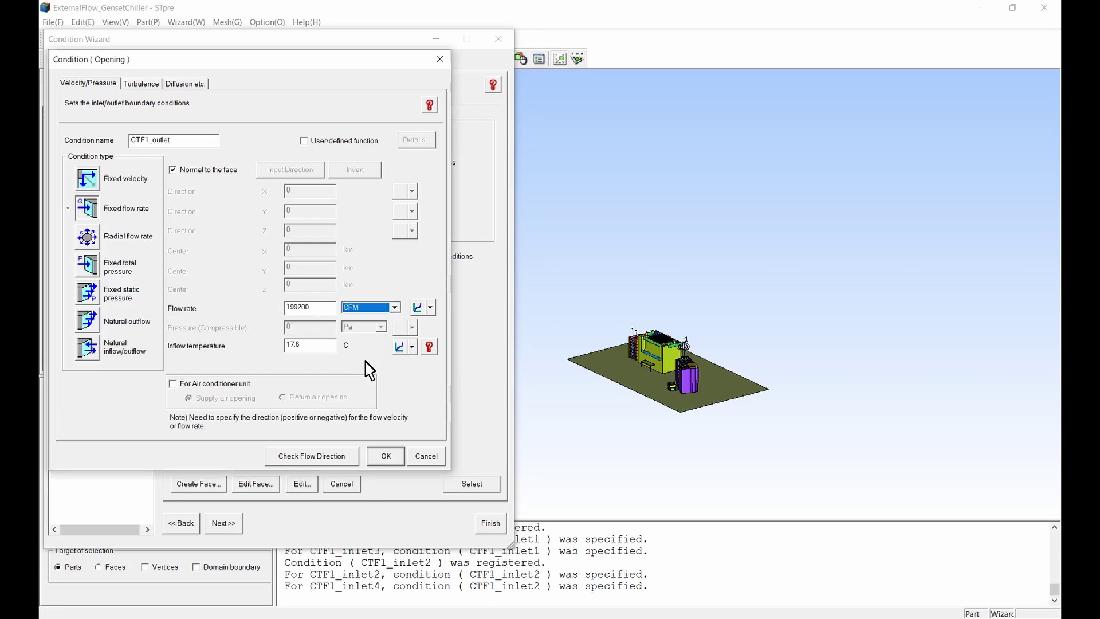
click(173, 384)
click(384, 456)
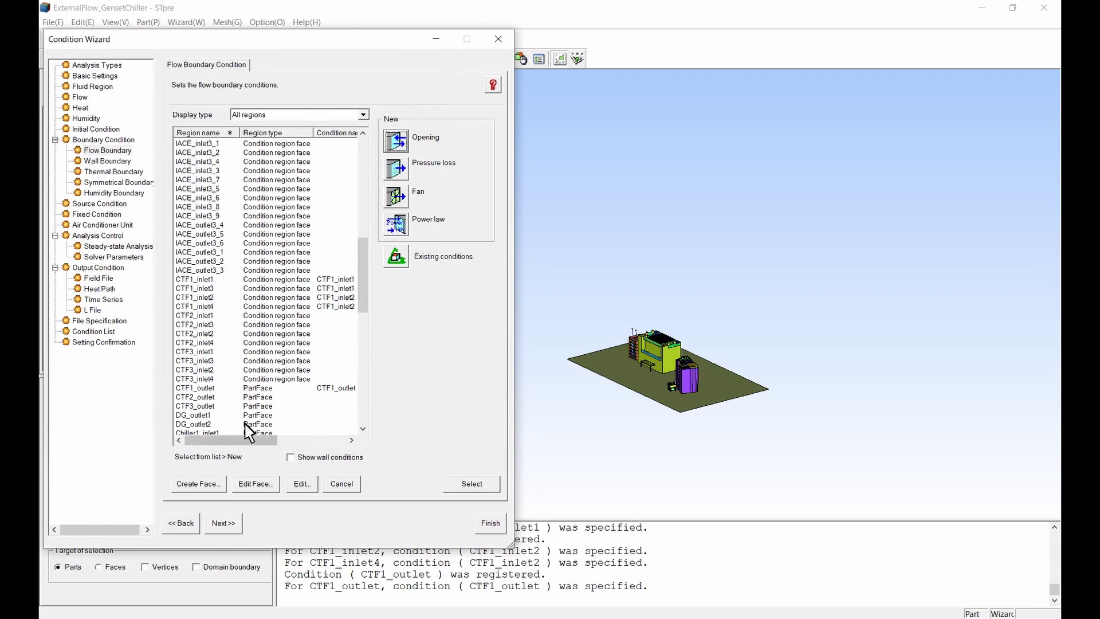
Start an opening condition named DG_outlet1 on the DG_outlet1 face, using Fixed flow rate normal to the face.
click(209, 415)
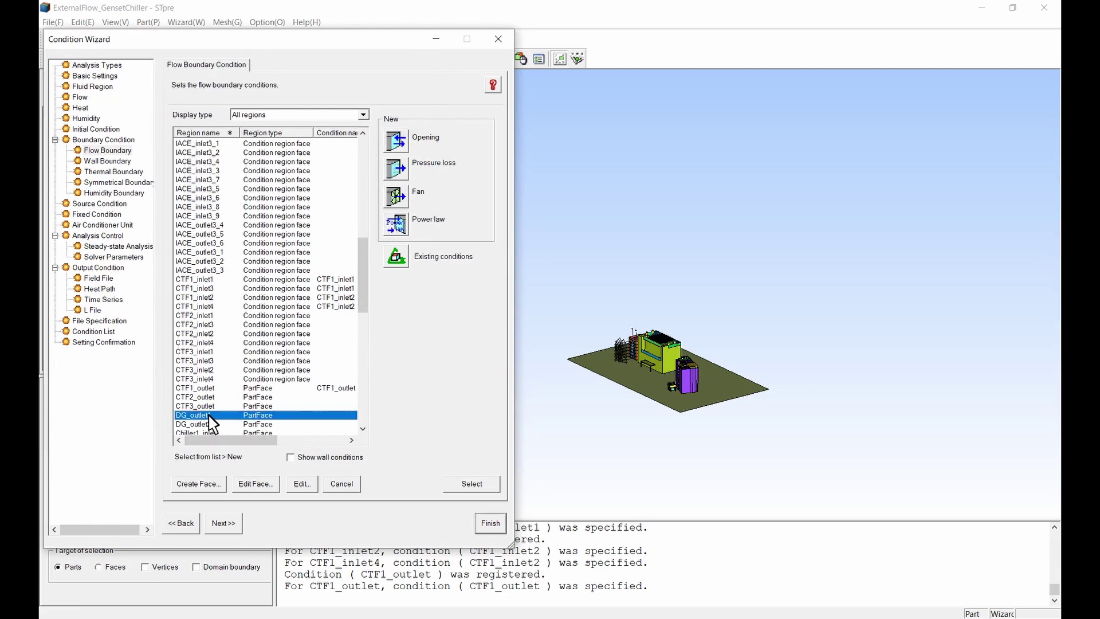
click(390, 147)
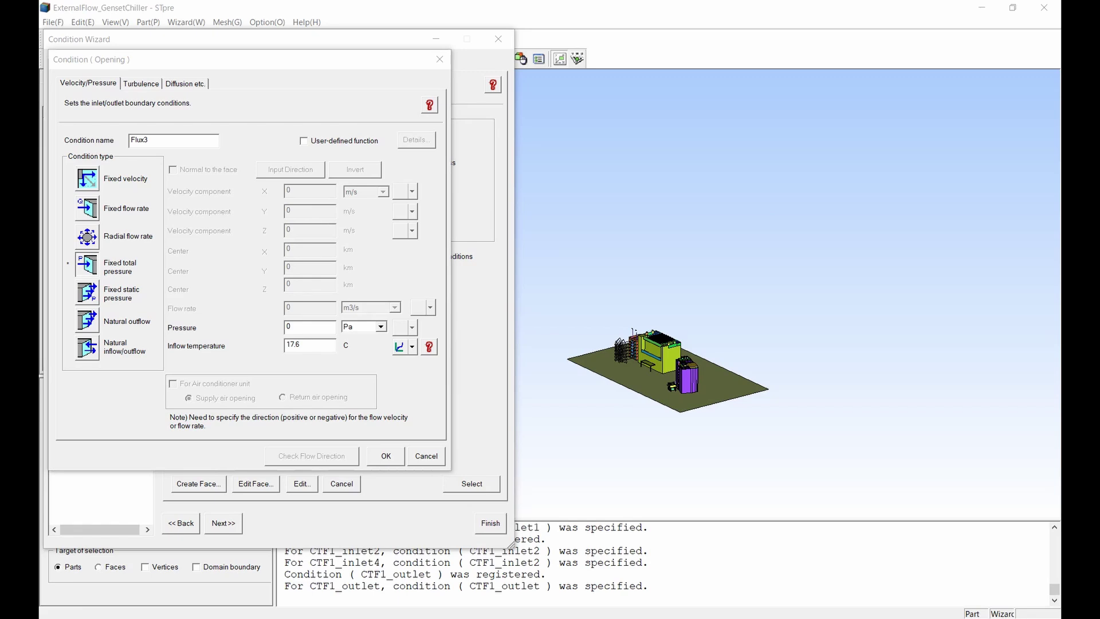
click(135, 143)
double_click(128, 143)
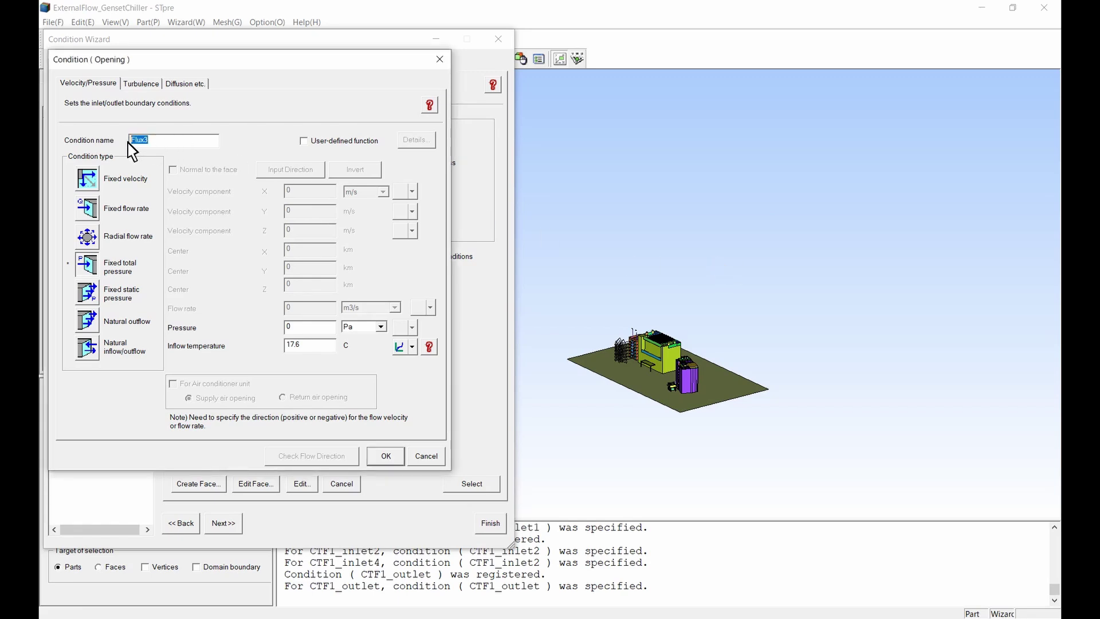
text(DG_outlet1)
click(127, 206)
click(173, 170)
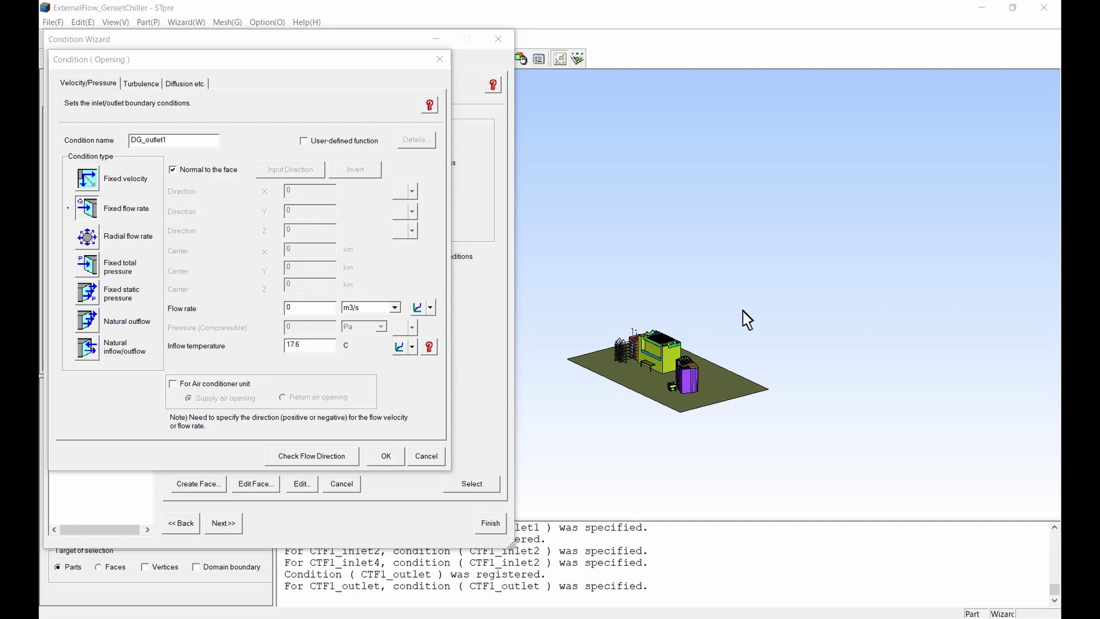
Set the DG_outlet1 flow rate to 1020000 CFM and apply it as an air conditioner unit supply air opening.
double_click(309, 307)
text(1020000)
click(351, 310)
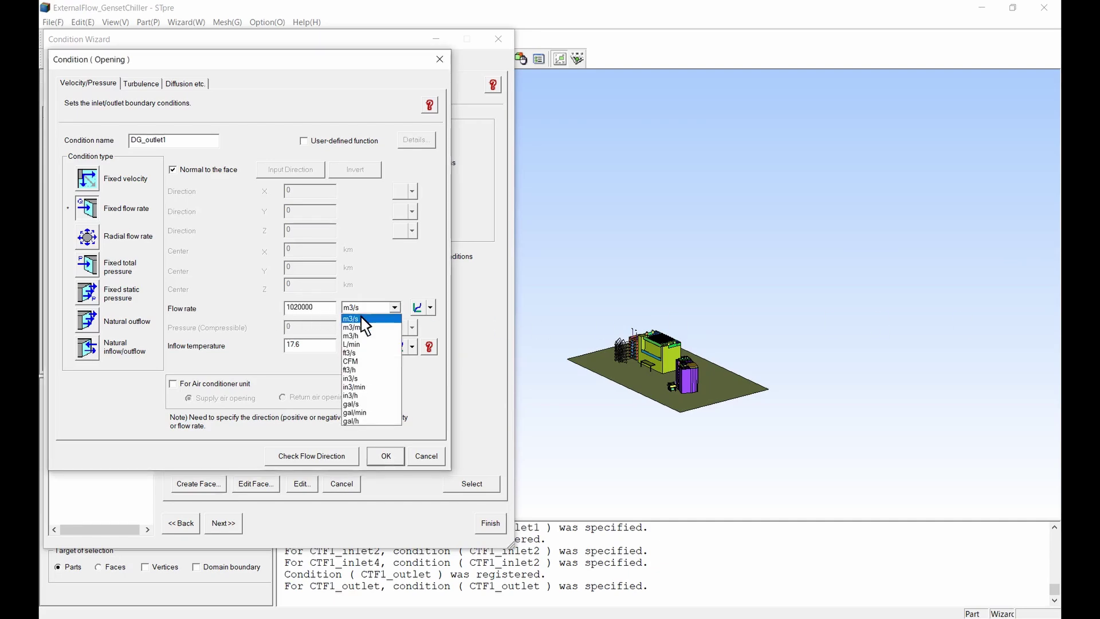
click(359, 359)
click(194, 386)
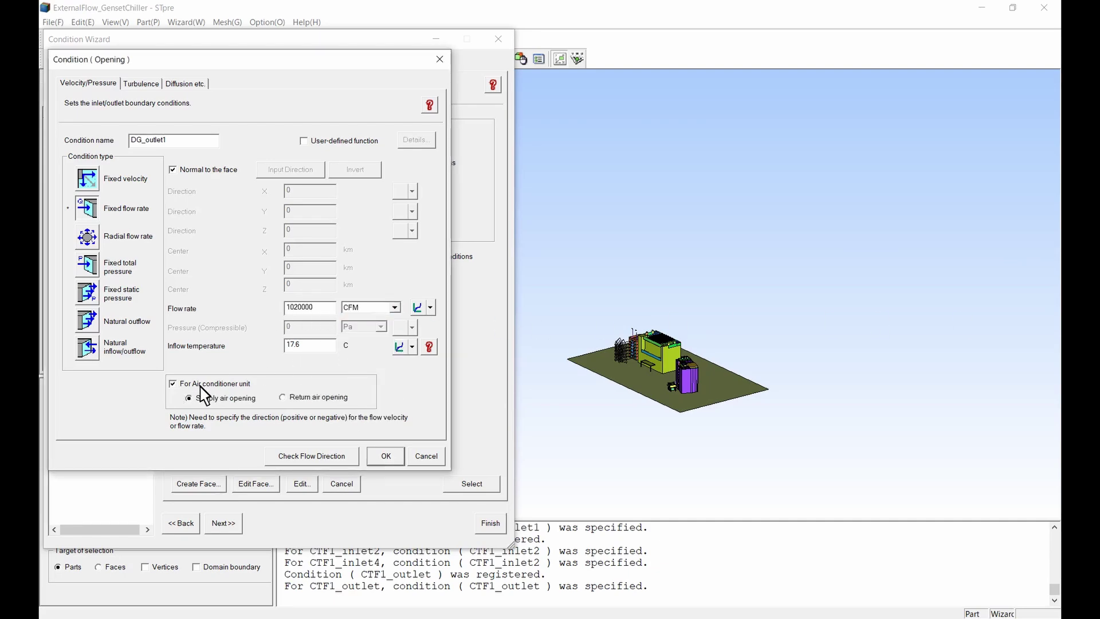
click(377, 456)
Start an opening condition named DG_outlet2 on the DG_outlet2 face, using Fixed flow rate normal to the face.
click(209, 424)
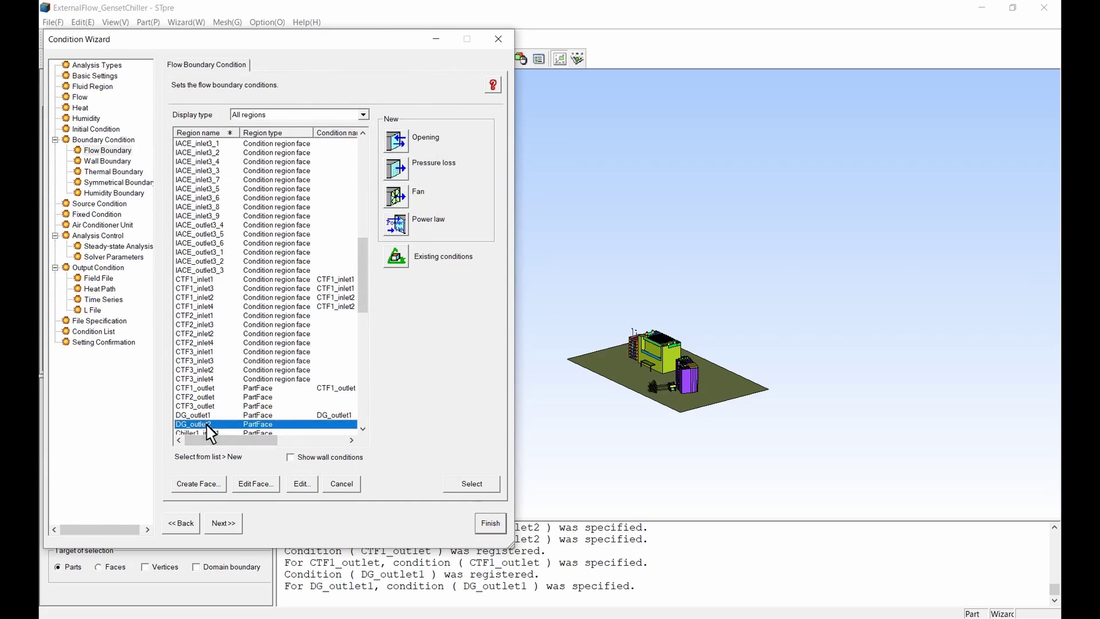
click(397, 144)
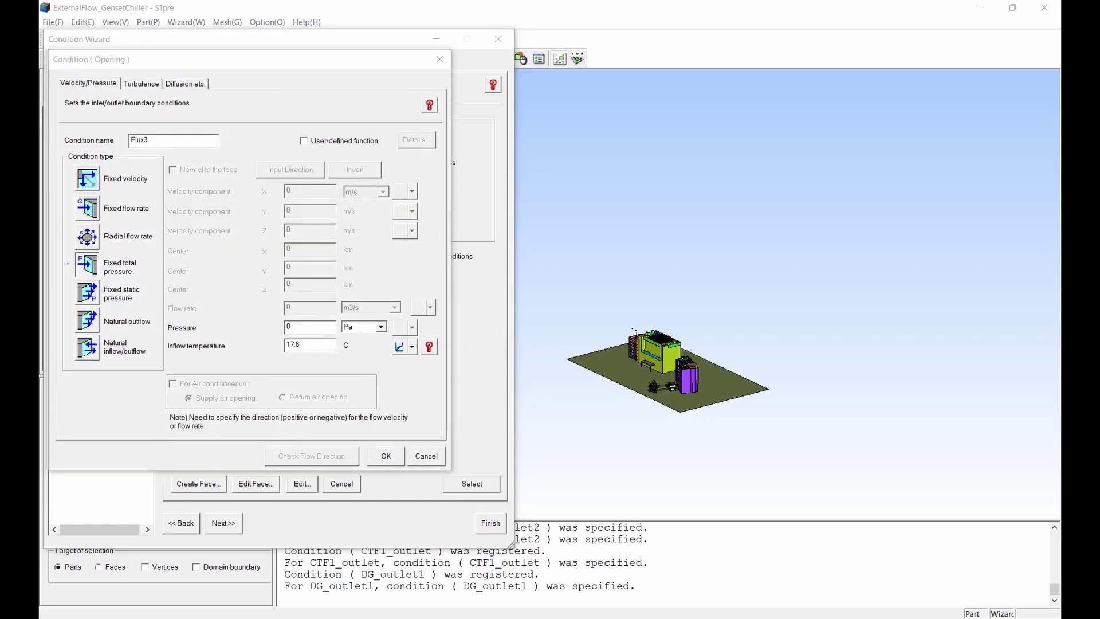
double_click(170, 142)
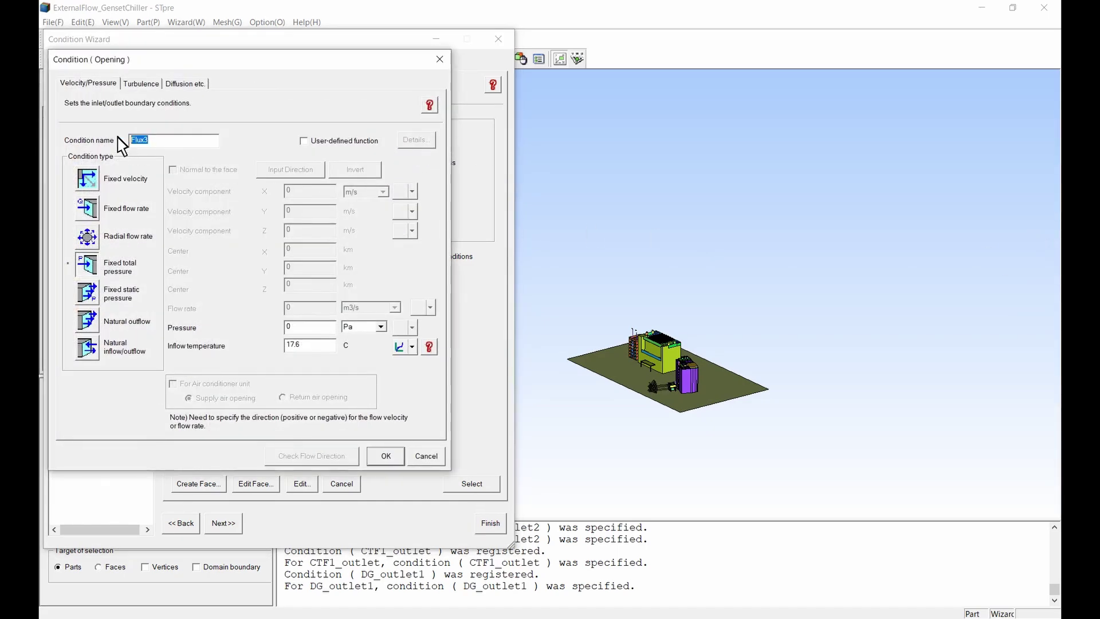
text(DG_outlet2)
click(104, 206)
click(171, 170)
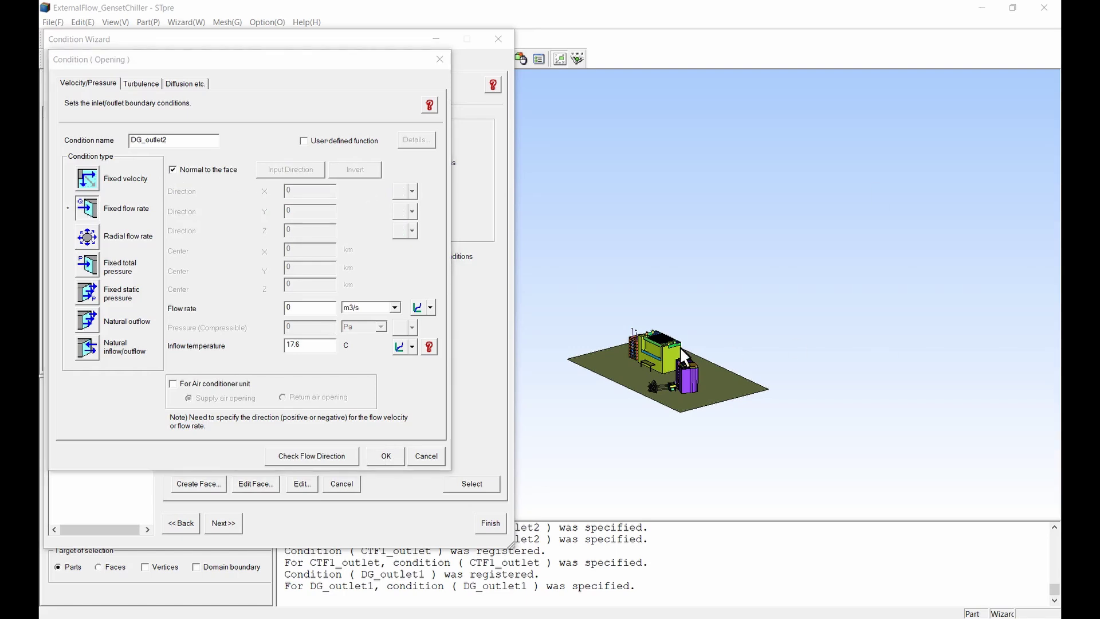
Set the DG_outlet2 flow rate to 425000 m3/h and apply it as an air conditioner unit supply air opening.
double_click(309, 308)
text(425000)
click(360, 309)
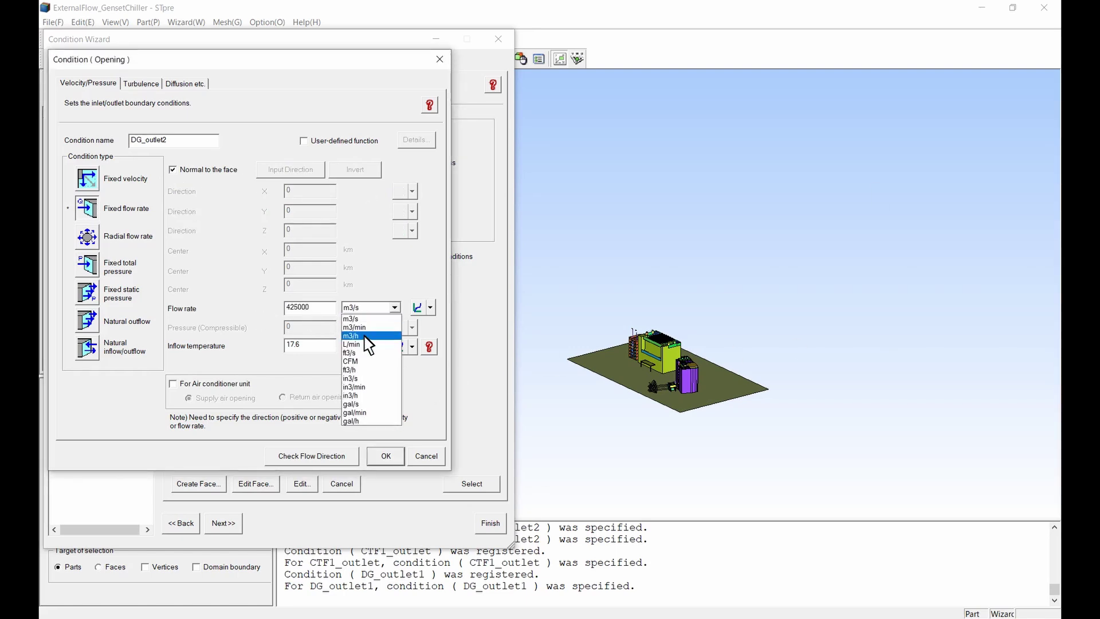
click(364, 337)
click(173, 384)
click(384, 456)
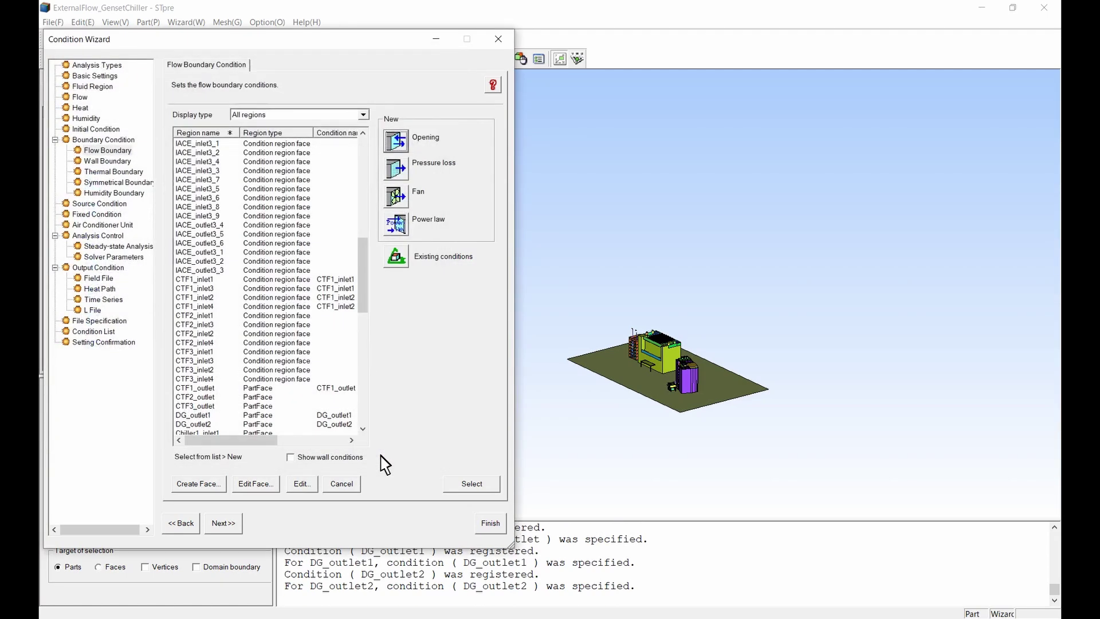
Start an opening condition named Chiller1_inlet1 on the Chiller1_inlet1 face, using Fixed flow rate normal to the face.
scroll(309, 340, down, 4)
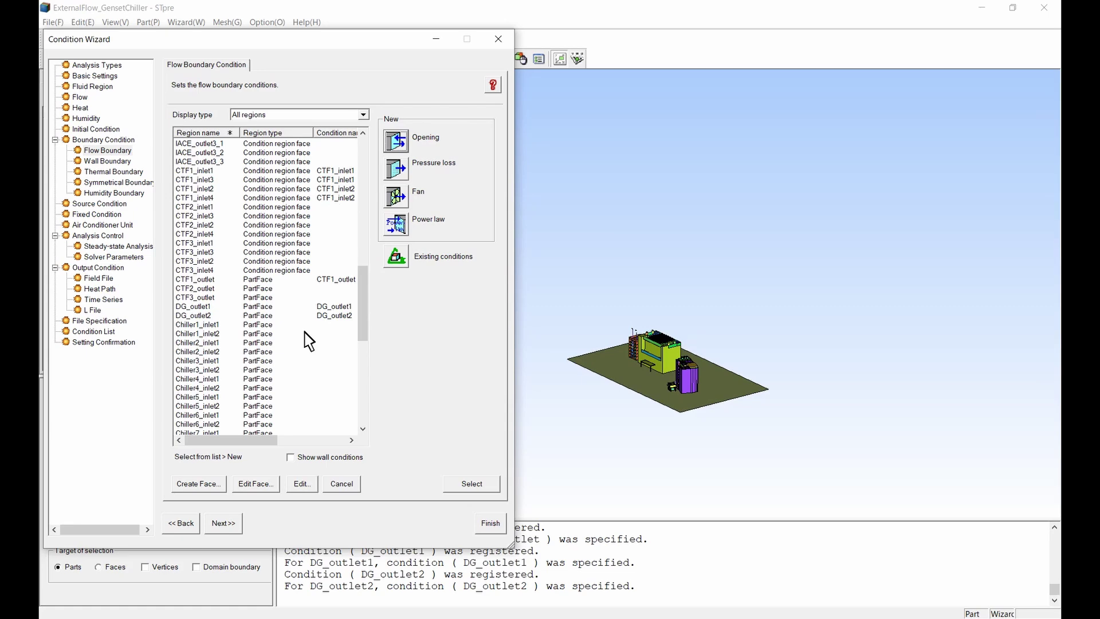
click(216, 326)
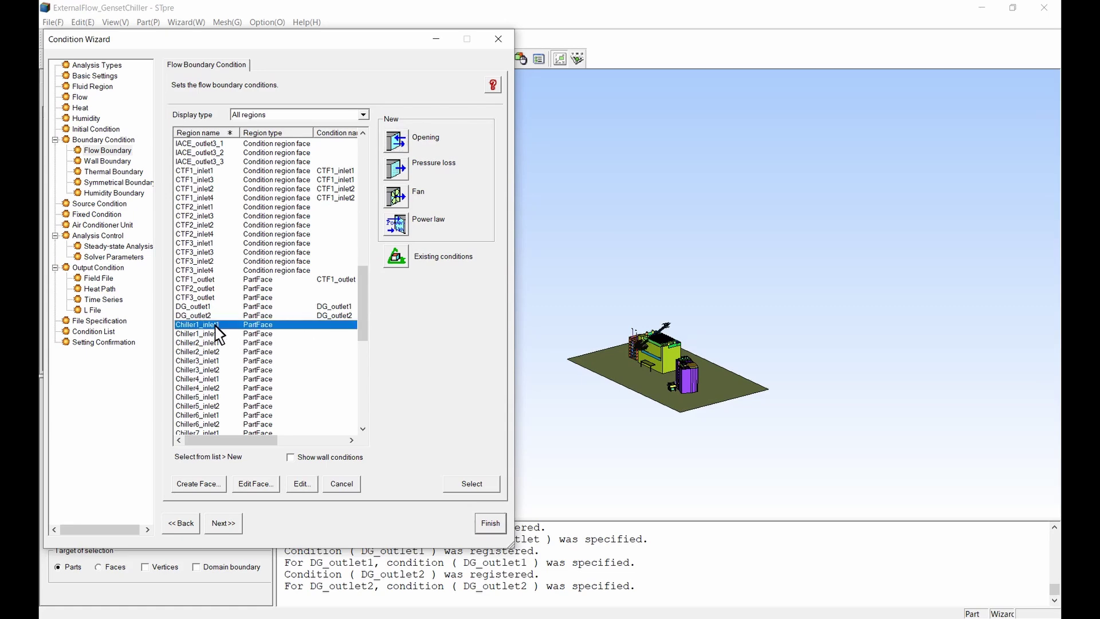
click(395, 140)
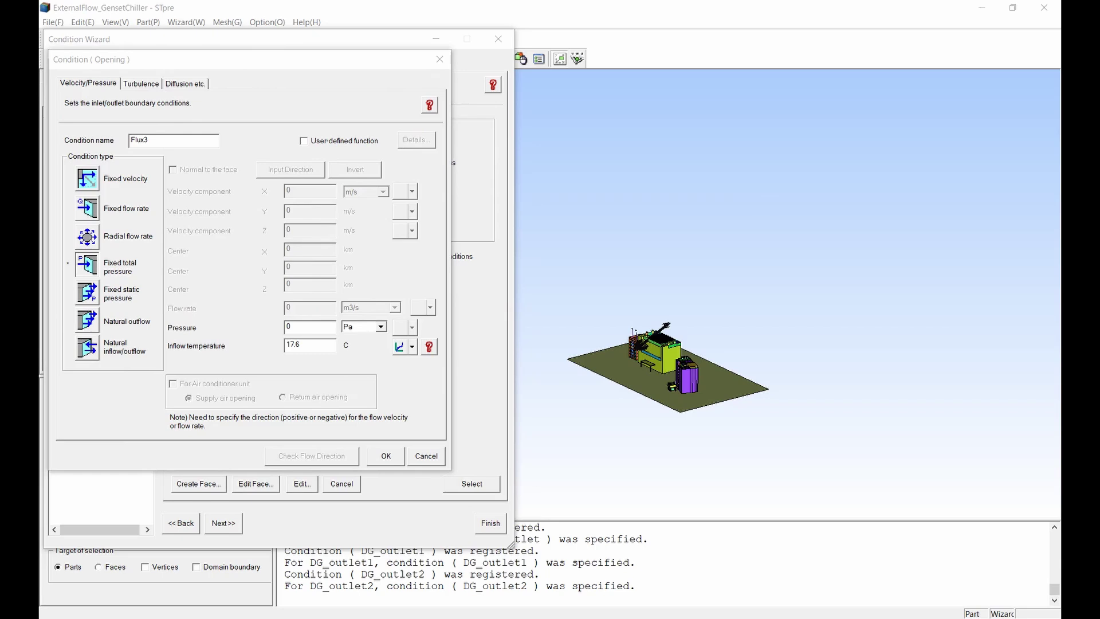
click(155, 140)
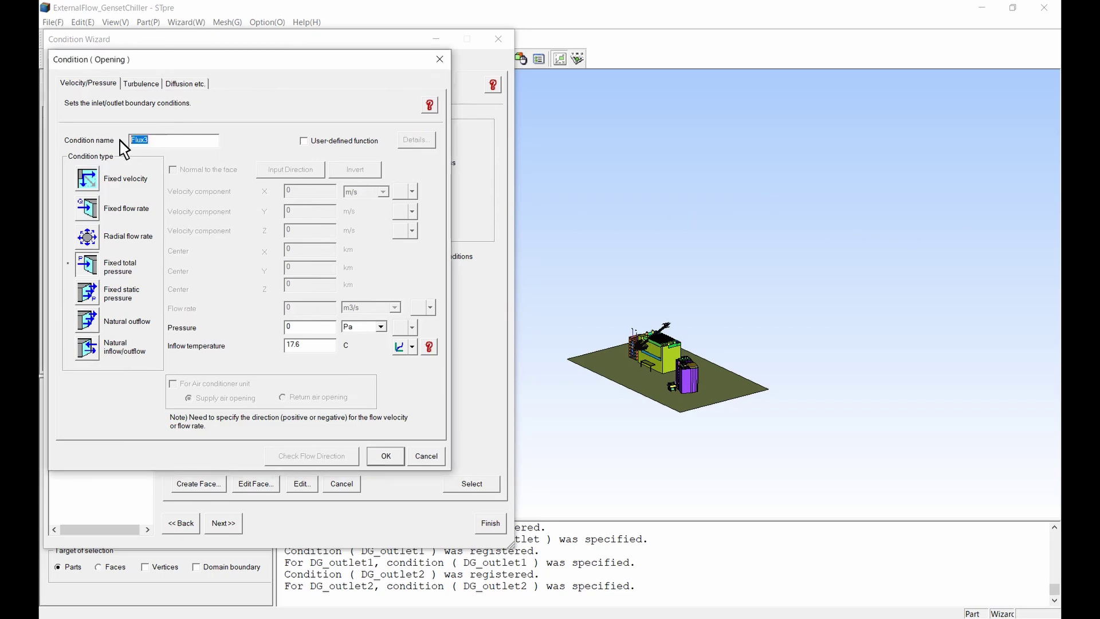
text(Chiller1_inlet1)
click(87, 208)
click(173, 170)
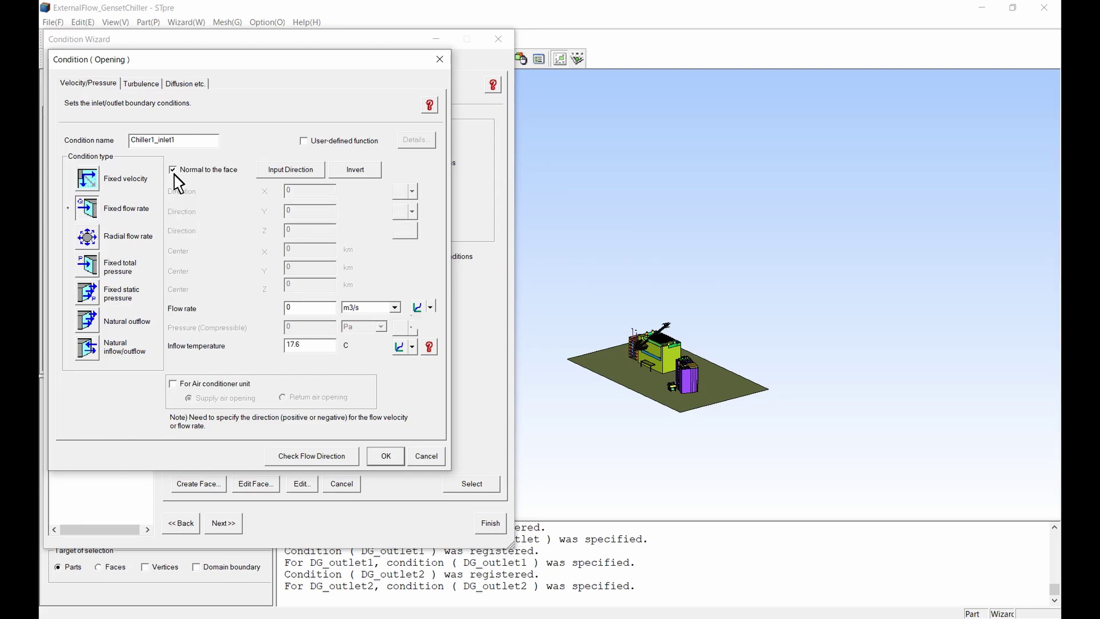
Set the Chiller1_inlet1 flow rate to -117720 CFM and apply it as an air conditioner unit return air opening.
key(alt+Tab)
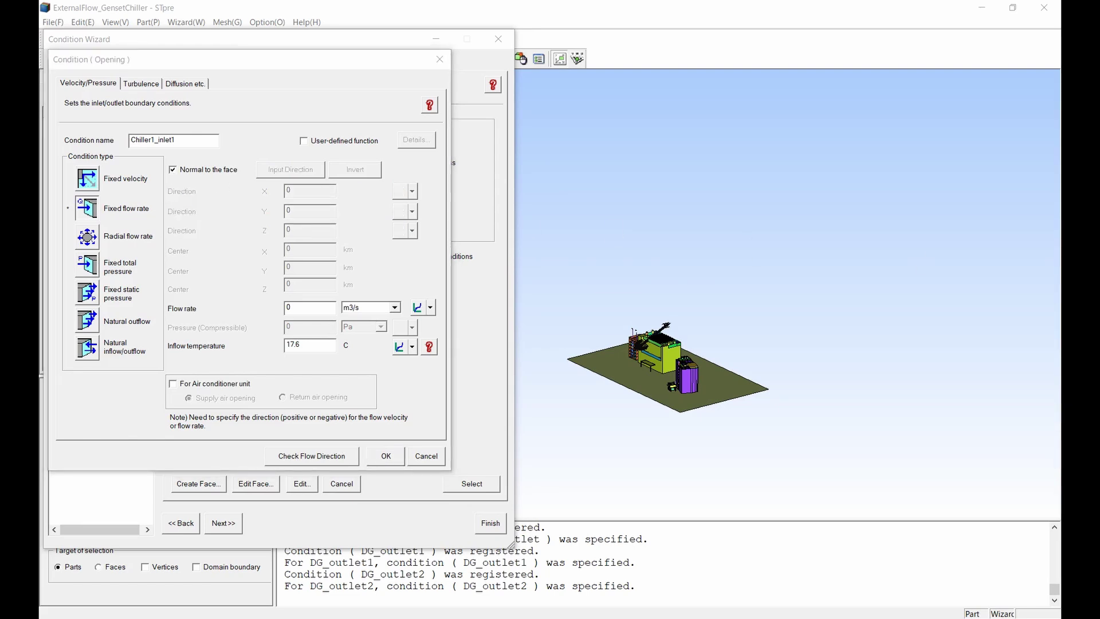
drag(294, 310, 280, 309)
text(-117720)
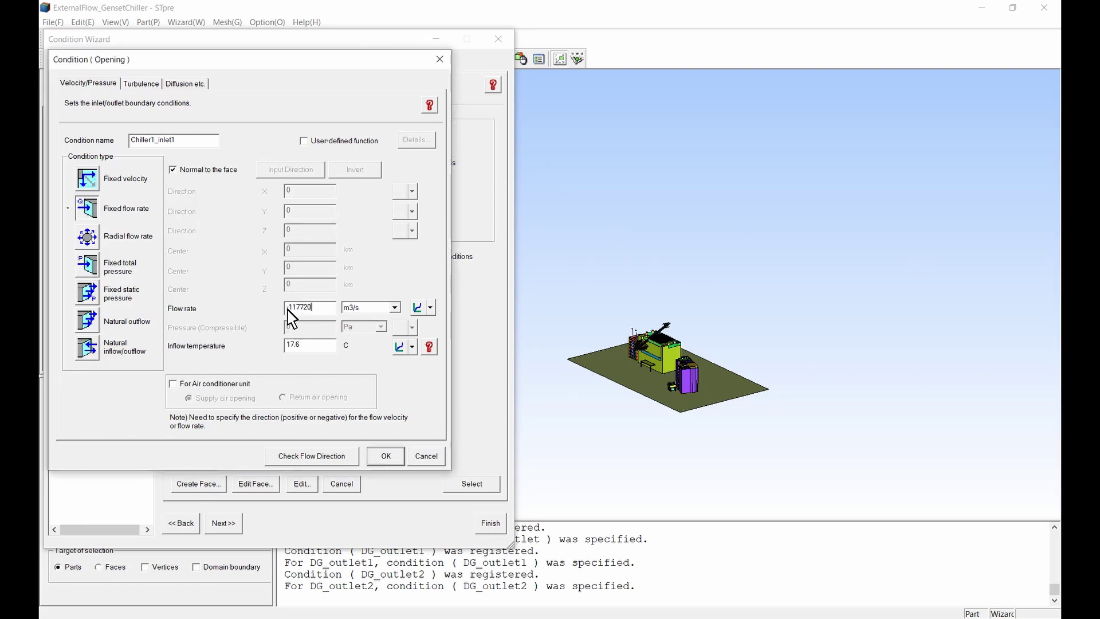
click(363, 306)
click(362, 361)
click(173, 384)
click(284, 398)
click(386, 456)
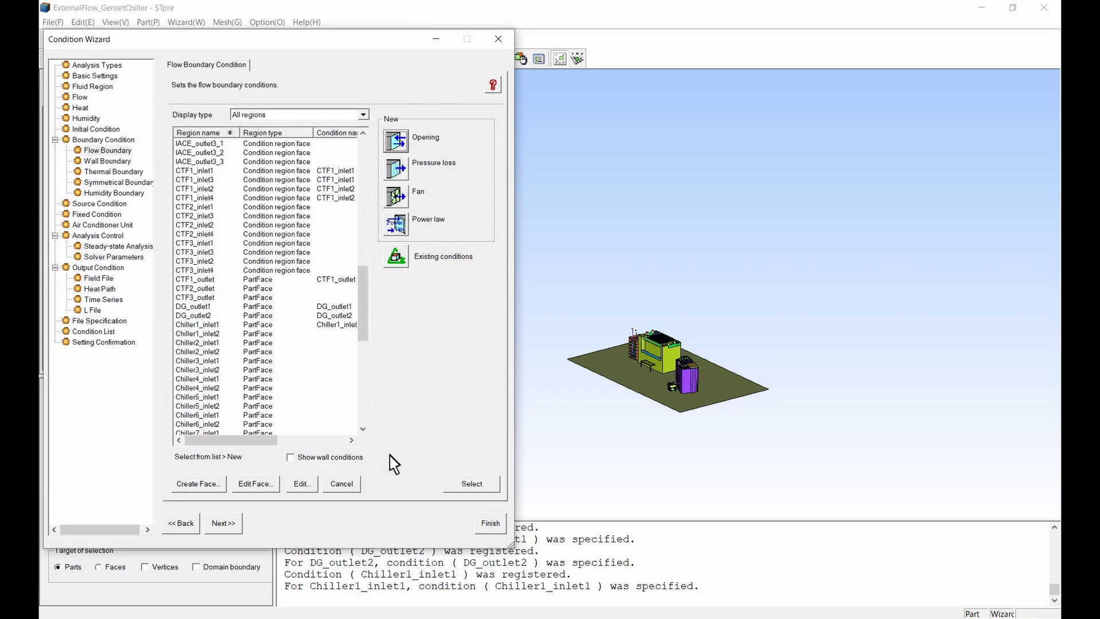
Start an opening condition named Chiller1_inlet2 on the Chiller1_inlet2 face, using Fixed flow rate normal to the face.
click(217, 335)
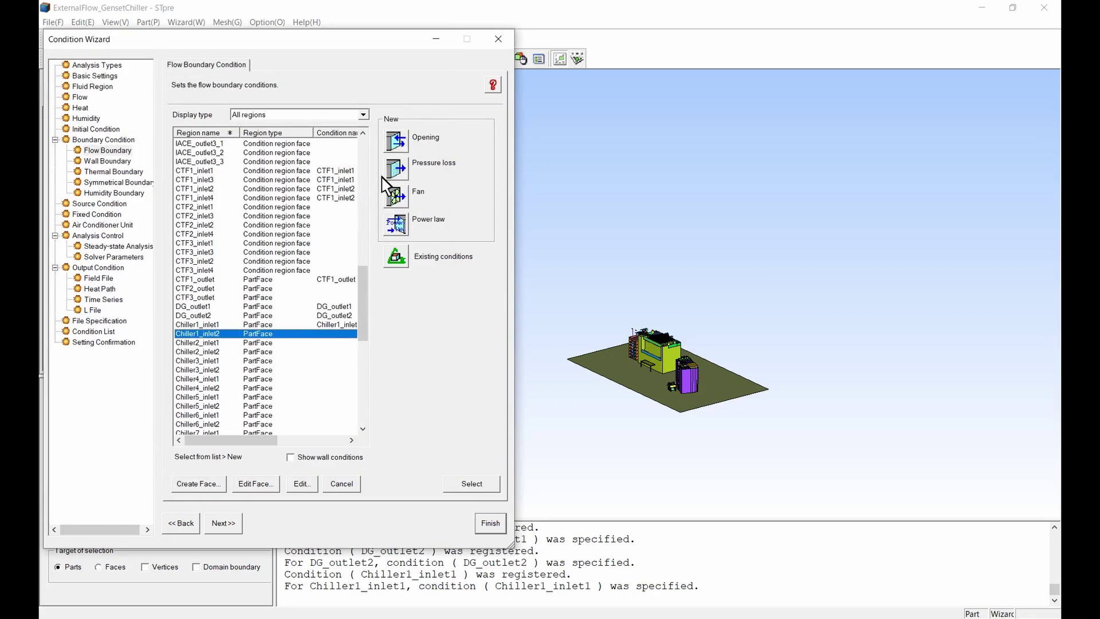
click(394, 148)
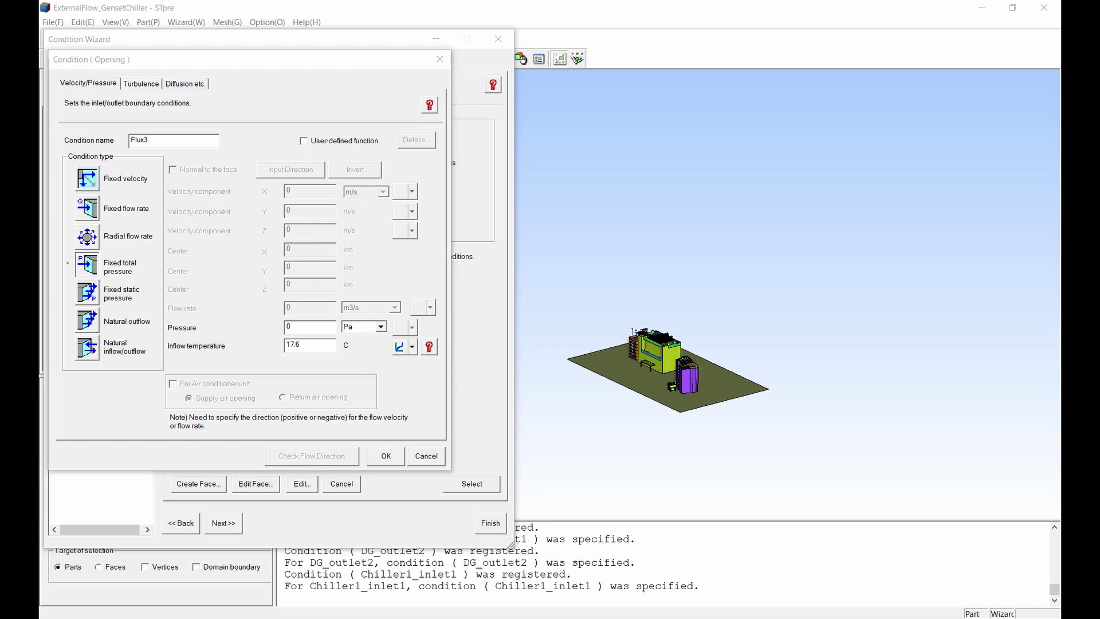
drag(160, 142, 119, 143)
text(Chiller1_inlet2)
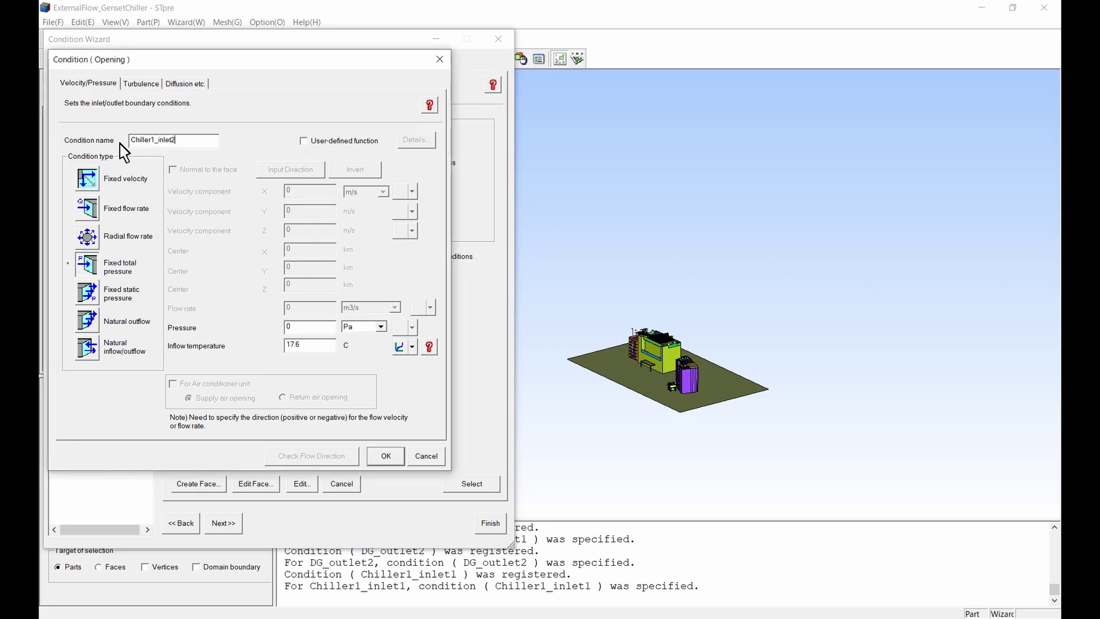
click(86, 208)
click(172, 170)
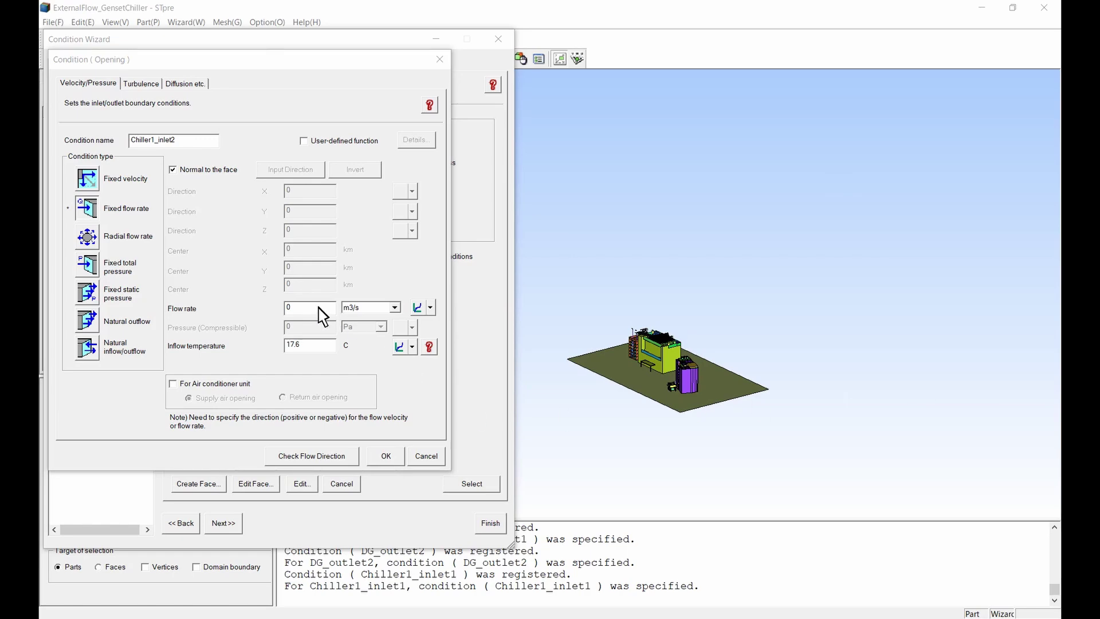
Set the Chiller1_inlet2 flow rate to -117720 CFM and apply it as an air conditioner unit return air opening.
drag(320, 308, 285, 308)
text(-117720)
click(367, 307)
click(351, 361)
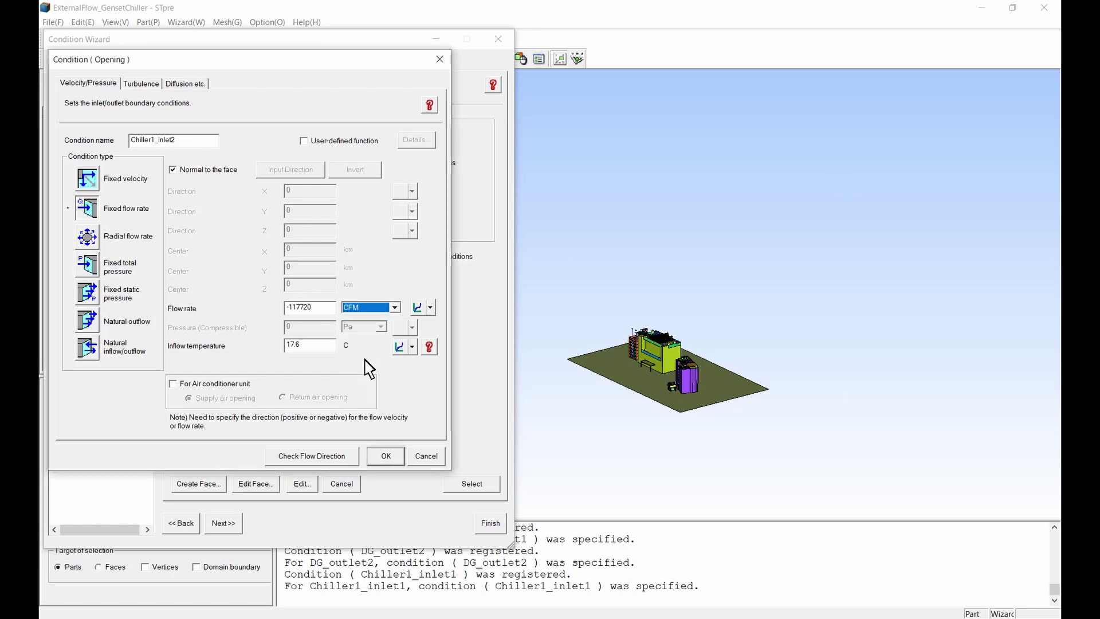
click(173, 384)
click(283, 397)
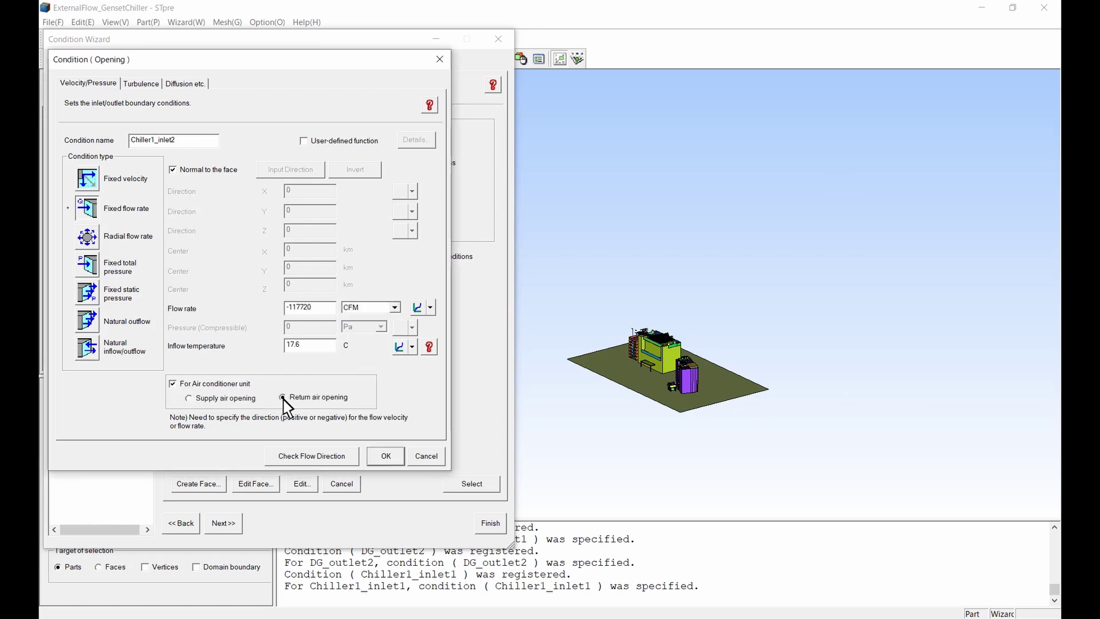
click(390, 456)
Start an opening condition named Chiller1_outlet on the Chiller1_outlet face, using Fixed flow rate normal to the face.
scroll(319, 373, down, 7)
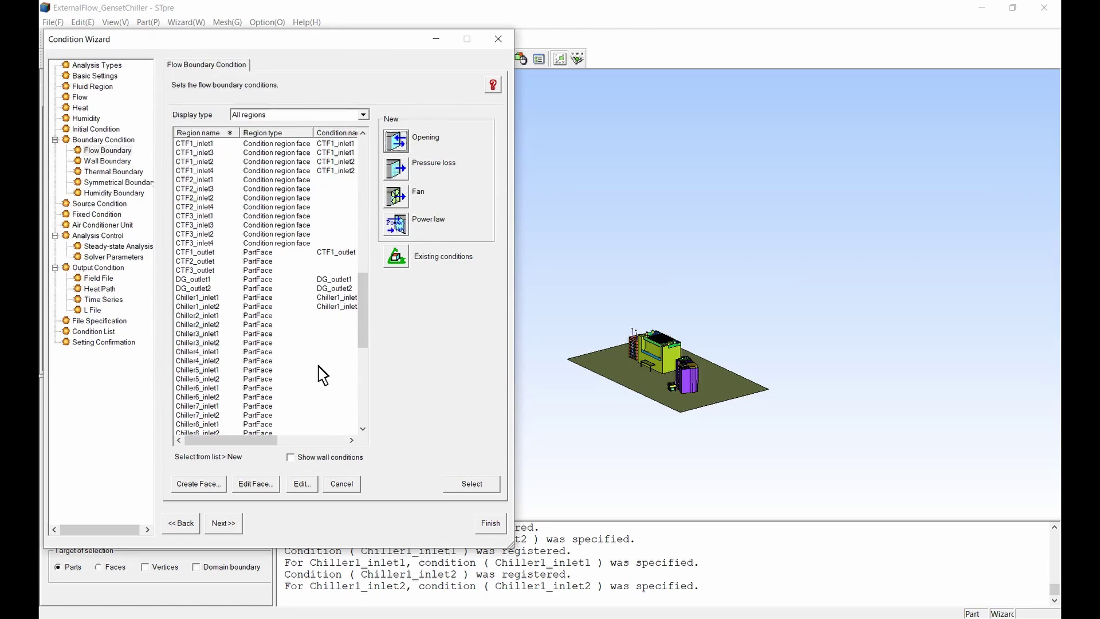
click(216, 352)
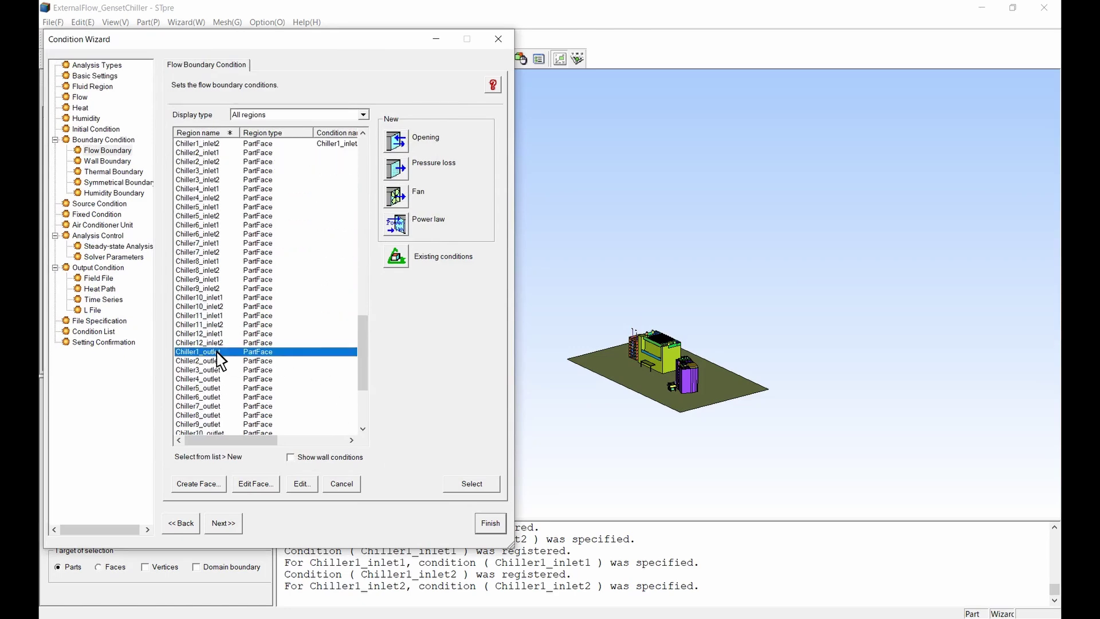
click(395, 146)
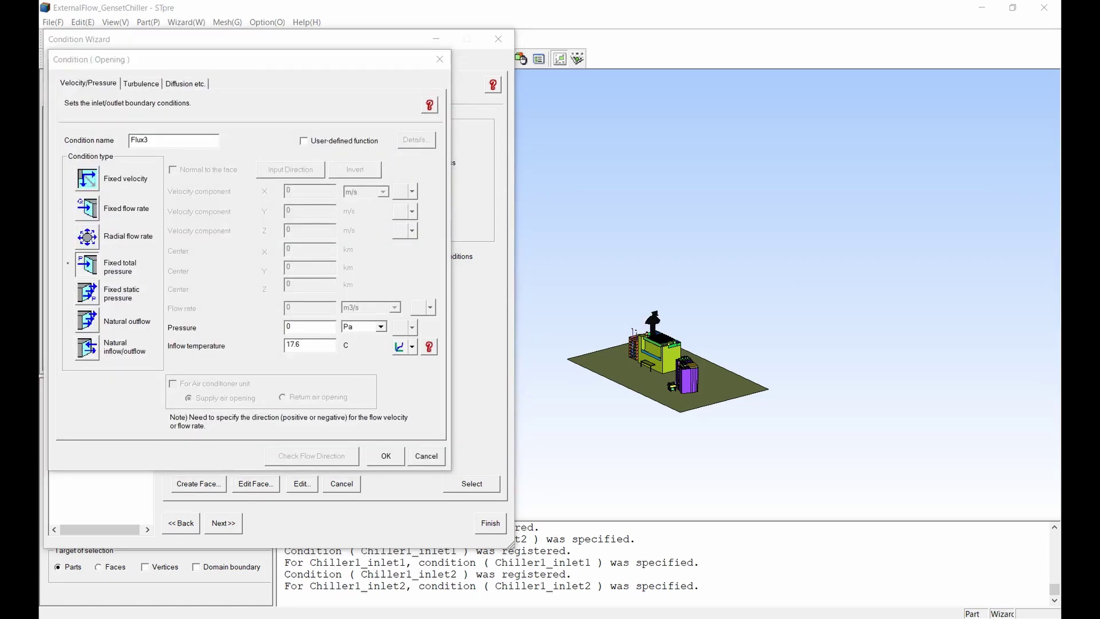
double_click(130, 141)
text(Chiller1_outlet)
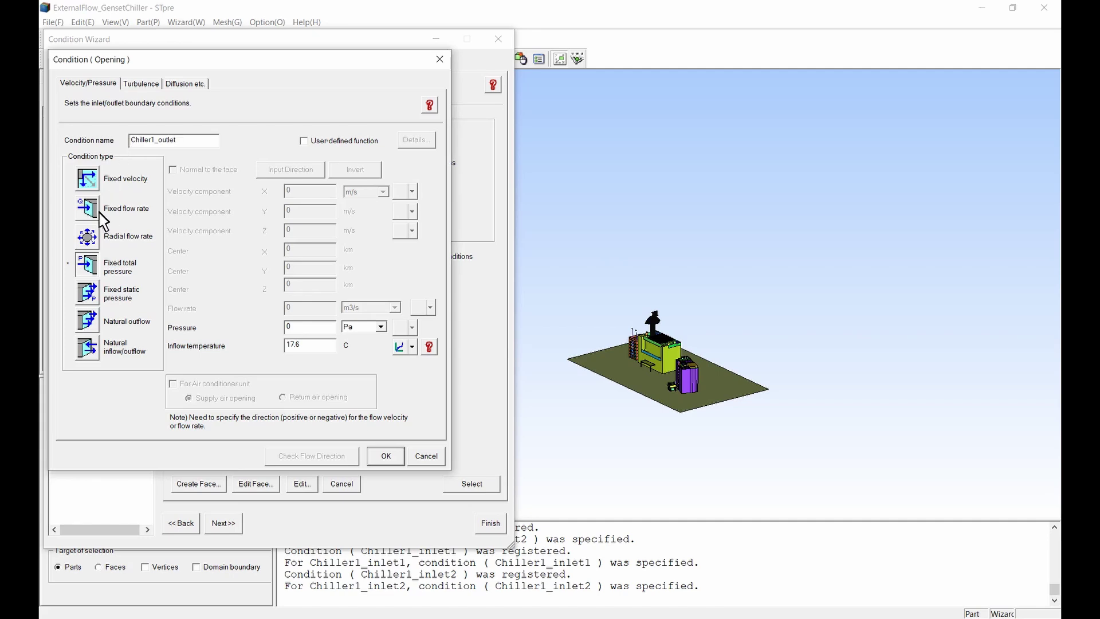
click(100, 213)
click(173, 170)
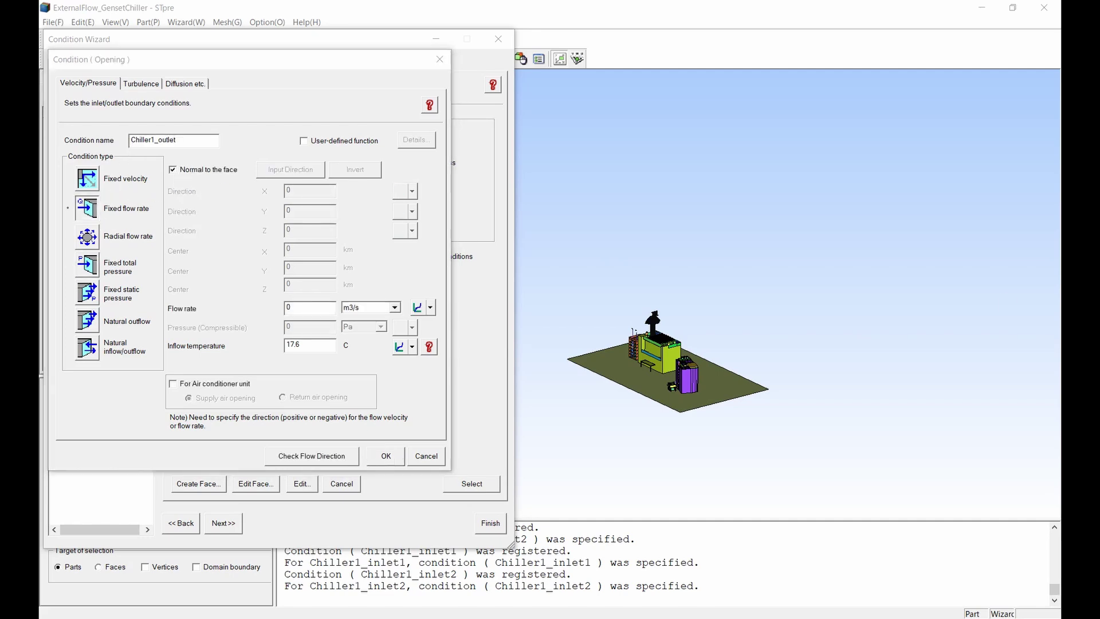
Set the Chiller1_outlet flow rate to 235440 CFM and apply it as an air conditioner unit supply air opening.
double_click(301, 309)
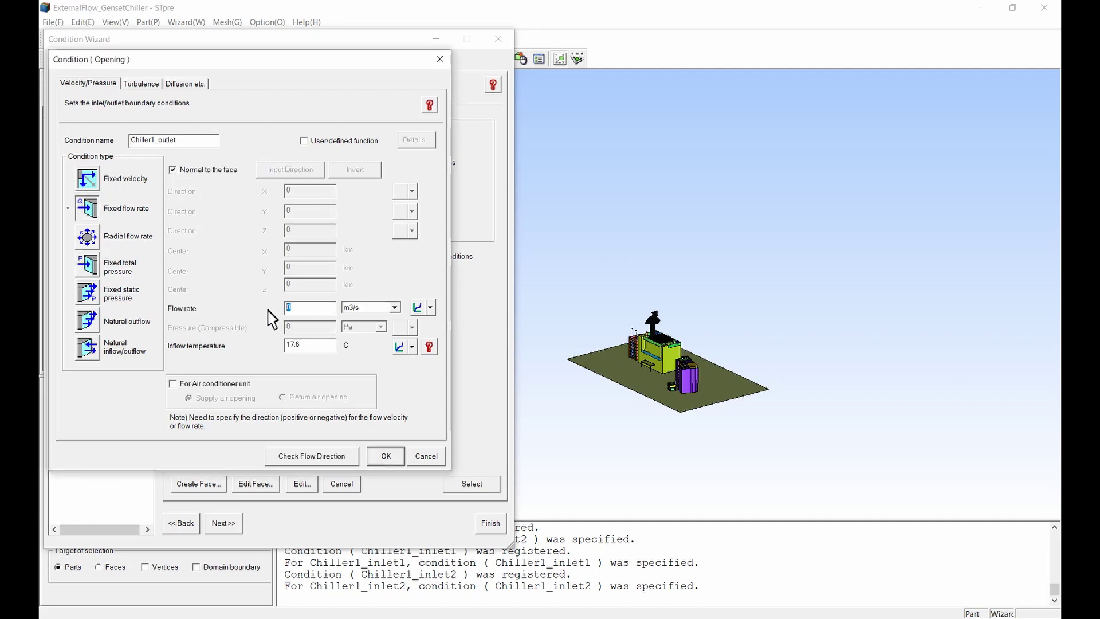
text(235440)
click(367, 308)
click(365, 357)
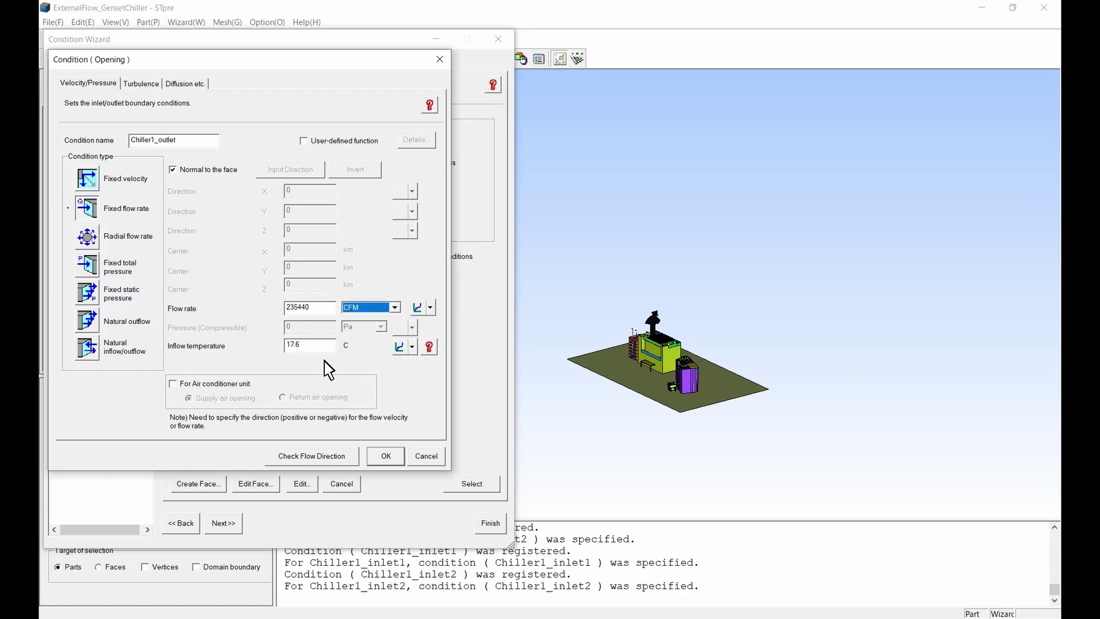
click(173, 384)
click(385, 456)
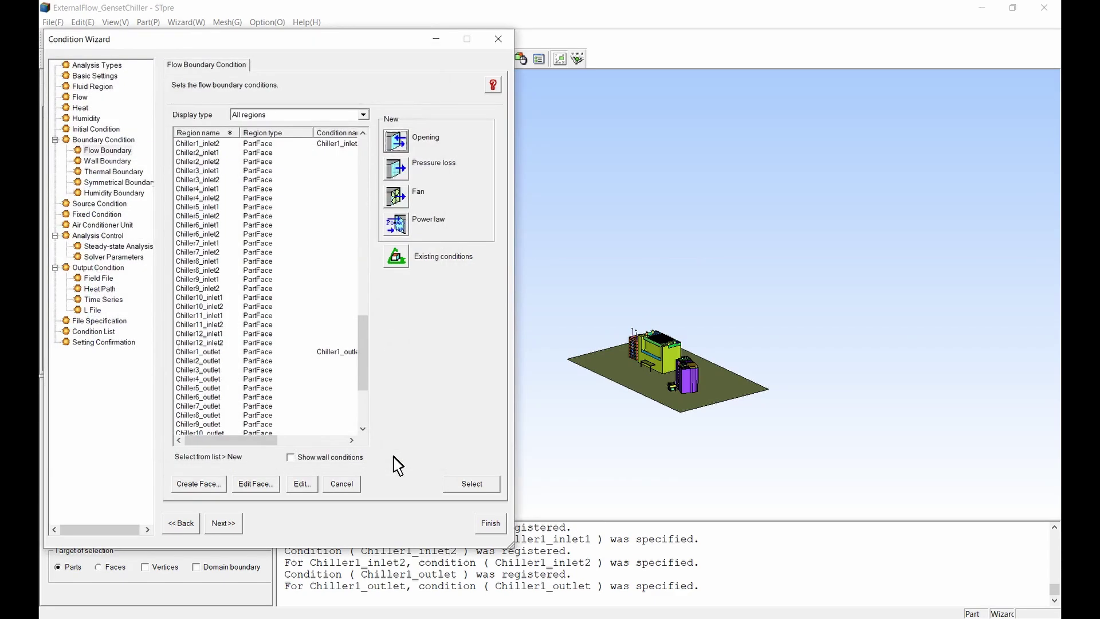
Start an opening condition named FuelExhaust1 on the FuelExhaustPipe1_inlet face, using Fixed flow rate normal to the face.
scroll(316, 385, down, 4)
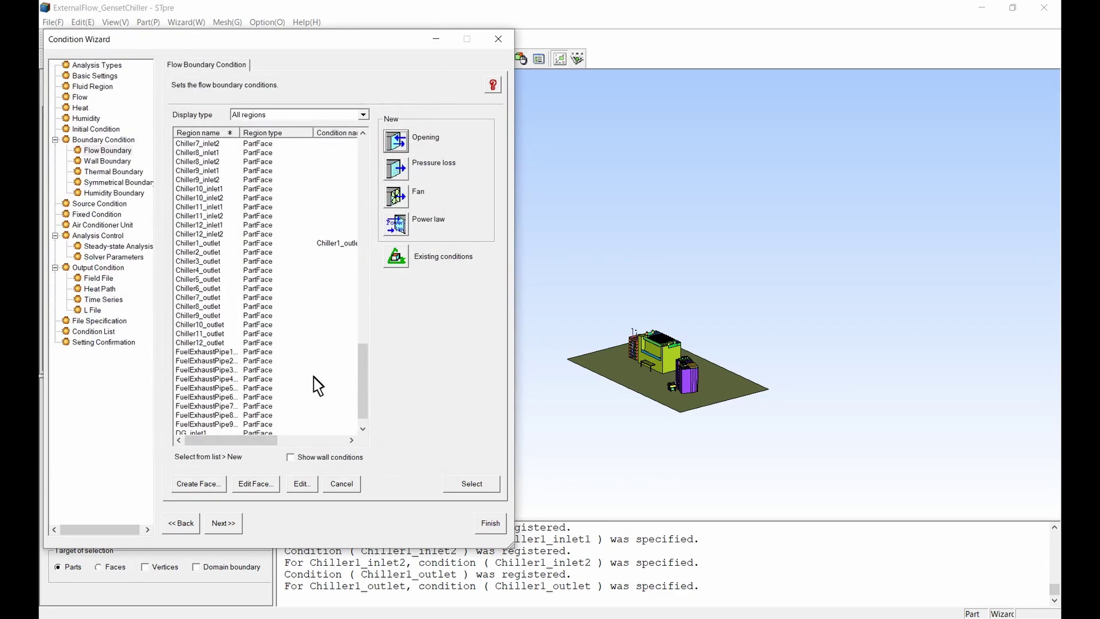
click(230, 351)
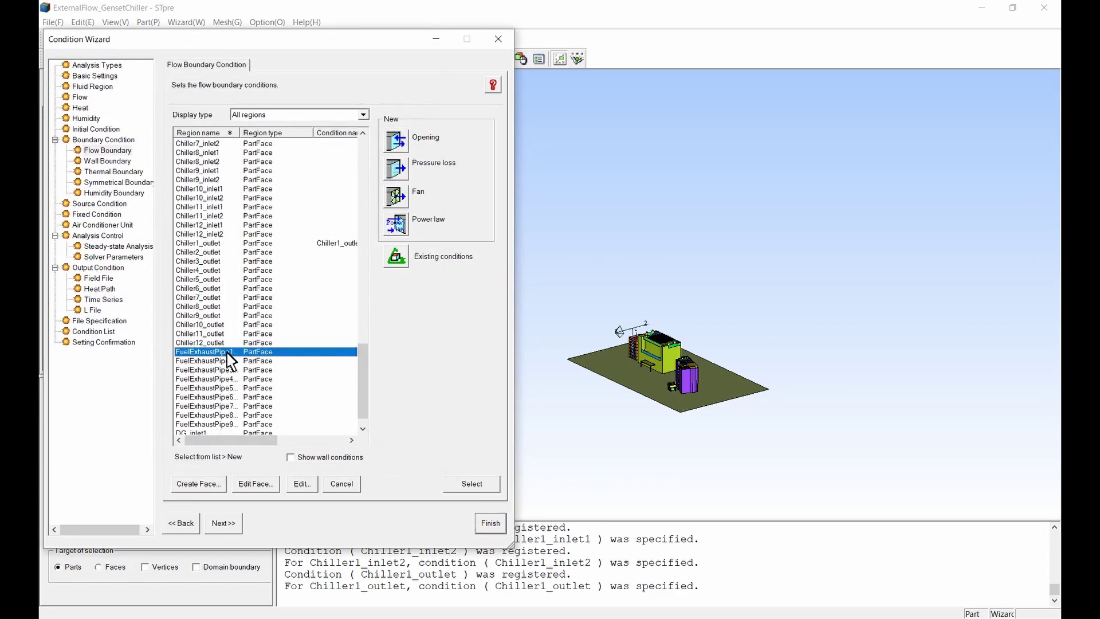
click(396, 142)
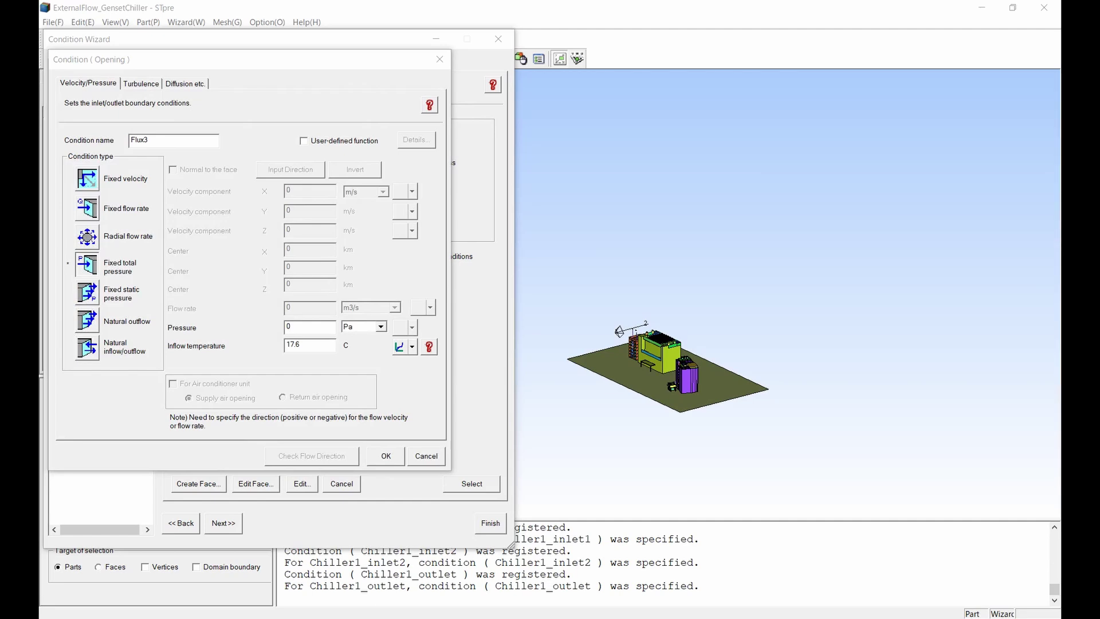
double_click(162, 142)
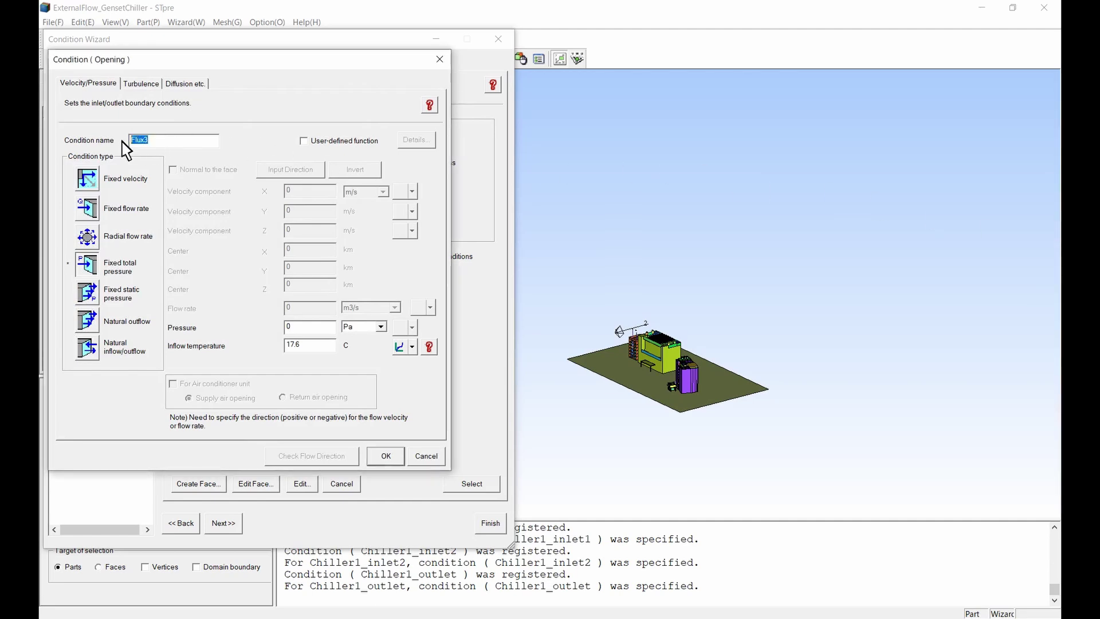
text(FuelExhaust1)
click(96, 207)
click(172, 170)
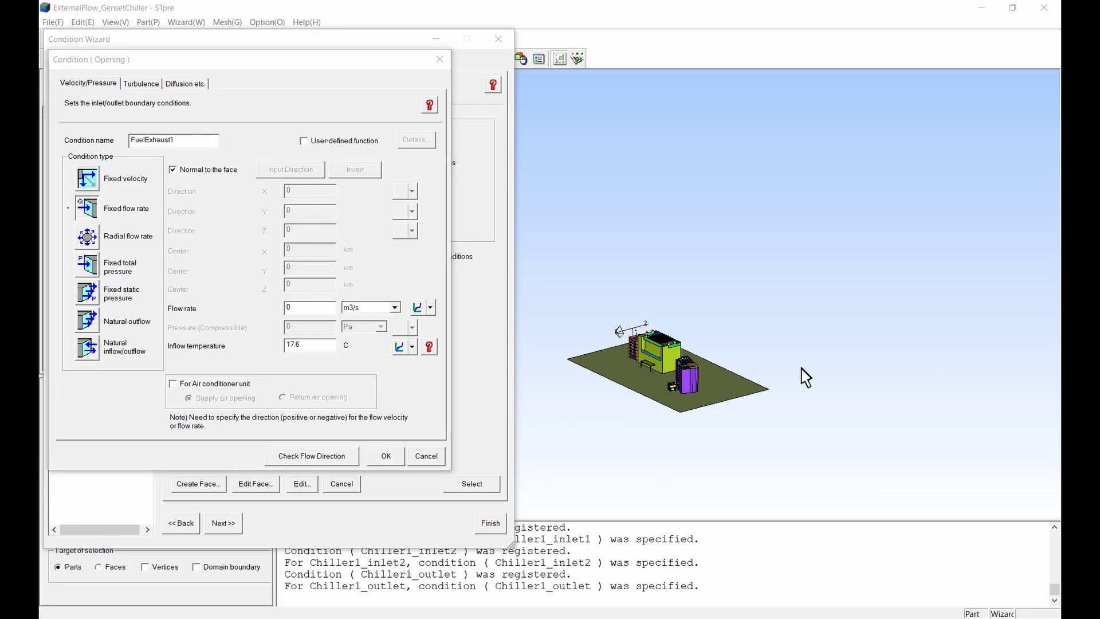
Set the FuelExhaust1 flow rate to 13375 CFM with an inflow temperature of 150 C and apply the condition.
click(307, 310)
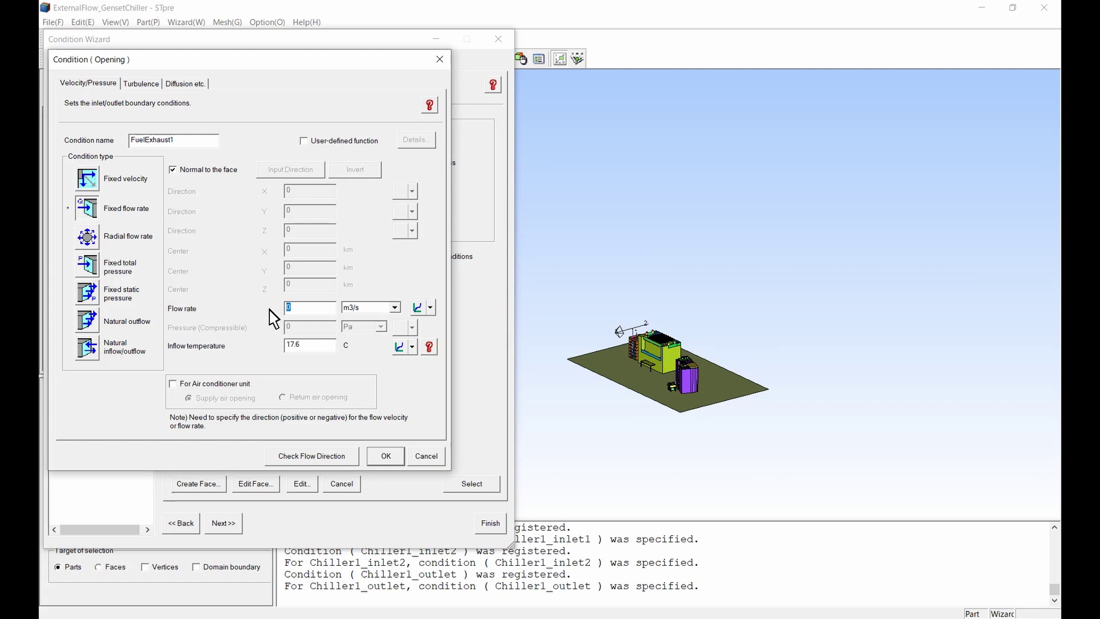
text(13375)
click(357, 309)
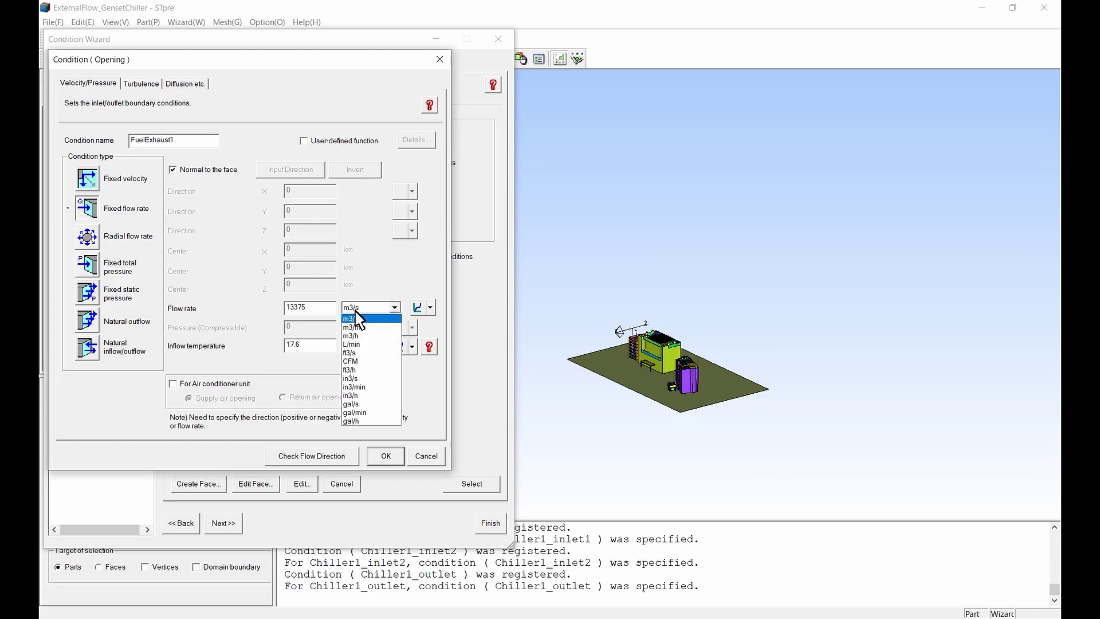
click(360, 361)
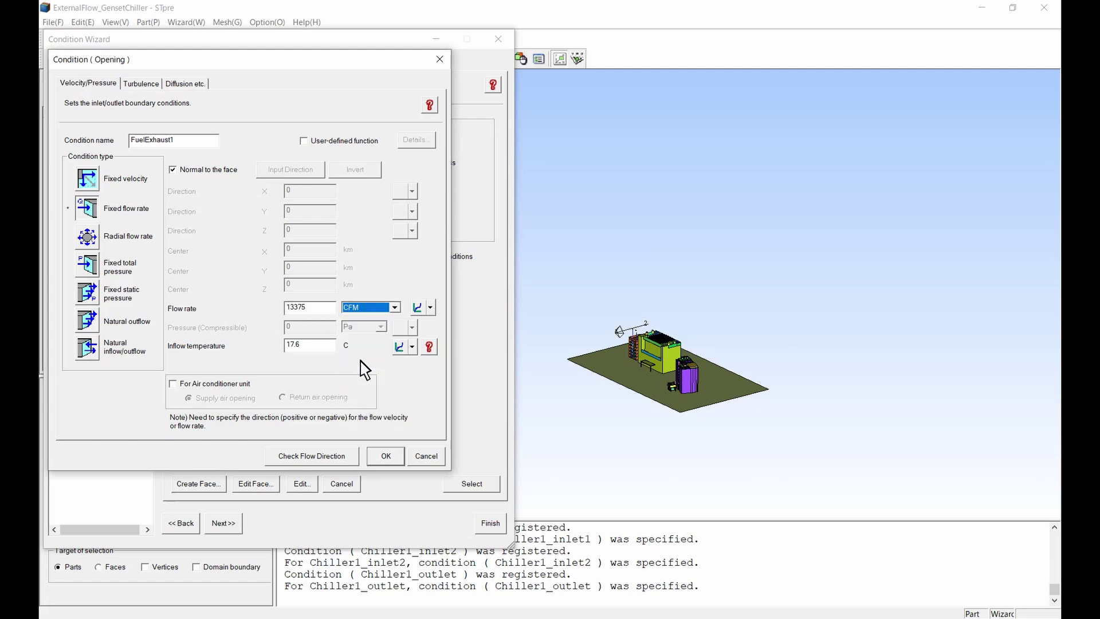
click(322, 346)
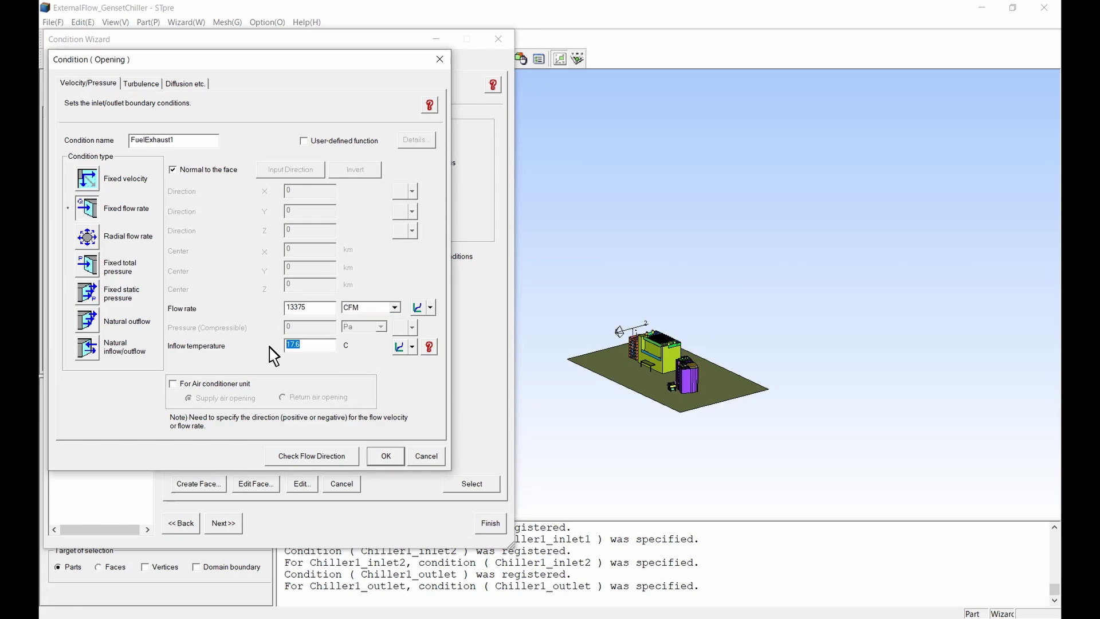
text(150)
click(380, 456)
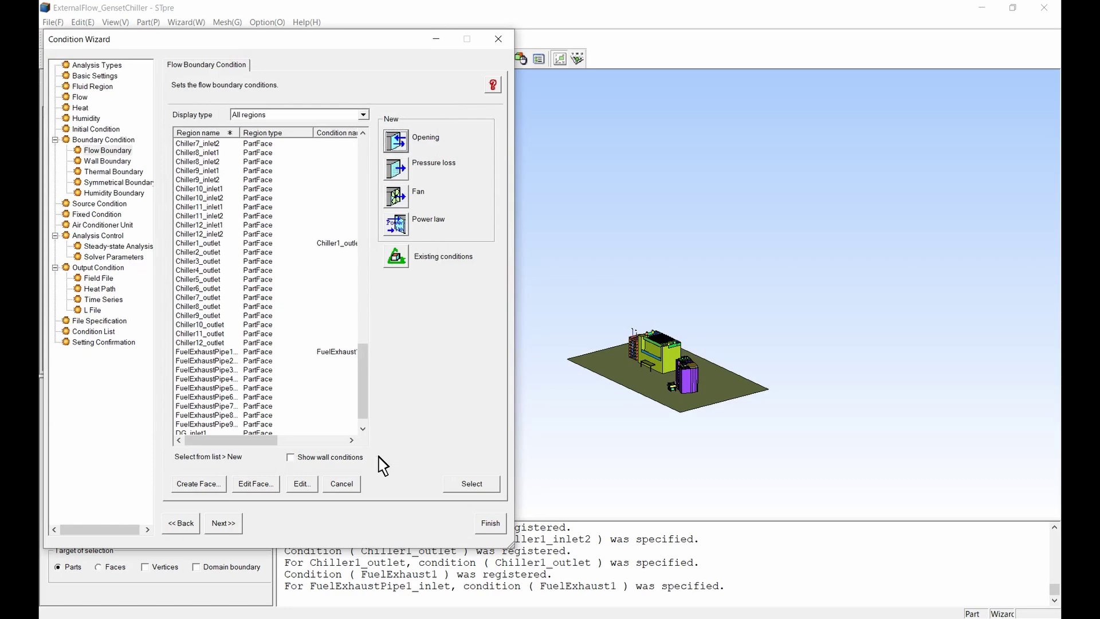
Start an opening condition named DG_inlet1 on the DG_inlet1 face, using Fixed flow rate normal to the face.
scroll(312, 393, down, 1)
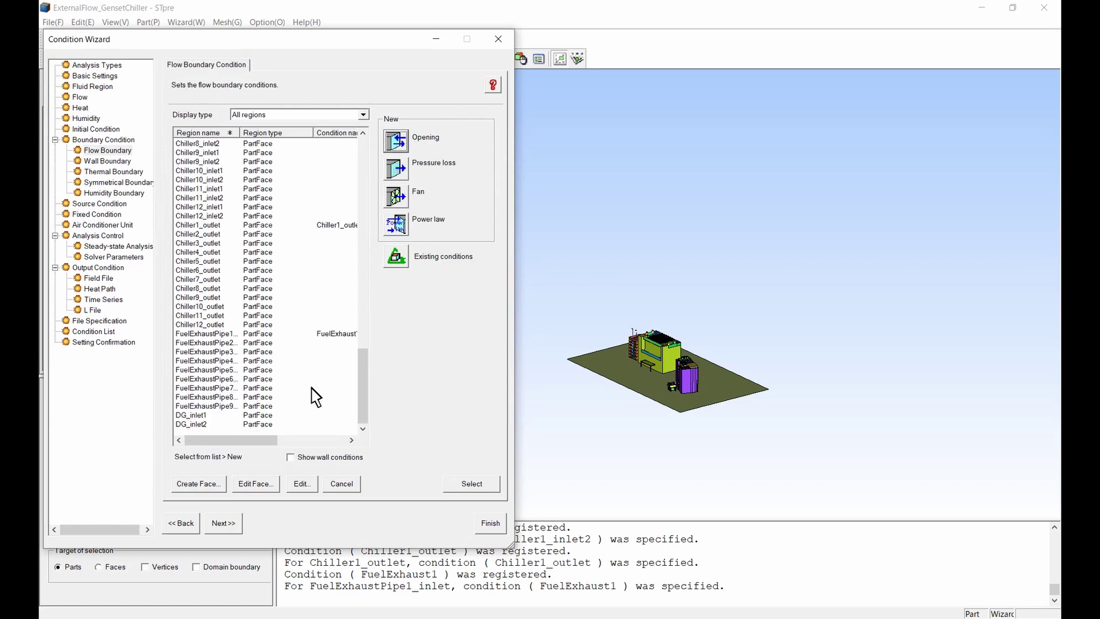
click(201, 414)
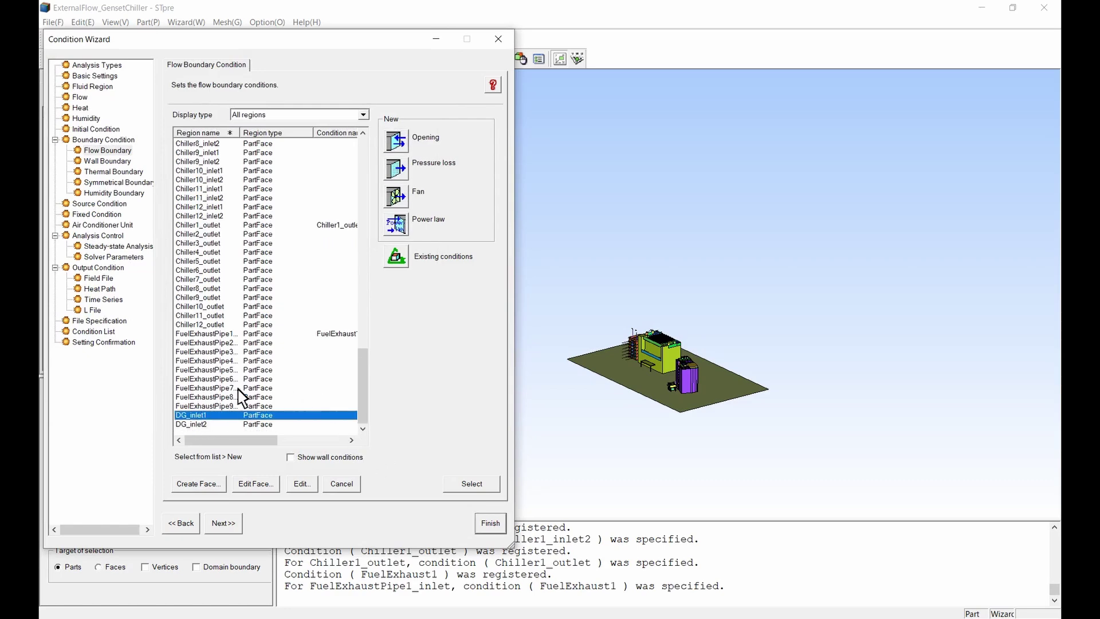
click(397, 146)
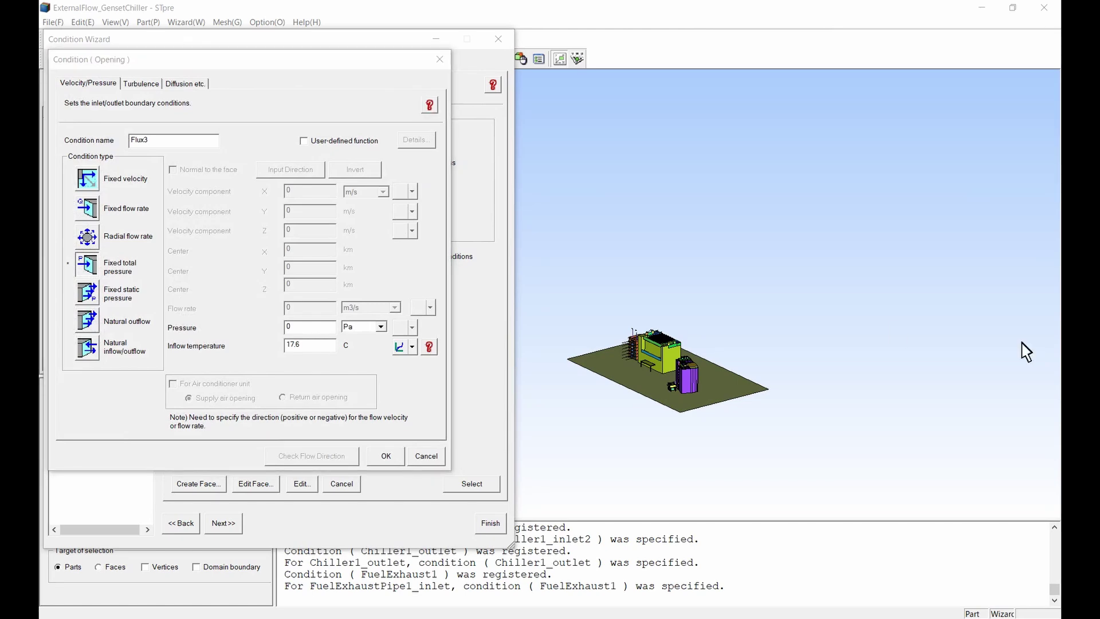
click(127, 139)
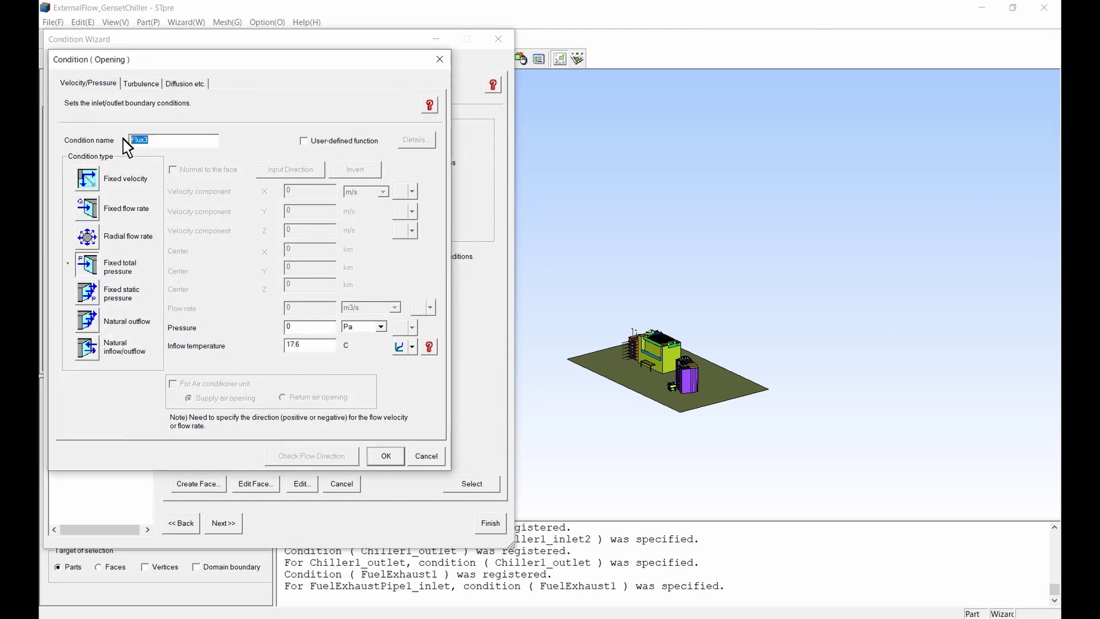
text(DG_inlet1)
click(91, 209)
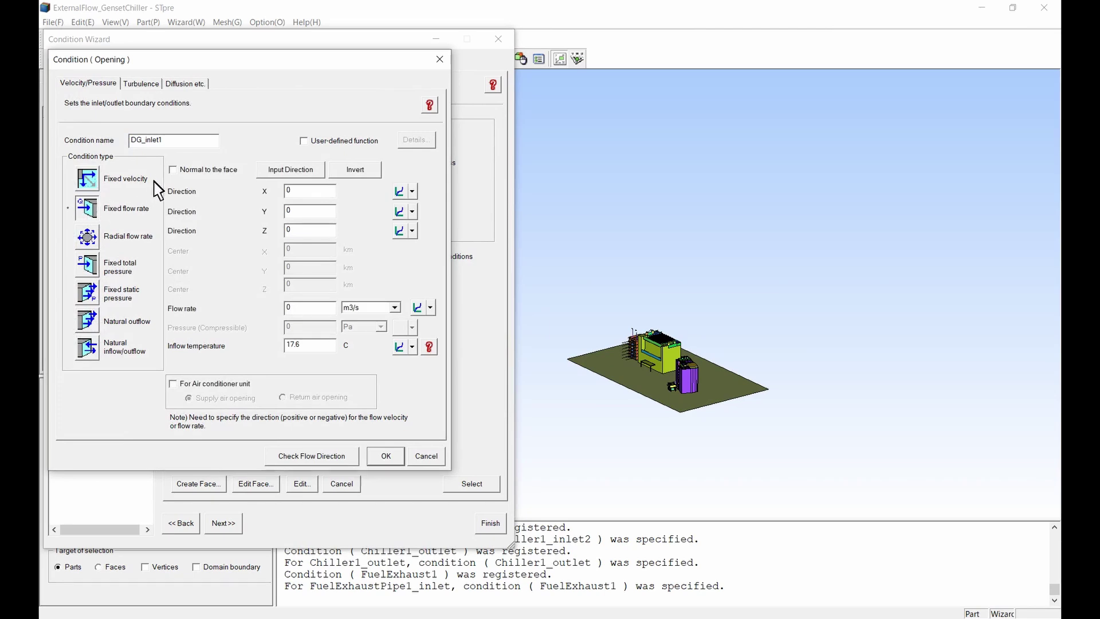
click(173, 170)
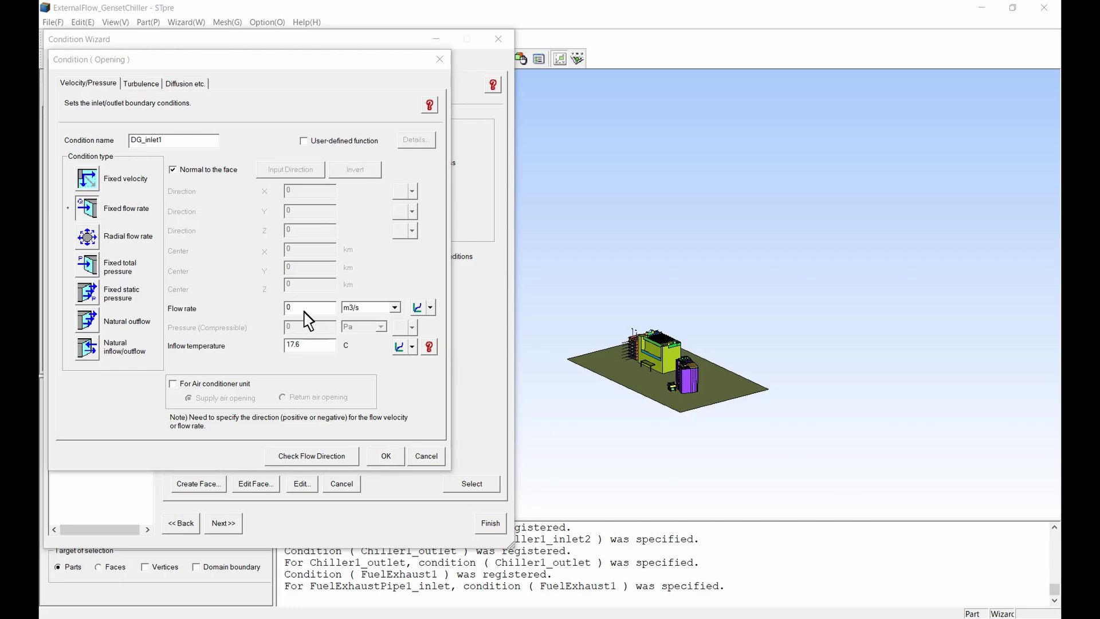
Set the DG_inlet1 flow rate to -1020000 CFM and apply it as an air conditioner unit return air opening.
drag(305, 310, 270, 309)
text(-1020000)
click(351, 309)
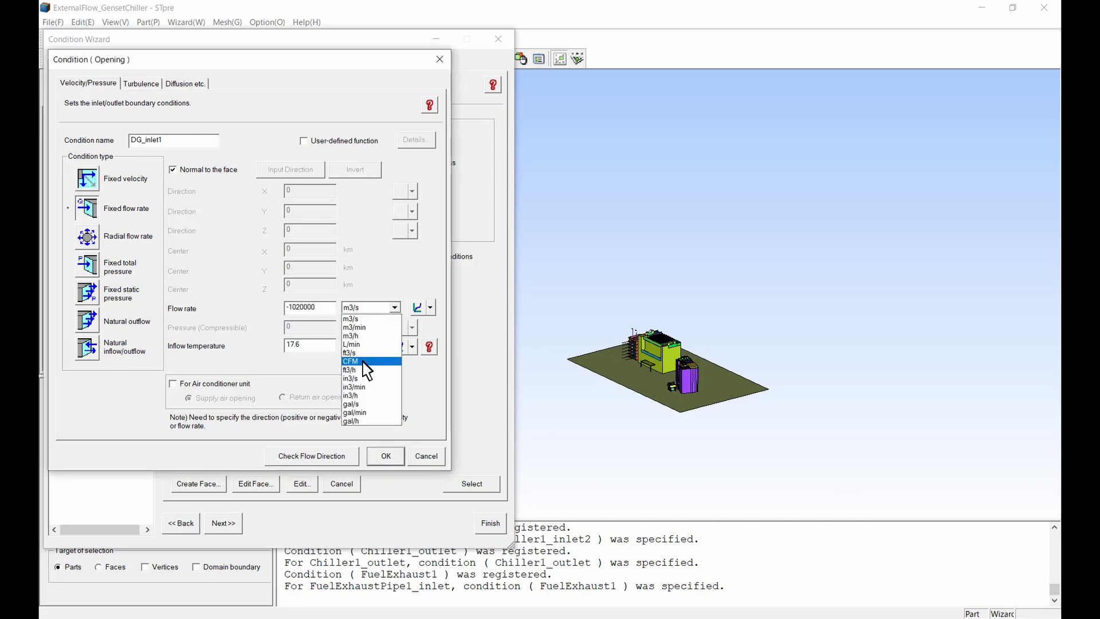
click(356, 361)
click(173, 384)
click(282, 397)
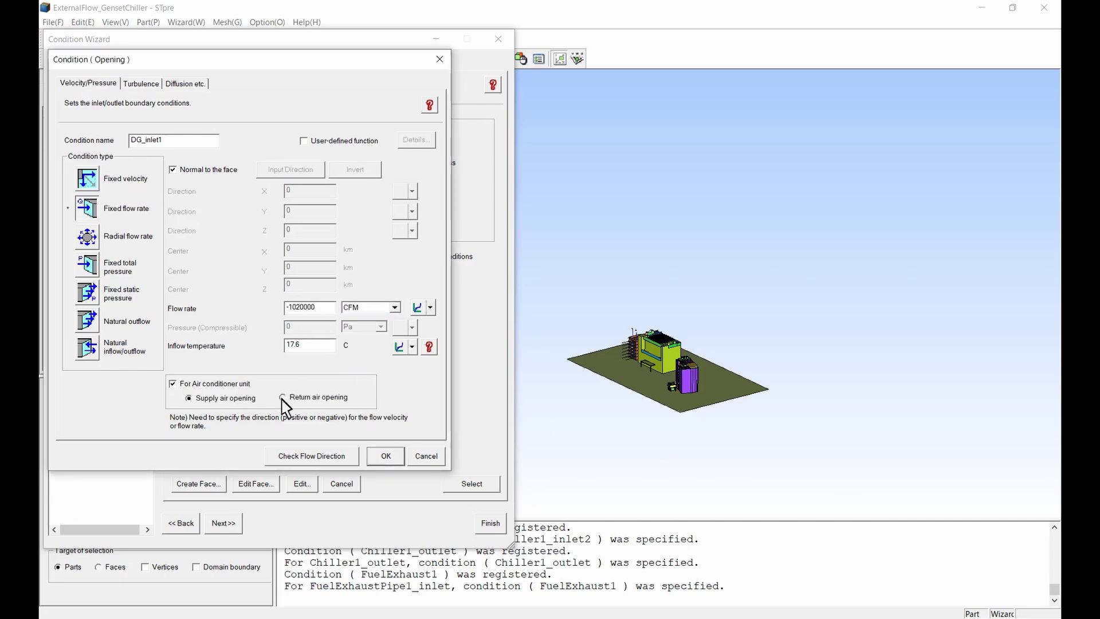
click(385, 456)
Start an opening condition named DG_inlet2 on the DG_inlet2 face, using Fixed flow rate normal to the face.
click(206, 425)
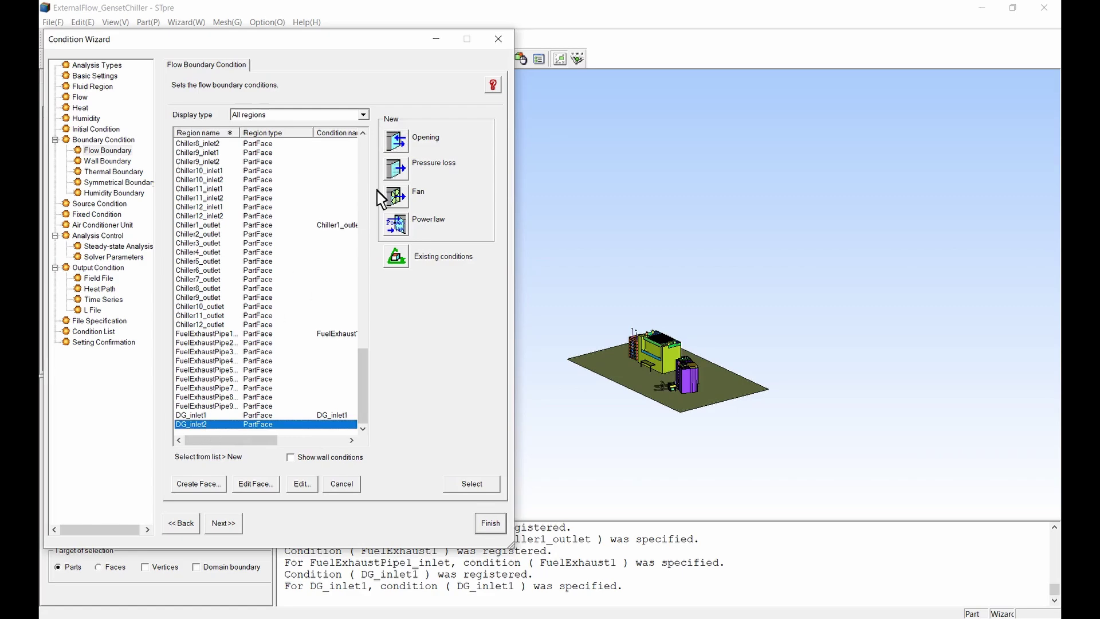
click(401, 148)
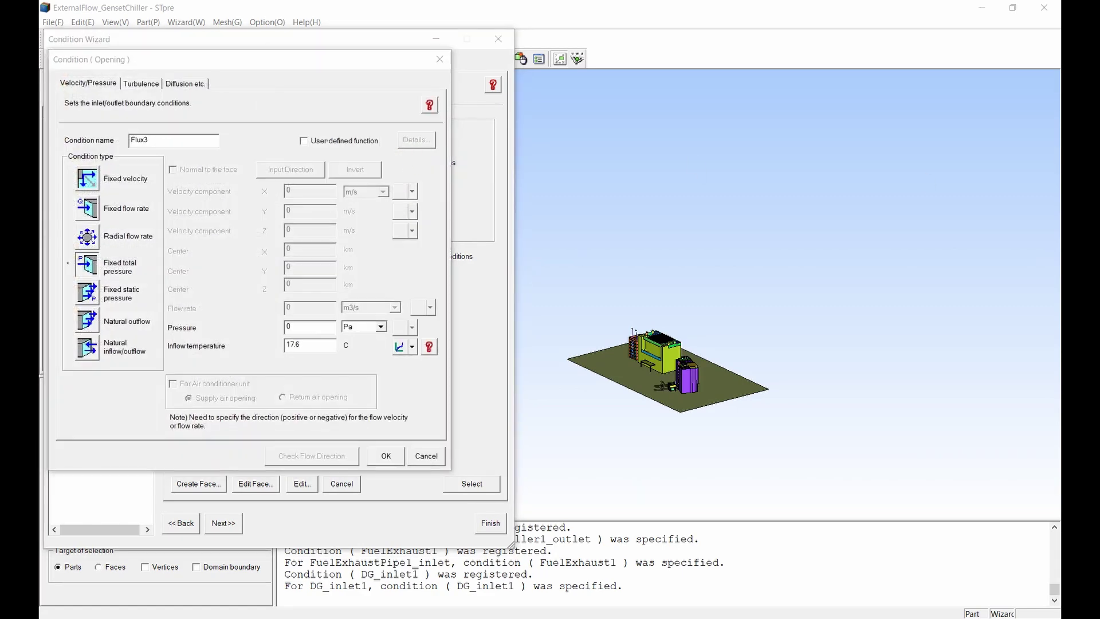
double_click(140, 140)
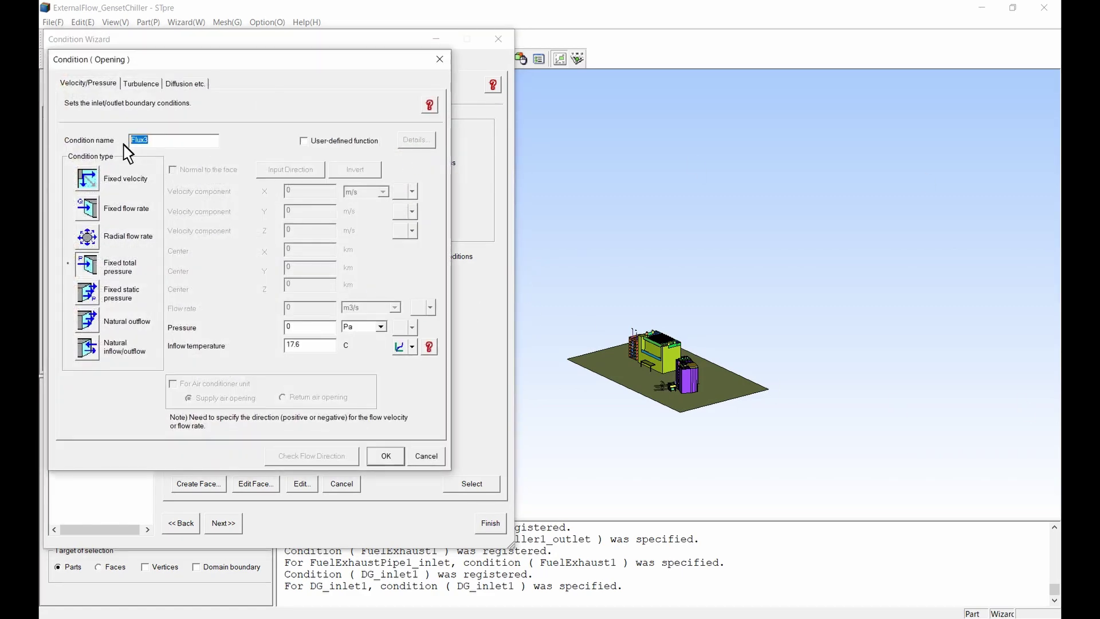
text(DG_inlet2)
click(87, 208)
click(172, 170)
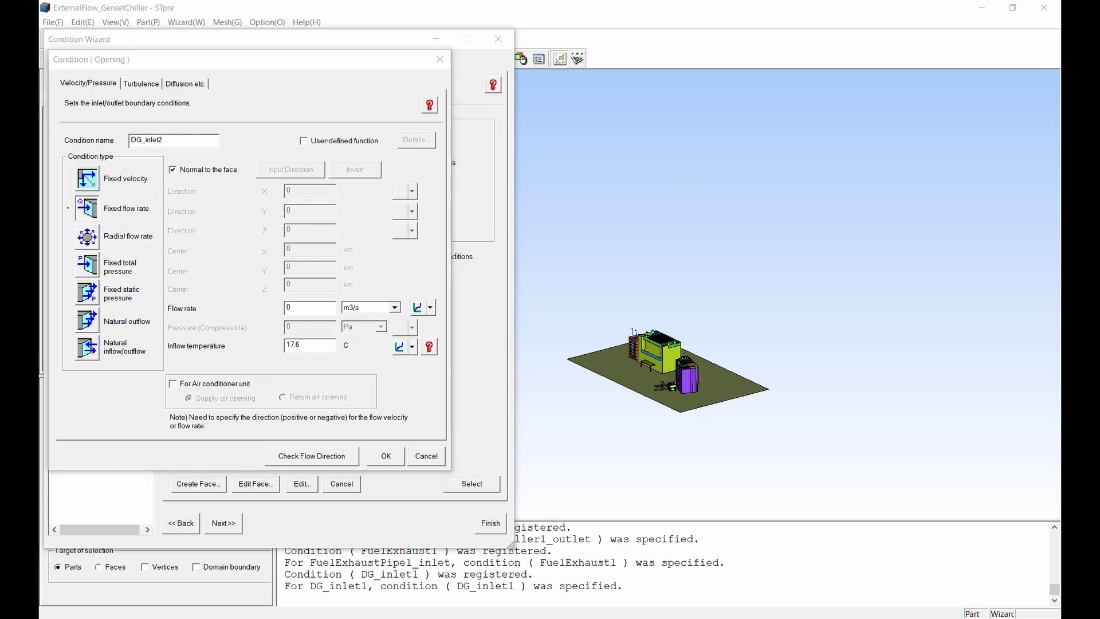
Set the DG_inlet2 flow rate to -425000 CFM, apply it as an air conditioner unit return air opening and finish the wizard.
double_click(292, 308)
text(-425000)
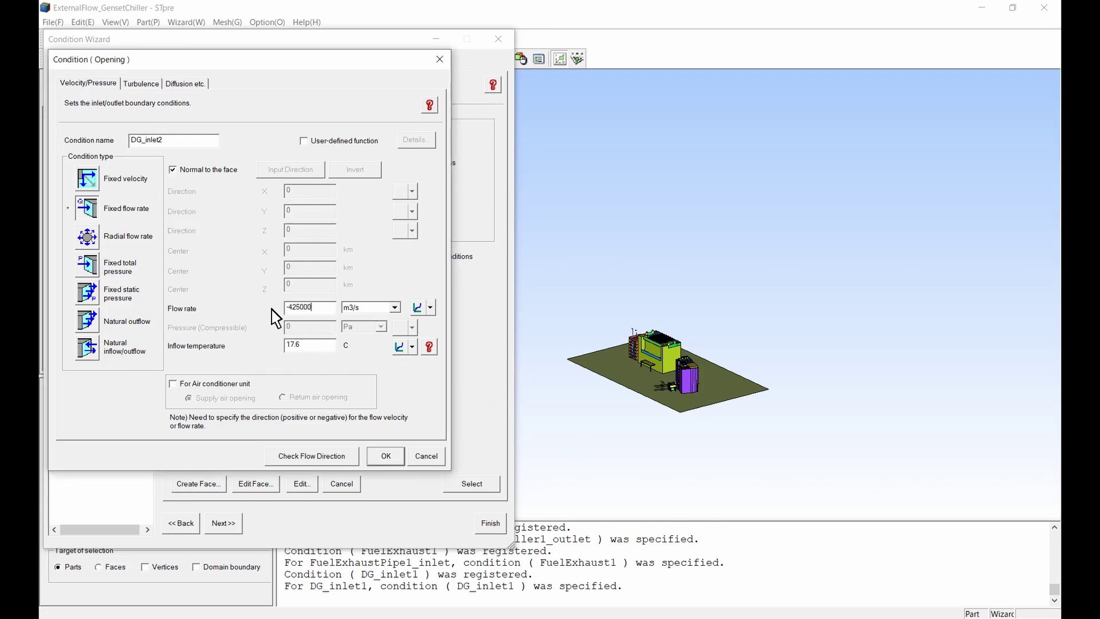
click(362, 310)
click(367, 361)
click(173, 384)
click(283, 398)
click(385, 455)
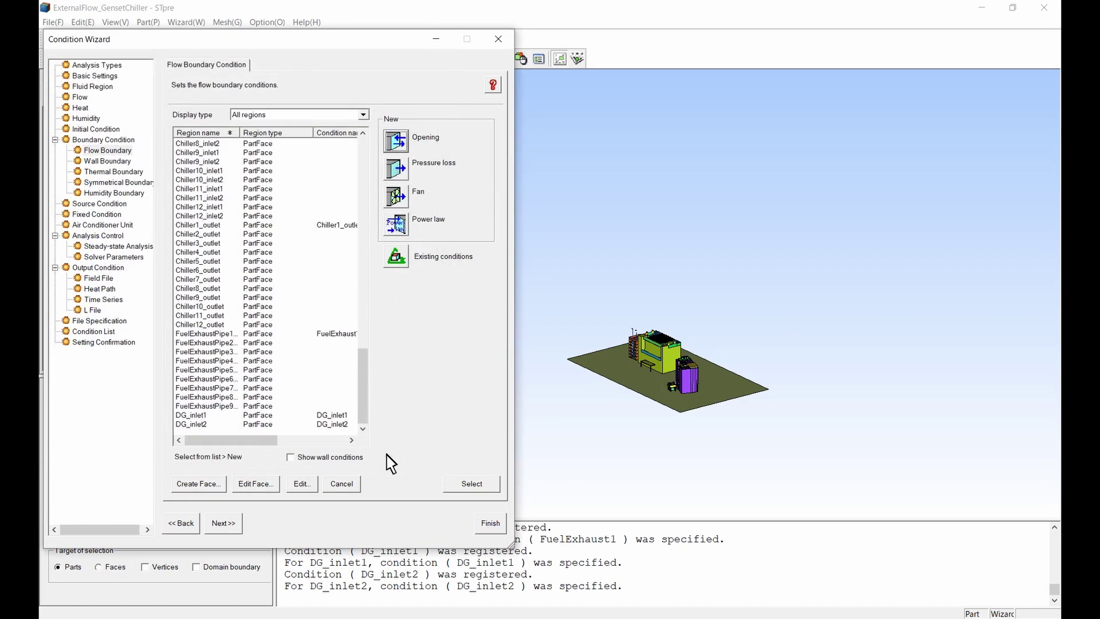
click(490, 523)
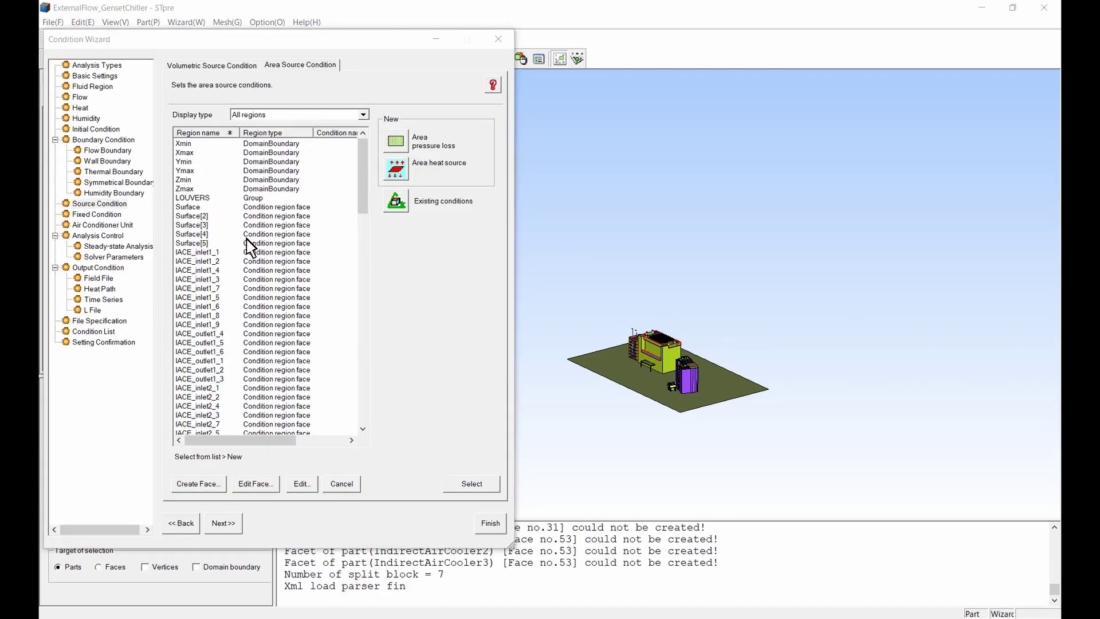
Apply an area pressure loss condition with a 70 % opening ratio and computed coefficient C to regions Surface through Surface[5].
click(199, 209)
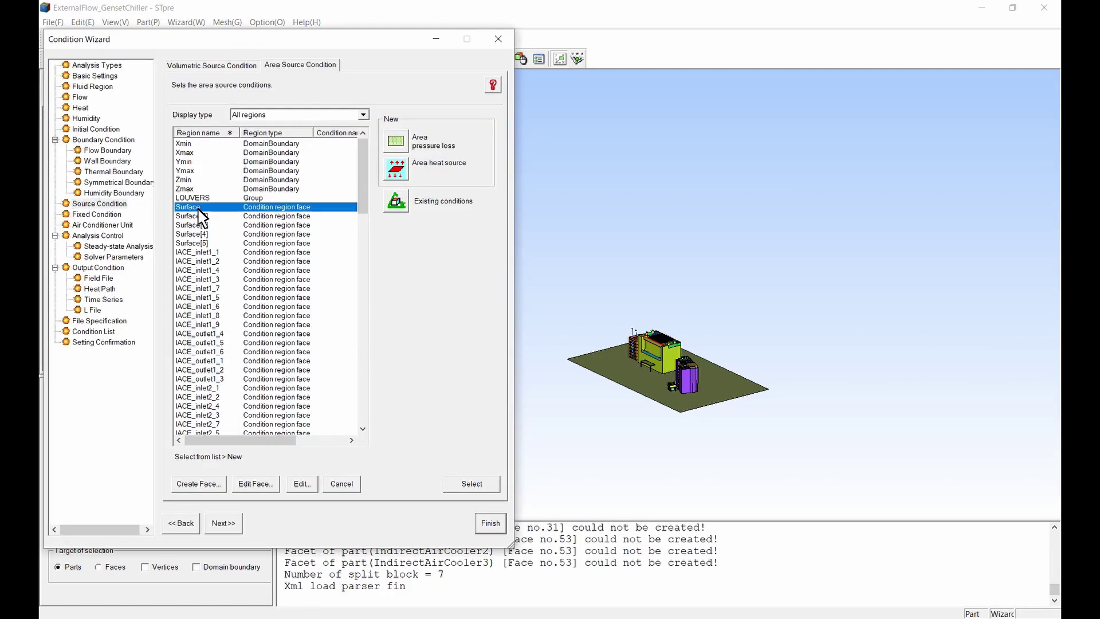
shift+click(203, 243)
click(399, 148)
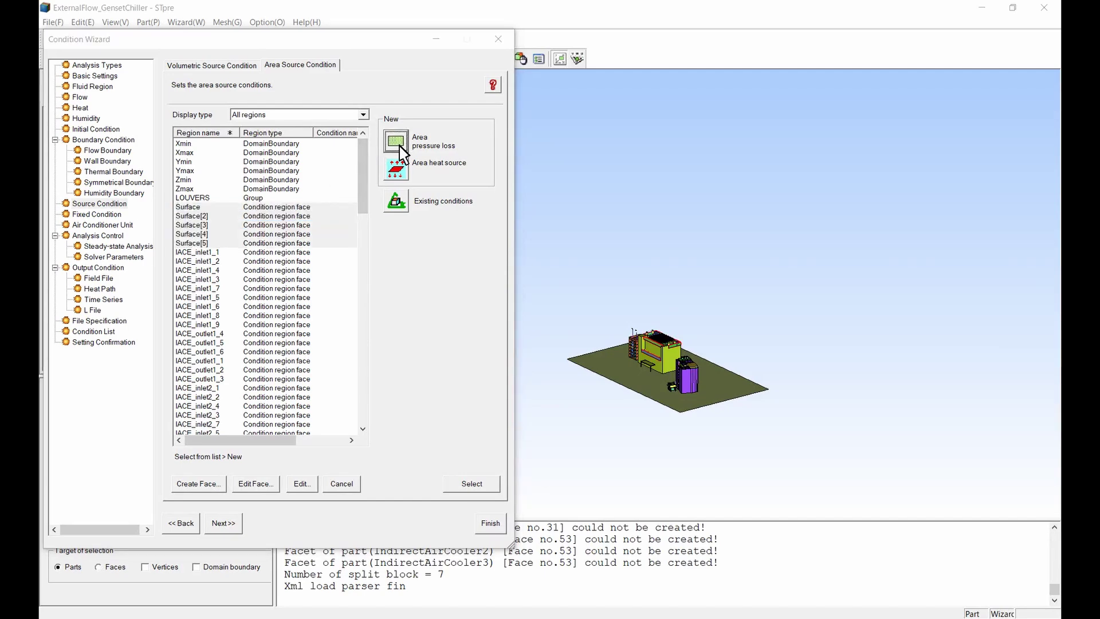
click(172, 166)
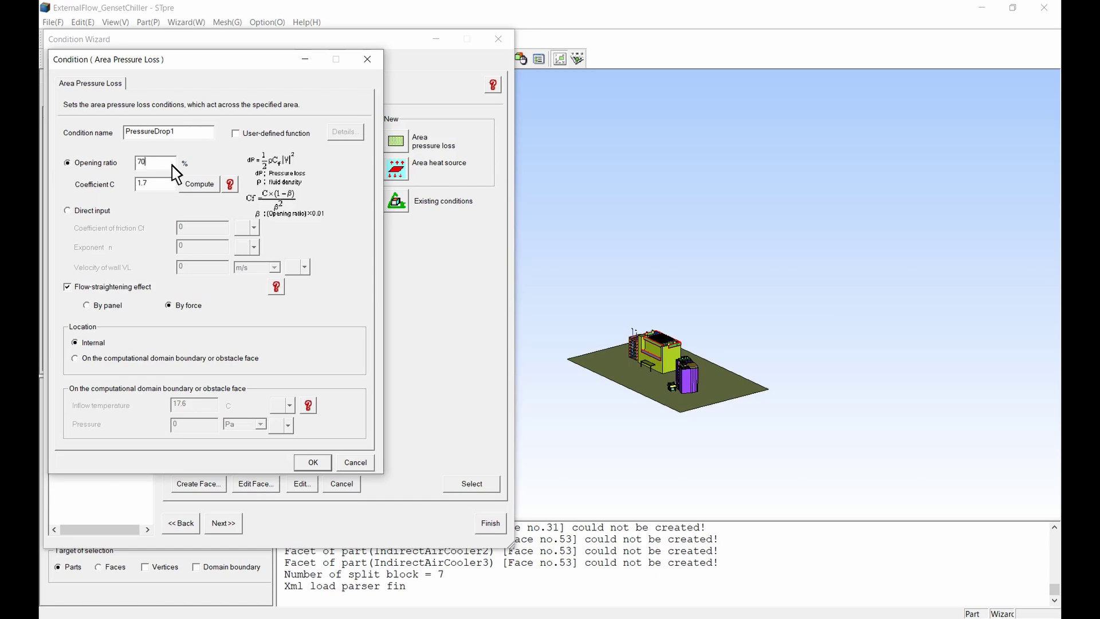
click(201, 188)
click(318, 464)
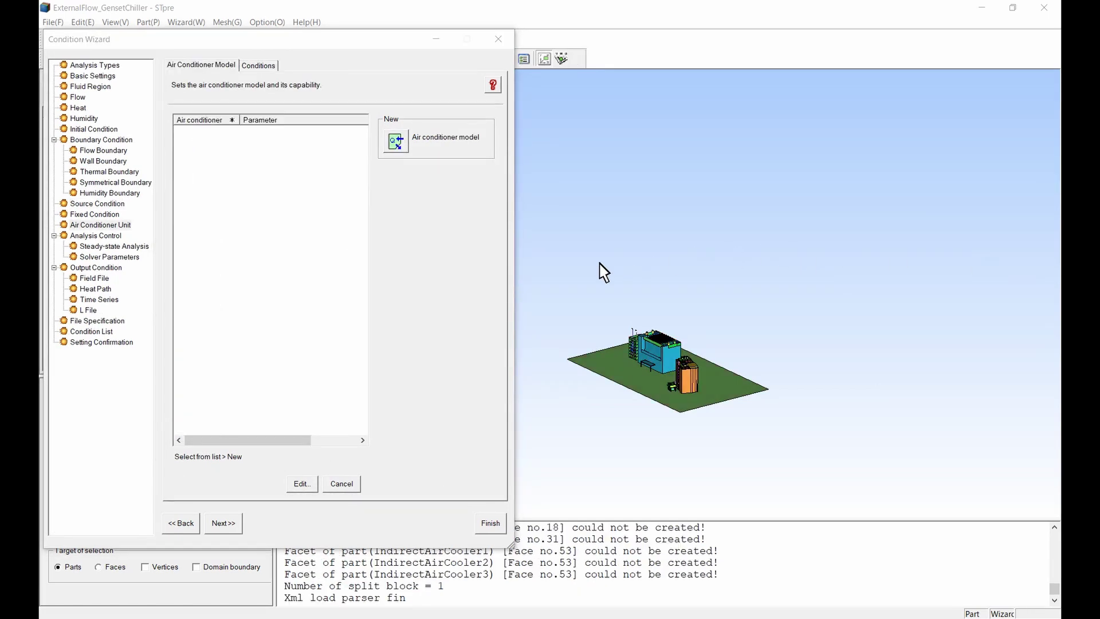
Create an air conditioner model named CTF with a heating capability of 3023.8 kW and 100% relative humidity as upper limit.
click(401, 147)
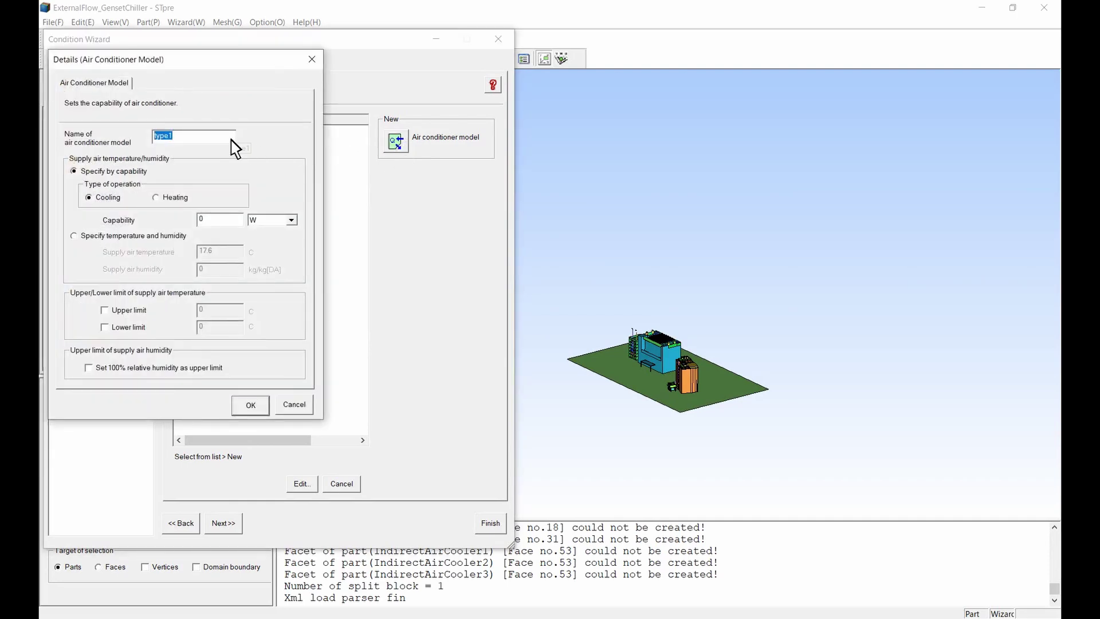
text(CTF)
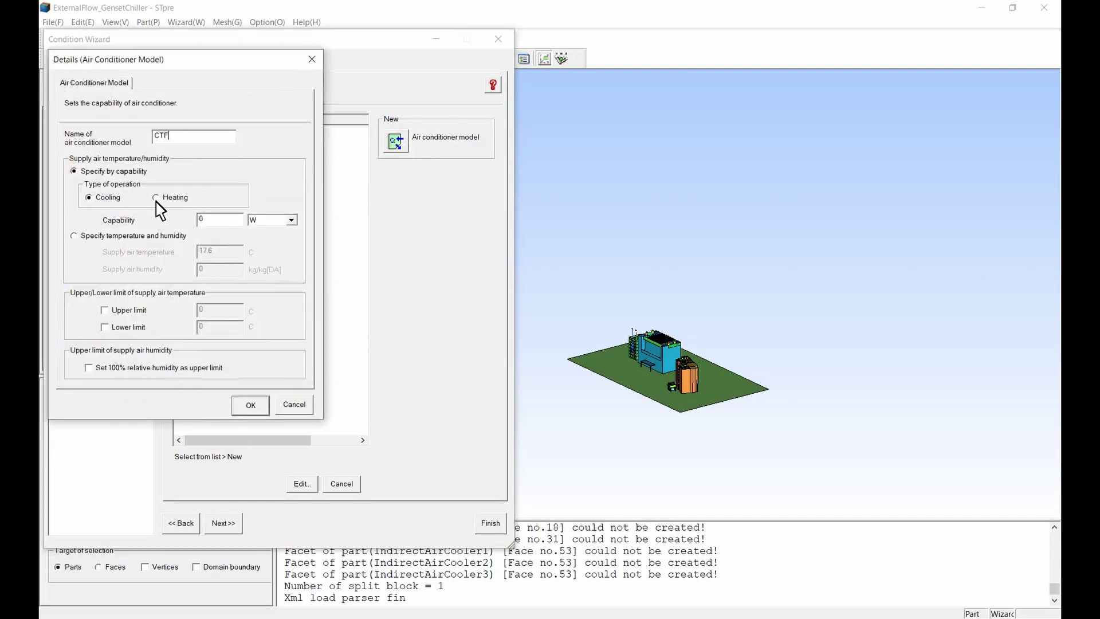
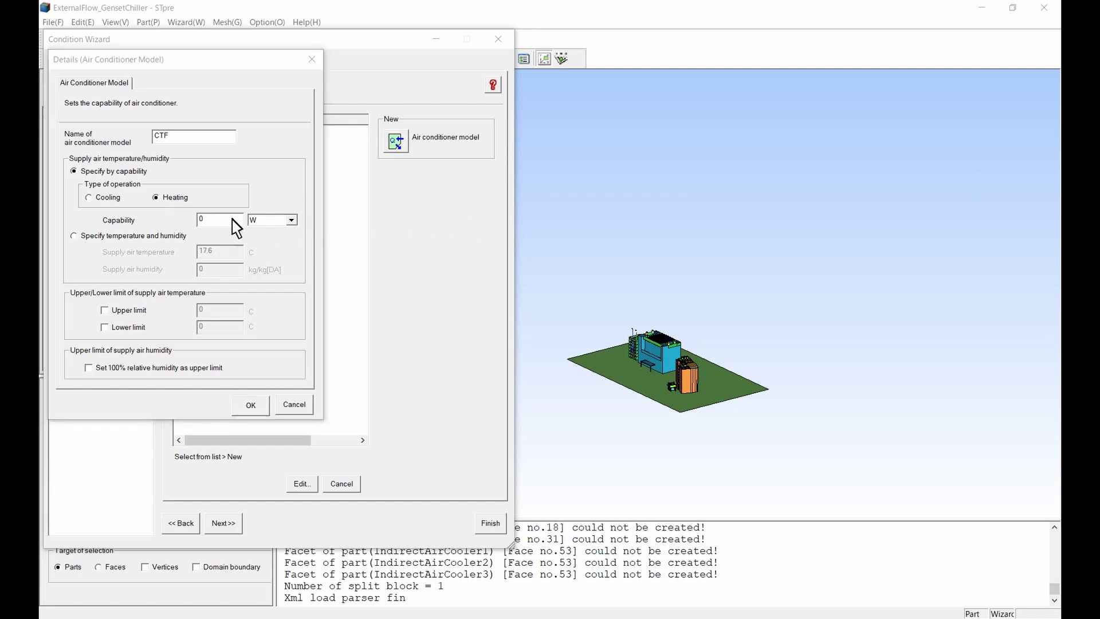
drag(231, 219, 183, 217)
text(3023.8)
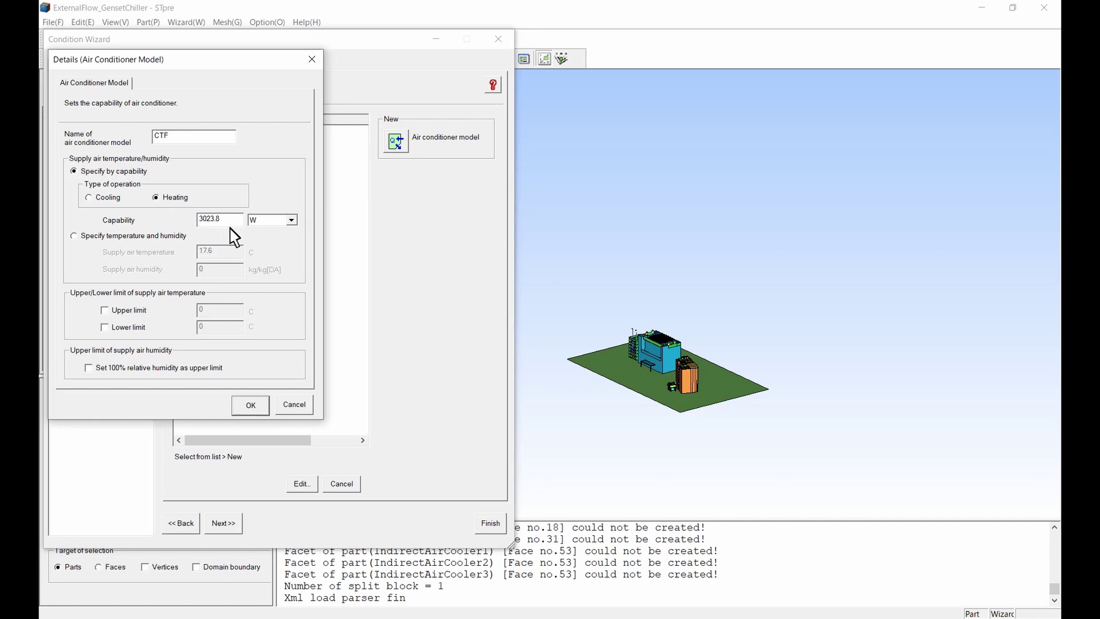
click(267, 239)
click(88, 370)
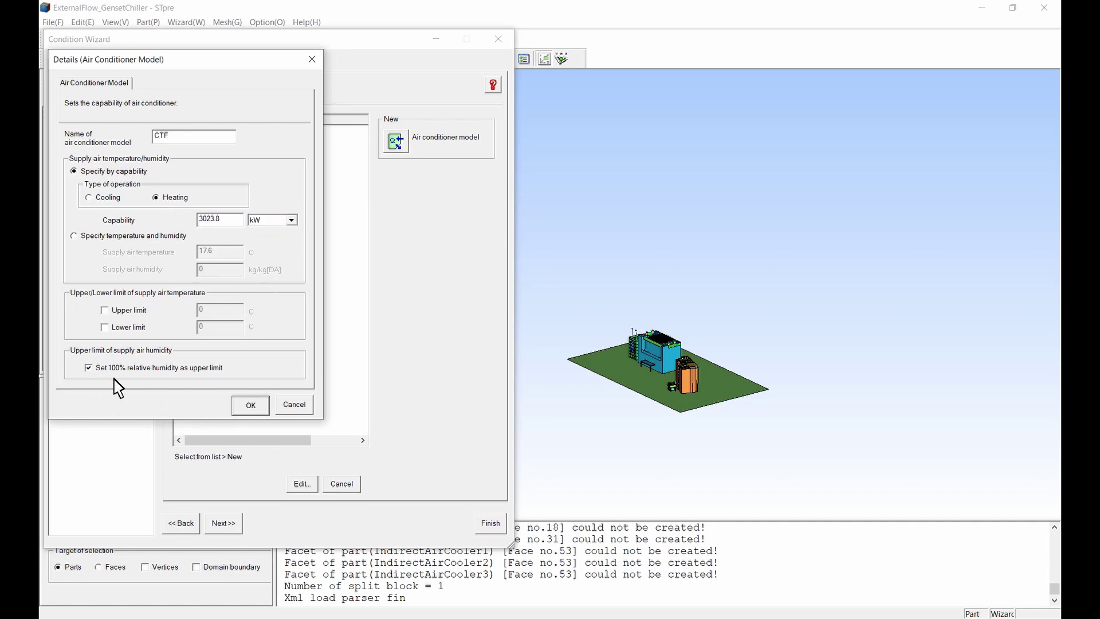
click(250, 405)
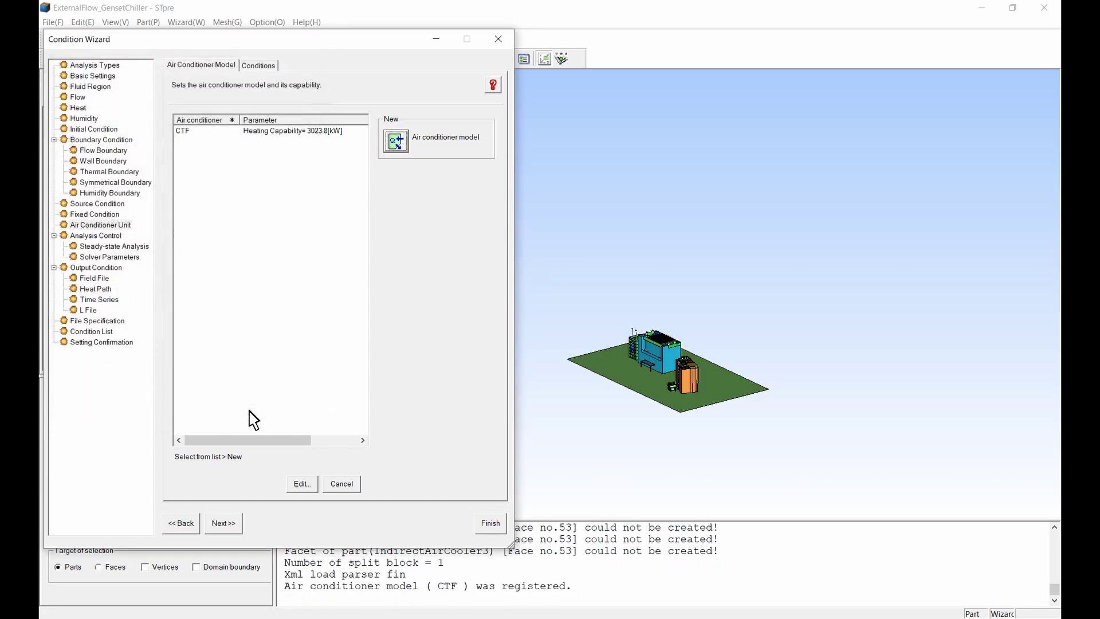
Create an air conditioner model named Chiller with a heating capability of 2198 kW.
click(396, 141)
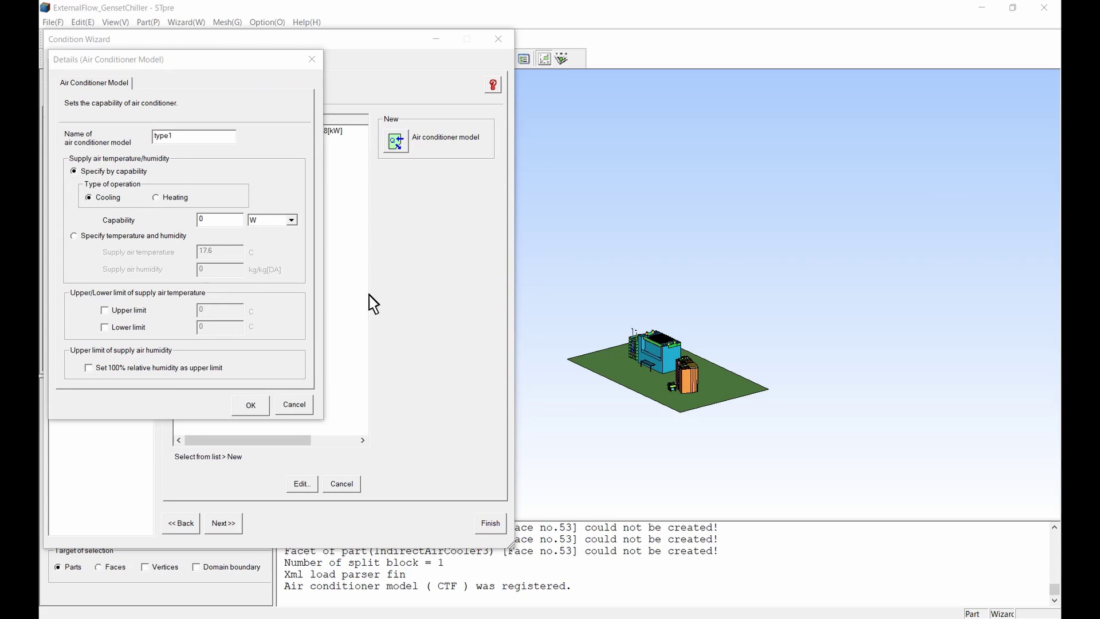
click(159, 146)
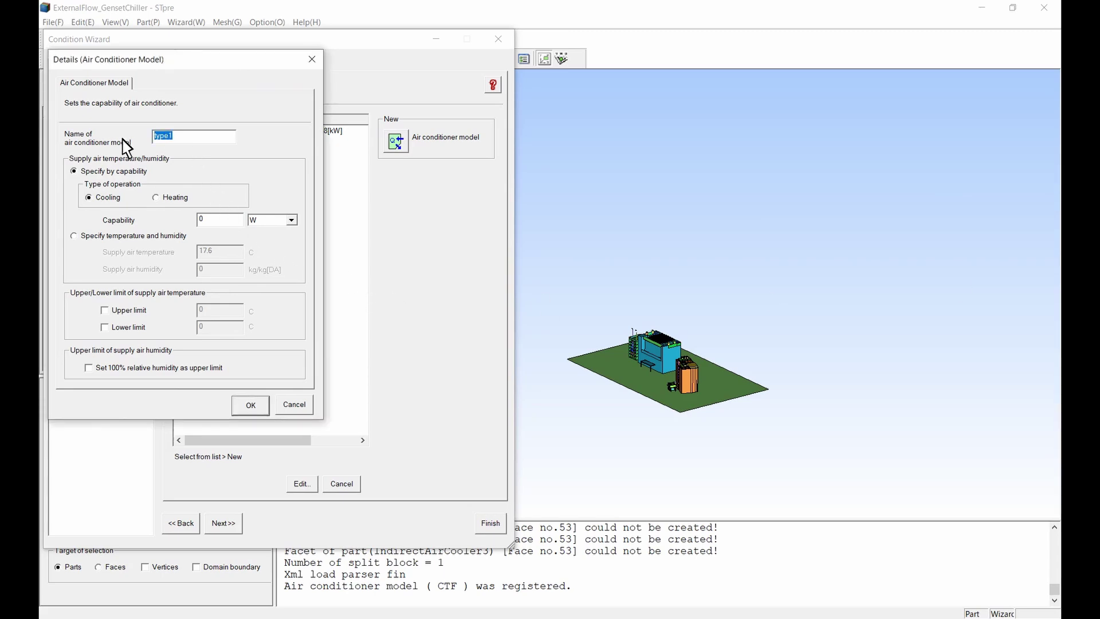
text(Chiller)
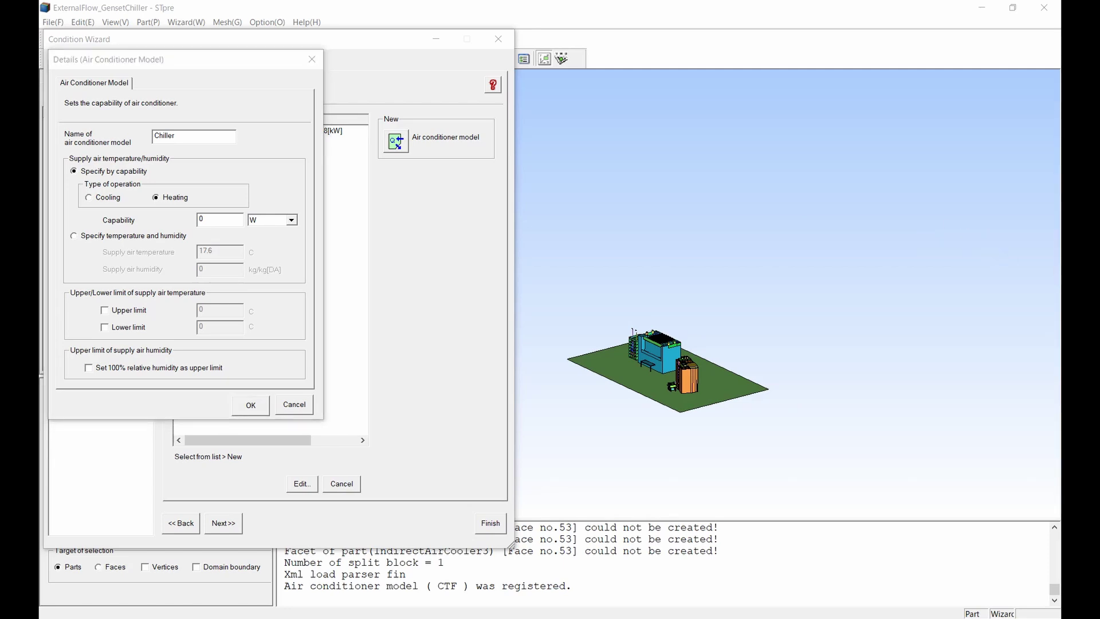
click(228, 222)
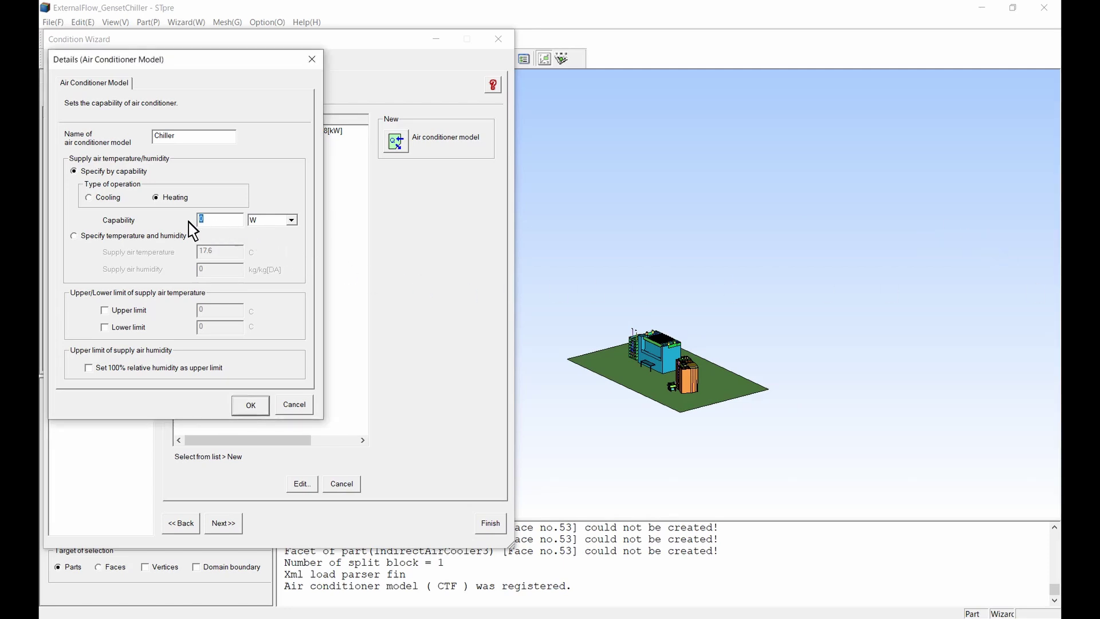
text(2198)
click(269, 221)
click(251, 405)
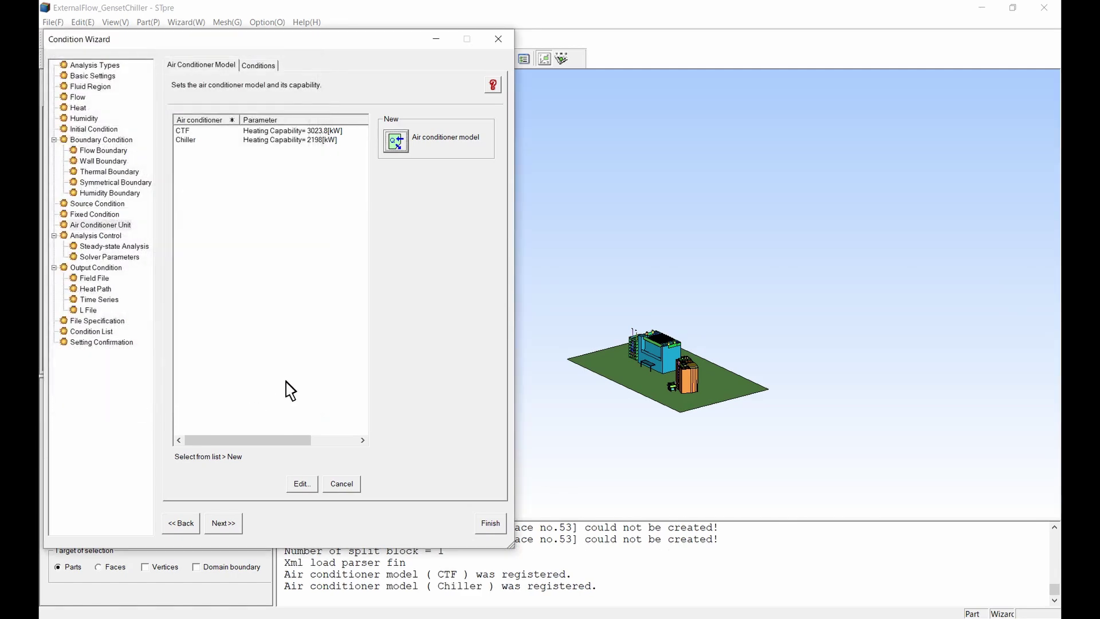
Create an air conditioner model named DGH1 with a heating capability of 3333.6 kW.
click(396, 141)
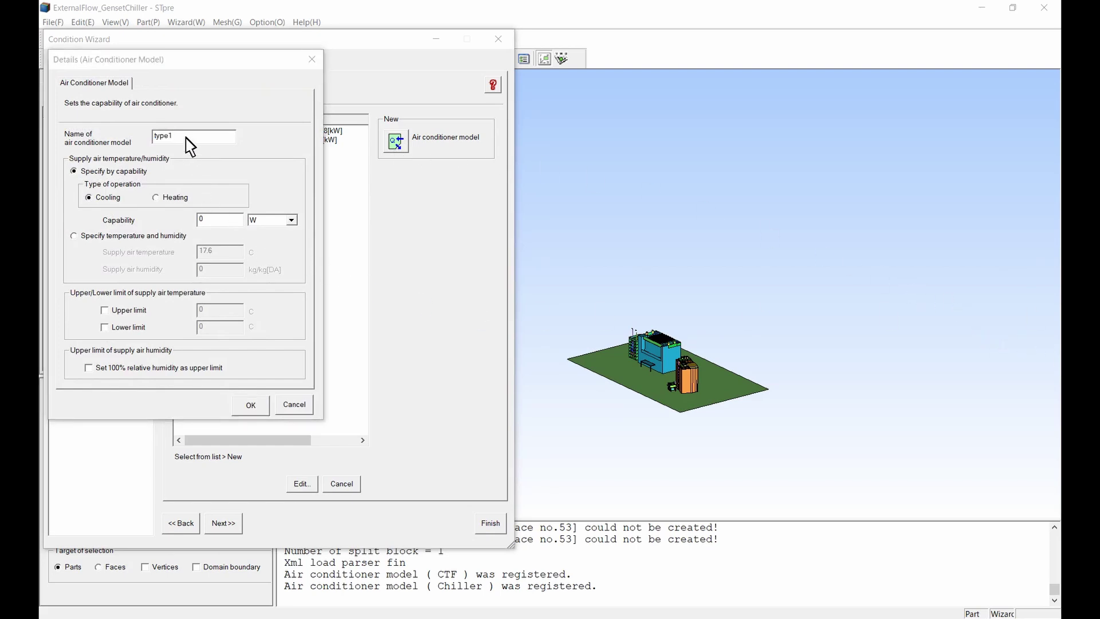
click(143, 136)
text(DGH1)
click(216, 220)
text(3333.6)
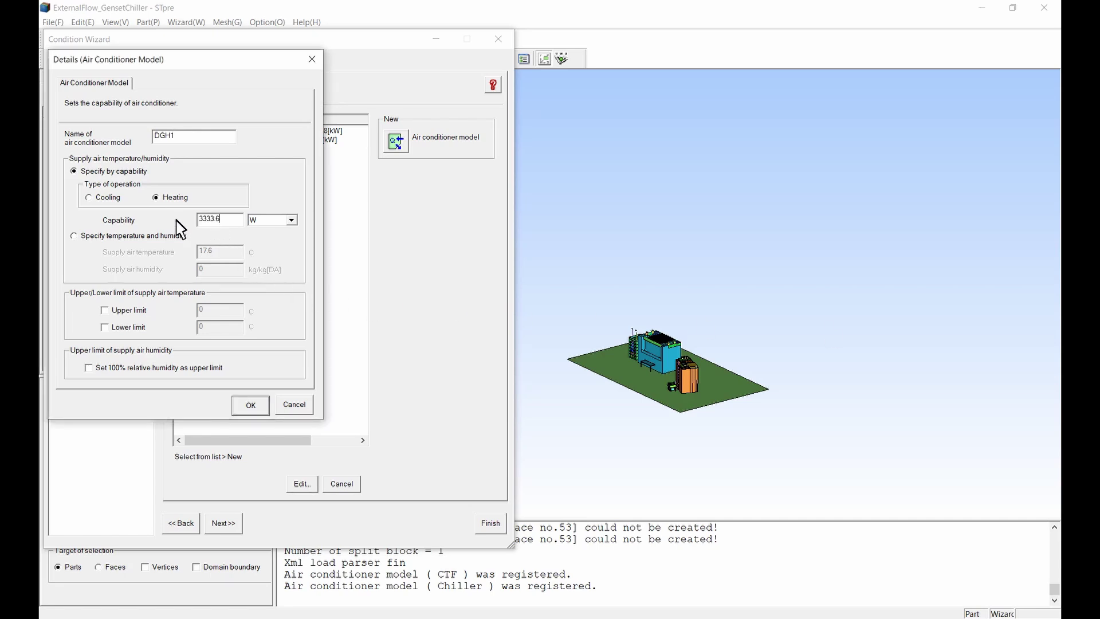
click(275, 221)
click(266, 239)
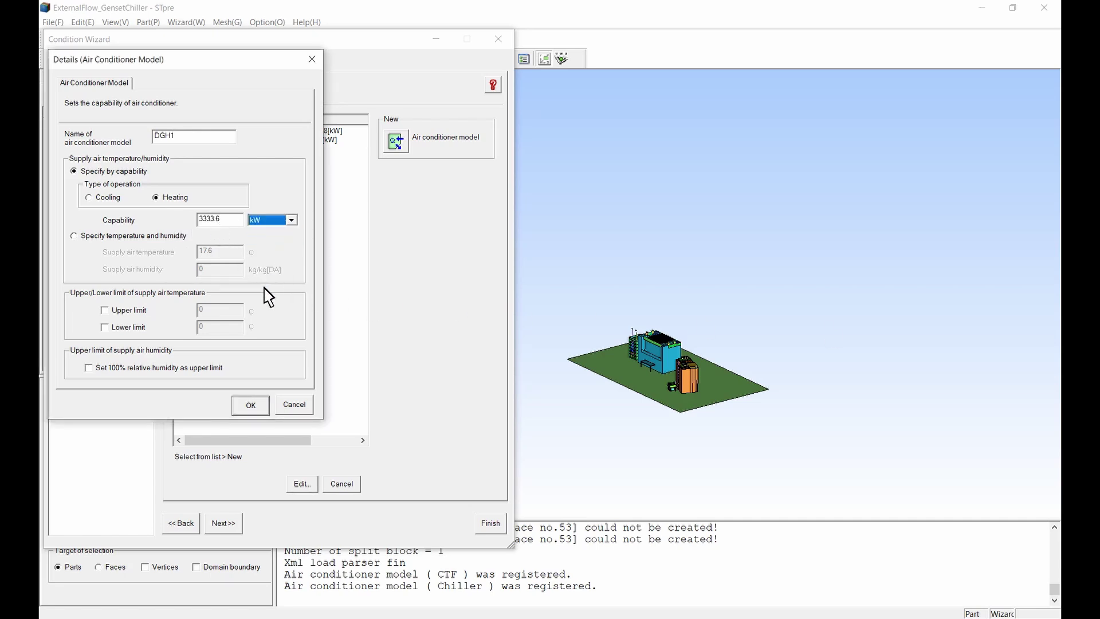
click(250, 405)
Create an air conditioner model named DGH2 with a heating capability of 1389 kW.
click(398, 146)
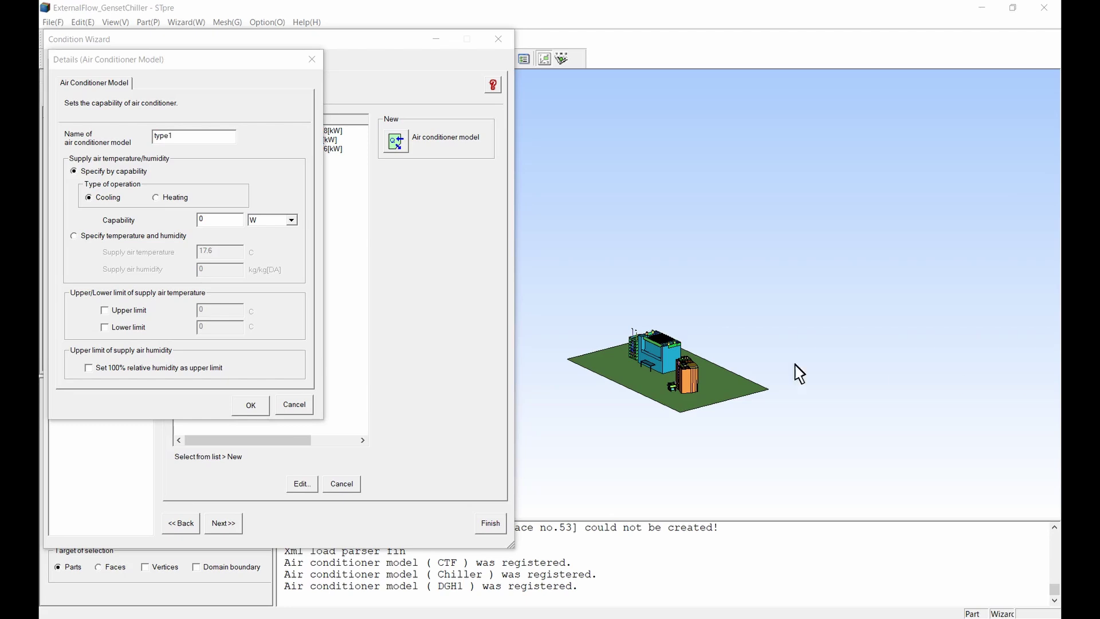
drag(195, 140, 155, 137)
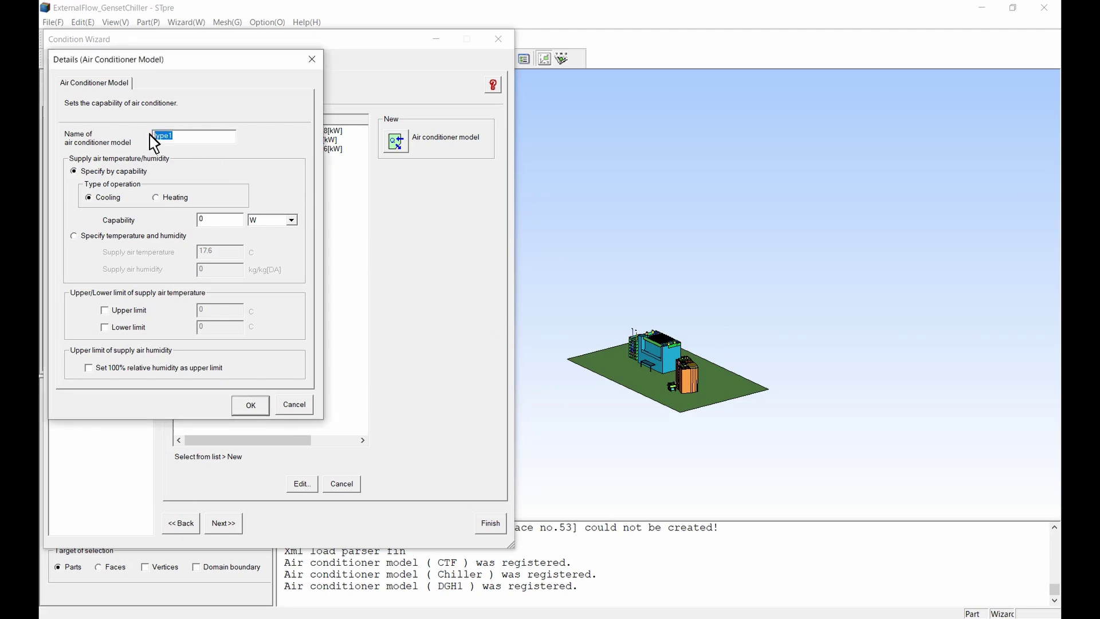
text(DGH2)
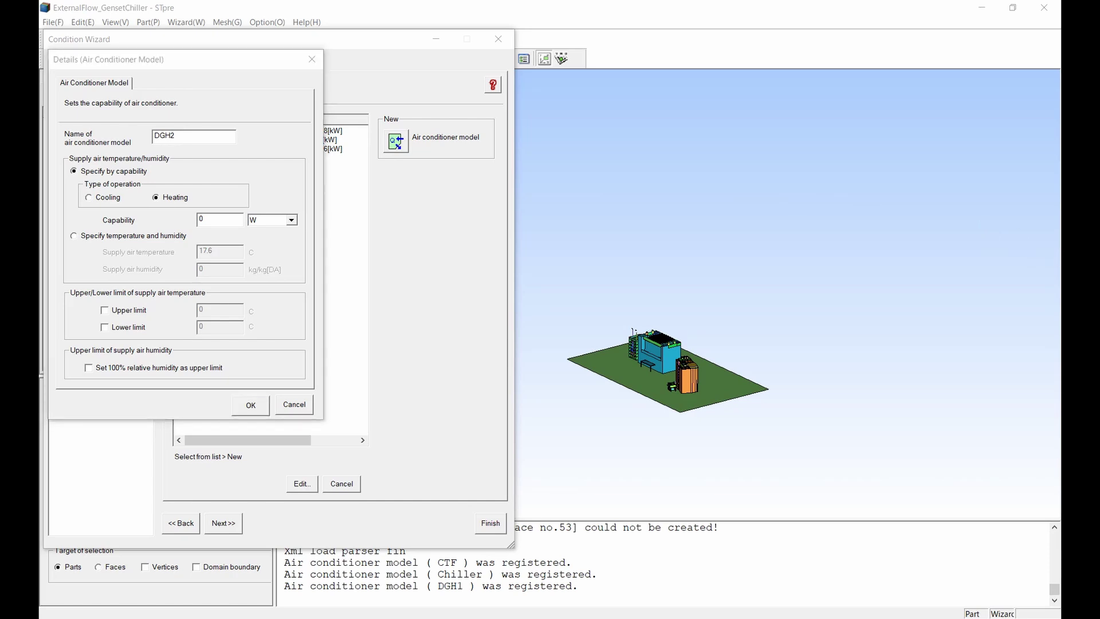
double_click(221, 219)
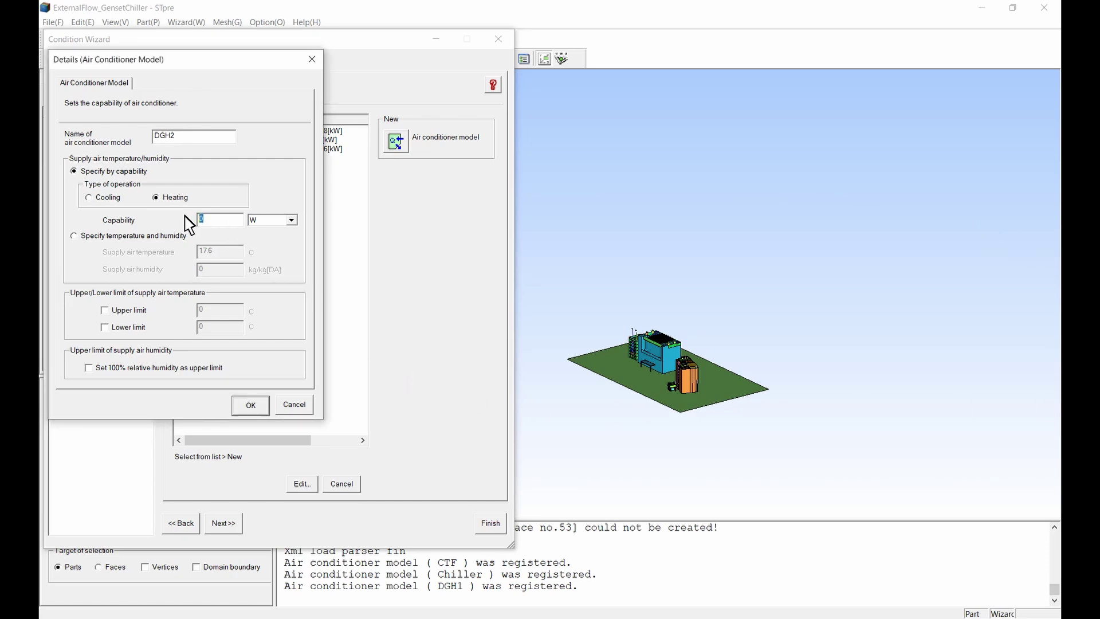
text(1389)
click(260, 239)
click(252, 405)
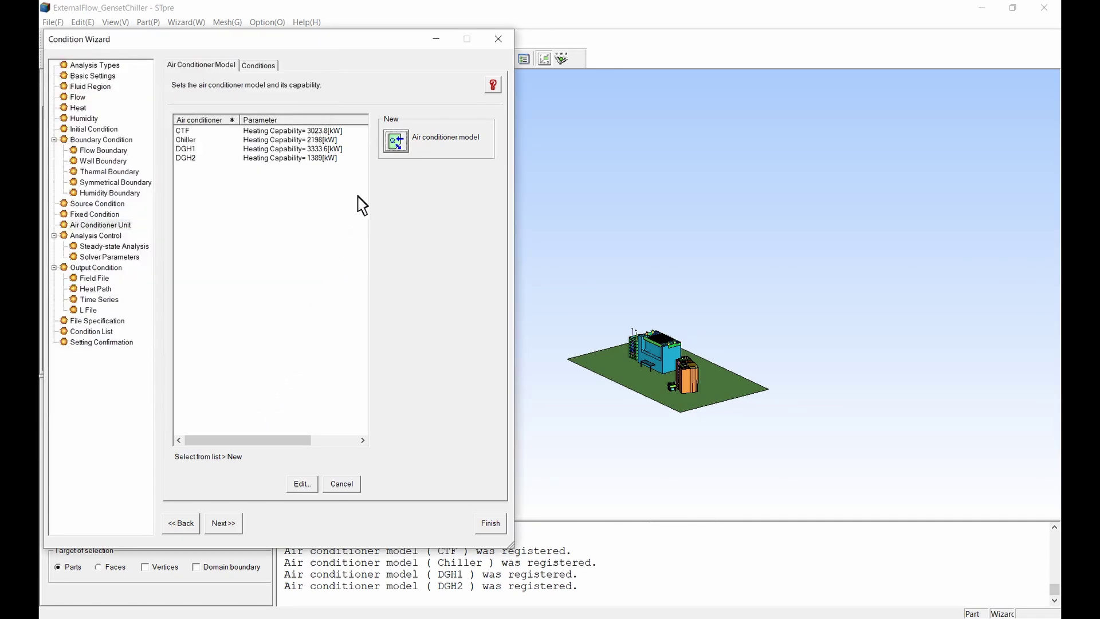
Create an air conditioner model named IACE with a heating capability of 238.71 kW.
click(394, 144)
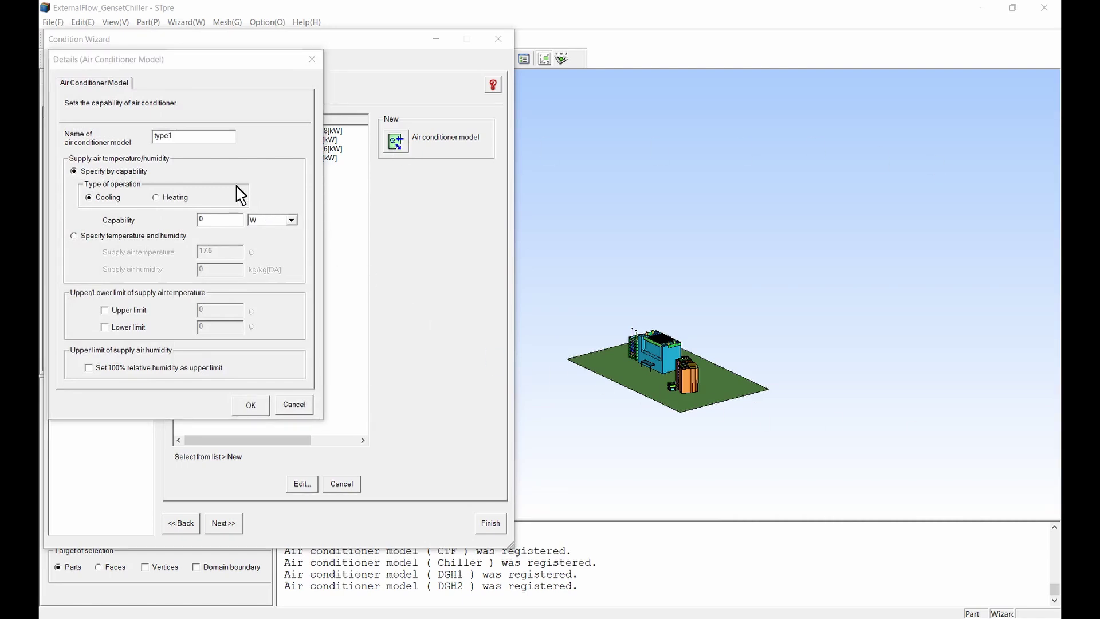
click(184, 150)
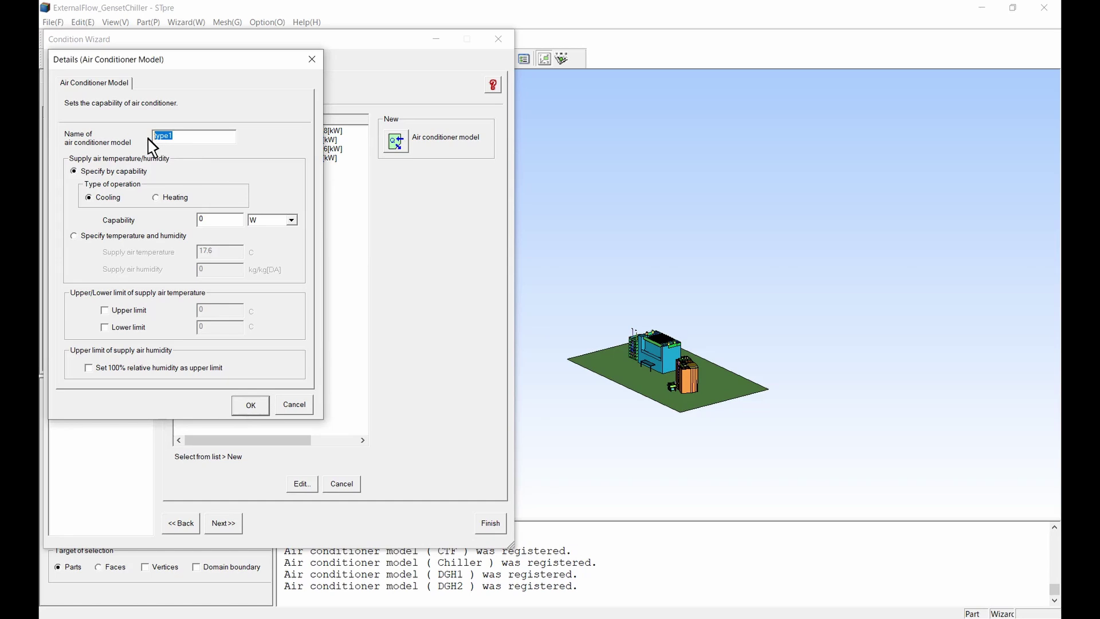
text(IACE)
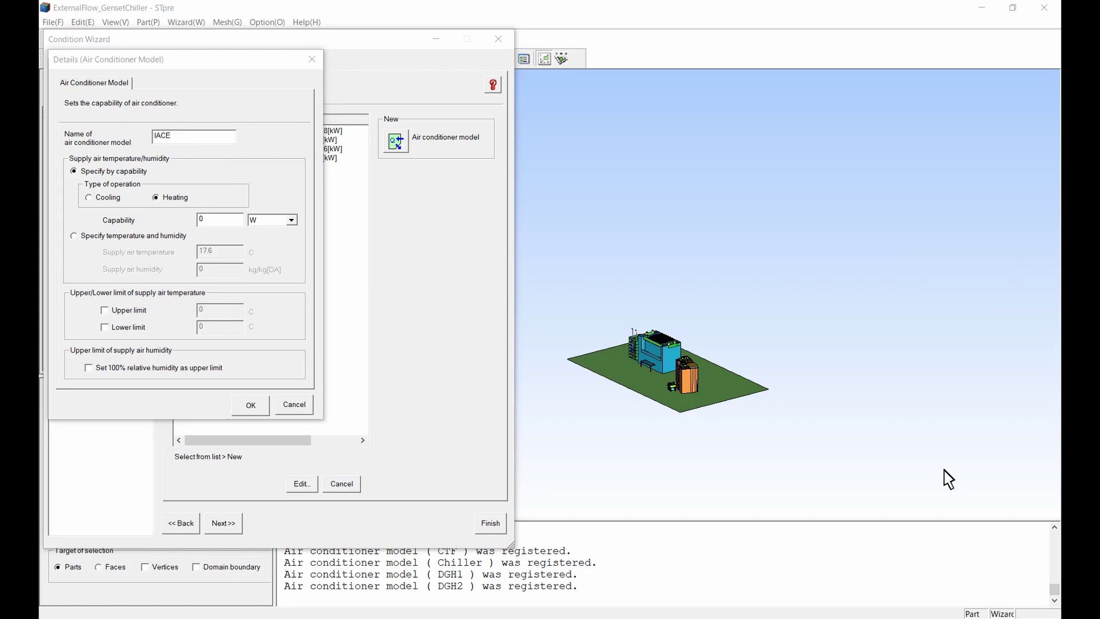
click(207, 221)
drag(206, 221, 196, 223)
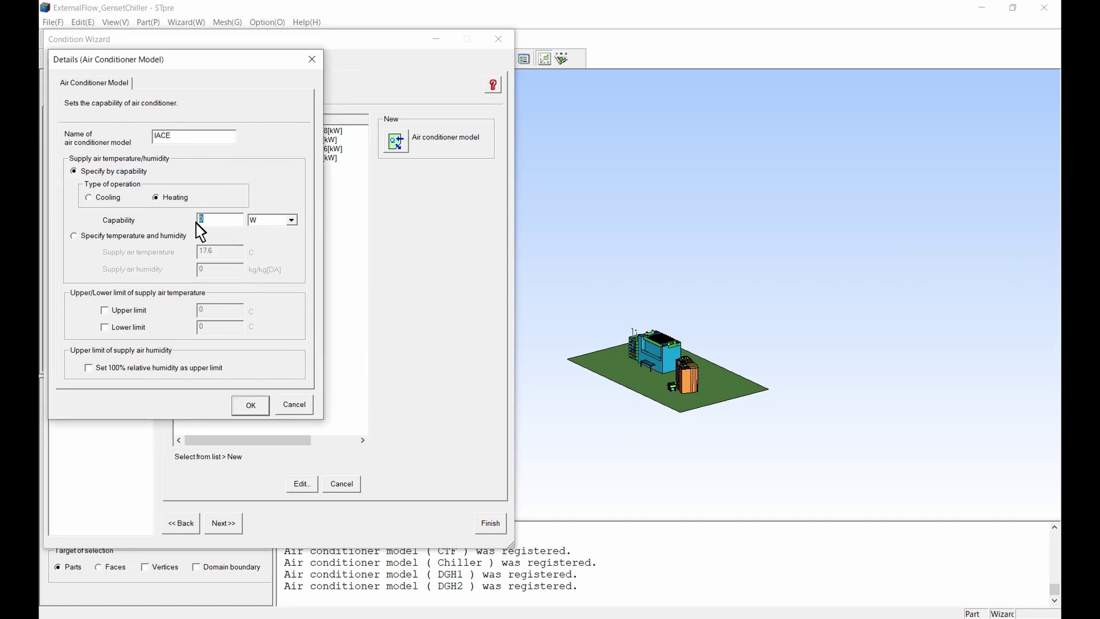
text(238.71)
click(263, 219)
click(263, 241)
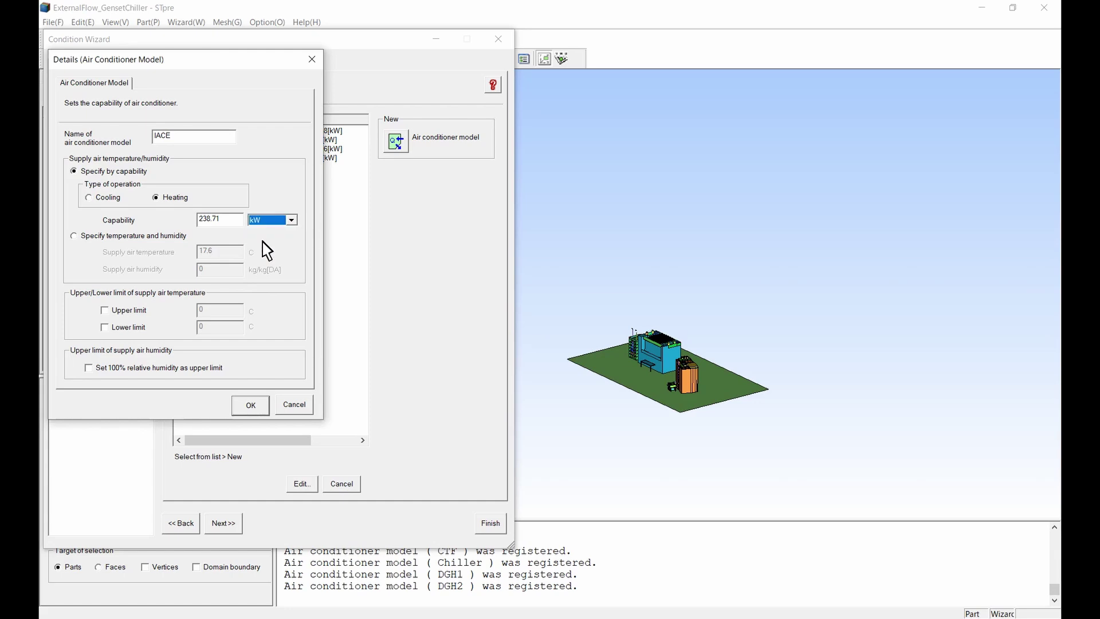
click(251, 405)
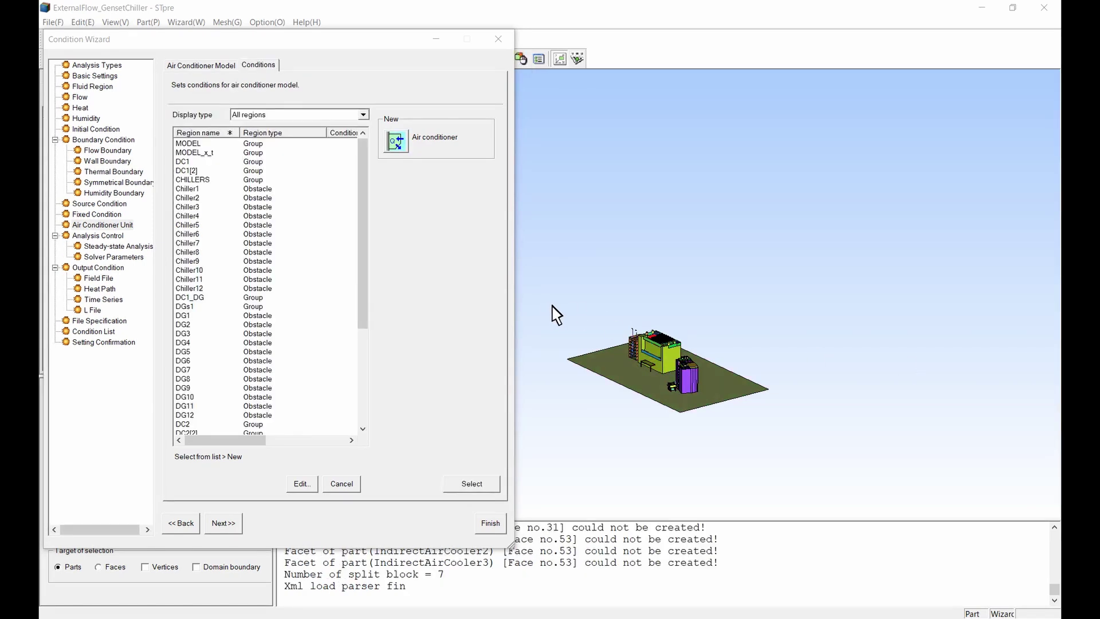
Assign a new air conditioner condition using the Chiller model to the Chiller1 region.
click(197, 189)
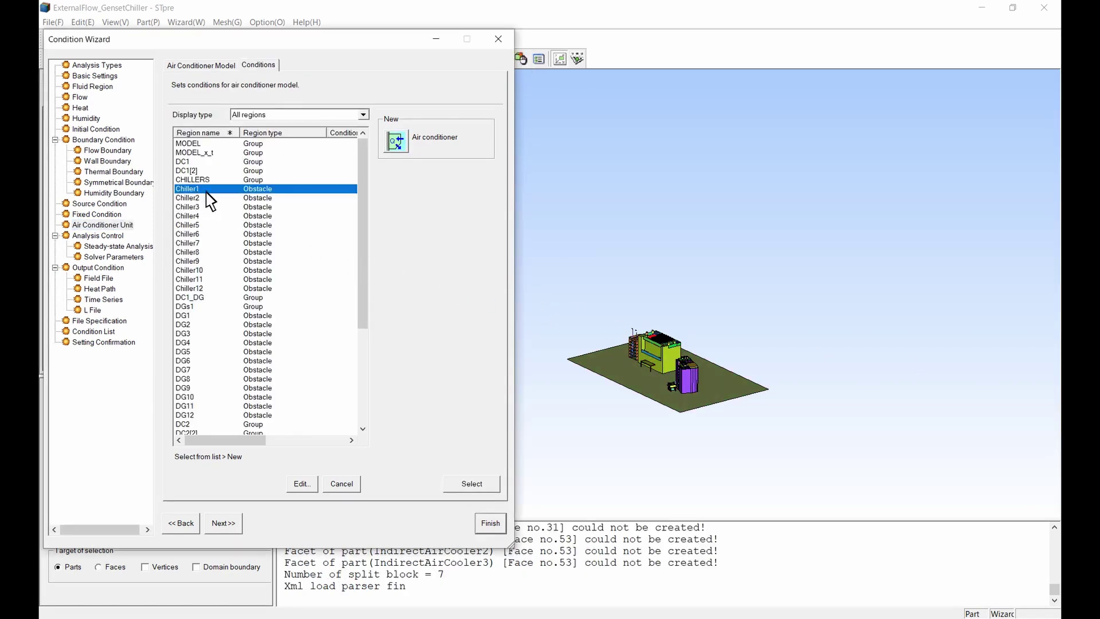
click(399, 148)
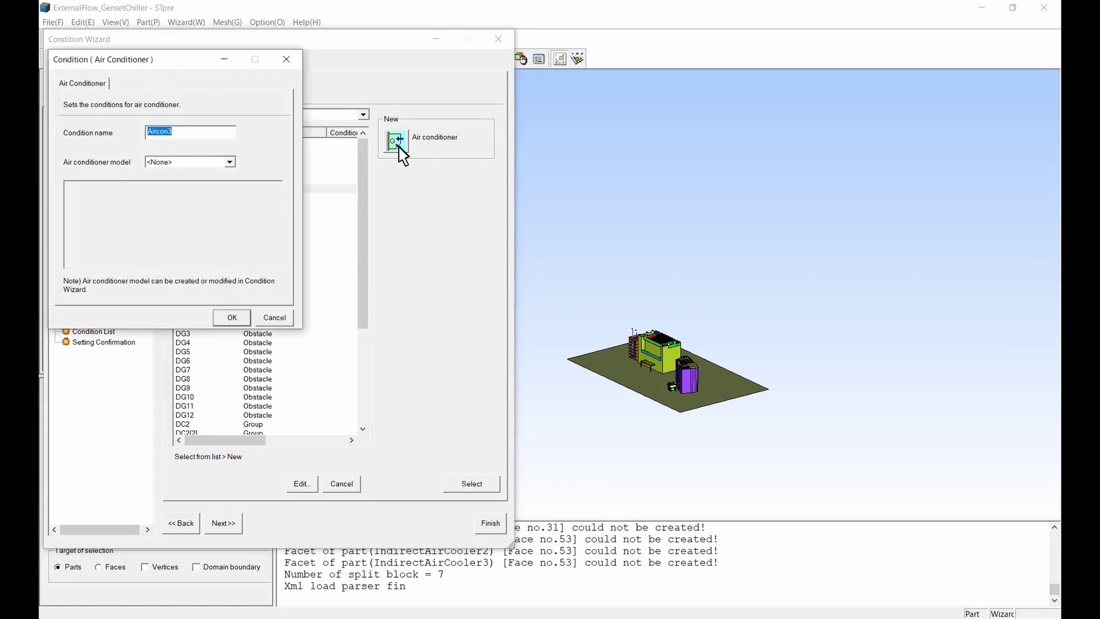
click(229, 162)
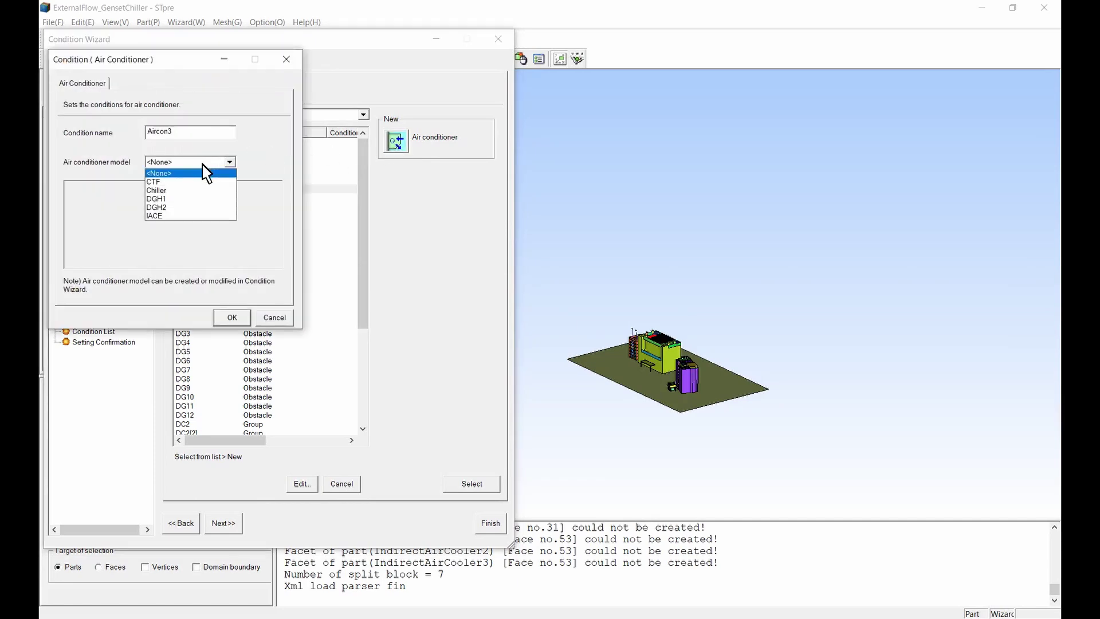
click(197, 191)
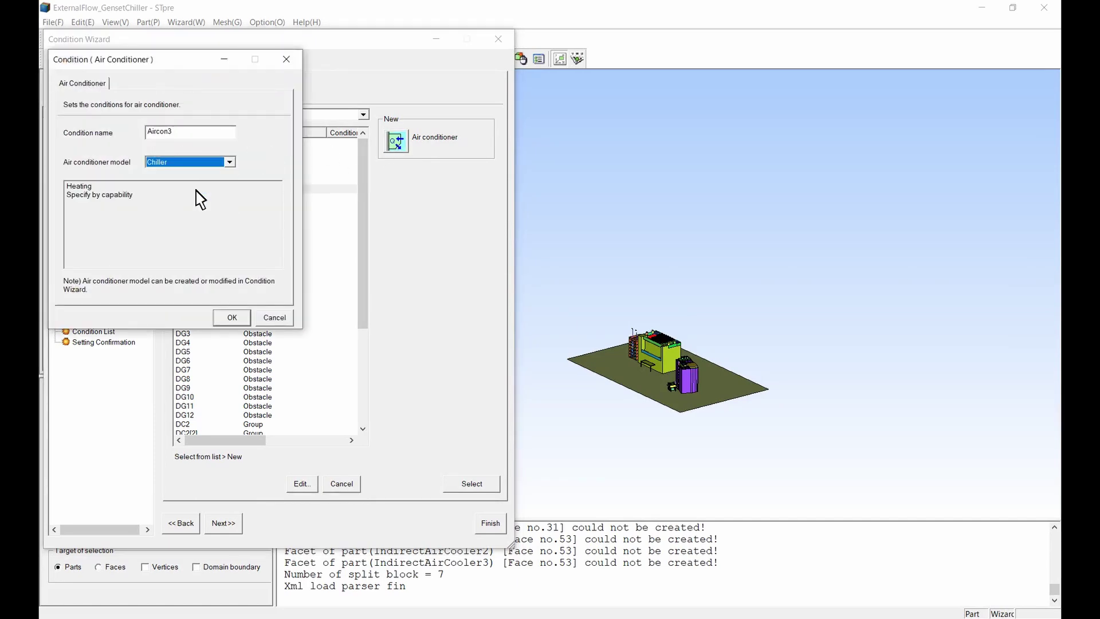
click(231, 317)
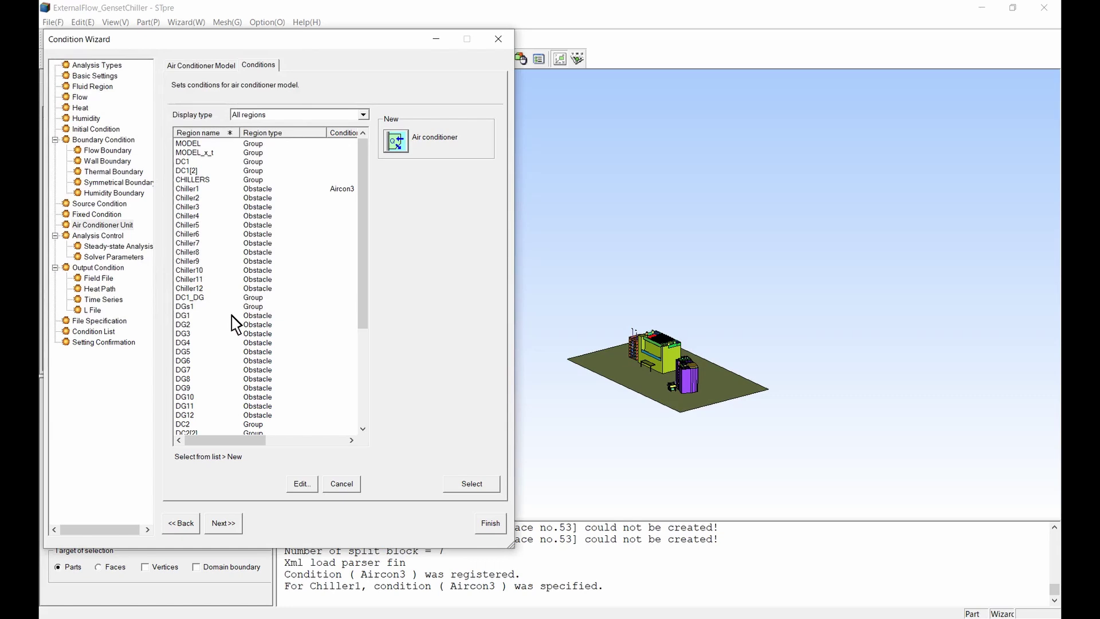
Assign a new air conditioner condition using the DGH1 model to the DGs1 group.
click(190, 308)
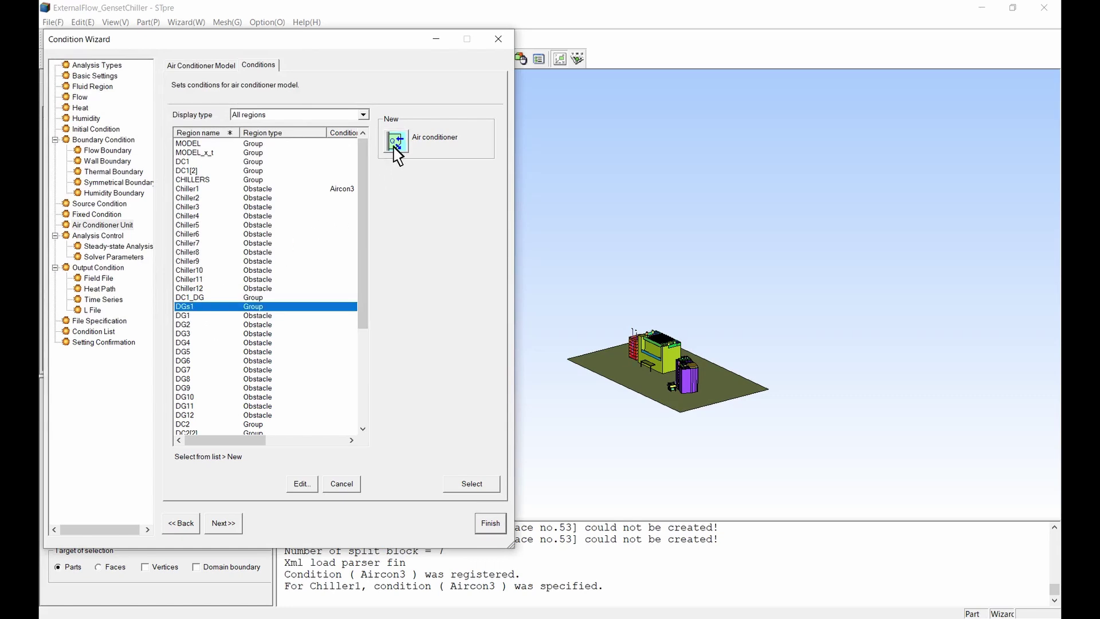
click(396, 145)
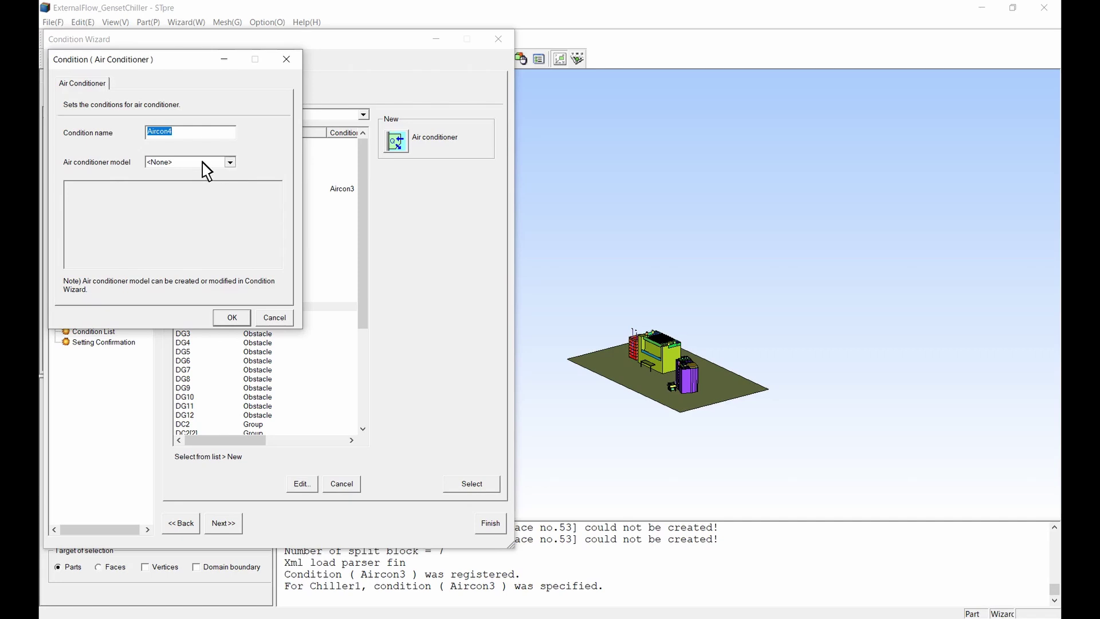
click(202, 163)
click(197, 199)
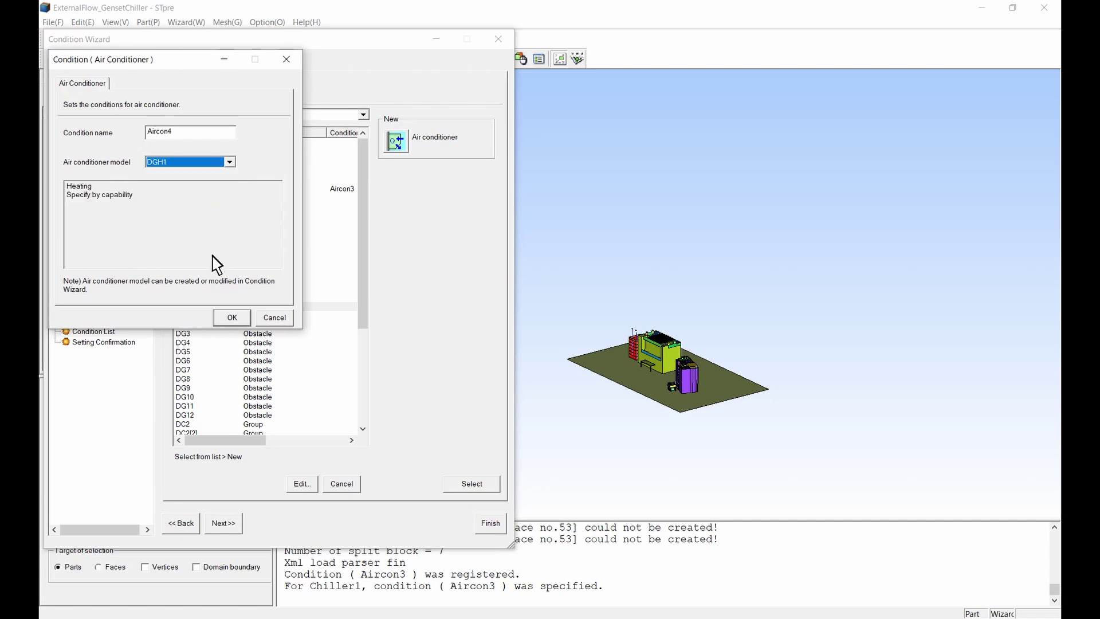
click(234, 317)
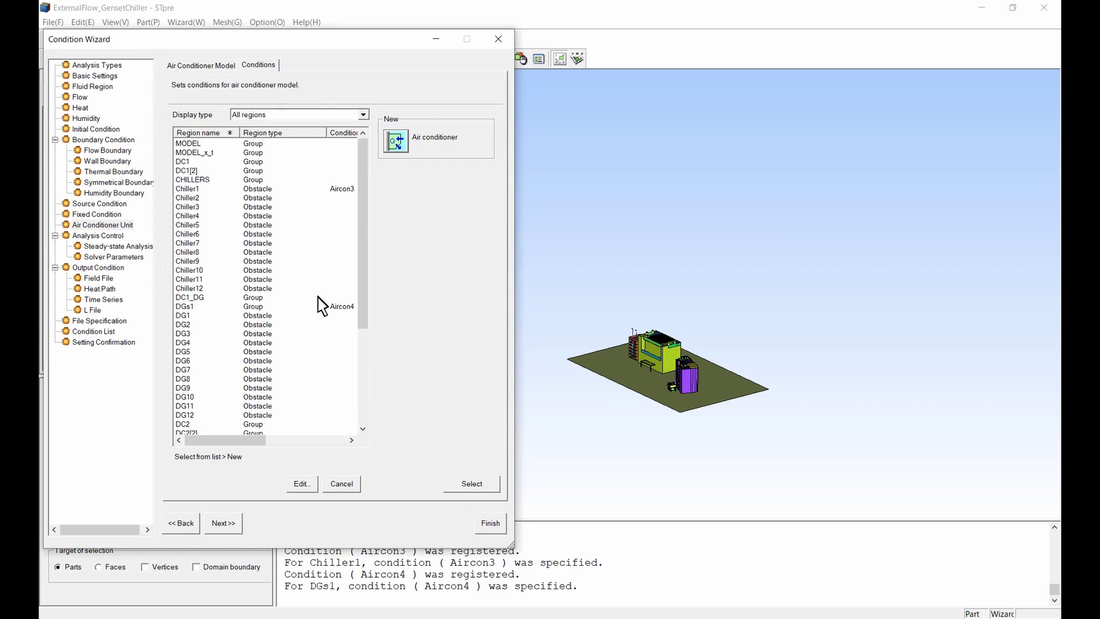
Assign a new air conditioner condition using the IACE model to the IAC1 group.
drag(366, 298, 363, 388)
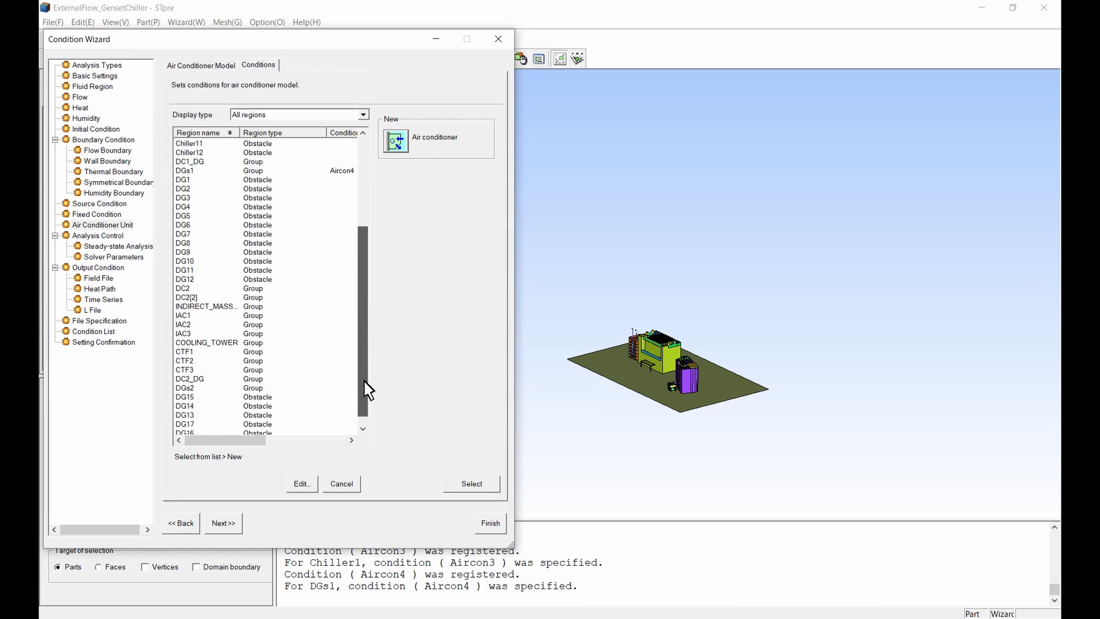
click(189, 307)
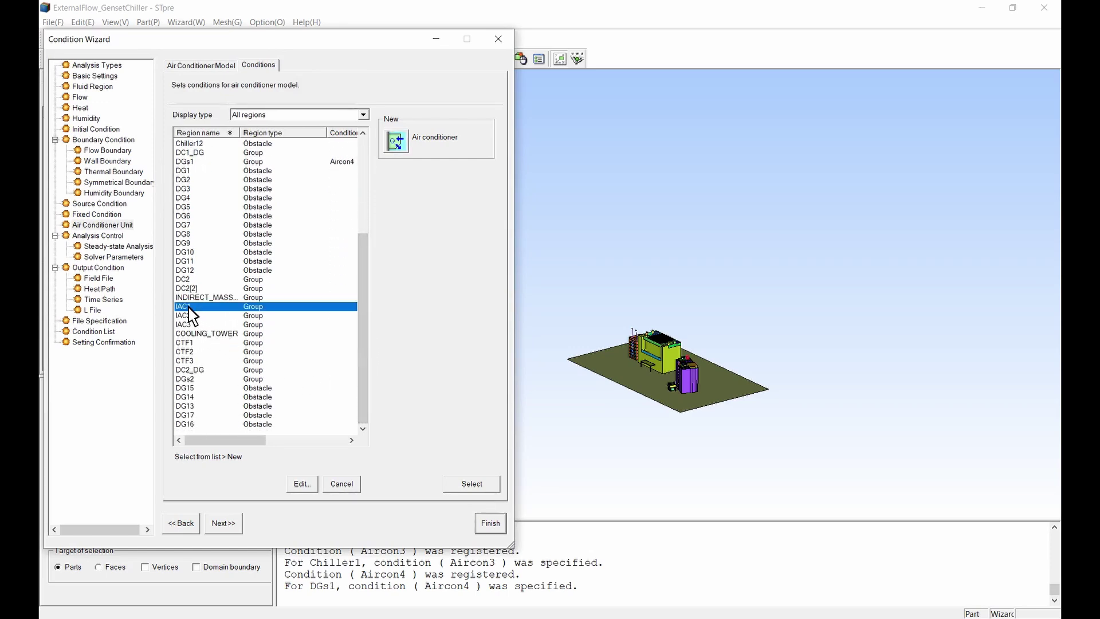
click(393, 148)
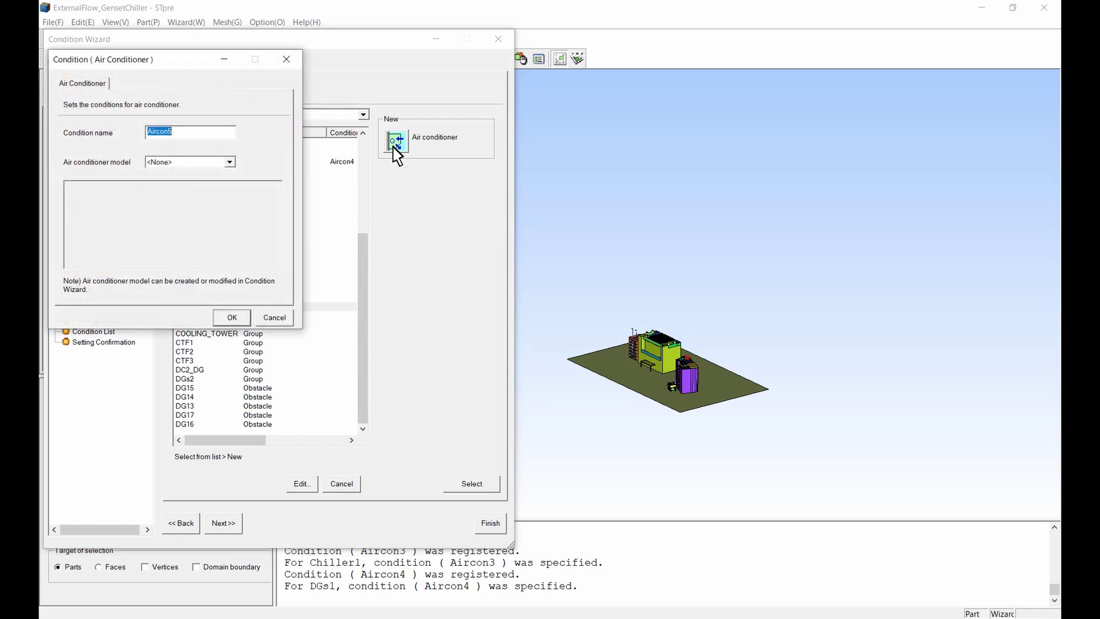
click(209, 165)
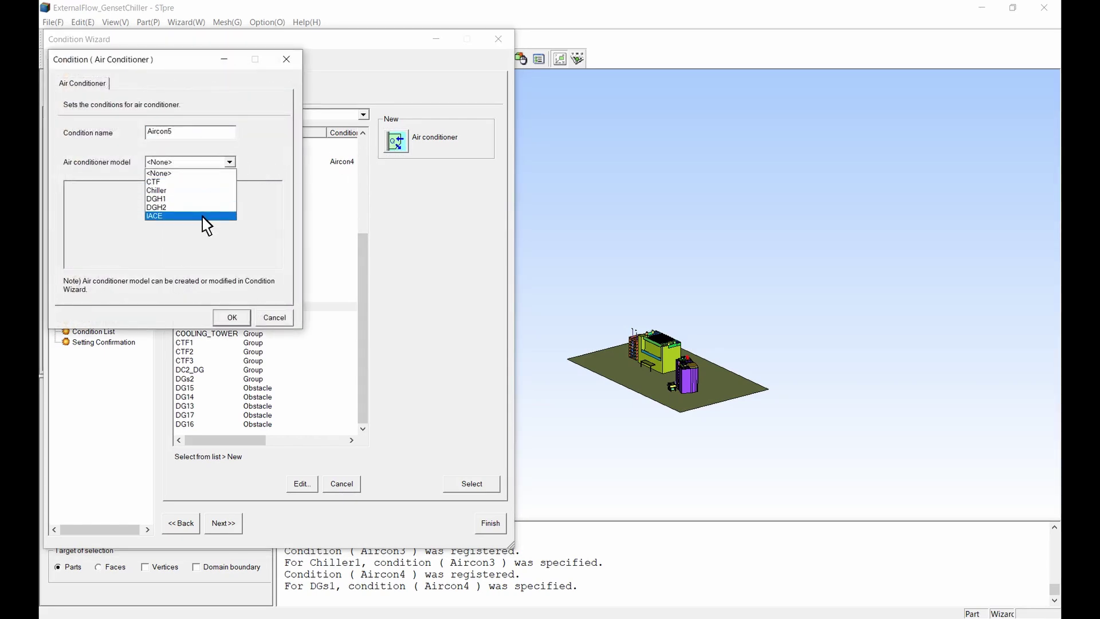
click(203, 217)
click(232, 318)
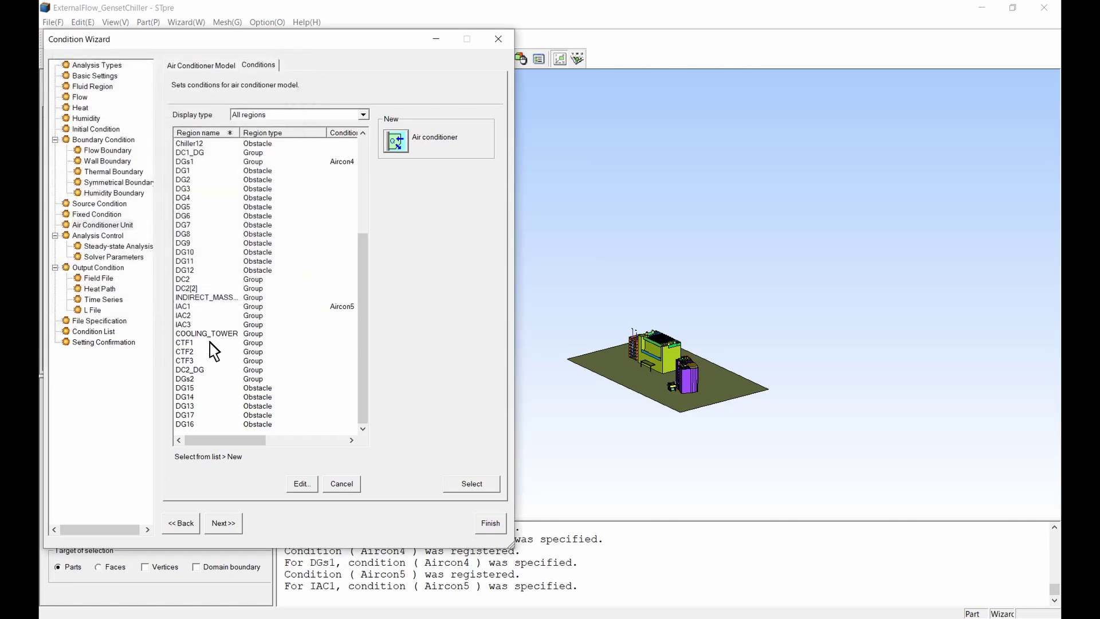
Assign a new air conditioner condition using the CTF model to the CTF1 group.
click(194, 343)
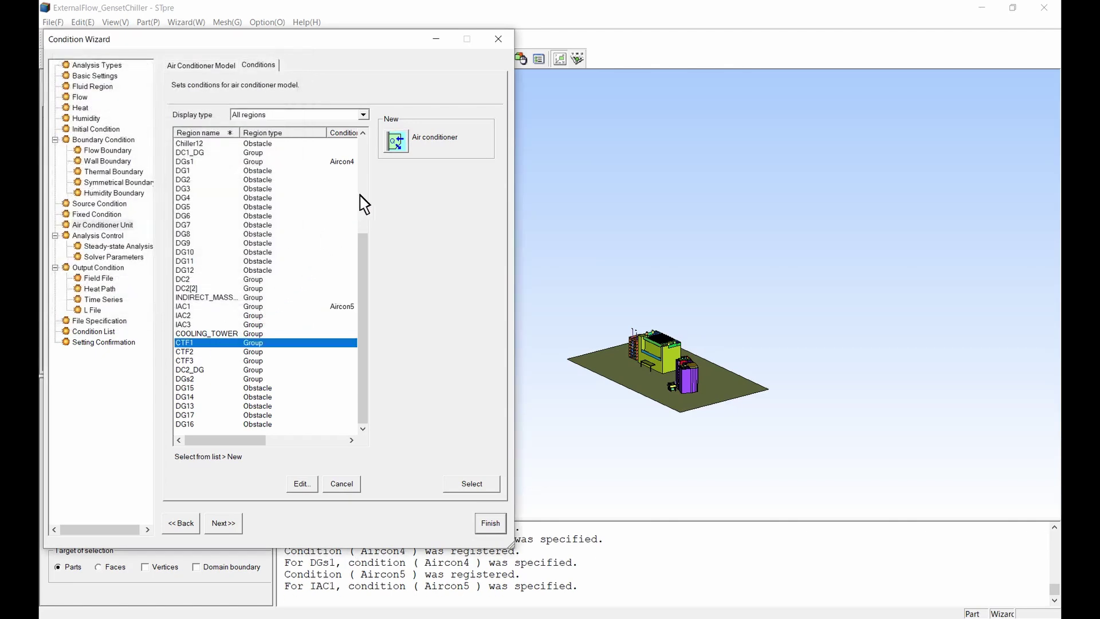
click(394, 148)
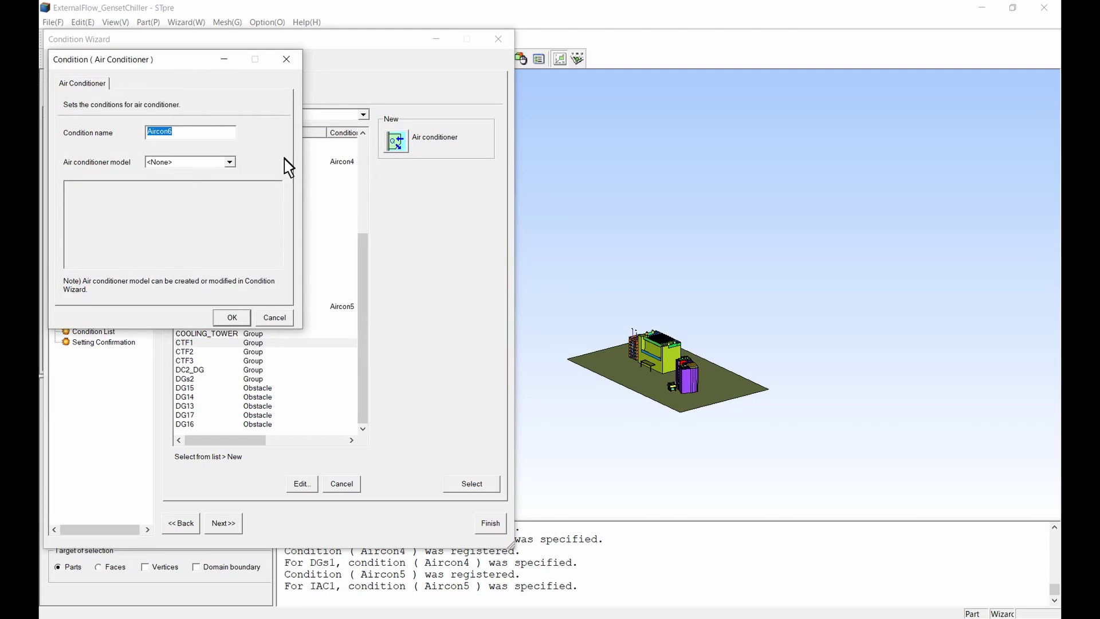
click(210, 163)
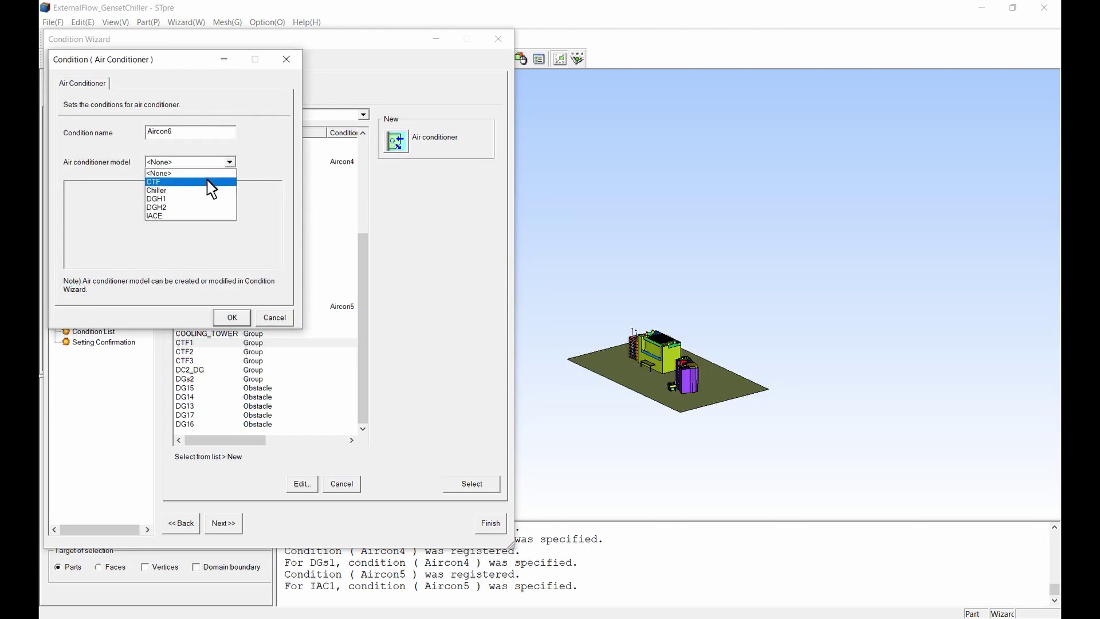
click(209, 177)
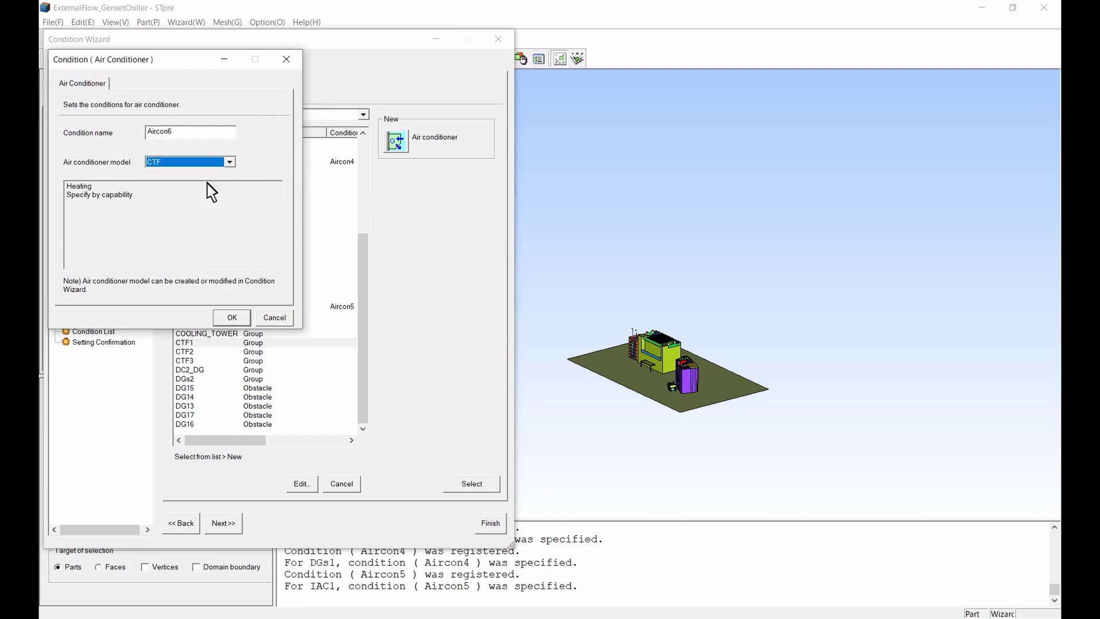
click(234, 318)
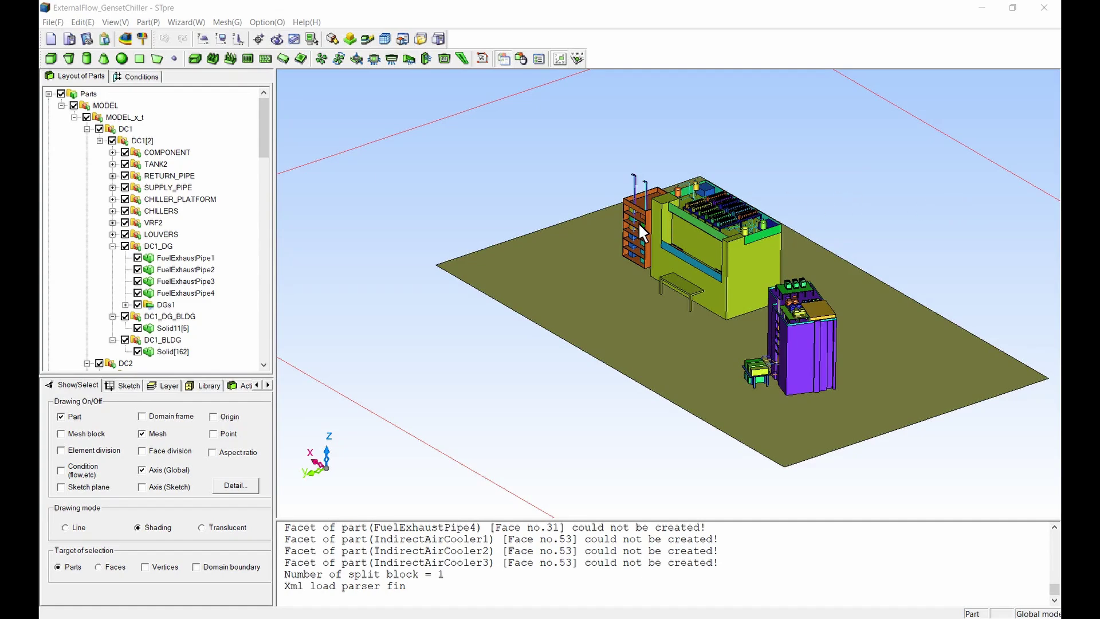
Set the root block's mesh division to a standard length of 0.002 km and a threshold length of 0.001 km, common to all axes.
click(385, 39)
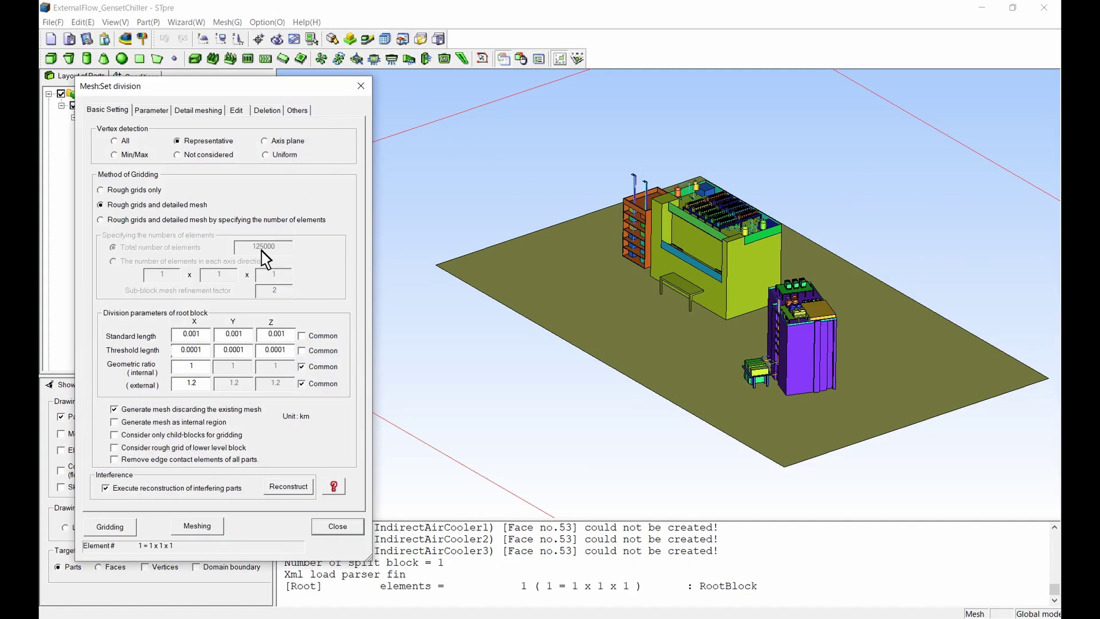
double_click(191, 334)
text(0.002)
click(301, 339)
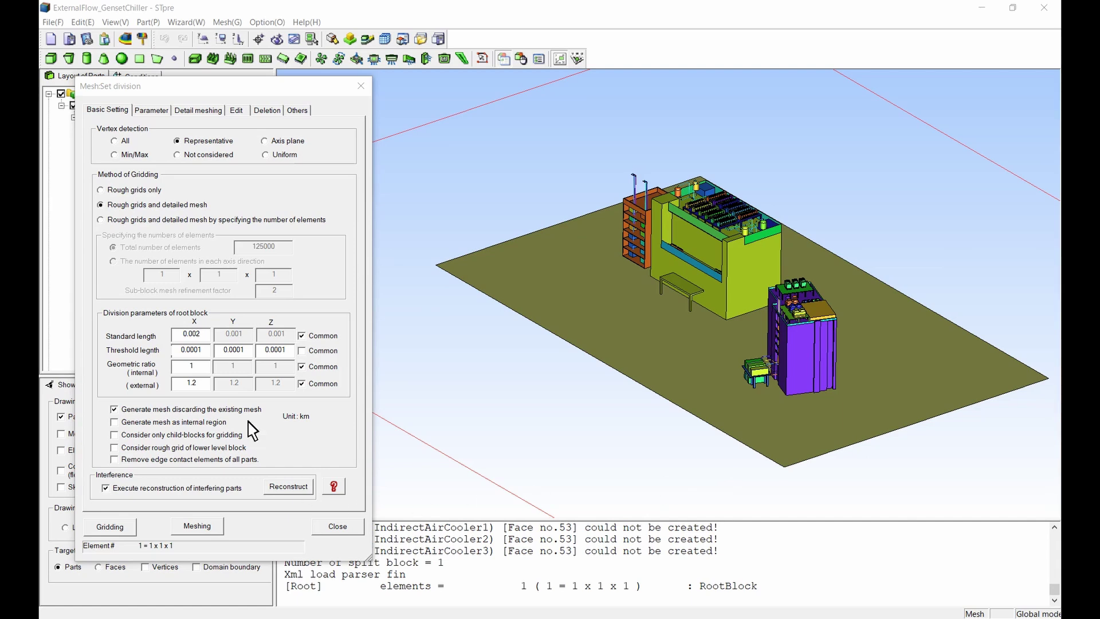
double_click(184, 350)
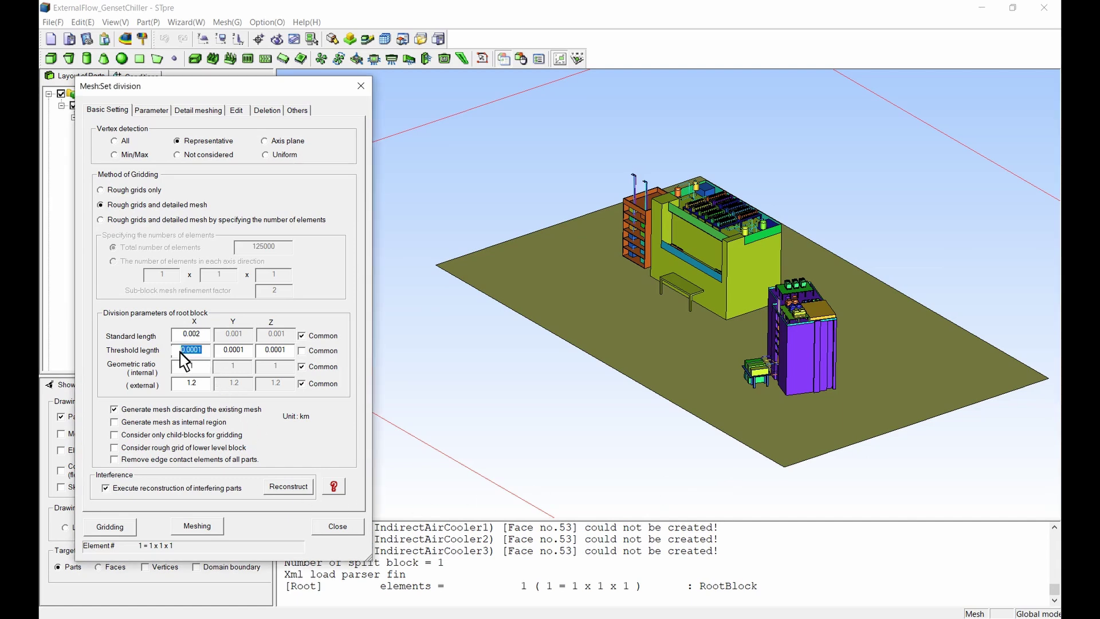
text(0.001)
click(301, 350)
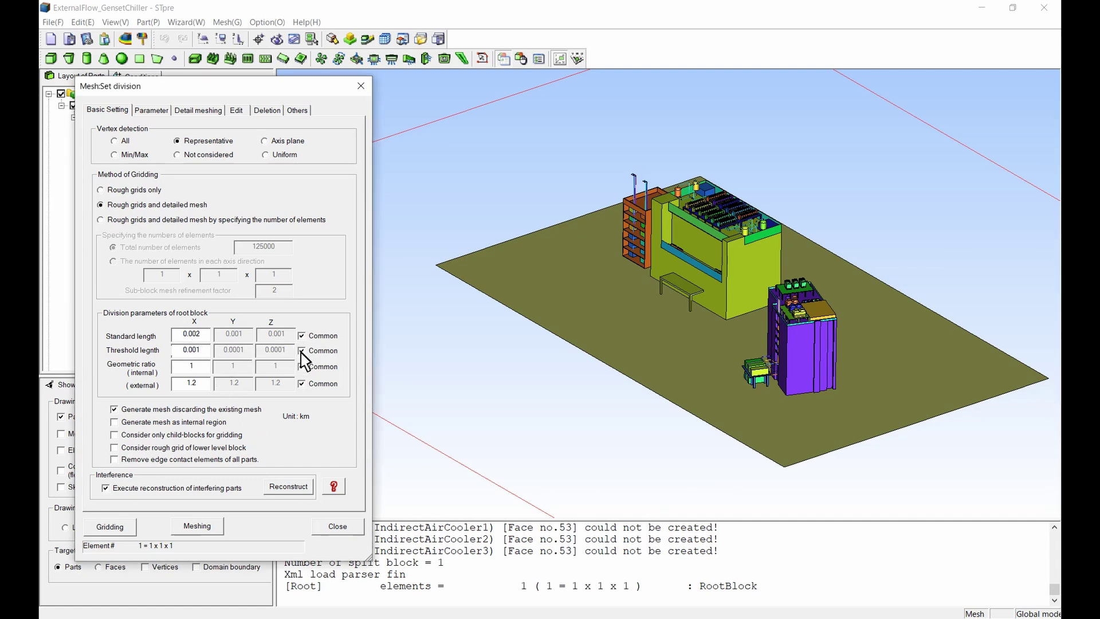
Start a new mesh block under RootBlock and take its range from the DC1_BLDG part Solid[162].
click(165, 113)
right_click(155, 161)
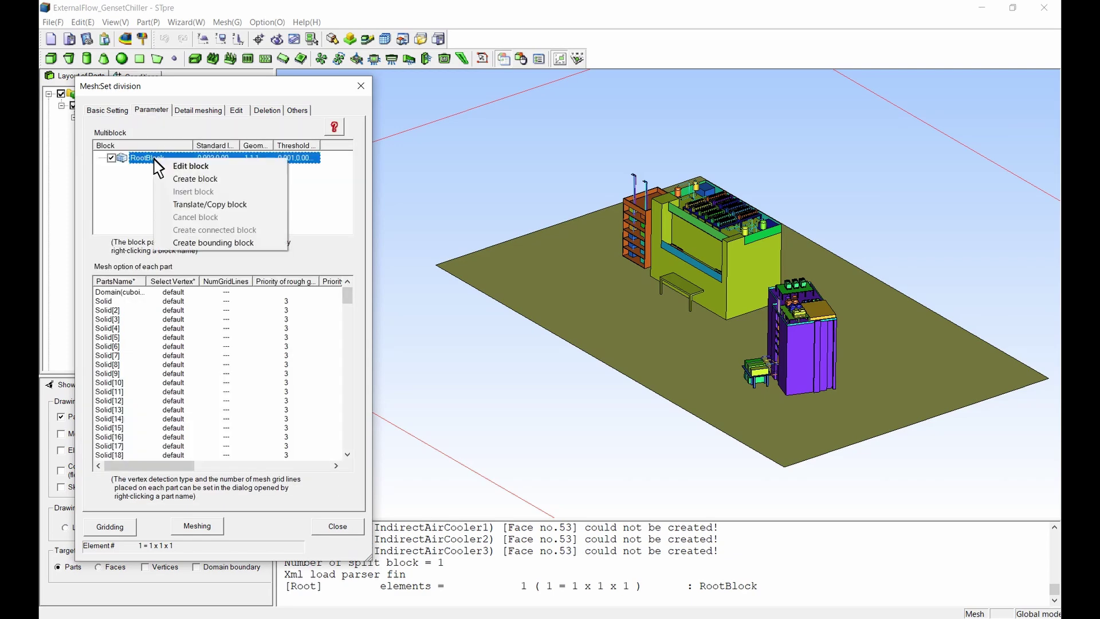
click(184, 179)
drag(197, 95, 390, 79)
drag(255, 170, 439, 193)
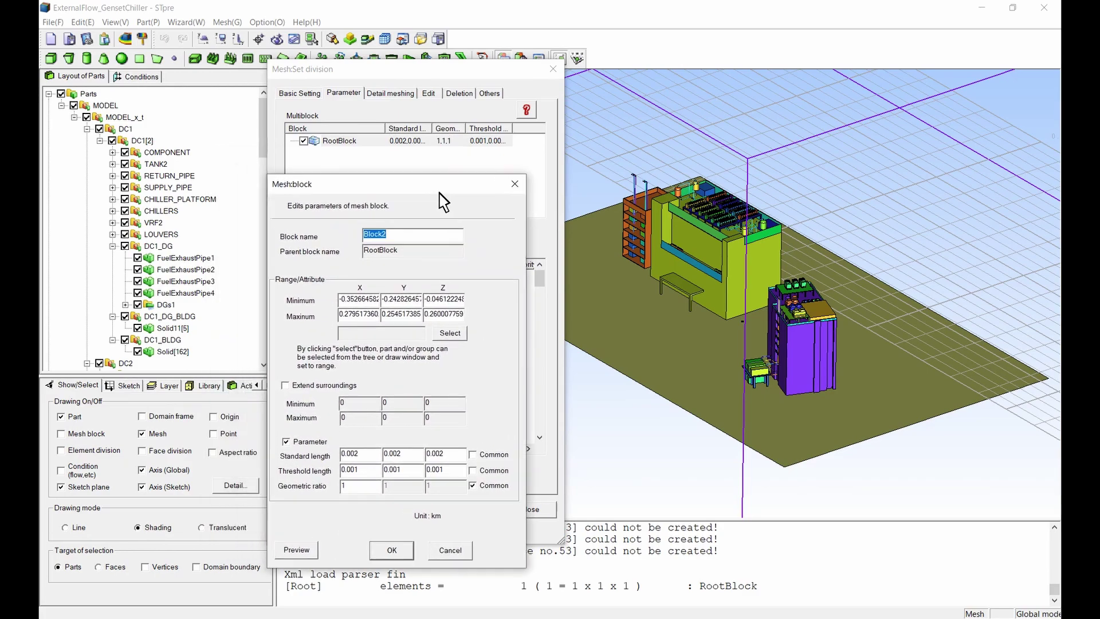
click(452, 333)
click(175, 352)
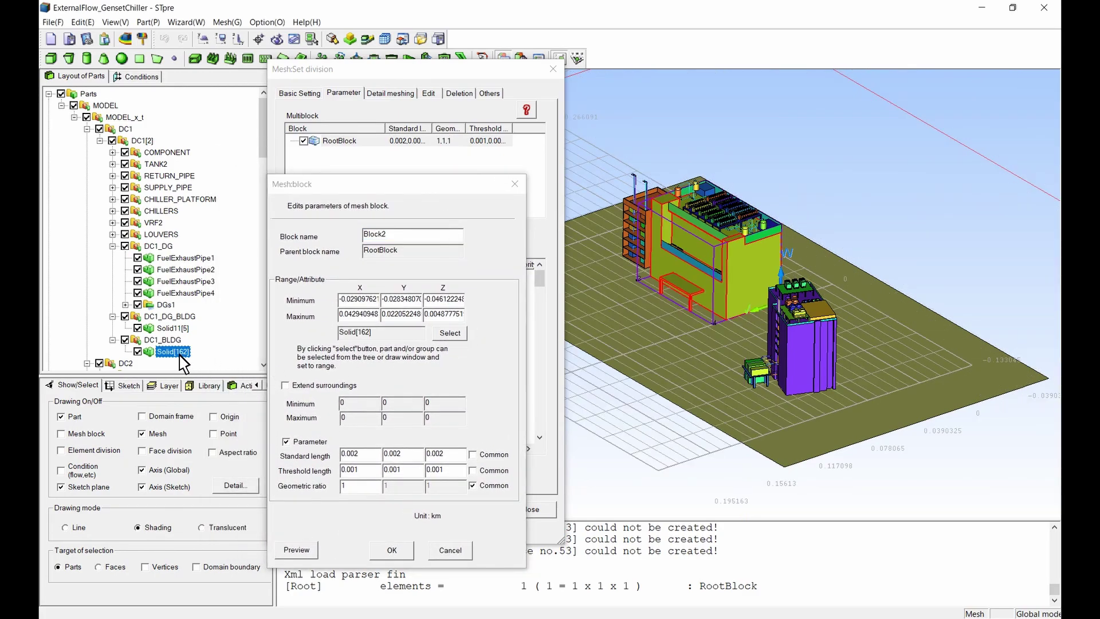
Extend the block's surroundings by 0.15, 0.025 and 0 km at the X, Y, Z minimum and 0.05, 0.05 and 0.03 km at the maximum.
click(285, 385)
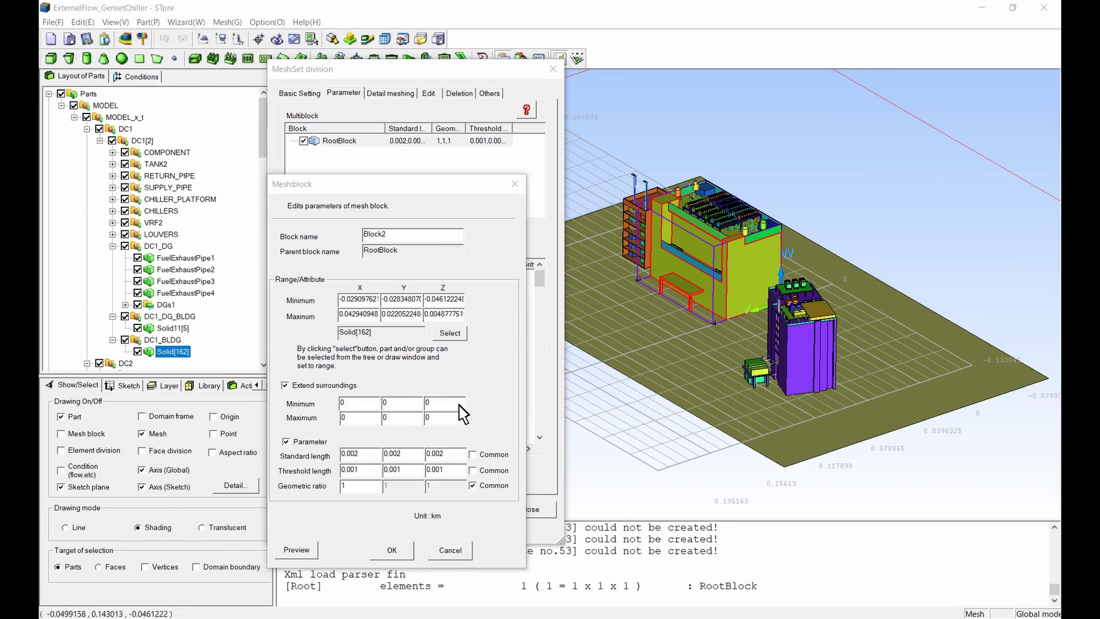
click(333, 401)
text(0.15)
click(382, 403)
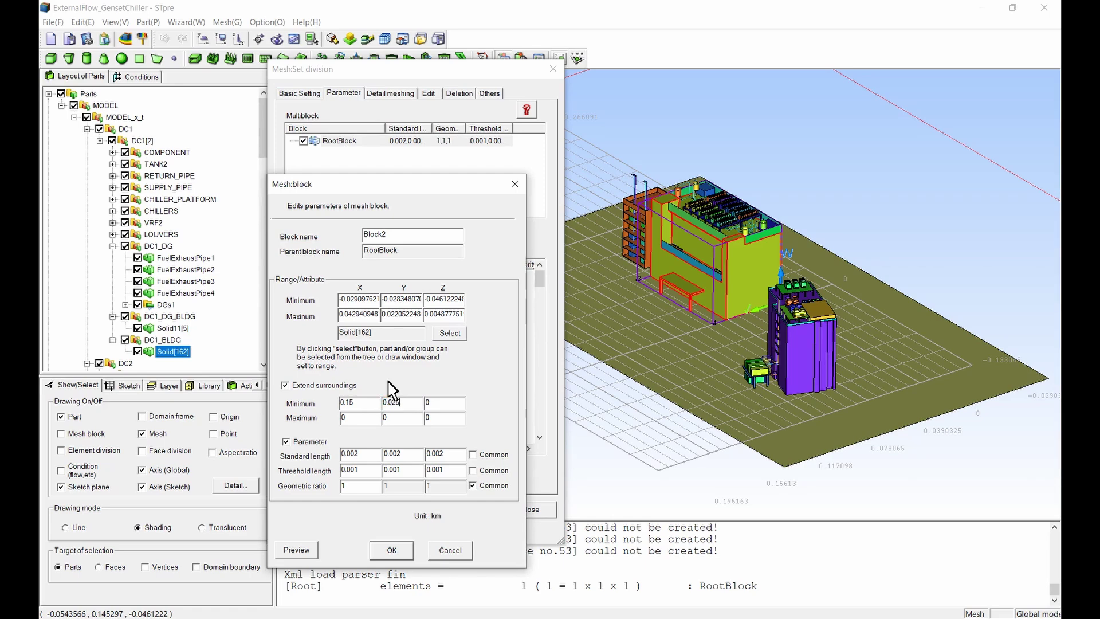
text(0.025)
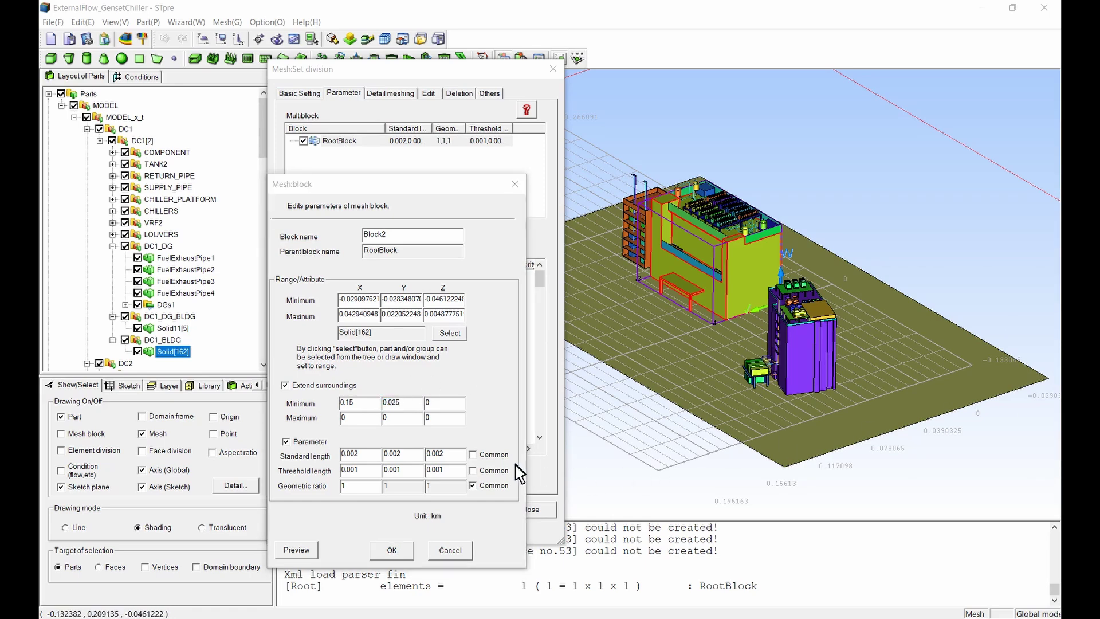
double_click(341, 417)
double_click(436, 418)
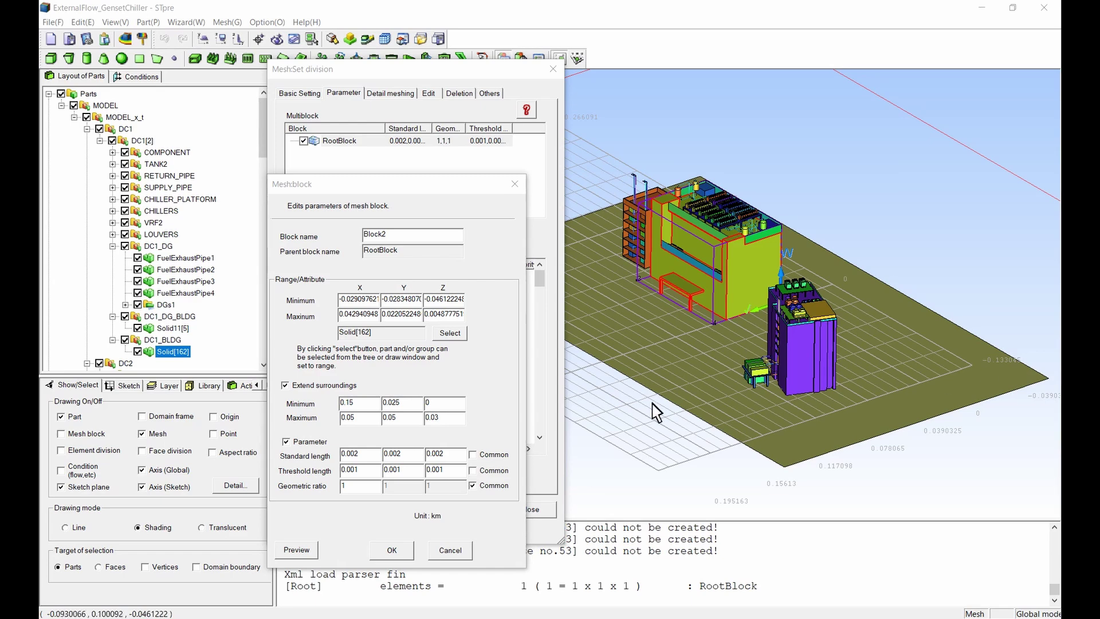
Set the block's standard length to 0.001 km and threshold length to 0.0005 km, common to all axes, and create the block.
double_click(350, 455)
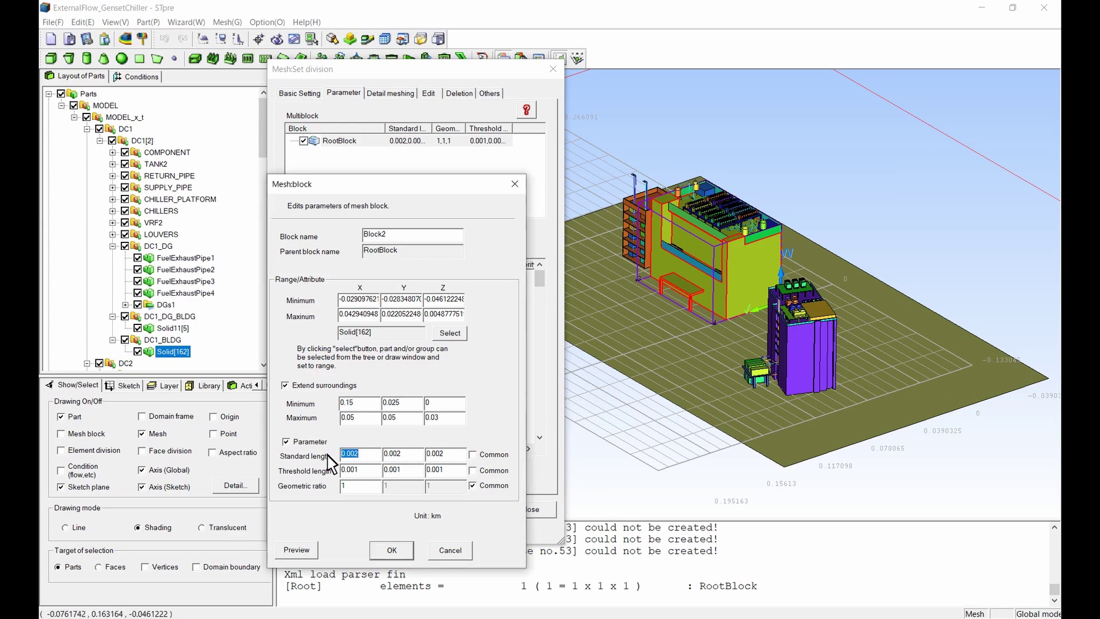
text(0.001)
click(472, 454)
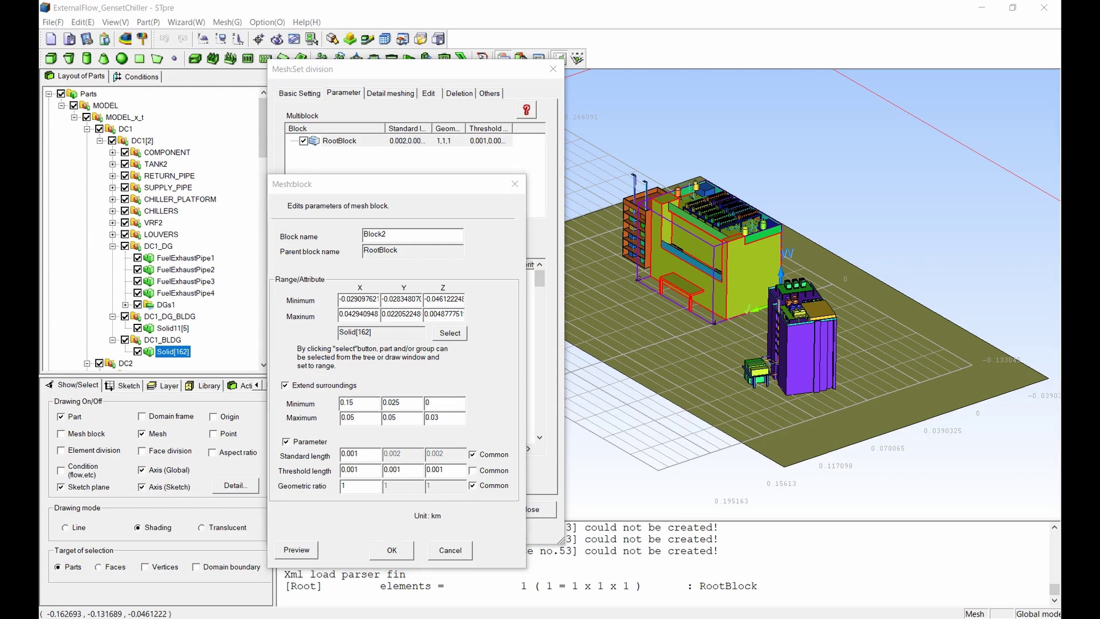
double_click(361, 470)
text(0.0005)
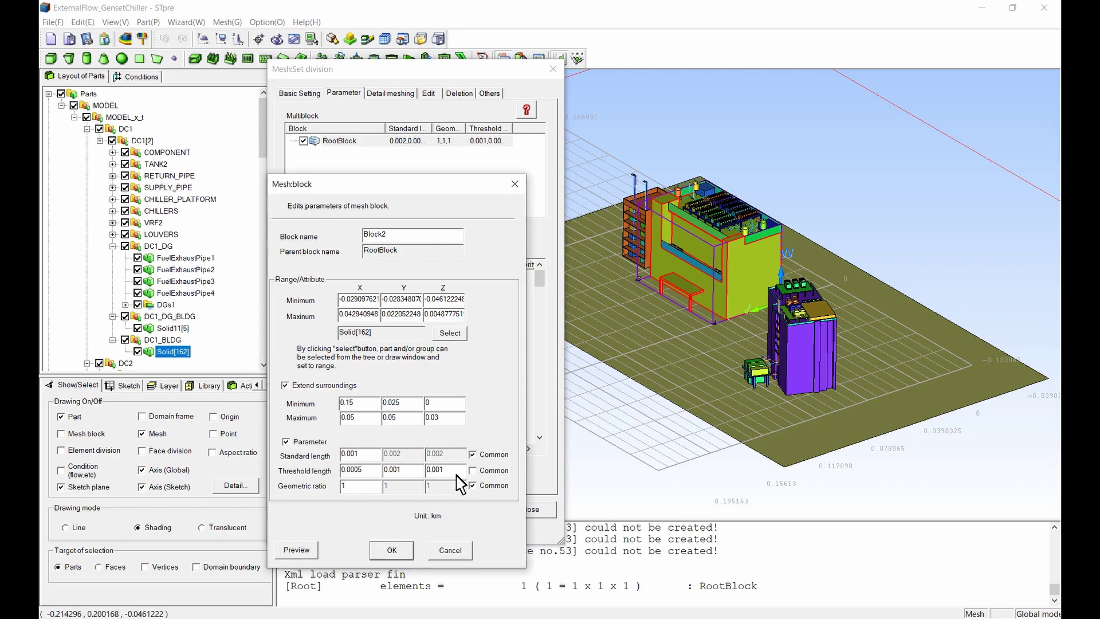
click(473, 470)
click(317, 552)
click(395, 552)
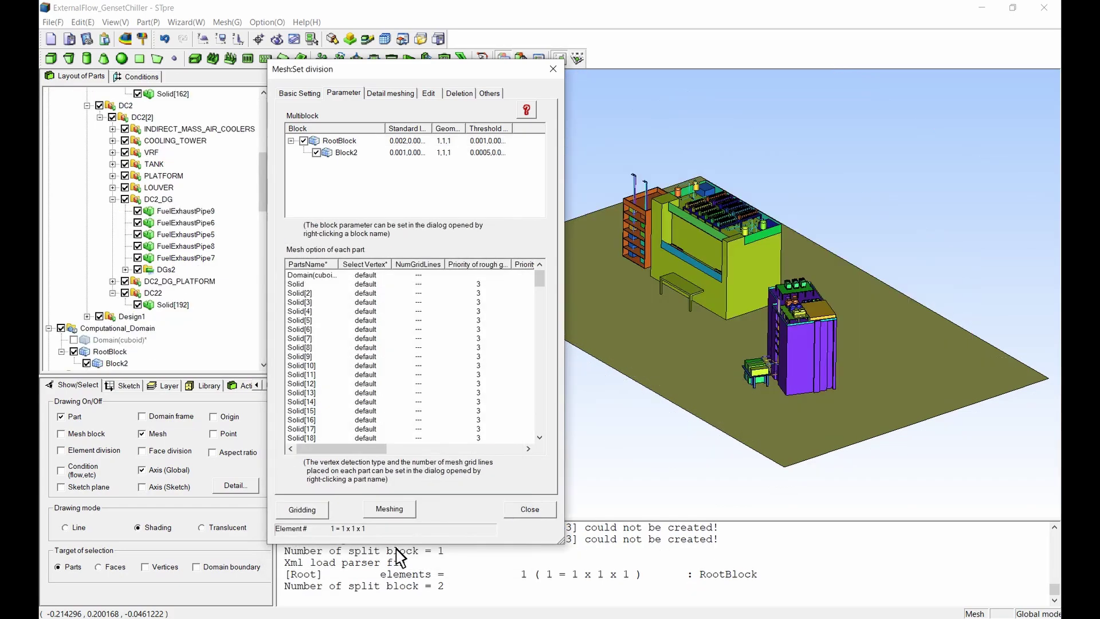
Start a new mesh block under Block2 and take its range from the DC1_BLDG part Solid[162].
right_click(347, 158)
click(380, 175)
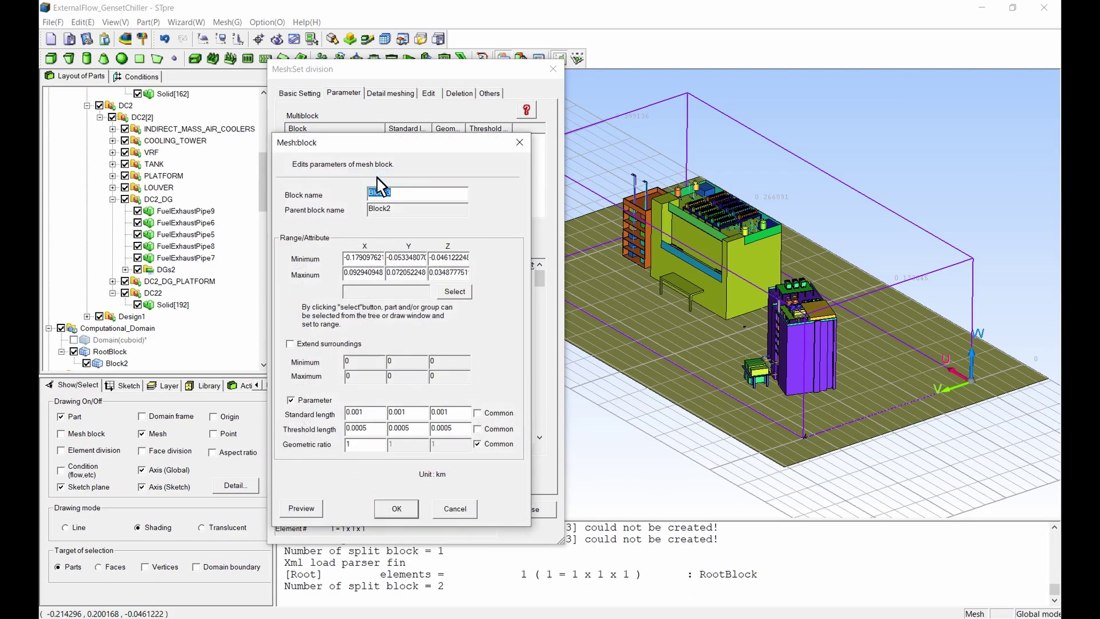
click(454, 292)
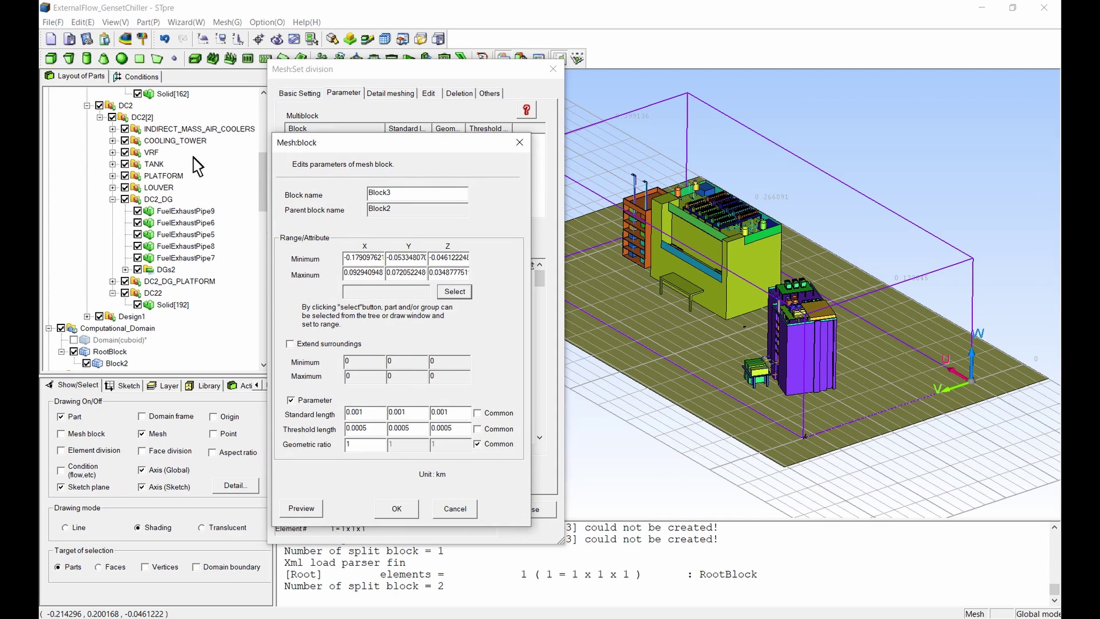
click(172, 94)
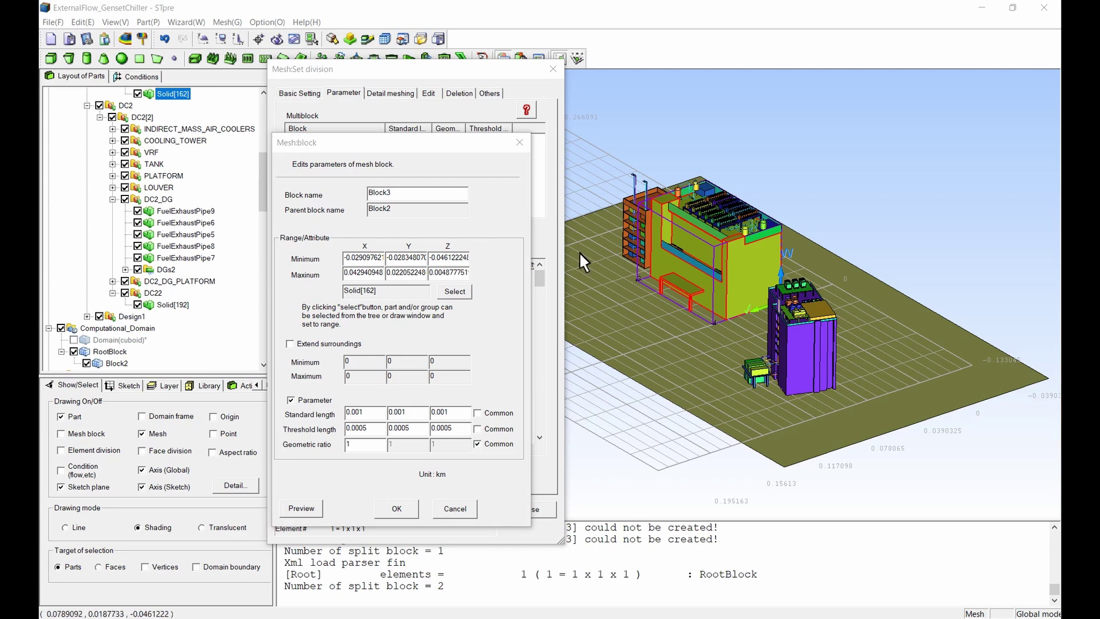
Set the new block's Z range to a minimum of -0.003 km and a maximum of 0.0125 km.
click(505, 282)
key(shift+Right)
key(shift+Right)
key(shift+Right)
key(shift+Right)
key(shift+Right)
key(shift+Right)
key(shift+Right)
key(shift+Right)
key(shift+Right)
key(shift+Right)
key(shift+Right)
key(shift+Right)
key(shift+Right)
key(shift+Right)
key(shift+Right)
key(shift+Right)
key(shift+Right)
key(shift+Right)
key(shift+Right)
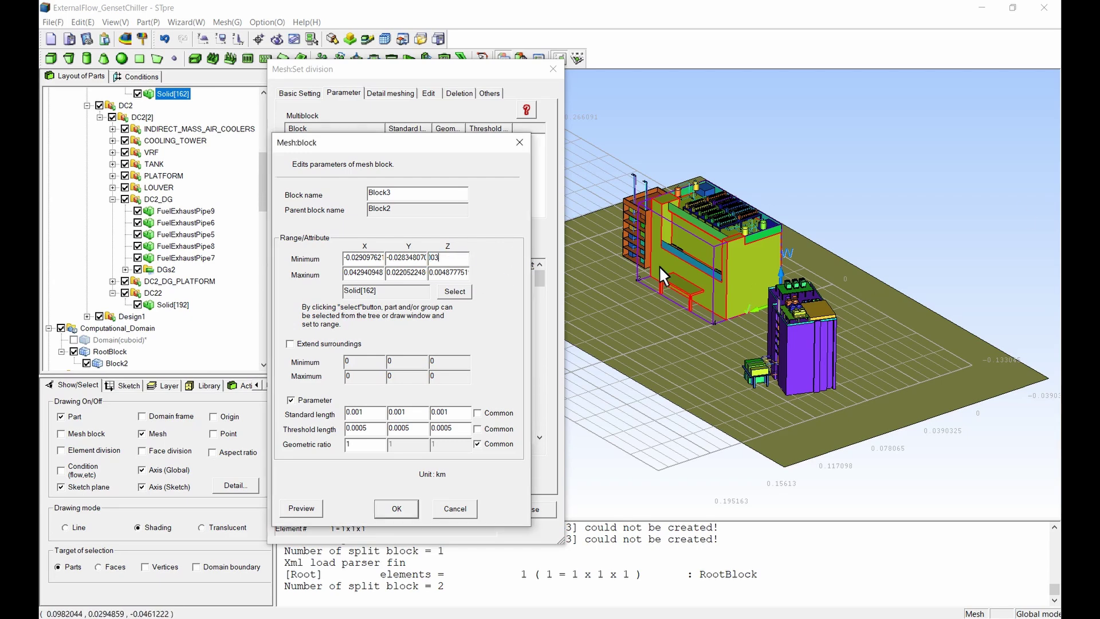
click(518, 294)
drag(429, 272, 481, 274)
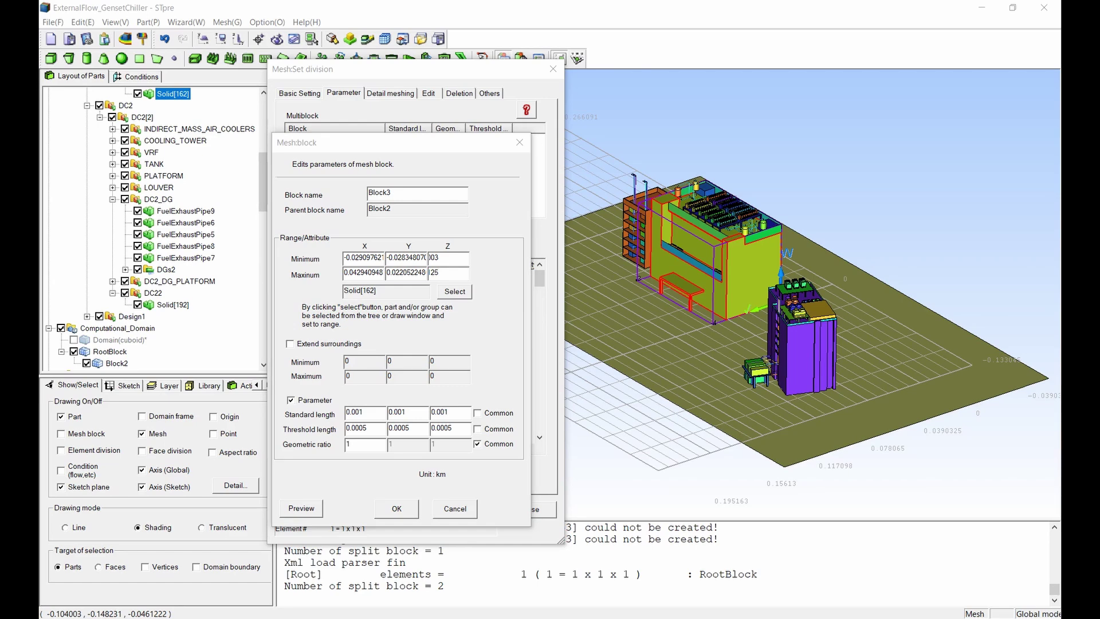
Set the block's standard length to 0.0005 km and threshold length to 0.0001 km, common to all axes, and create the block.
drag(371, 413, 345, 428)
text(0.0005)
click(478, 413)
text(0.0001)
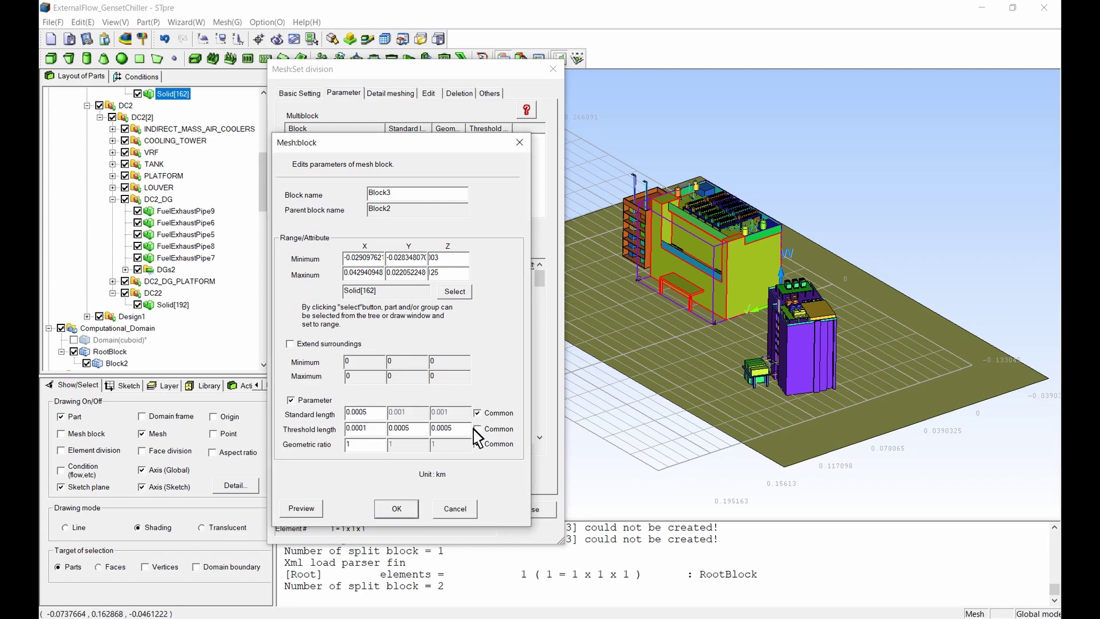
click(477, 429)
click(301, 508)
click(397, 508)
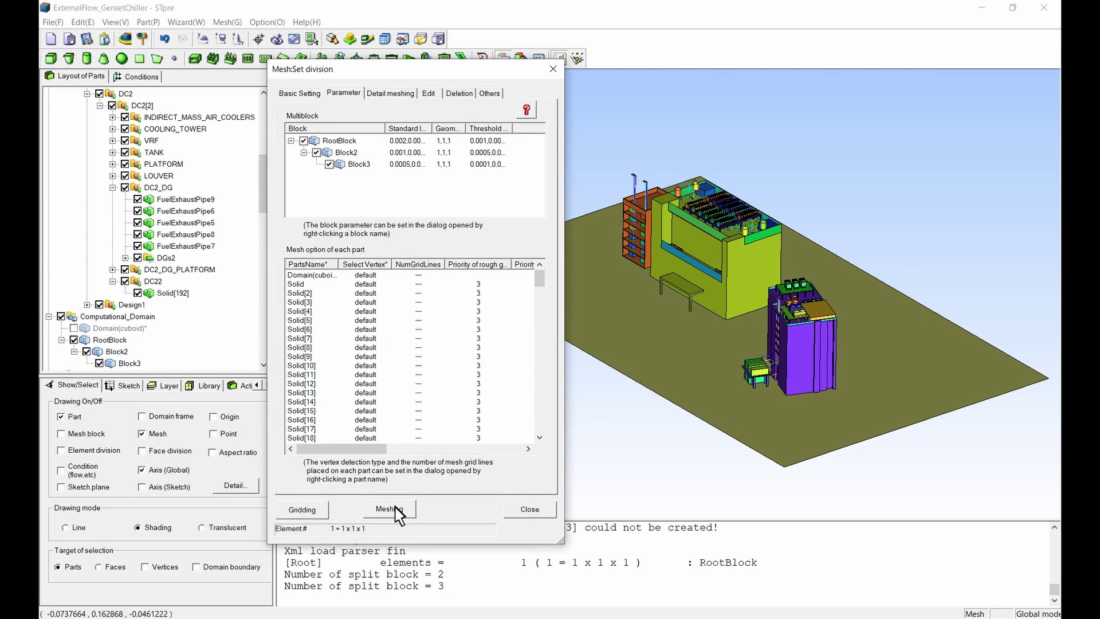
Start a new mesh block under Block3 and take its range from the CHILLERS group of DC1.
right_click(361, 168)
click(395, 187)
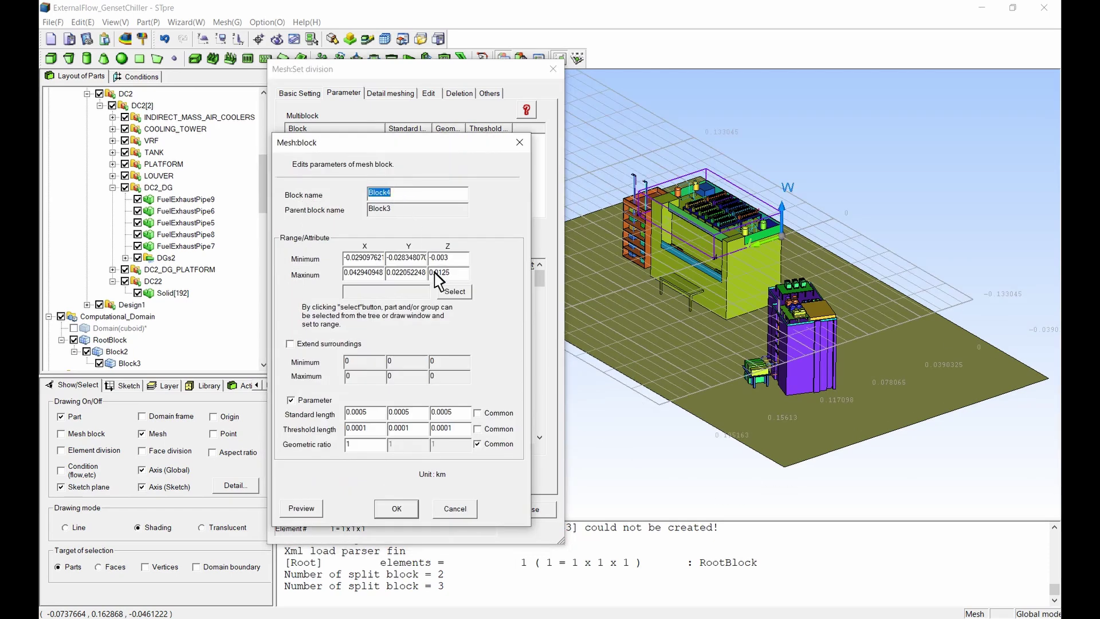
click(453, 291)
scroll(215, 238, up, 7)
click(167, 188)
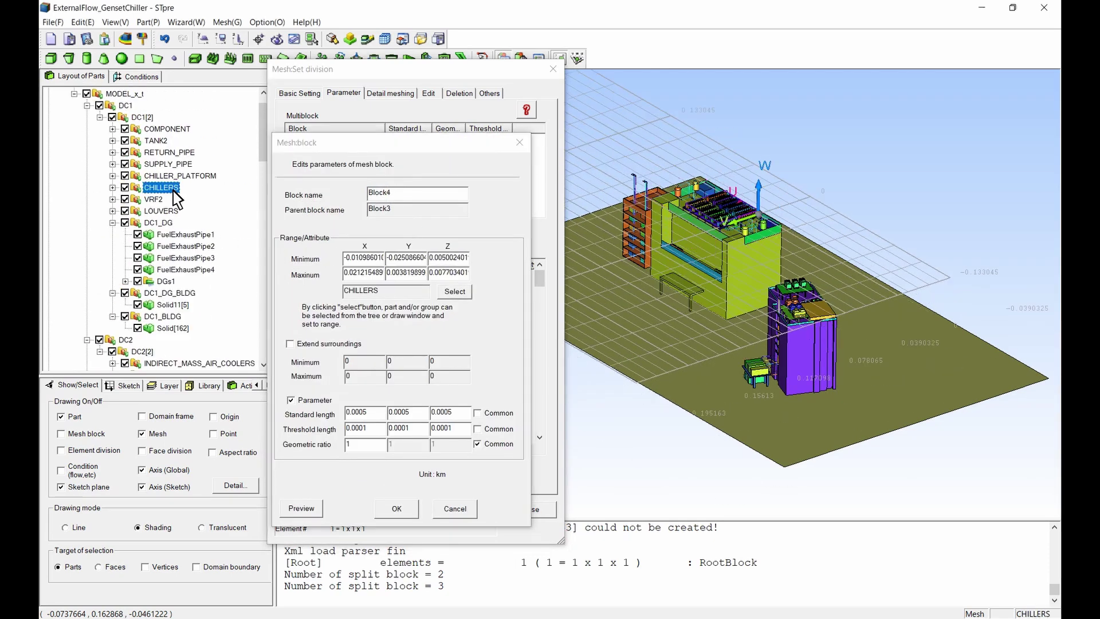
Extend the chiller block's surroundings by 0.0002 km on every side, except 0.0001 km at the Z minimum.
click(290, 344)
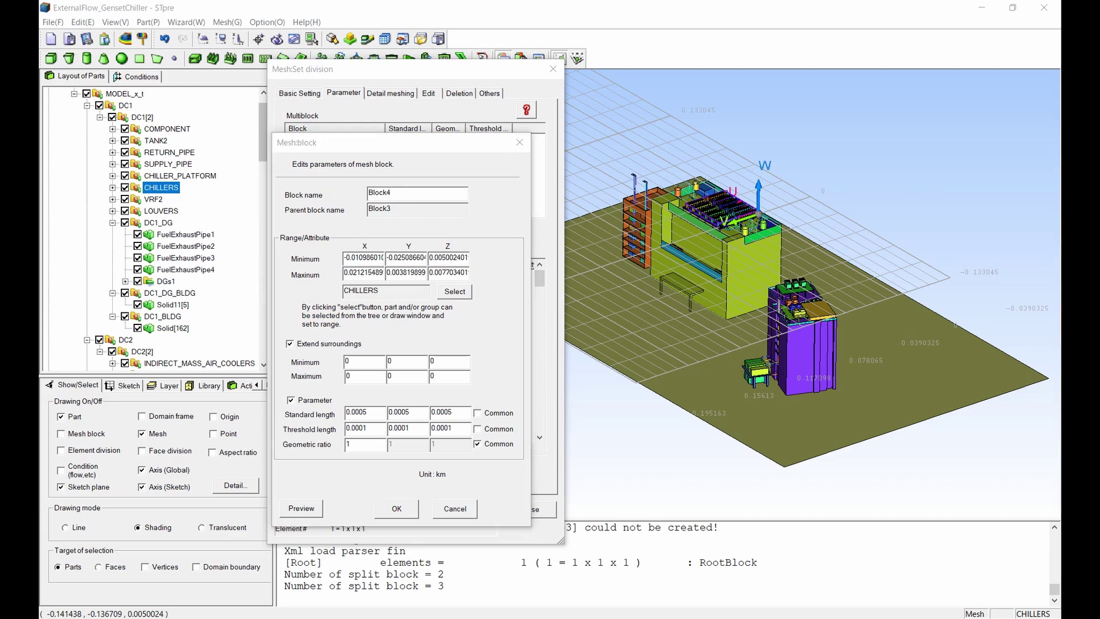
drag(363, 361, 339, 362)
key(Tab)
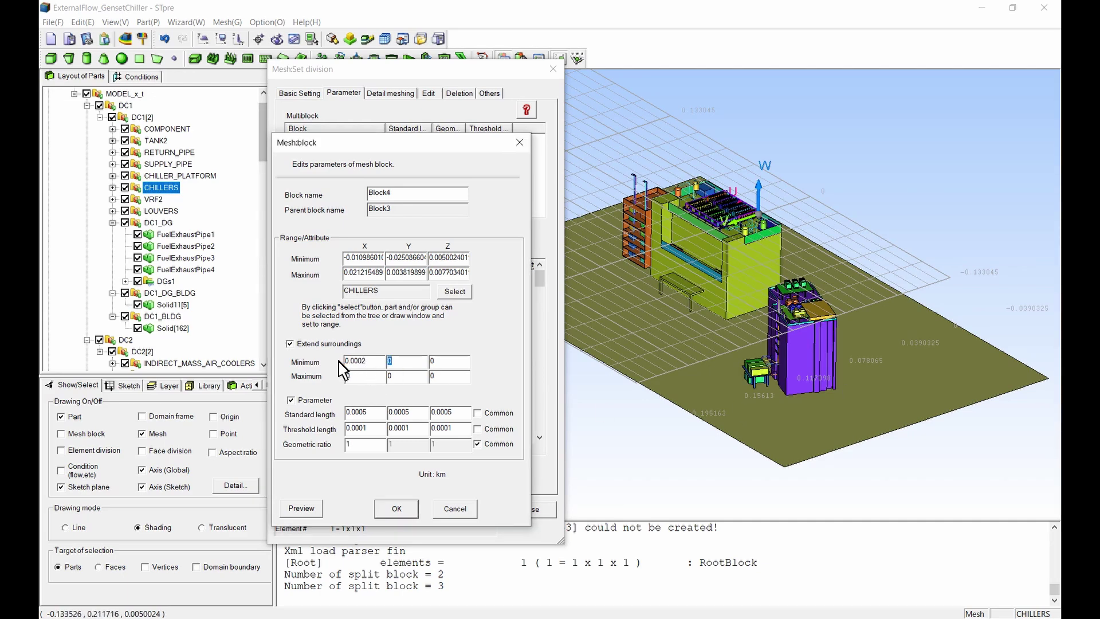
text(0.0002)
drag(440, 362, 424, 341)
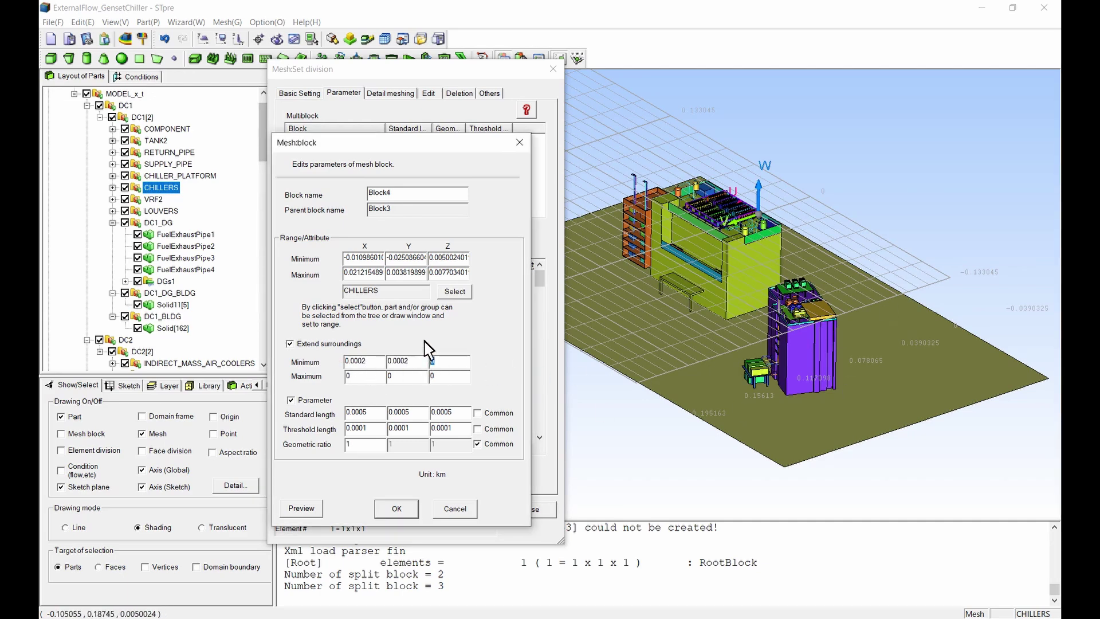
text(0.0001)
drag(349, 376, 340, 395)
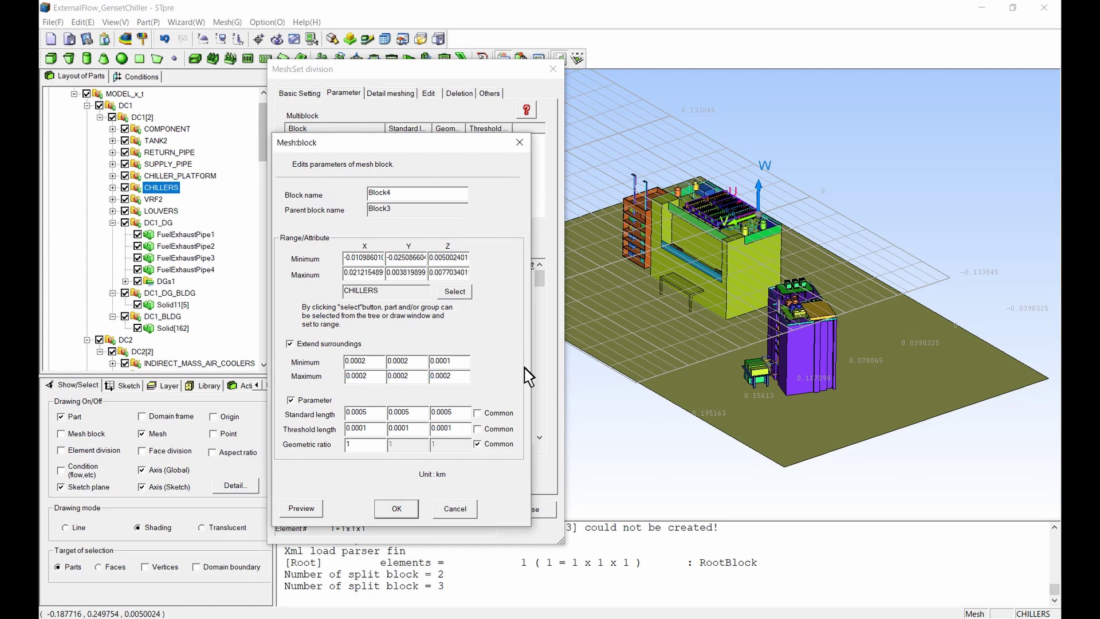
Set the chiller block's standard length to 0.0002 km and threshold length to 1.00E-05 km, common to all axes, and create the block.
drag(368, 412, 346, 431)
text(0.0002)
click(477, 413)
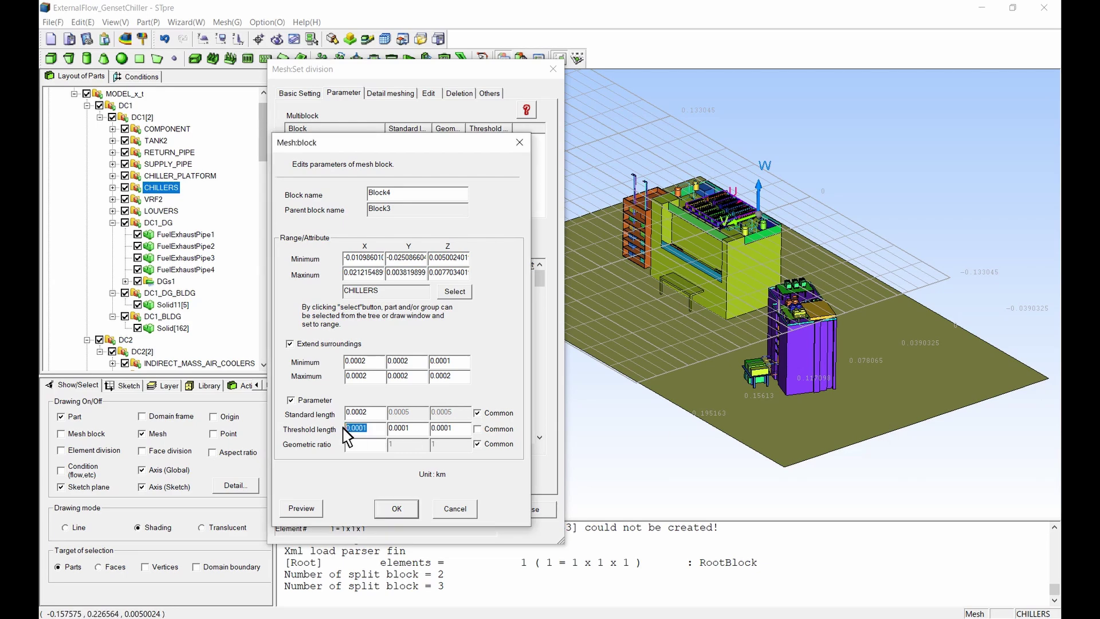
text(1.00E-05)
click(478, 429)
click(308, 510)
click(398, 510)
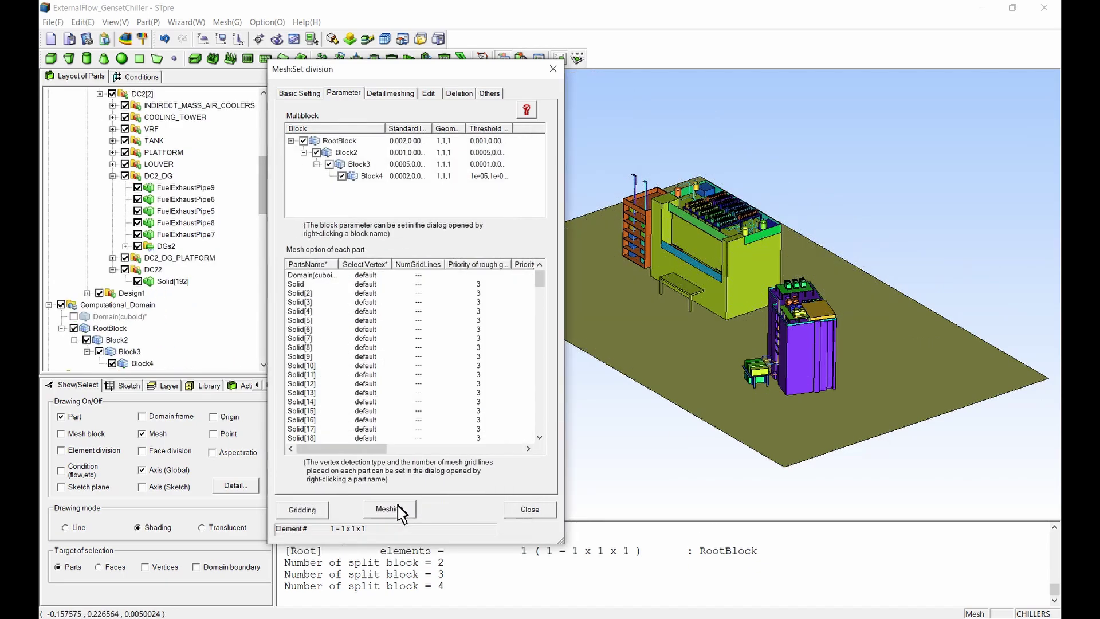
Start a new mesh block under Block2 and take its range from the DC1_DG_BLDG part Solid11[5].
right_click(359, 164)
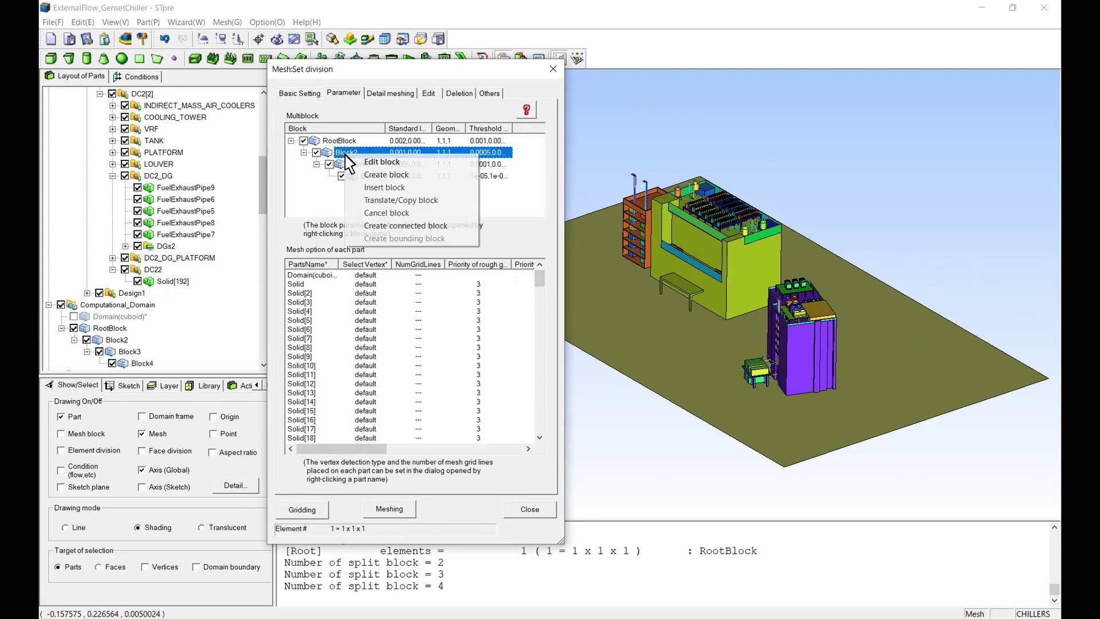
click(385, 173)
click(455, 291)
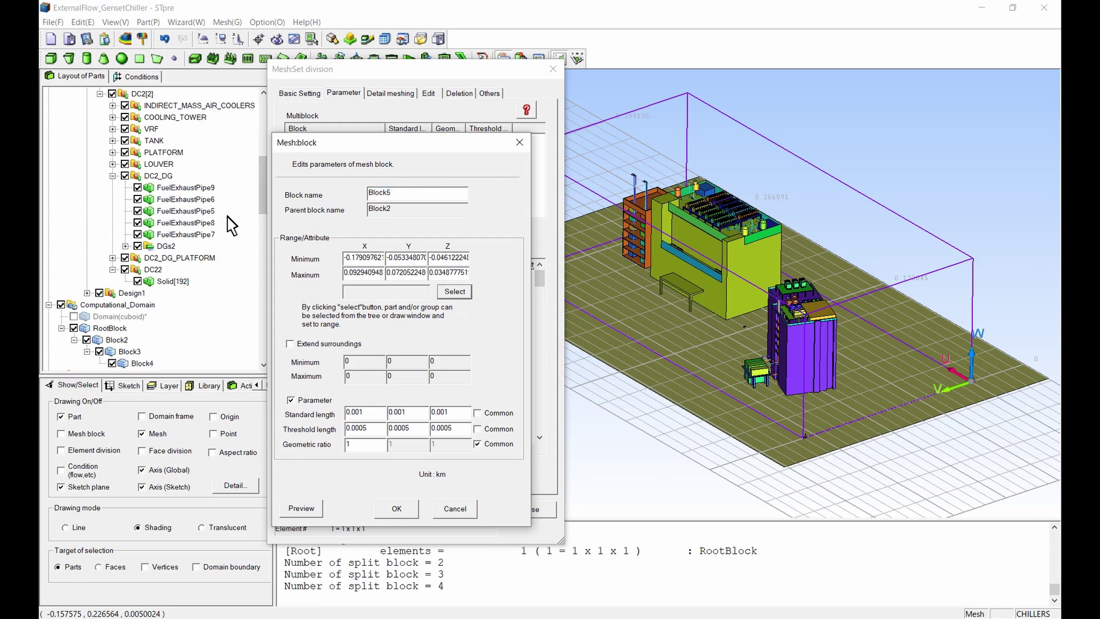
scroll(230, 224, up, 8)
click(182, 328)
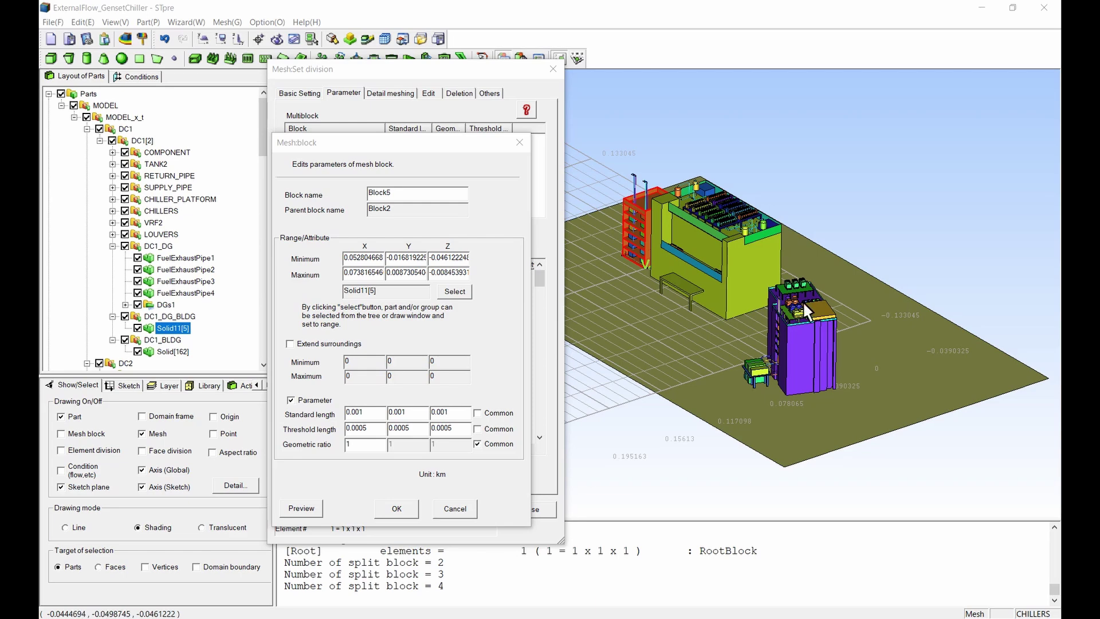
Replace the new block's Z maximum and extend its surroundings by 0.001 km in X and Y at both minimum and maximum.
drag(430, 273, 513, 287)
text(25)
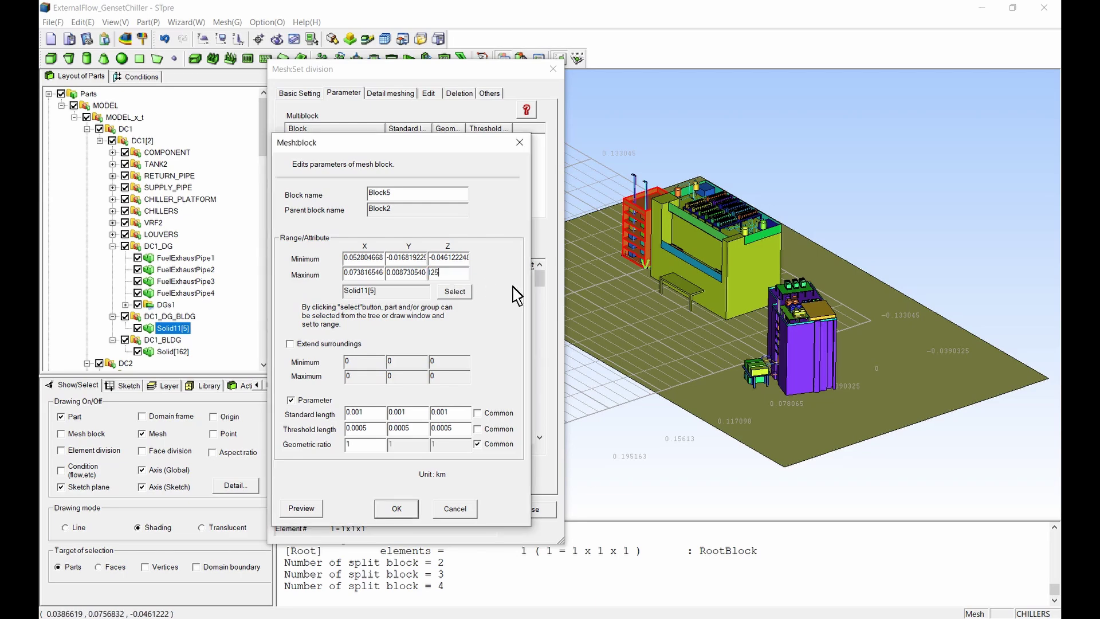
click(290, 343)
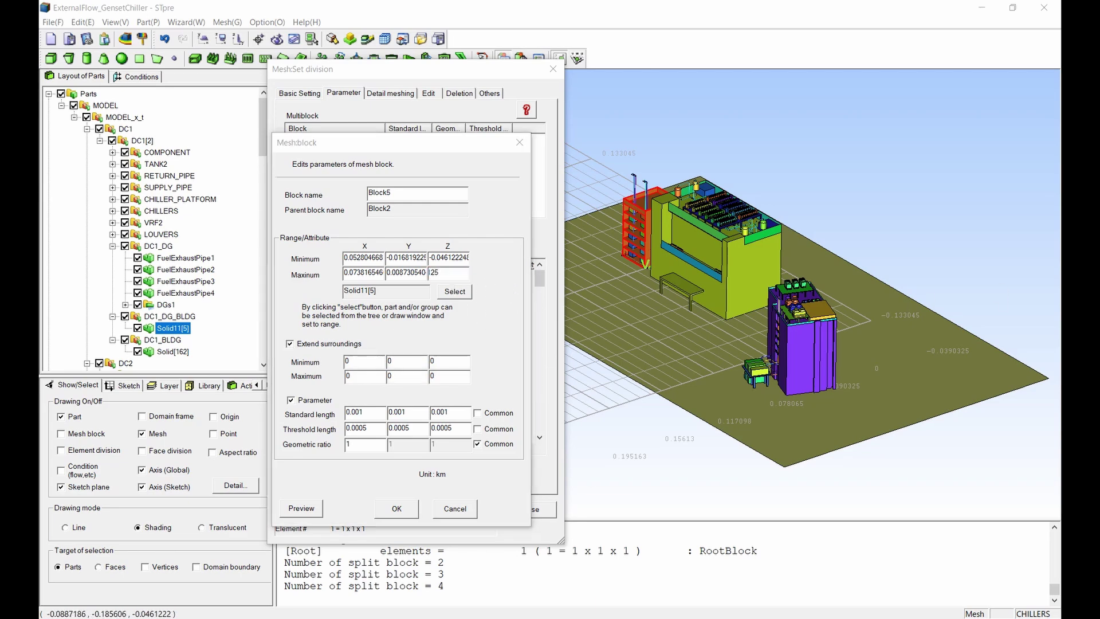
drag(367, 363, 334, 363)
drag(404, 365, 379, 363)
text(0.001)
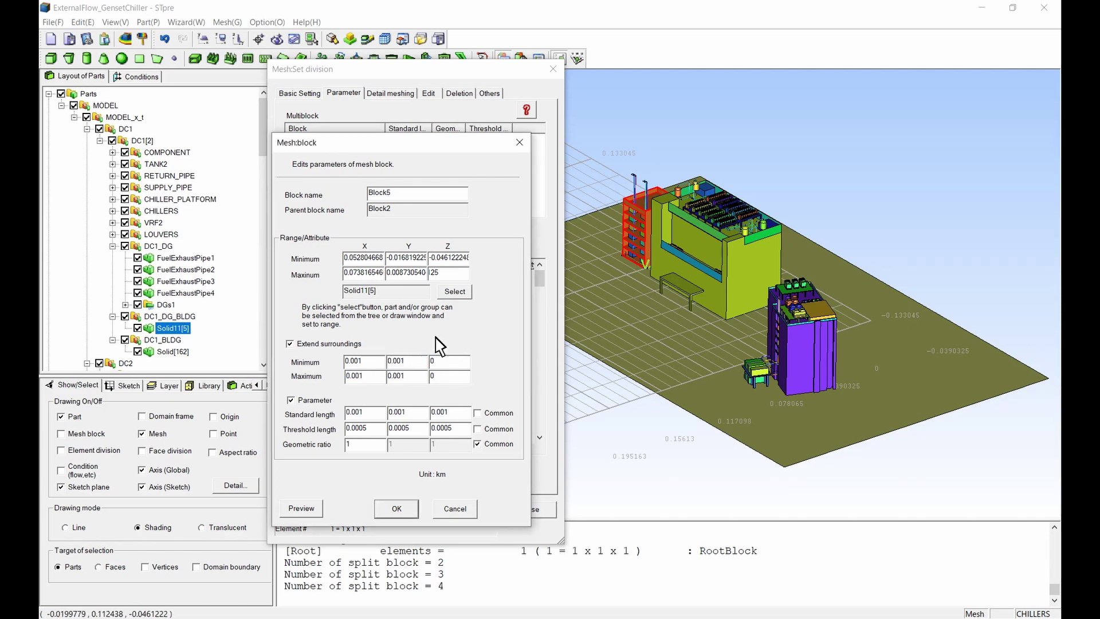
Make the 0.001 km standard length common to all axes, set a common threshold length of 1.00E-05 km, and create the block.
click(477, 413)
double_click(355, 429)
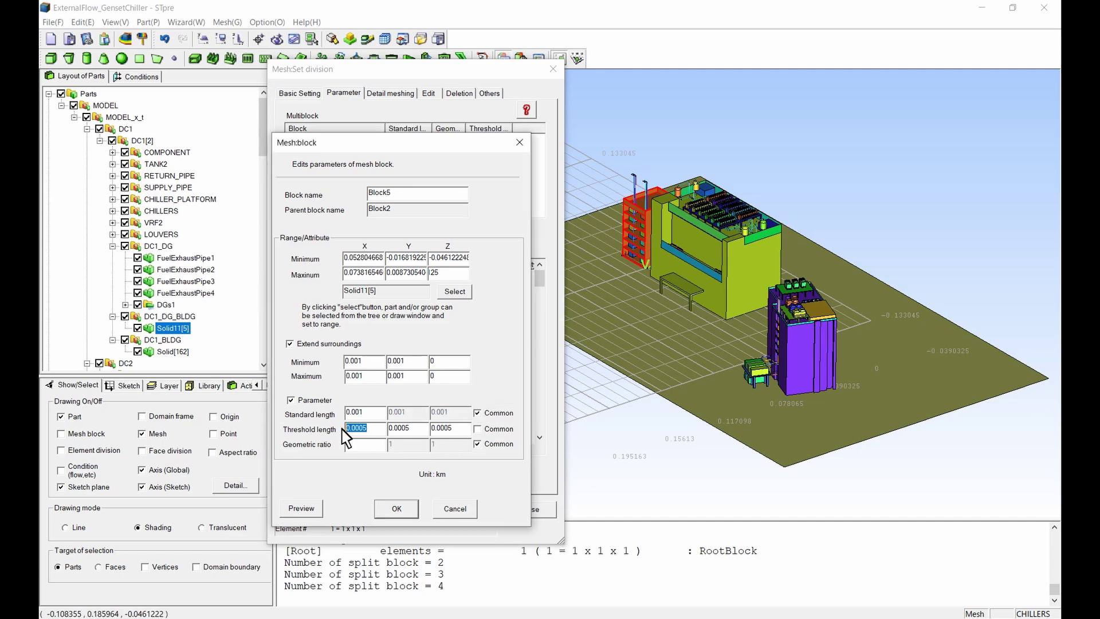
text(1.00E-05)
click(477, 429)
click(301, 508)
click(397, 510)
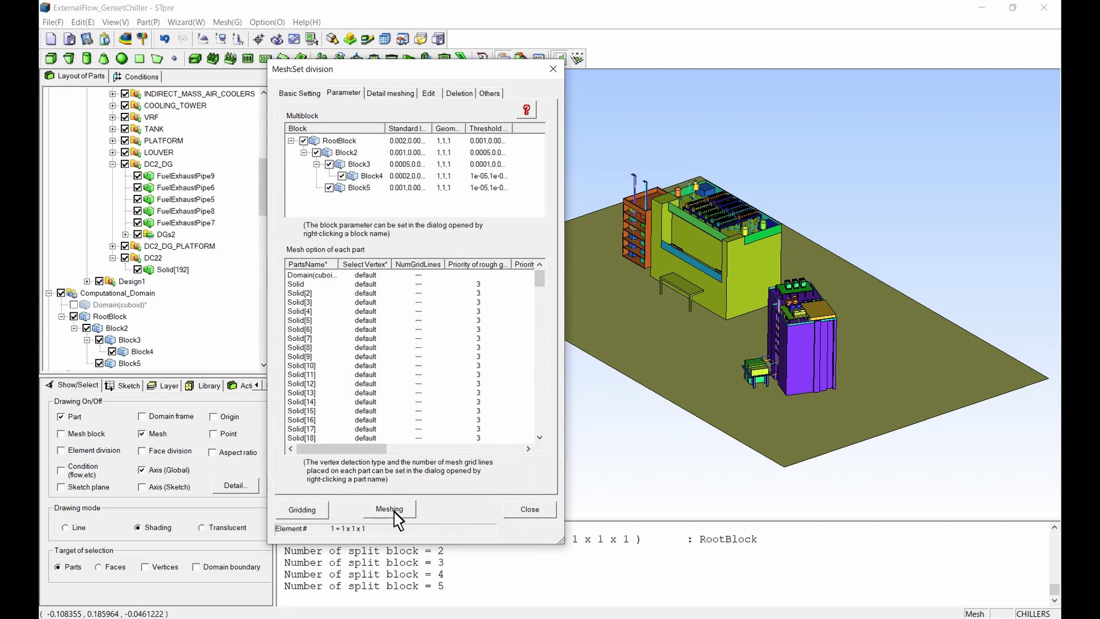
Start a new mesh block under Block2 and take its range from the DC22 part Solid[192].
right_click(350, 152)
click(390, 184)
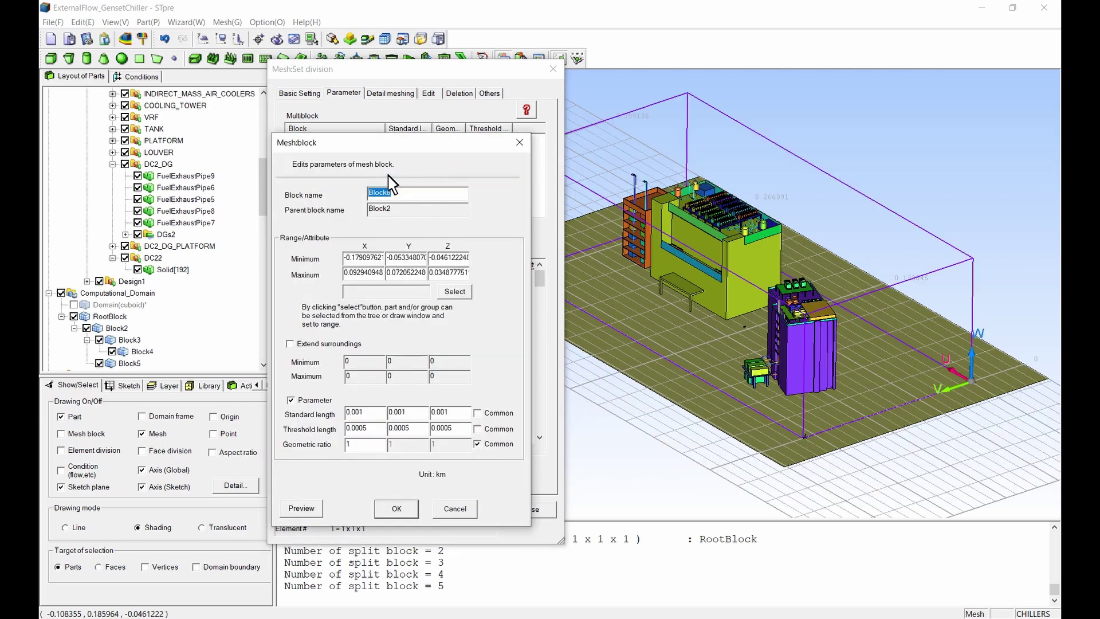
click(455, 291)
click(173, 269)
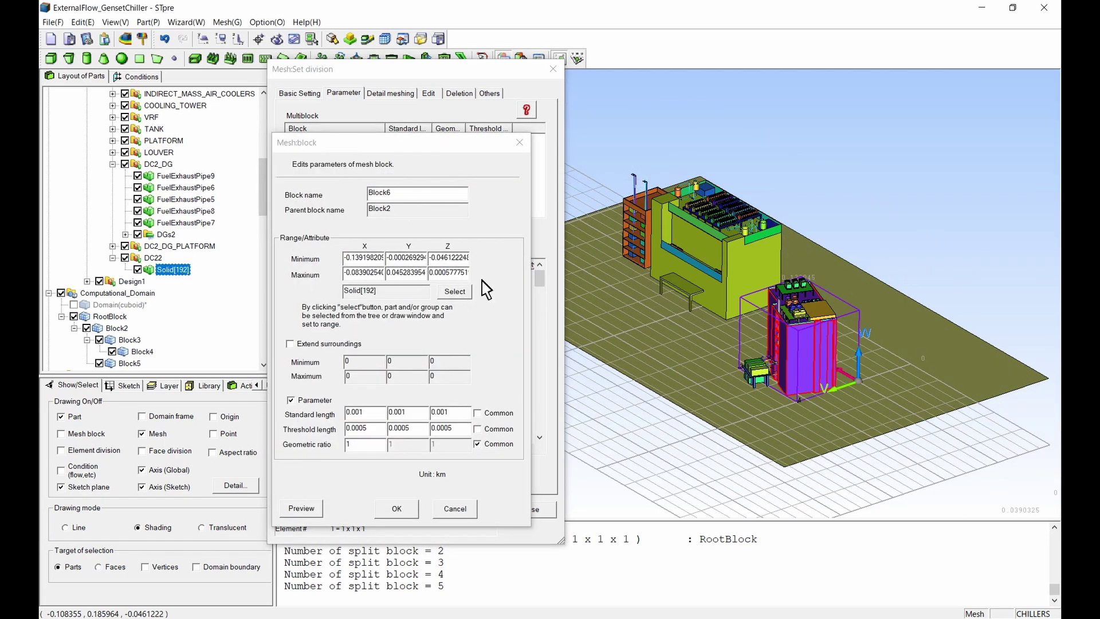
Replace the Z minimum and Z maximum of the new block's range.
click(463, 259)
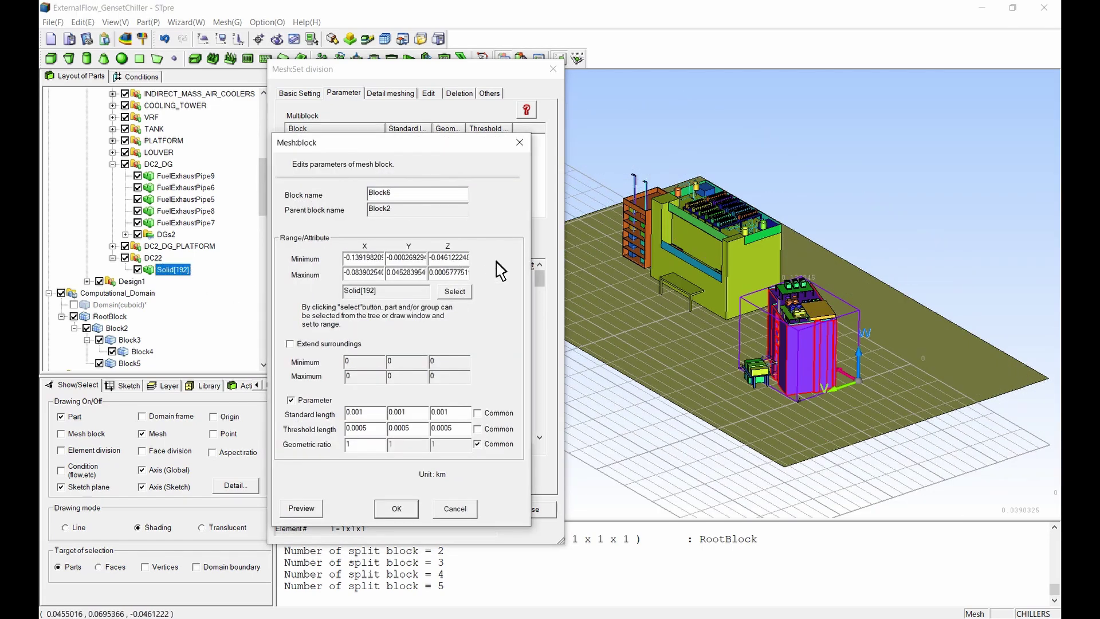
key(shift+End)
key(BackSpace)
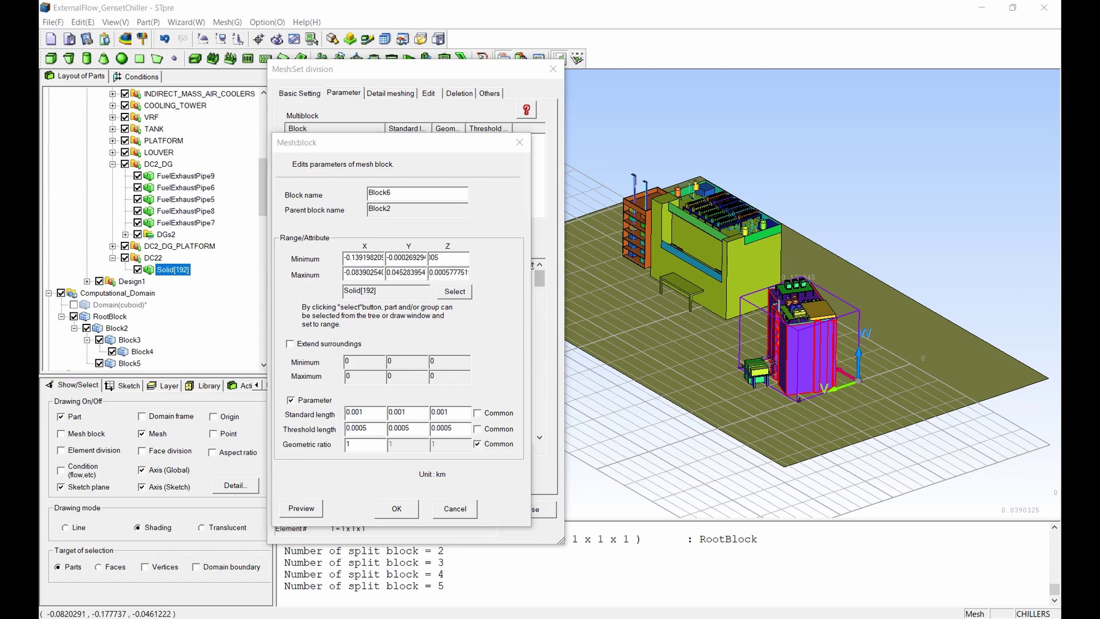
key(shift+End)
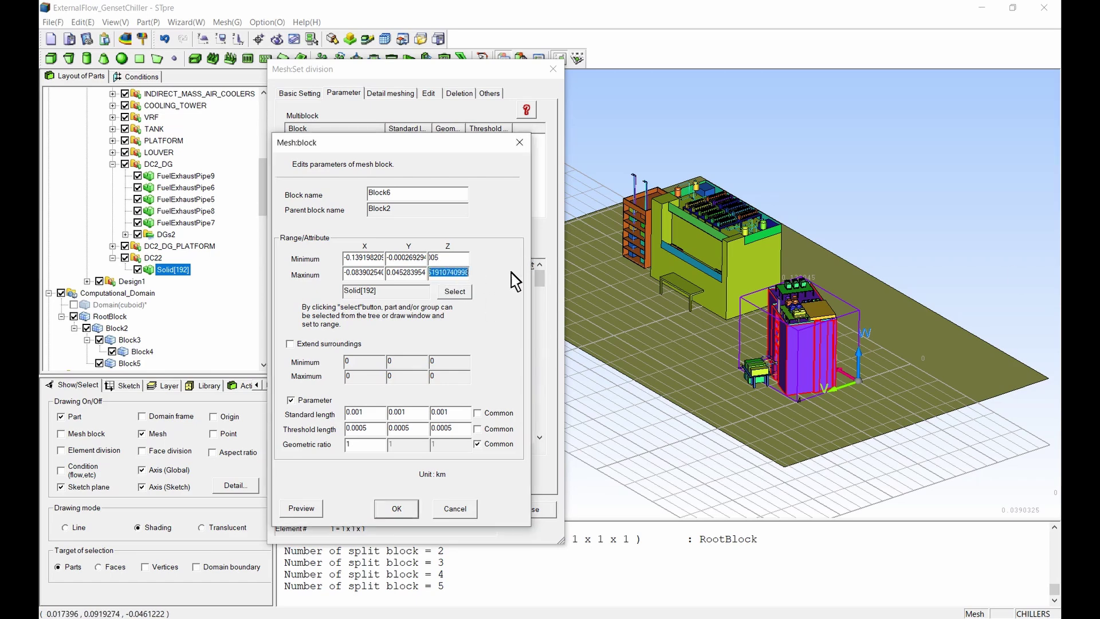
key(BackSpace)
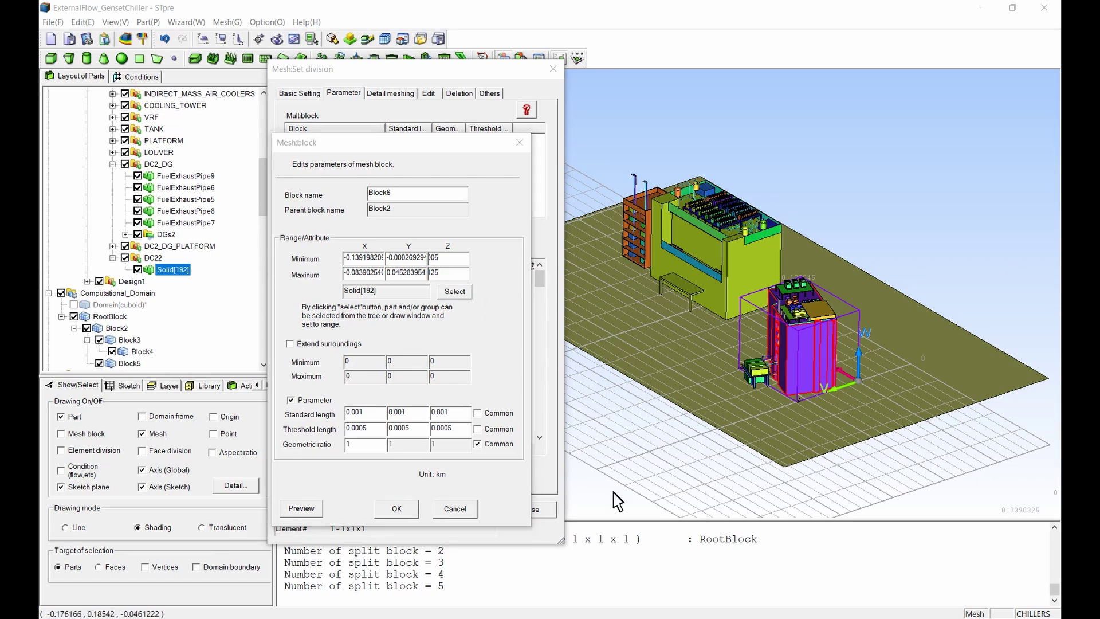
Set a common standard length of 0.0005 km and a common threshold length of 1.00E-05 km, then preview and create the block.
double_click(355, 412)
text(0.0005)
click(478, 413)
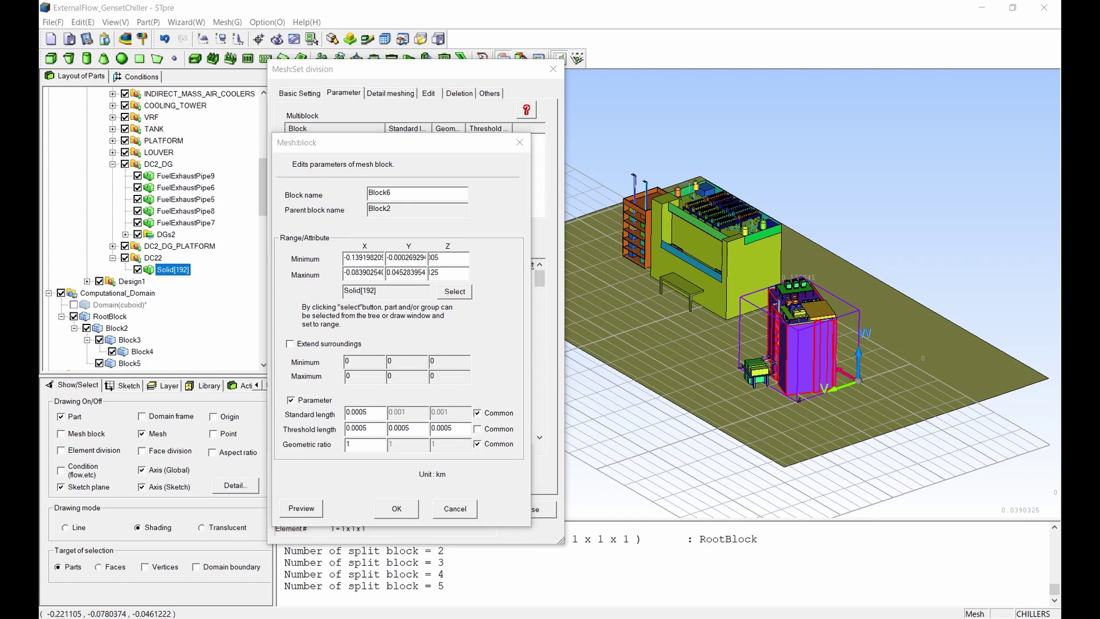
double_click(355, 428)
text(1e-5)
click(477, 428)
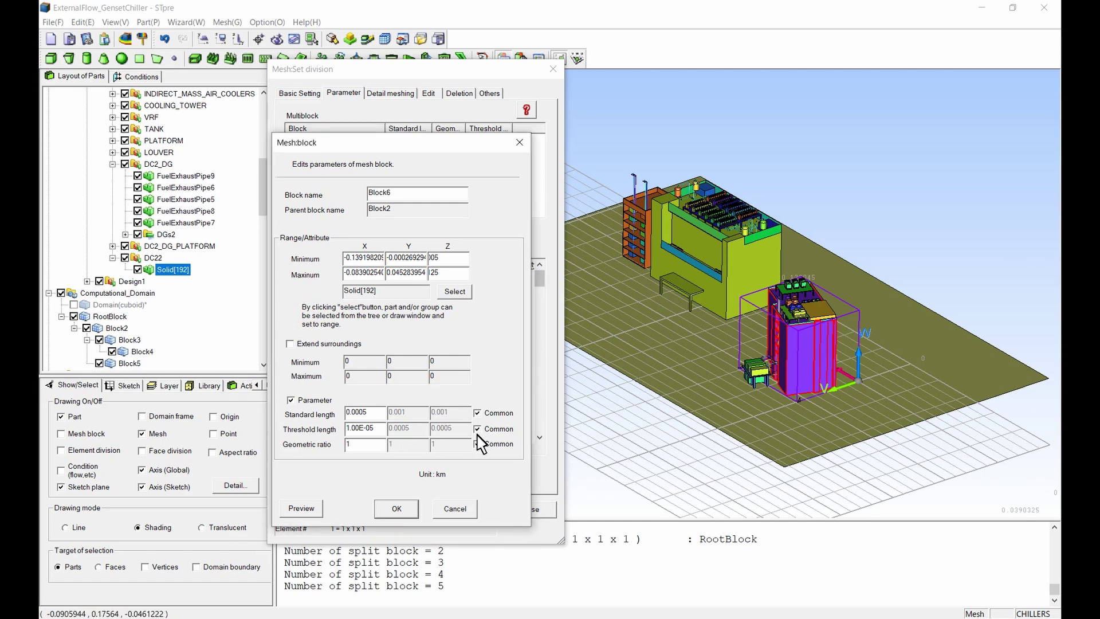
click(301, 509)
click(397, 509)
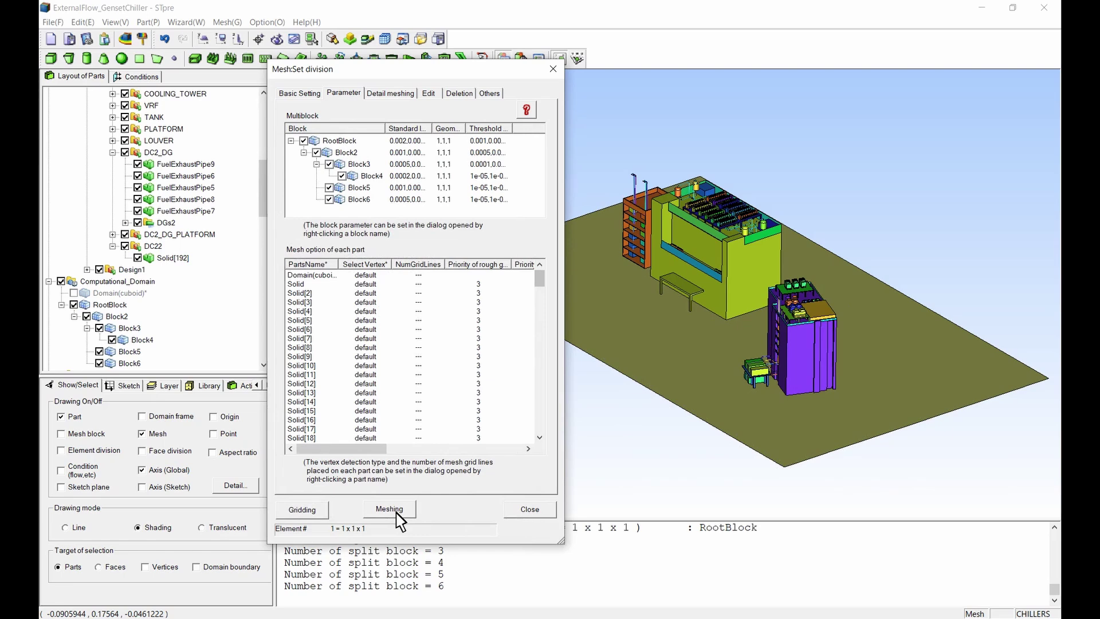
Start a new mesh block under Block2 and take its range from the DGs2 group in DC2_DG.
right_click(351, 155)
click(378, 183)
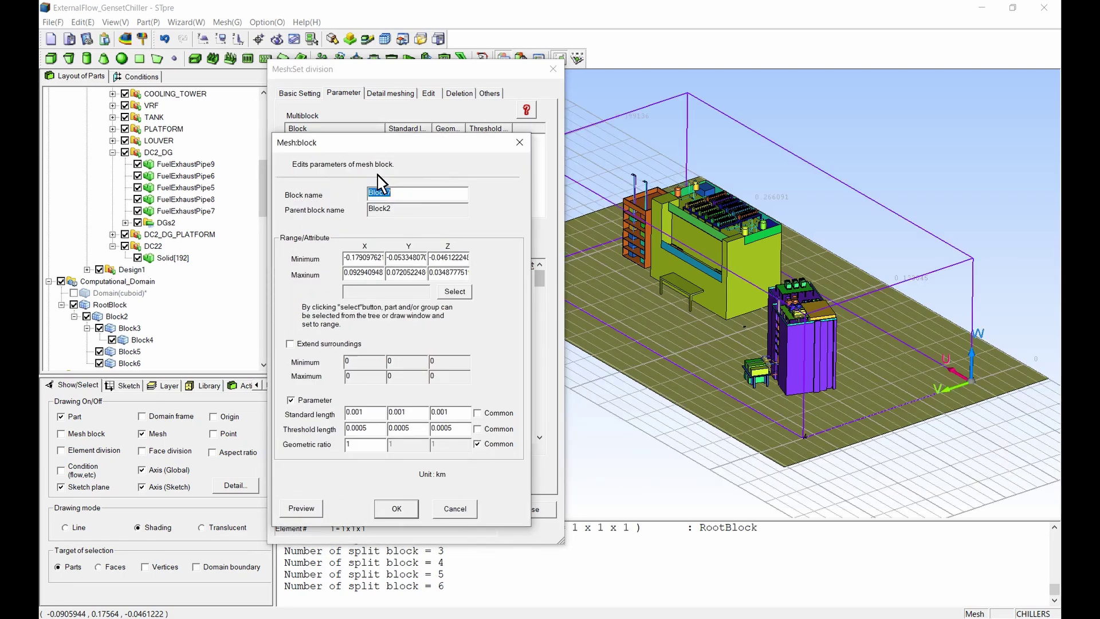
click(455, 291)
click(167, 223)
Extend the block's surroundings by 0.004, 0.005 and 0 km at the XYZ minimum and by 0.004, 0.0015 and 0.025 km at the maximum.
click(290, 343)
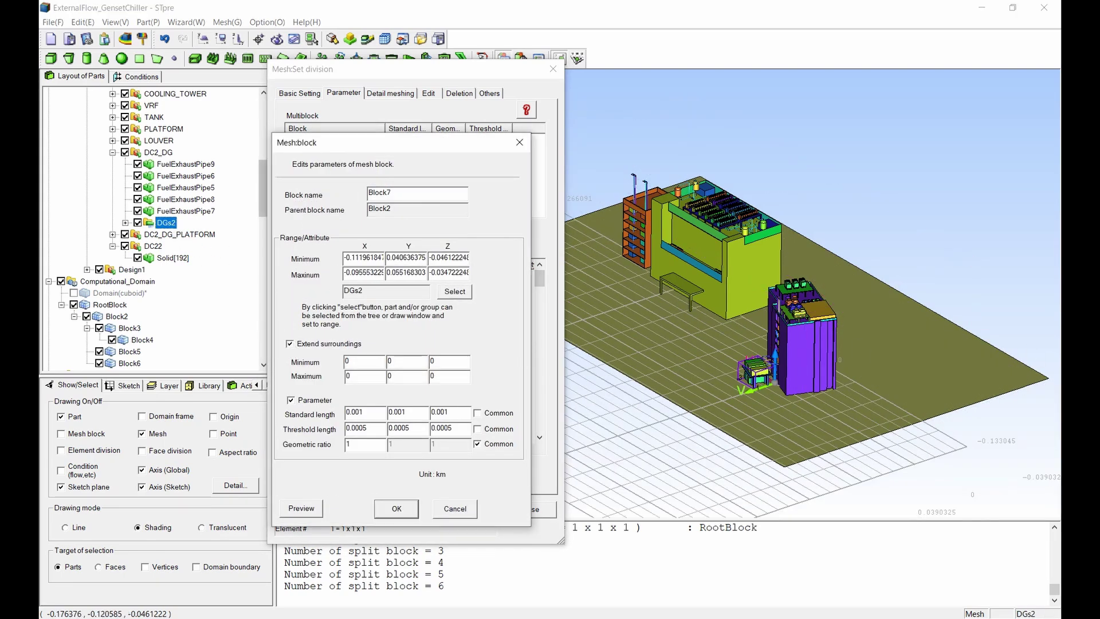
text(0.004)
drag(360, 363, 430, 376)
text(0.0050.0040.00150.025)
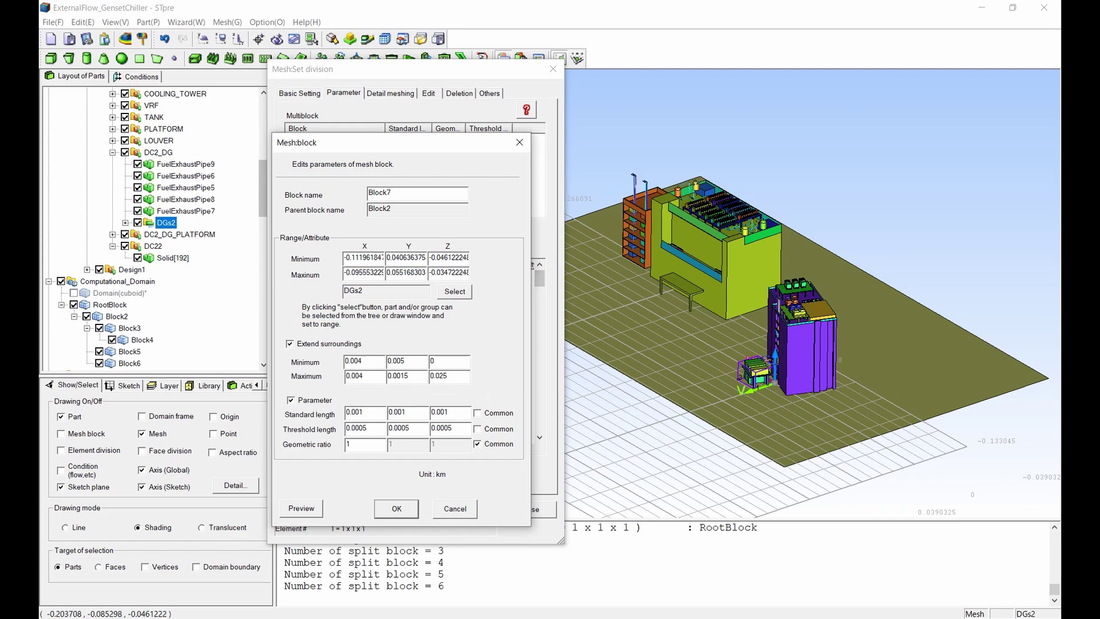
Make a 0.0005 km standard length and a 0.0001 km threshold length common to all axes, then preview and create the block.
text(0.0005)
drag(368, 412, 340, 429)
click(478, 413)
text(0.0001)
click(477, 429)
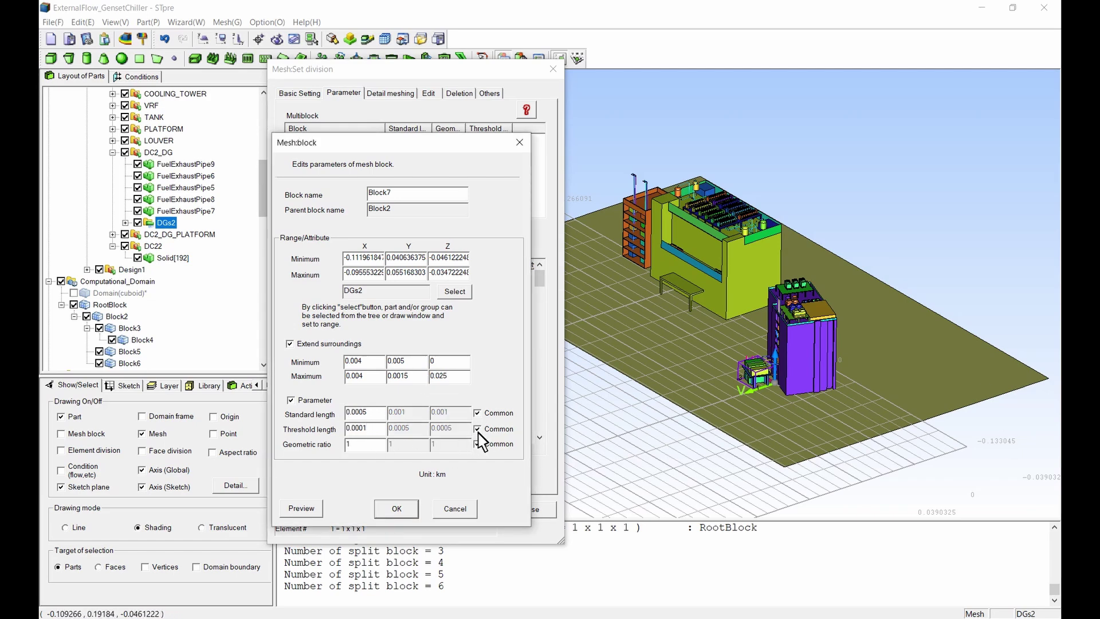
click(301, 508)
click(396, 508)
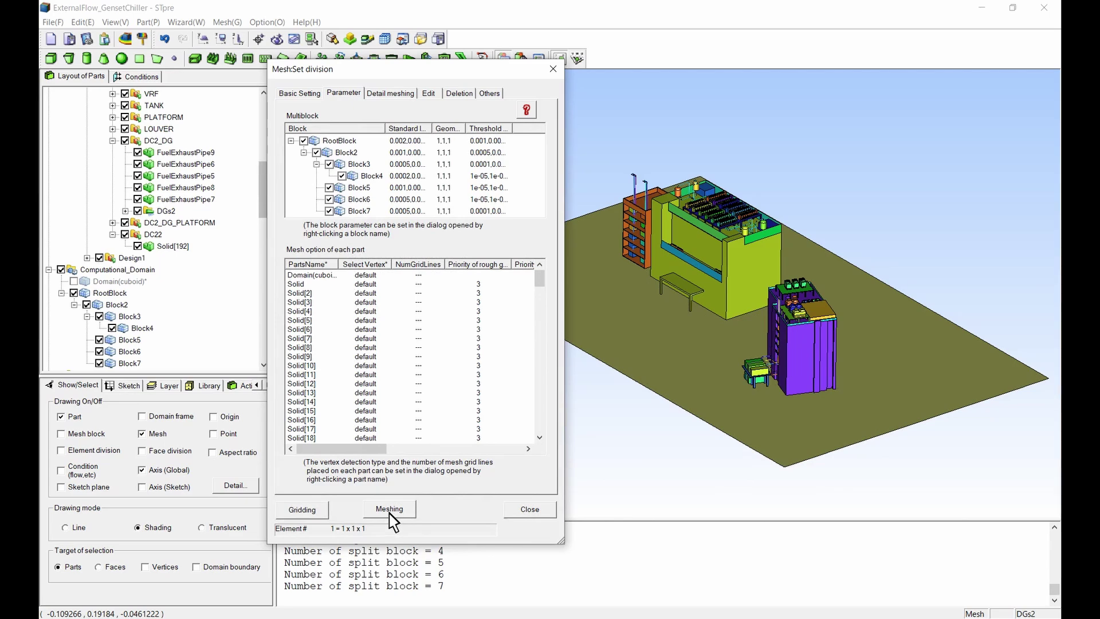
Generate the grid and the mesh for all blocks, then close the mesh division settings.
click(309, 510)
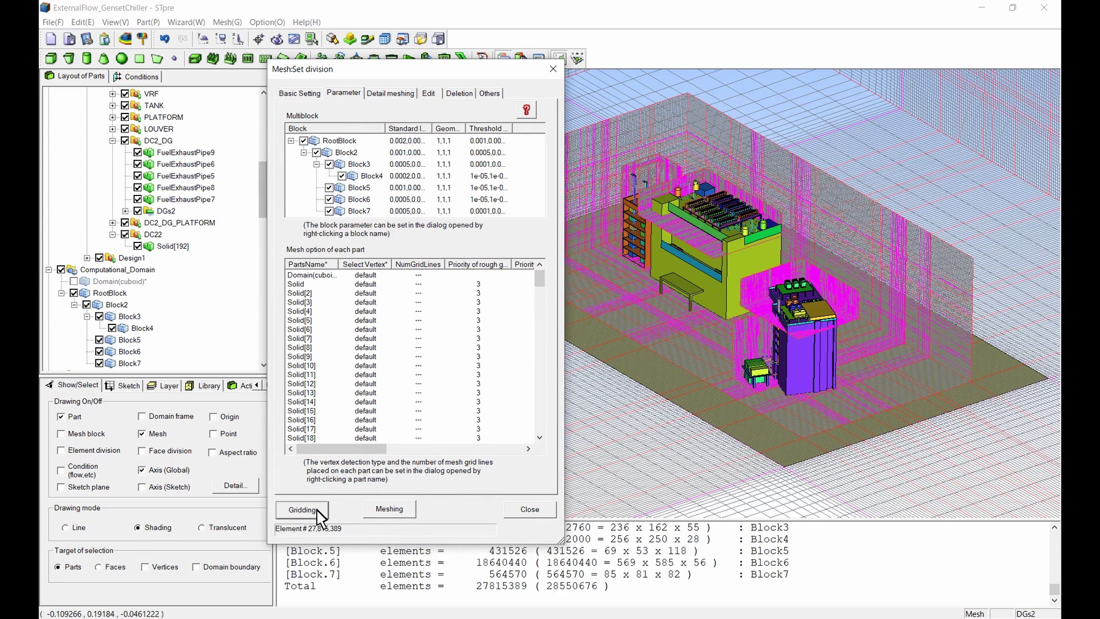
click(396, 510)
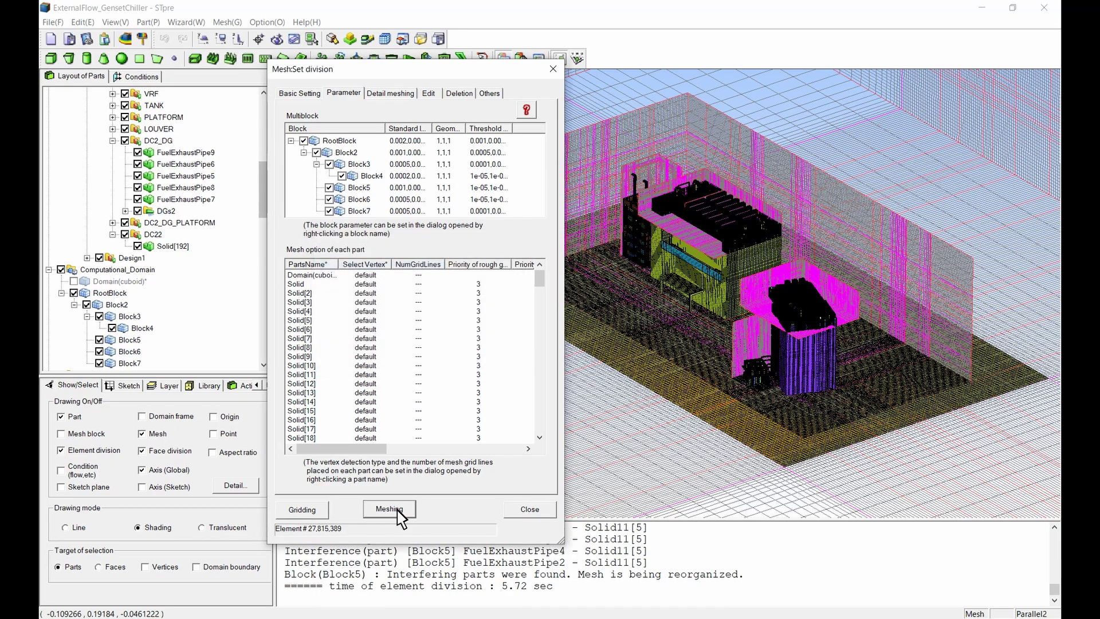
click(519, 510)
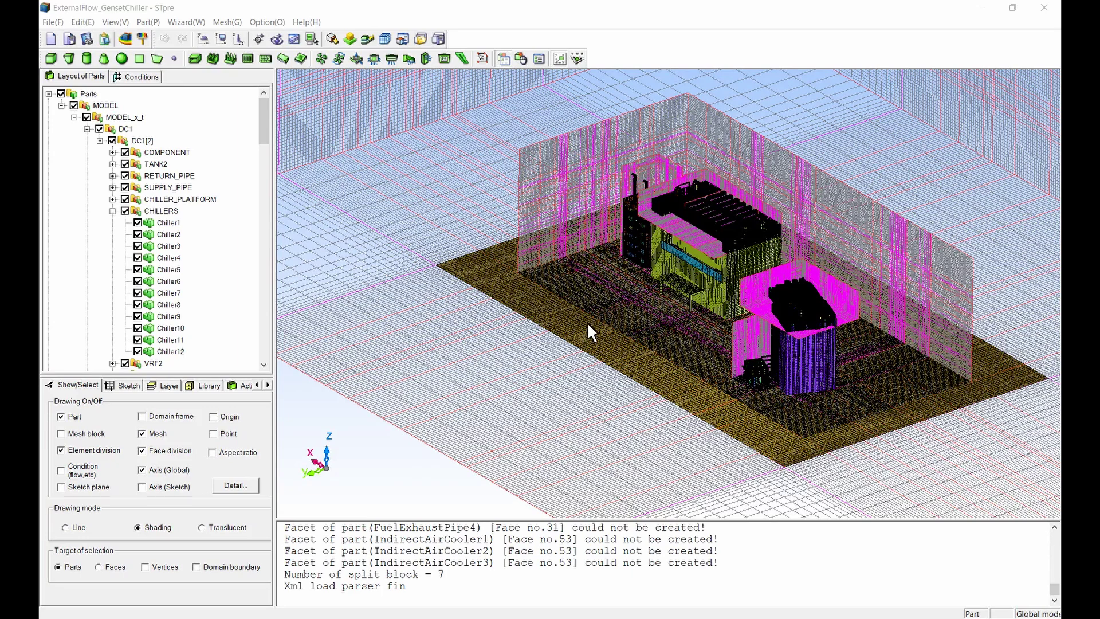
Export the analysis to the Work folder as the S file ExternalFlow_GensetChiller.s and save the project.
click(439, 39)
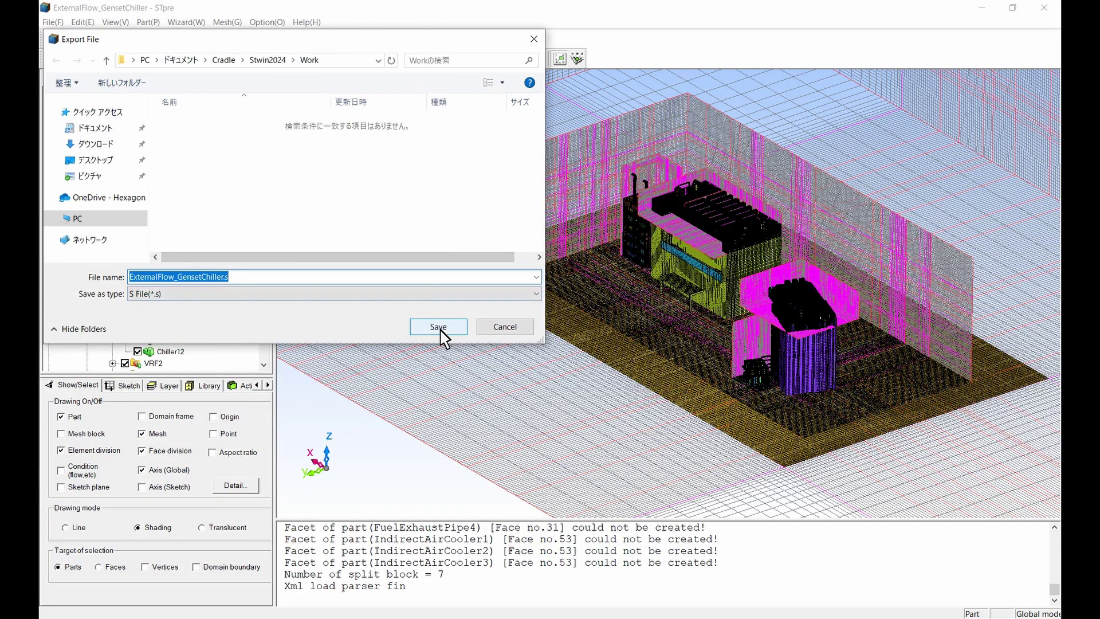
click(439, 325)
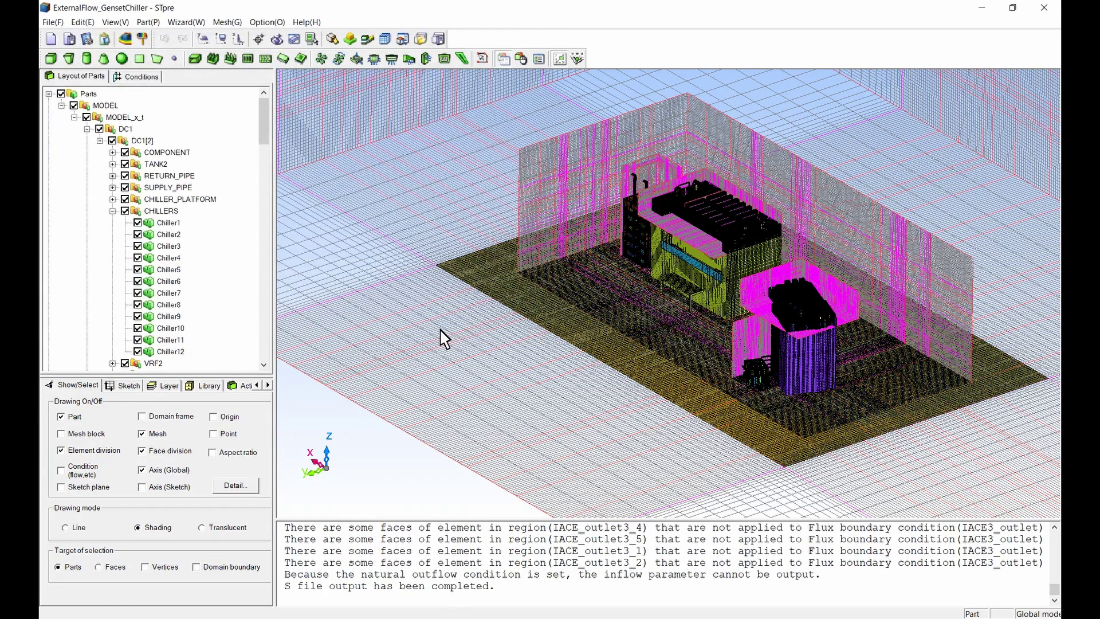
click(70, 39)
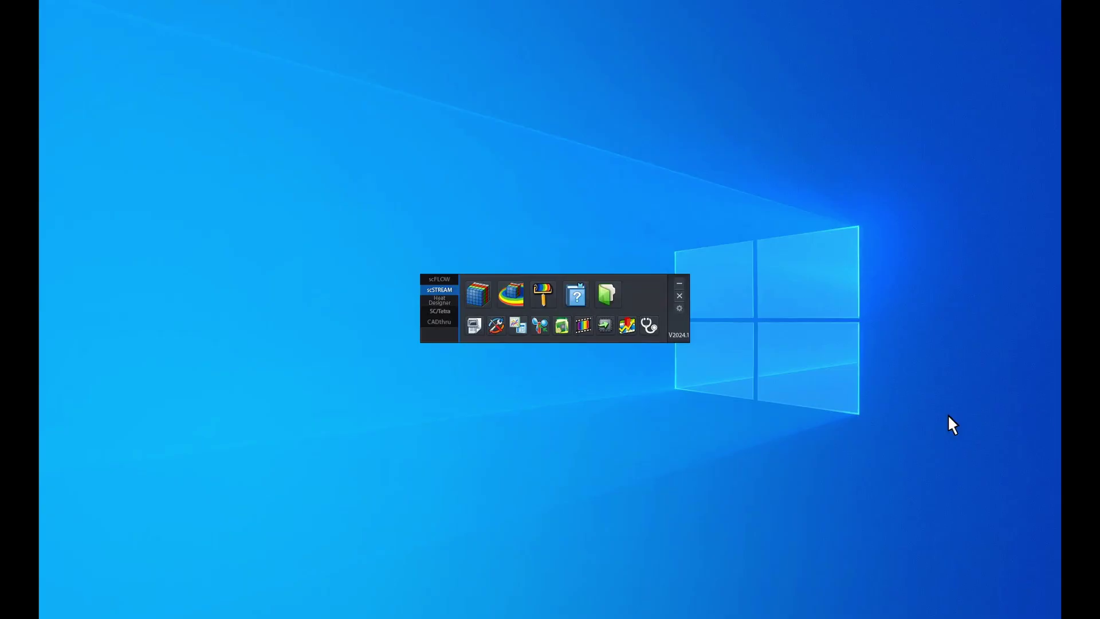
Launch scMonitor, register ExternalFlow_GensetChiller.s from the Work folder as a job, and execute its analysis.
click(511, 295)
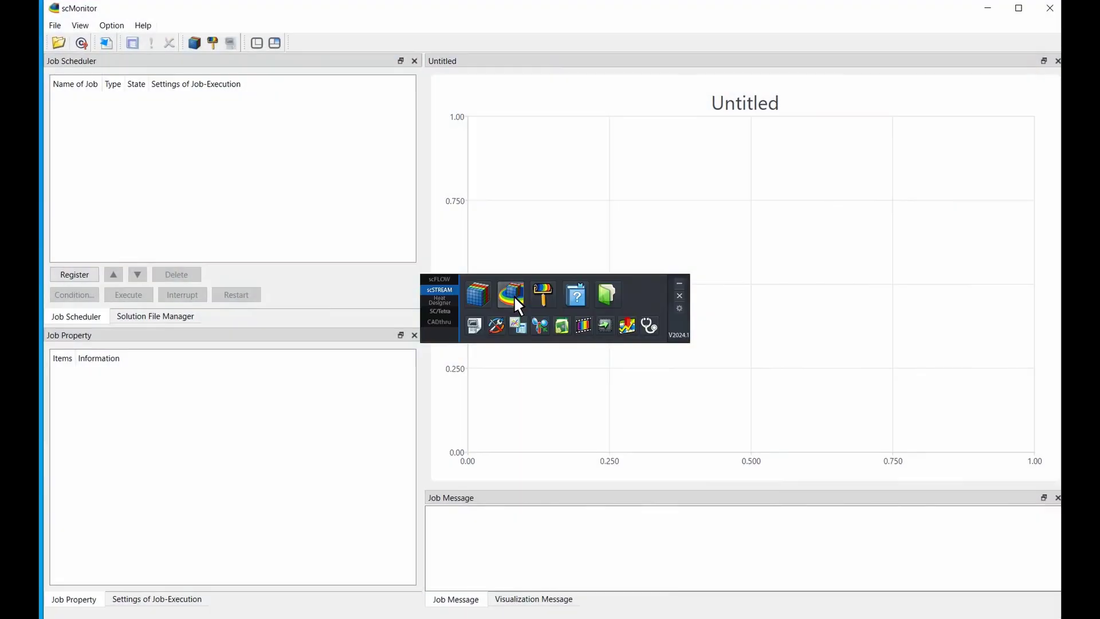
click(679, 287)
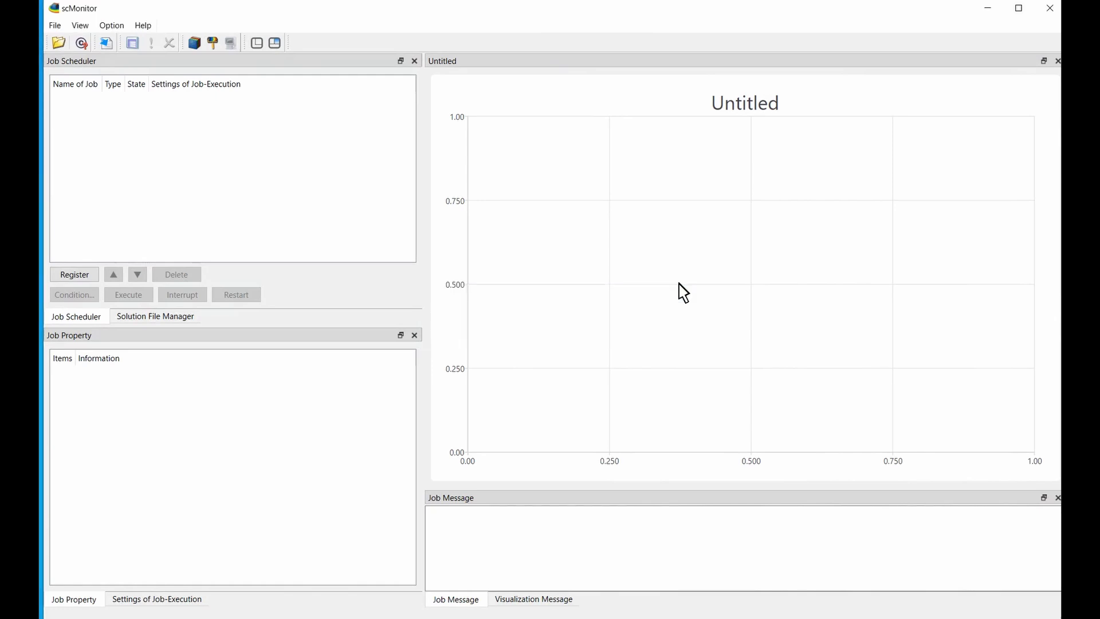
click(60, 45)
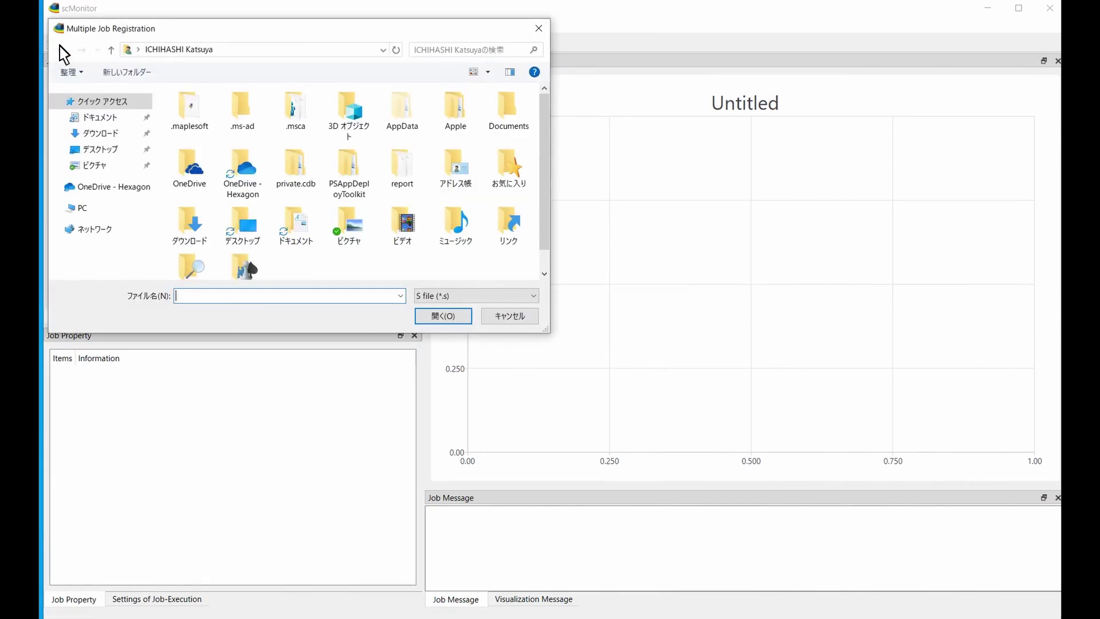
key(ctrl+v)
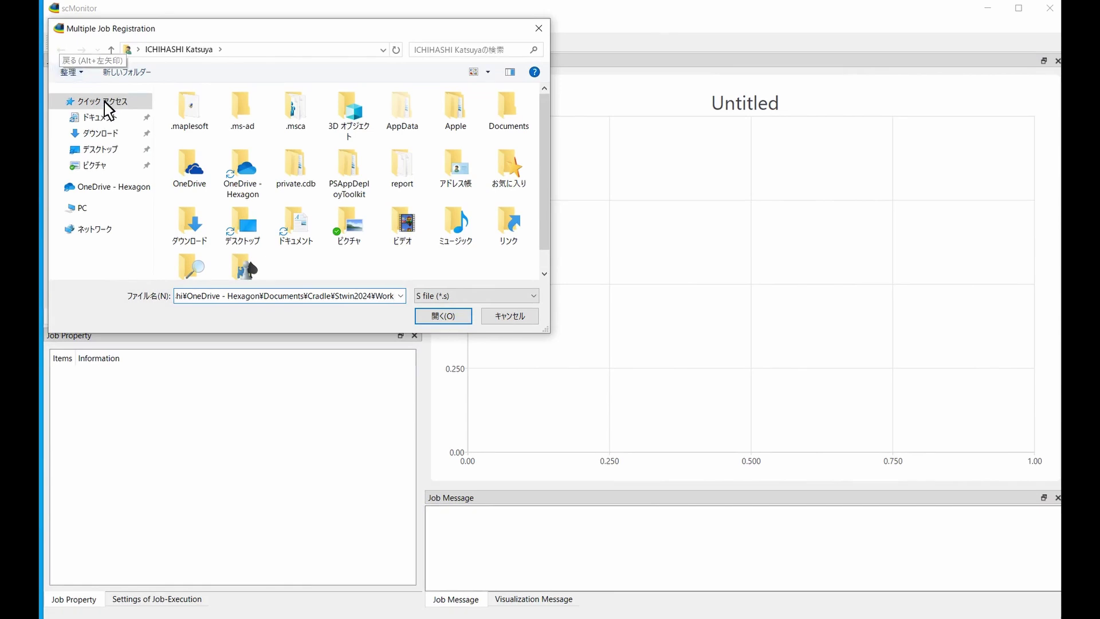
click(424, 315)
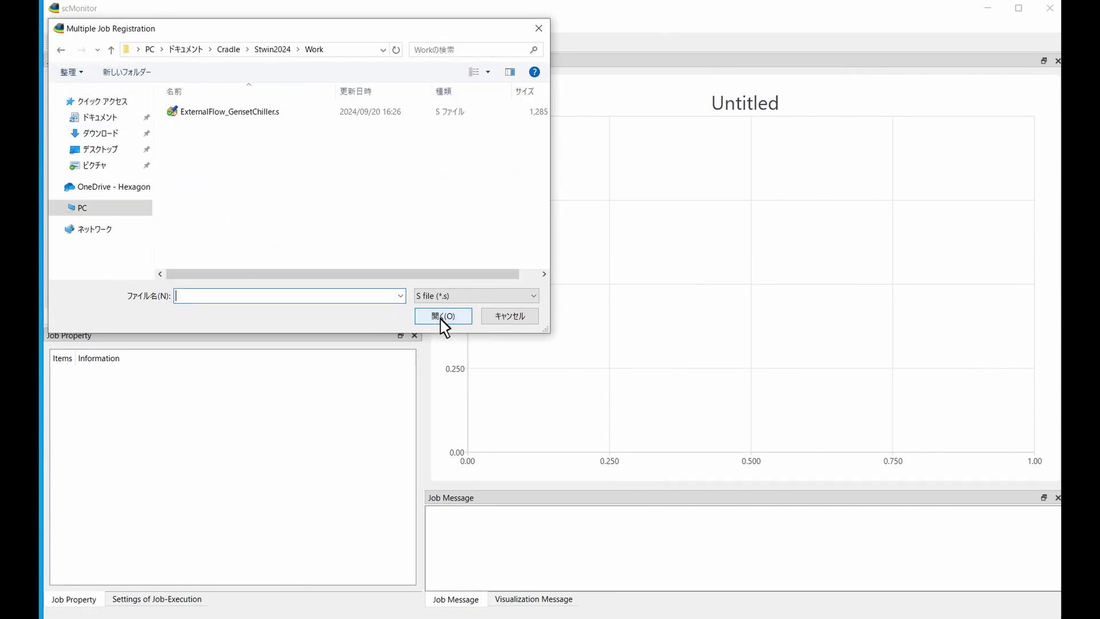
click(239, 116)
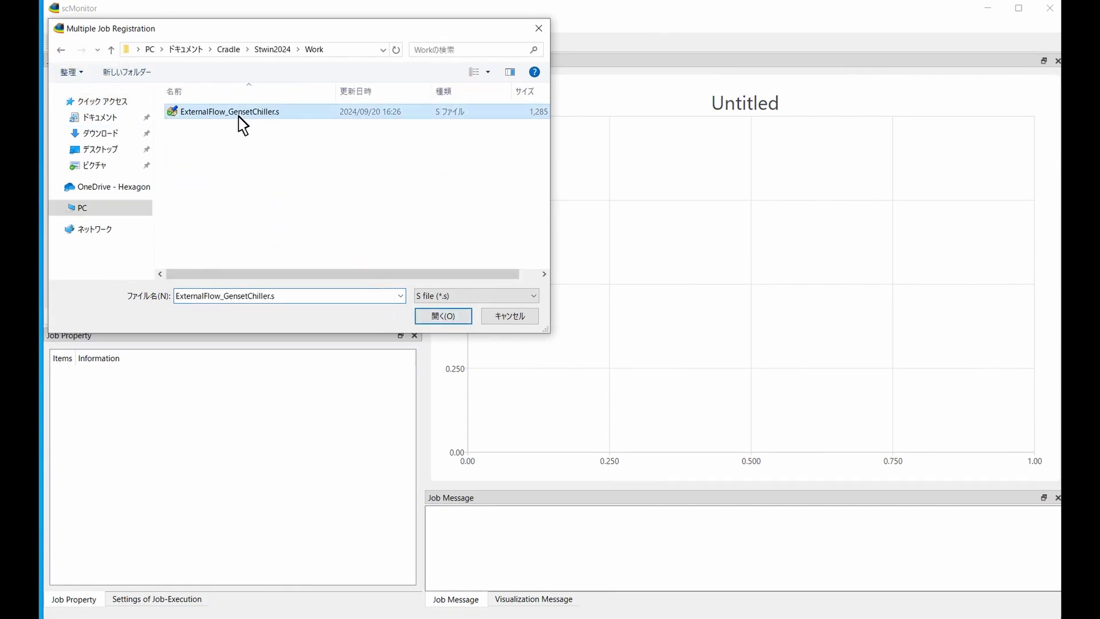
click(443, 316)
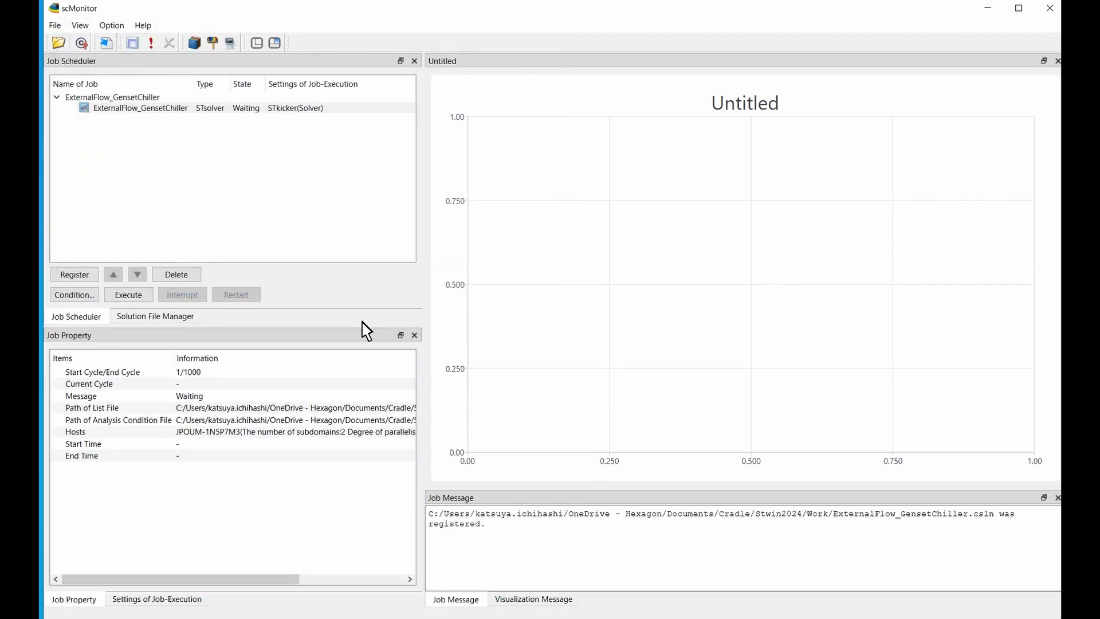
click(133, 299)
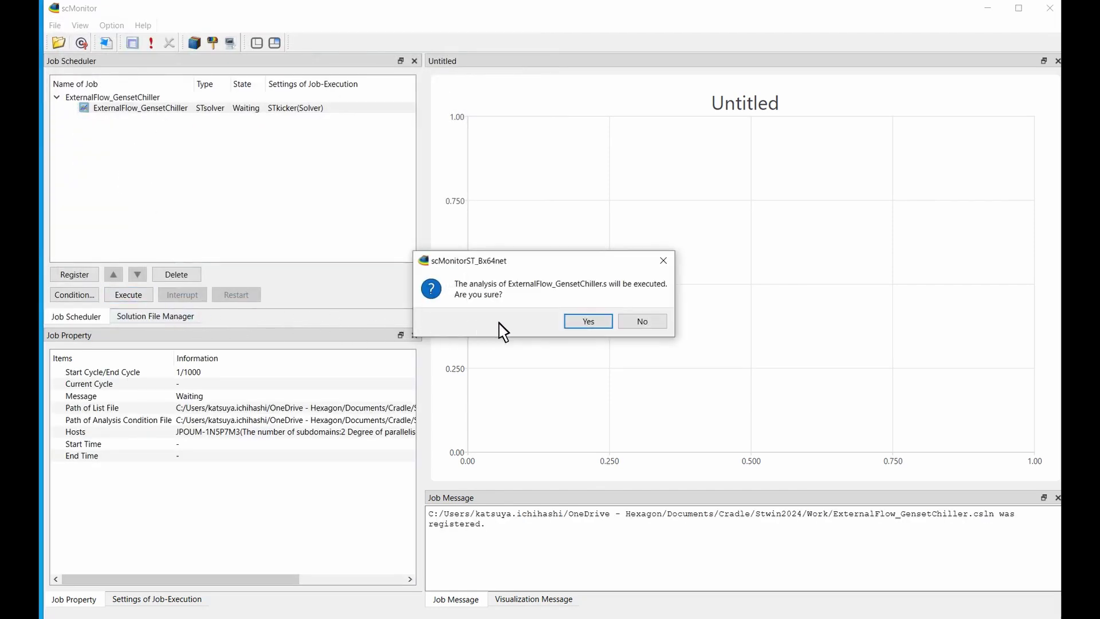
click(589, 321)
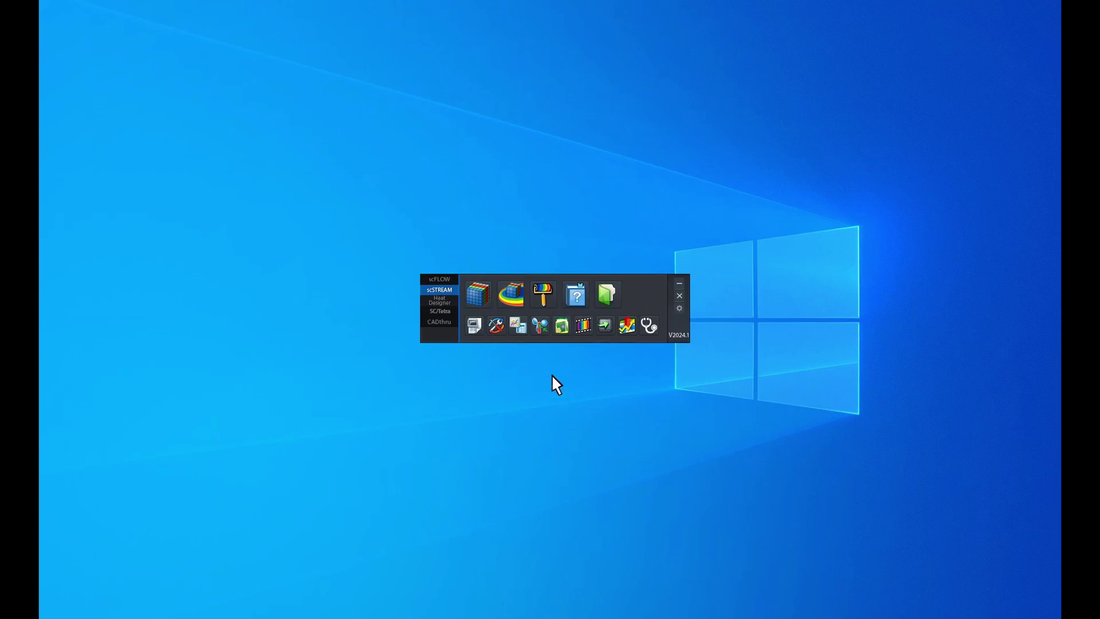
Launch STpost and open the field file FullModel20240917_2_62.fld from the Work folder.
click(544, 301)
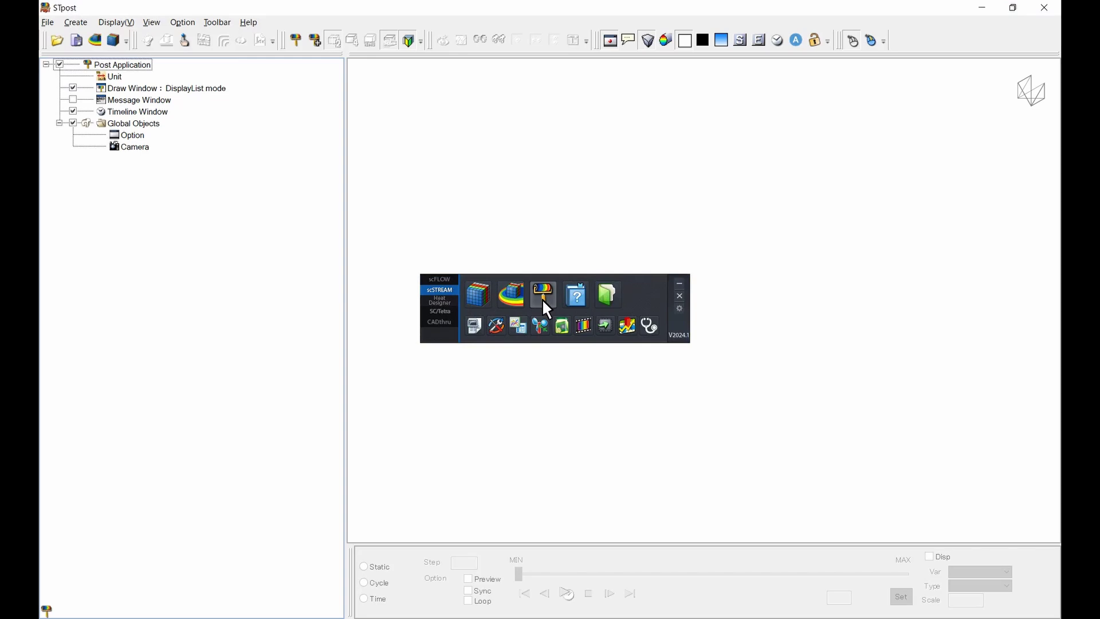
click(681, 293)
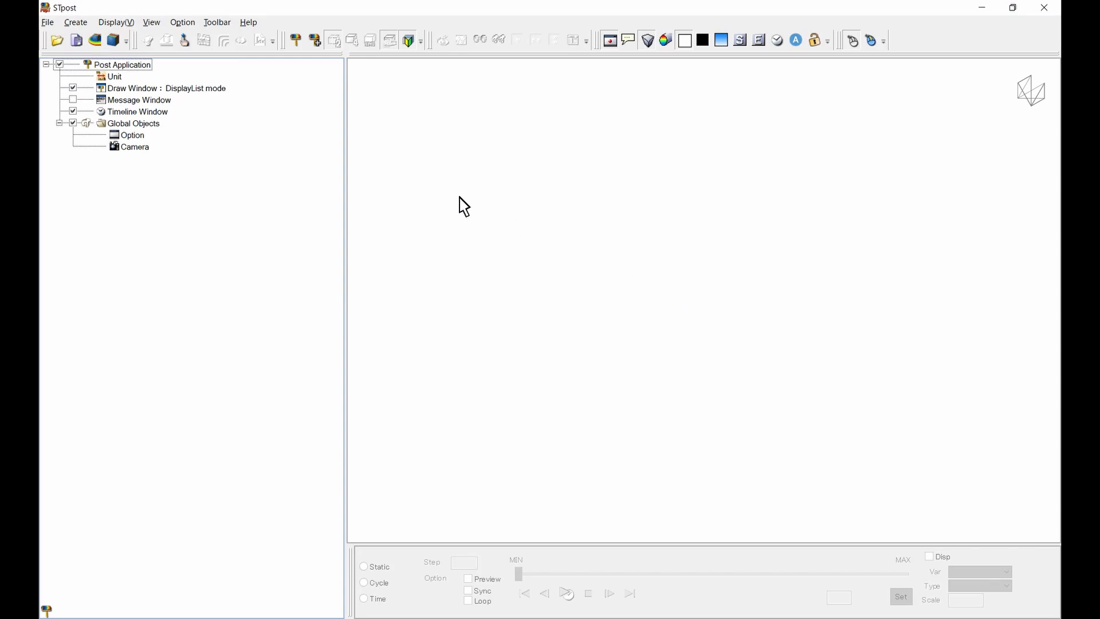
click(63, 46)
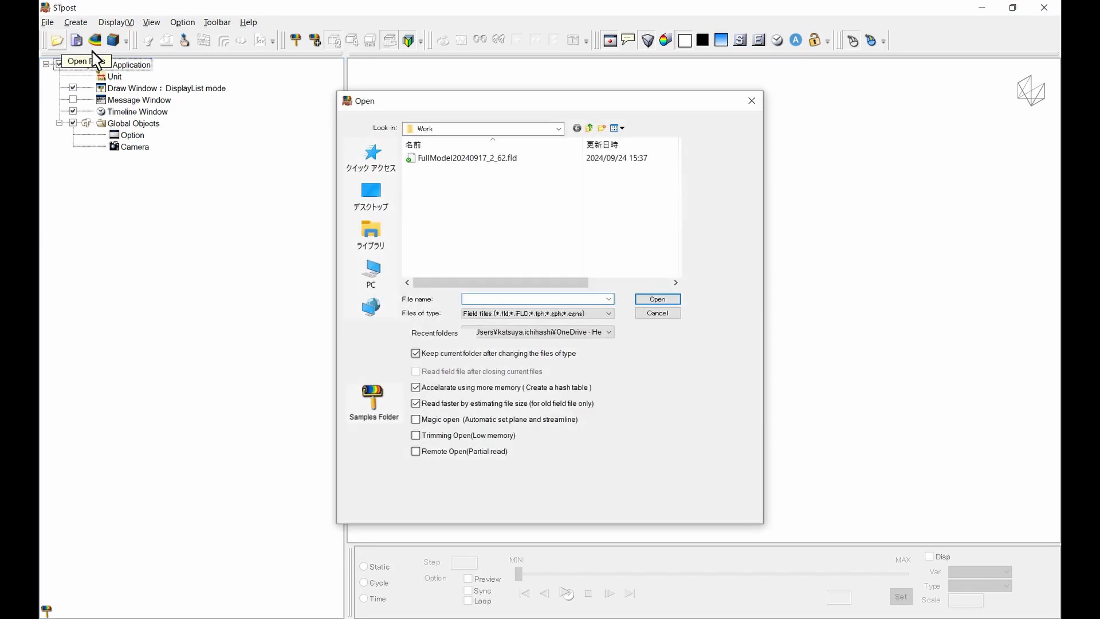
click(471, 159)
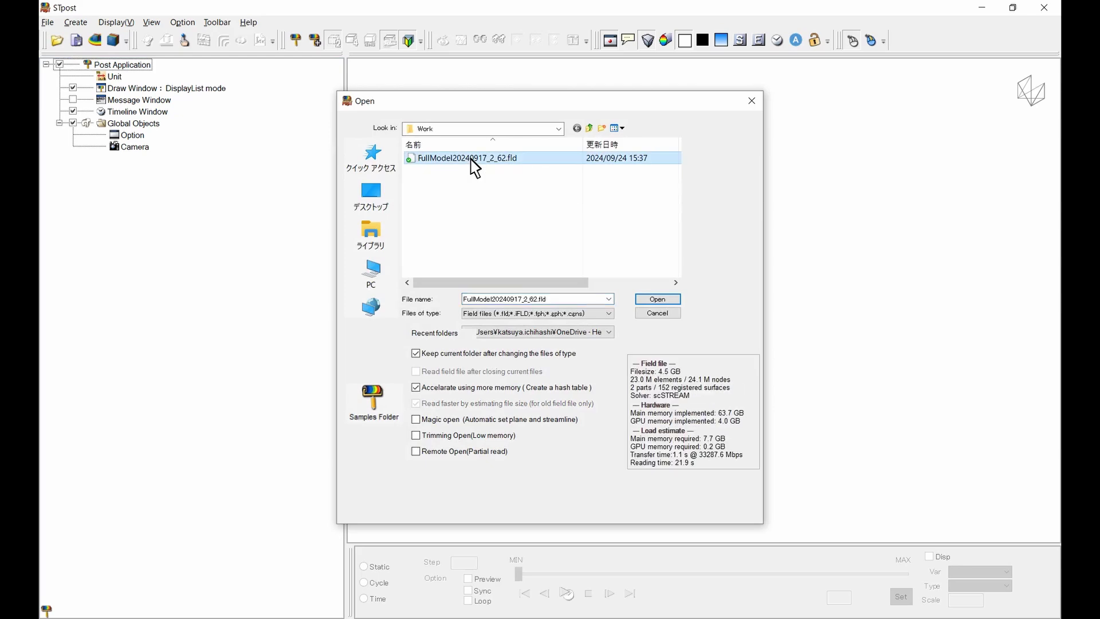
click(658, 299)
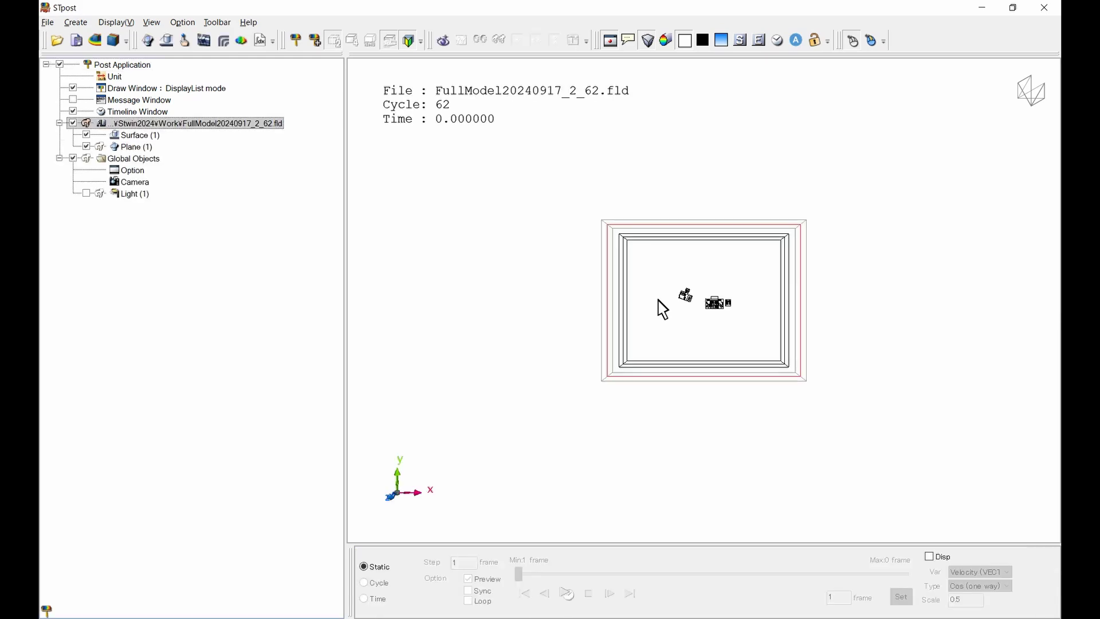
Set the coordinate of the cut plane perpendicular to the Z-axis to 7.70709.
drag(720, 374, 687, 387)
right_drag(682, 377, 870, 375)
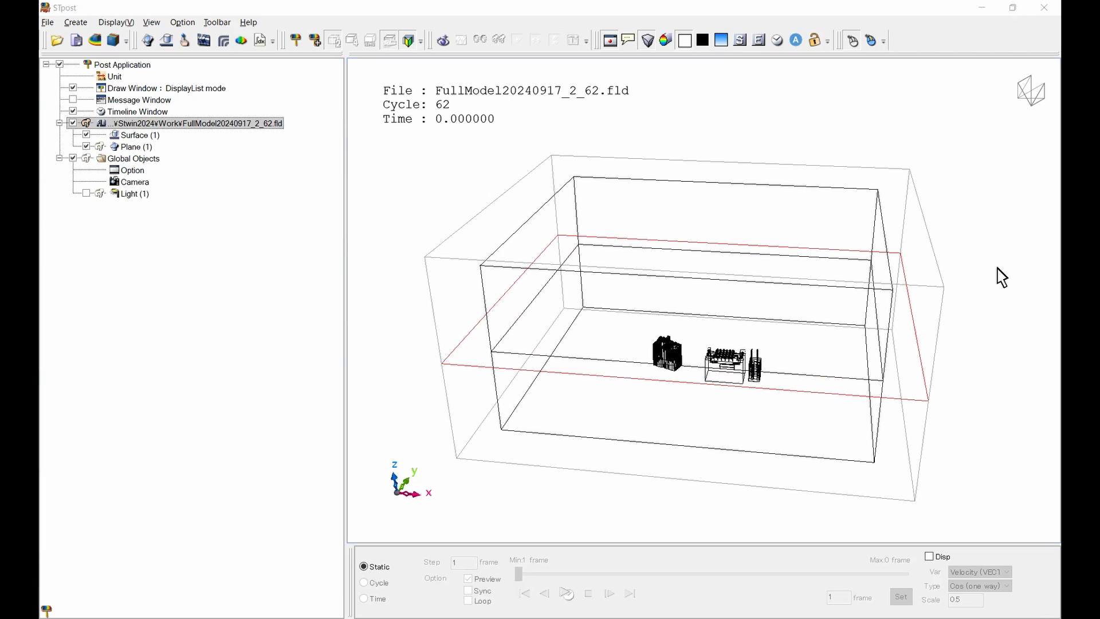
click(138, 151)
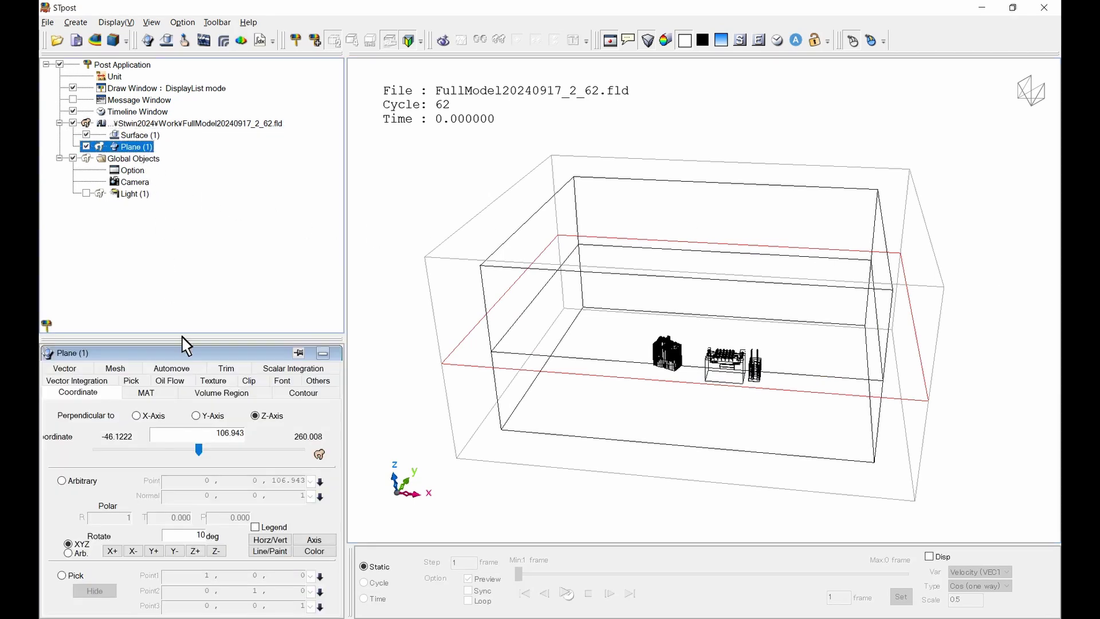
drag(214, 434, 269, 444)
text(7.70709)
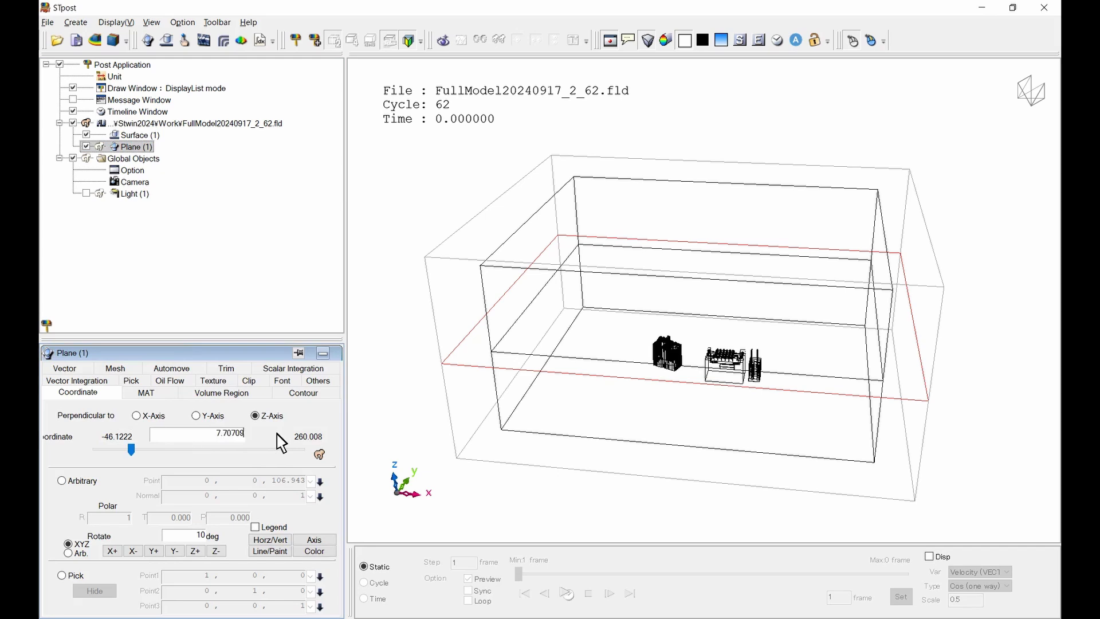
Create a streamline object and use Plane (1) as the reference plane for its starting surface.
click(224, 41)
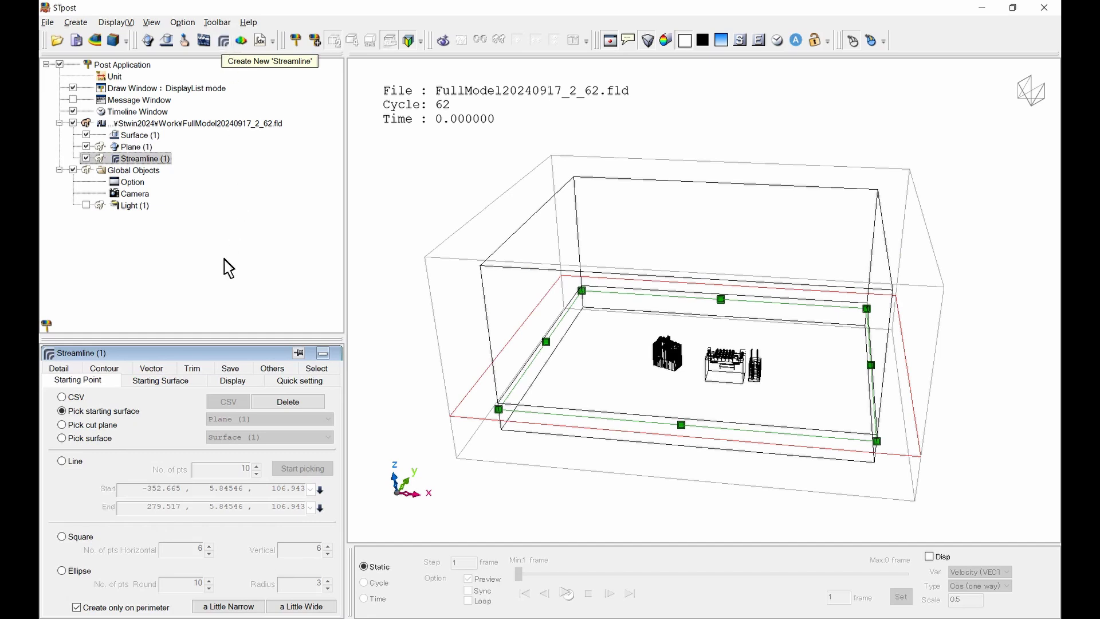
click(170, 383)
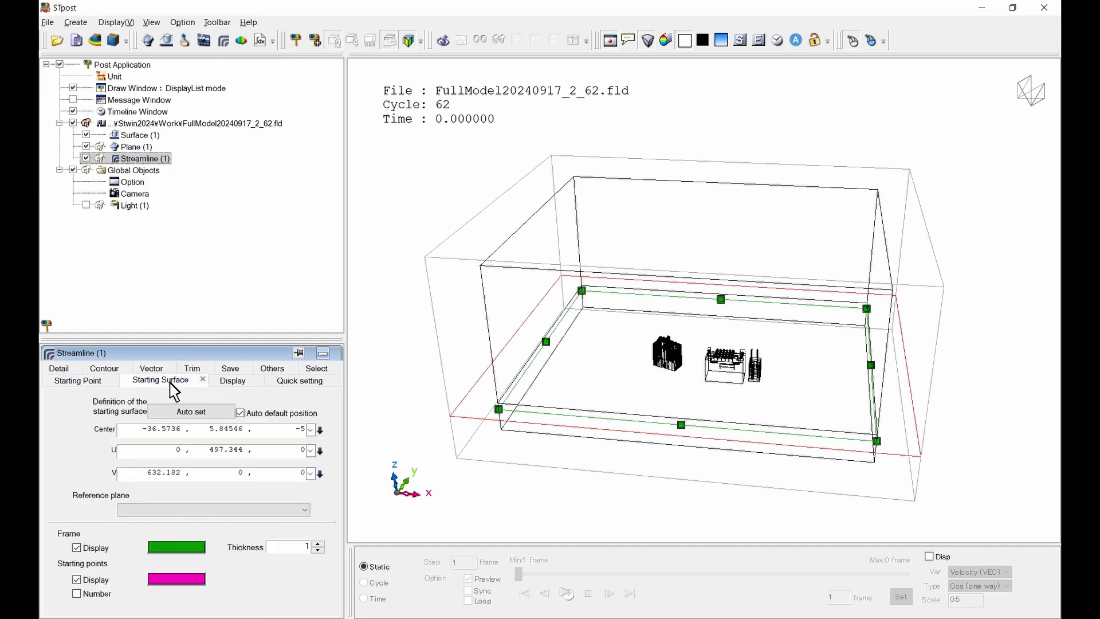
click(208, 510)
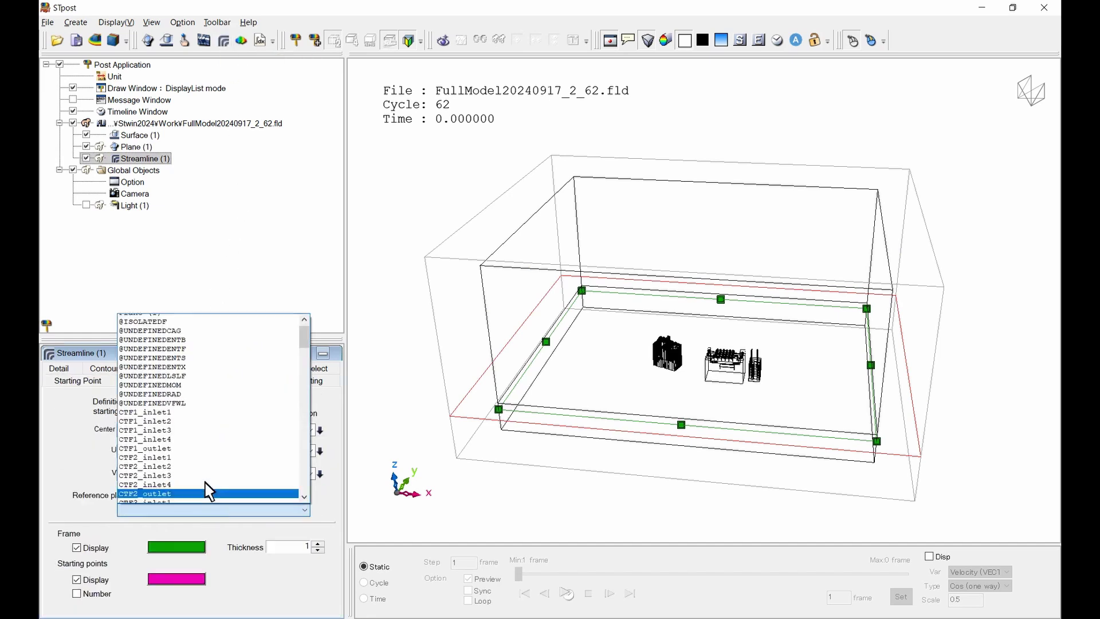
click(158, 329)
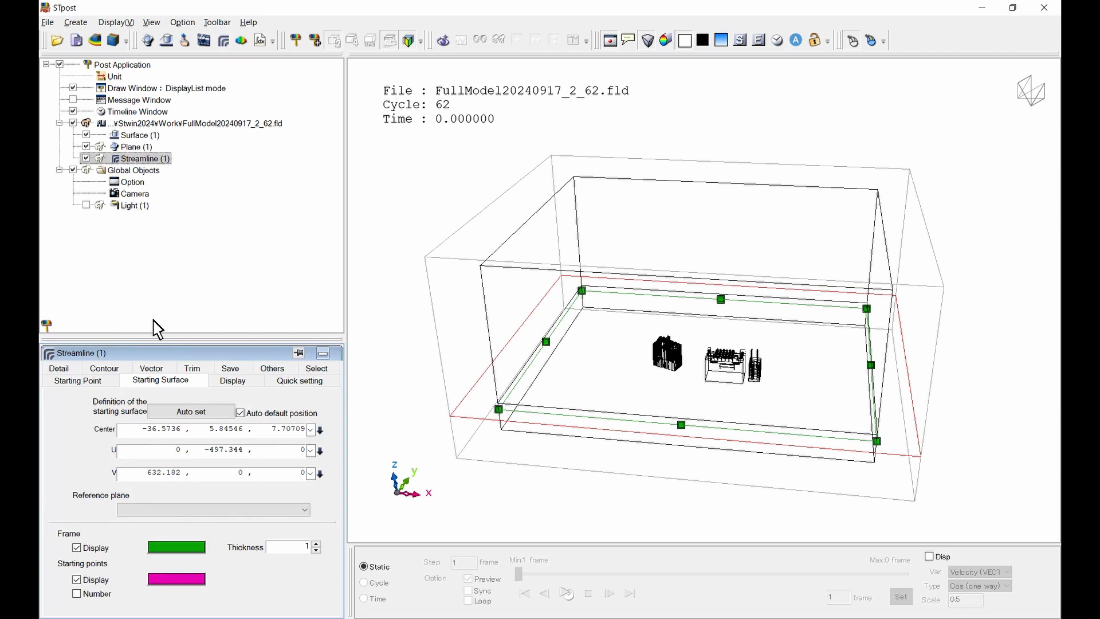
Shrink the streamline starting surface in top view to about 39.2 by 28.6 over the middle building.
drag(607, 310, 614, 314)
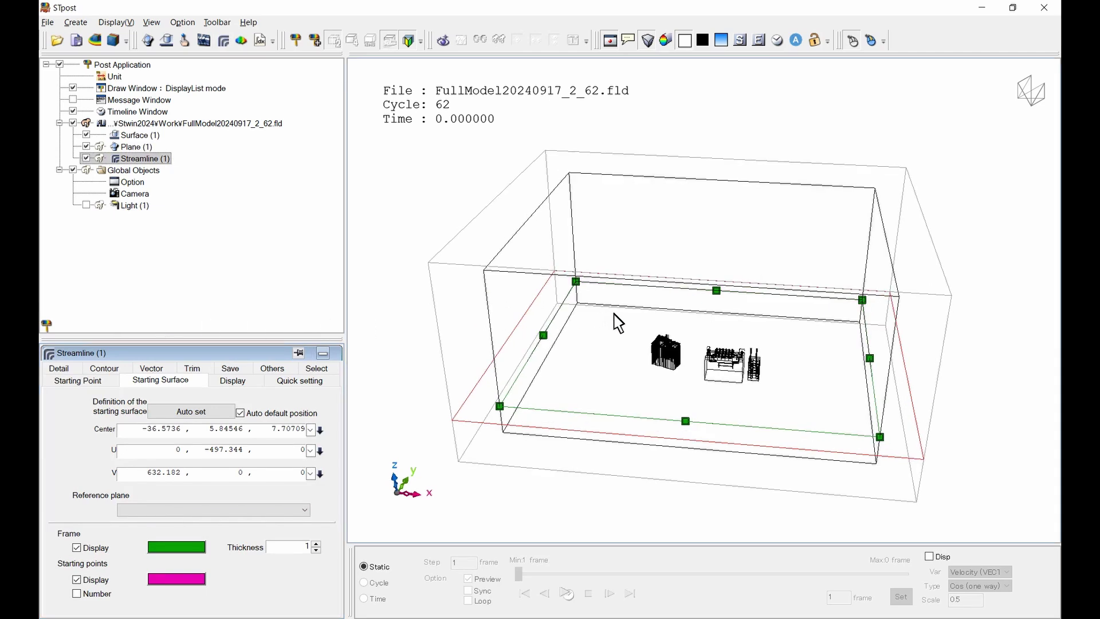
key(z)
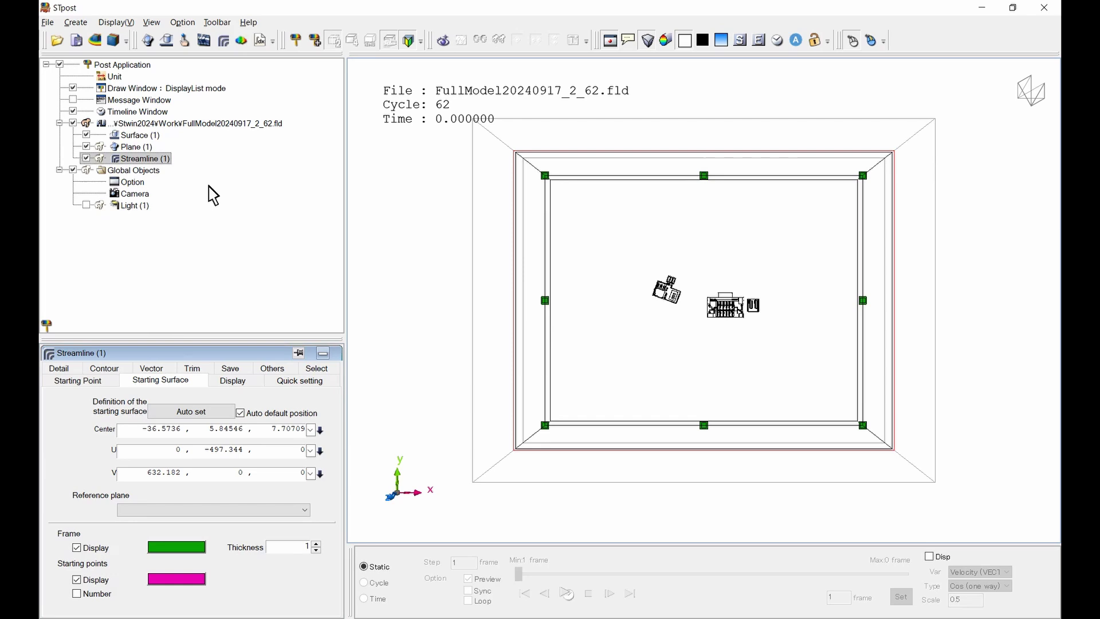
click(101, 160)
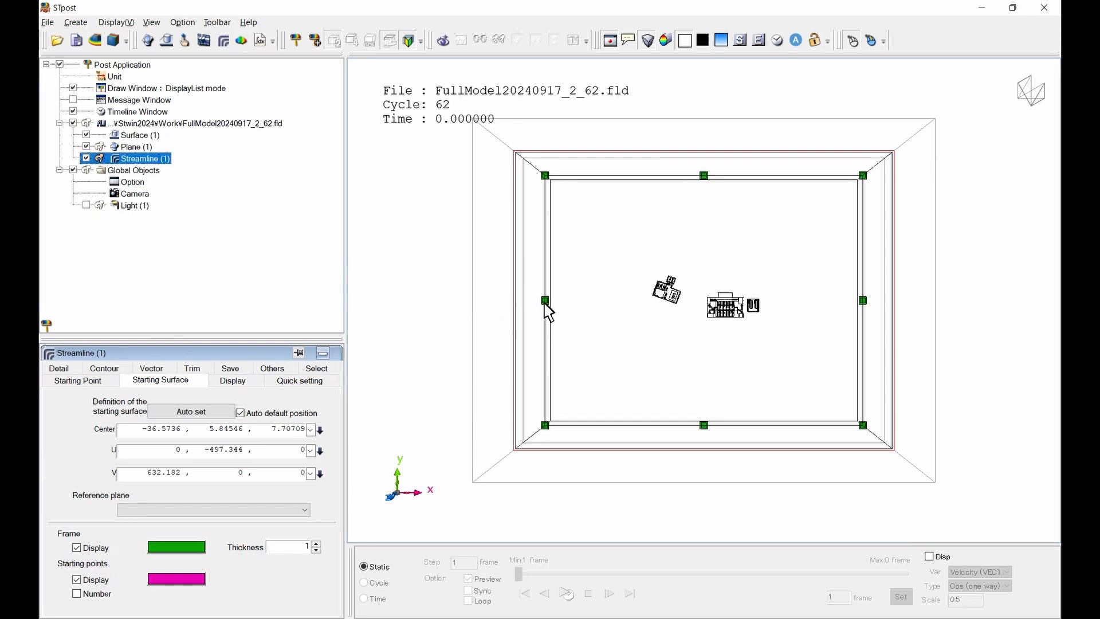
drag(546, 307, 719, 342)
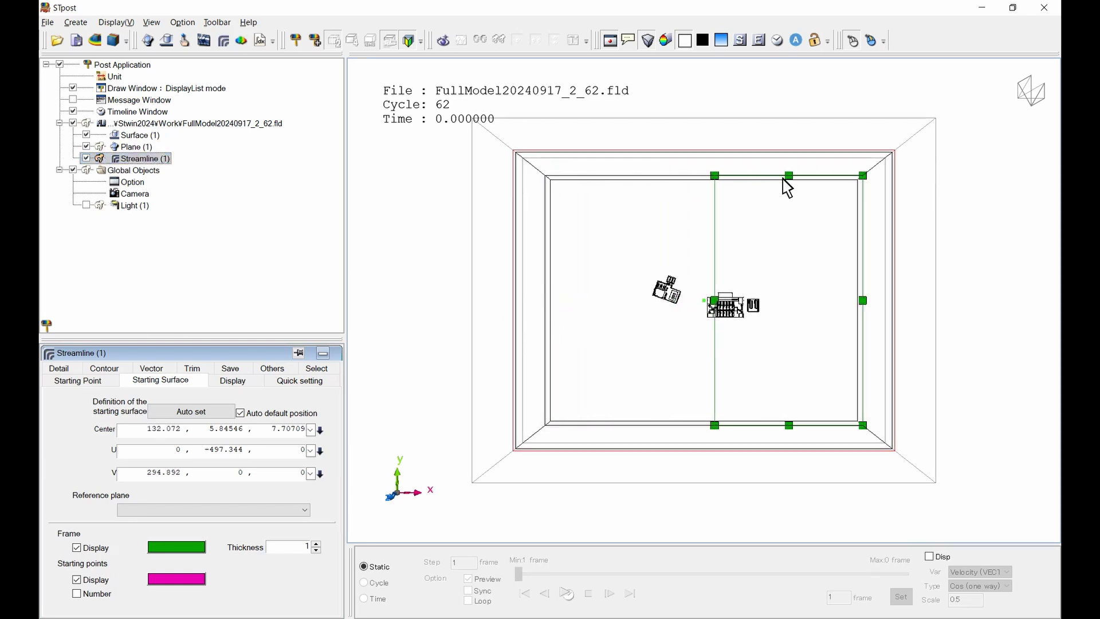
drag(789, 176, 789, 302)
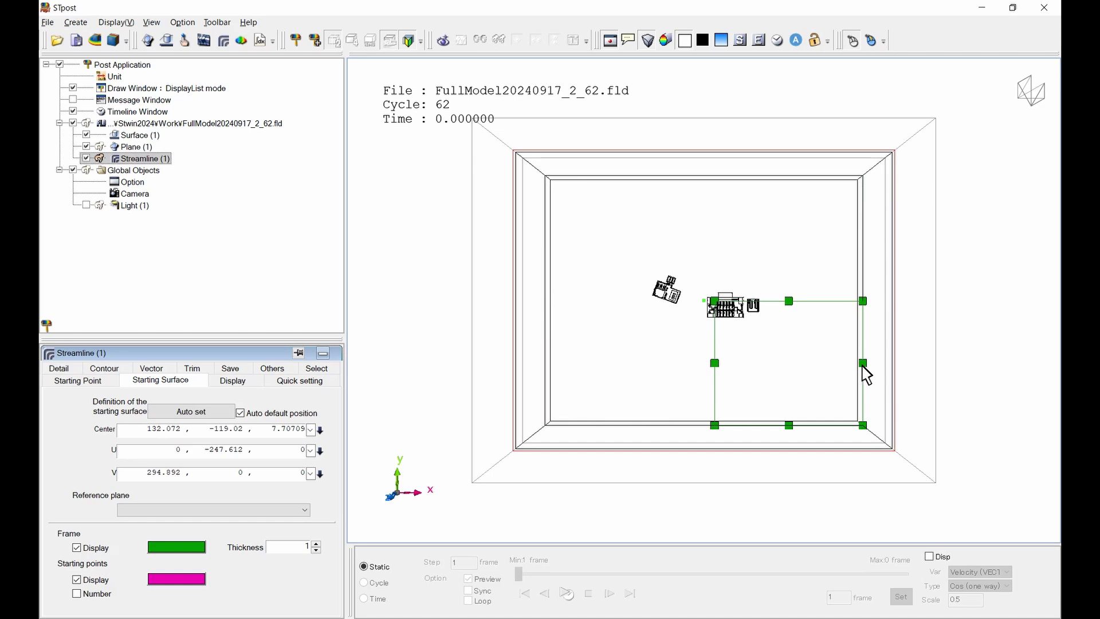
drag(862, 365, 739, 378)
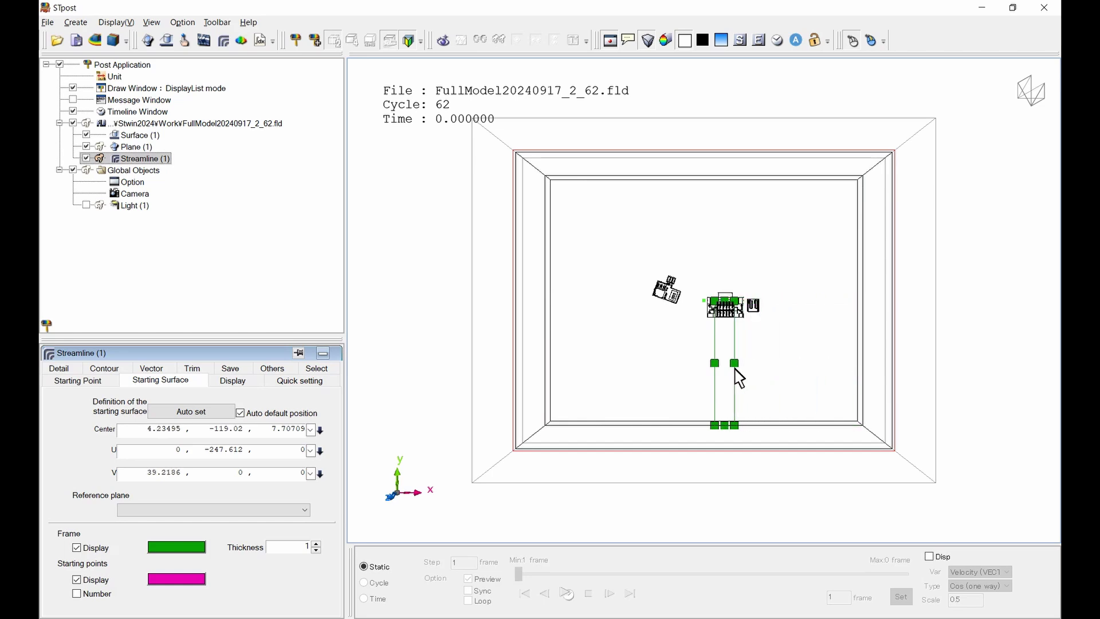
drag(724, 425, 723, 322)
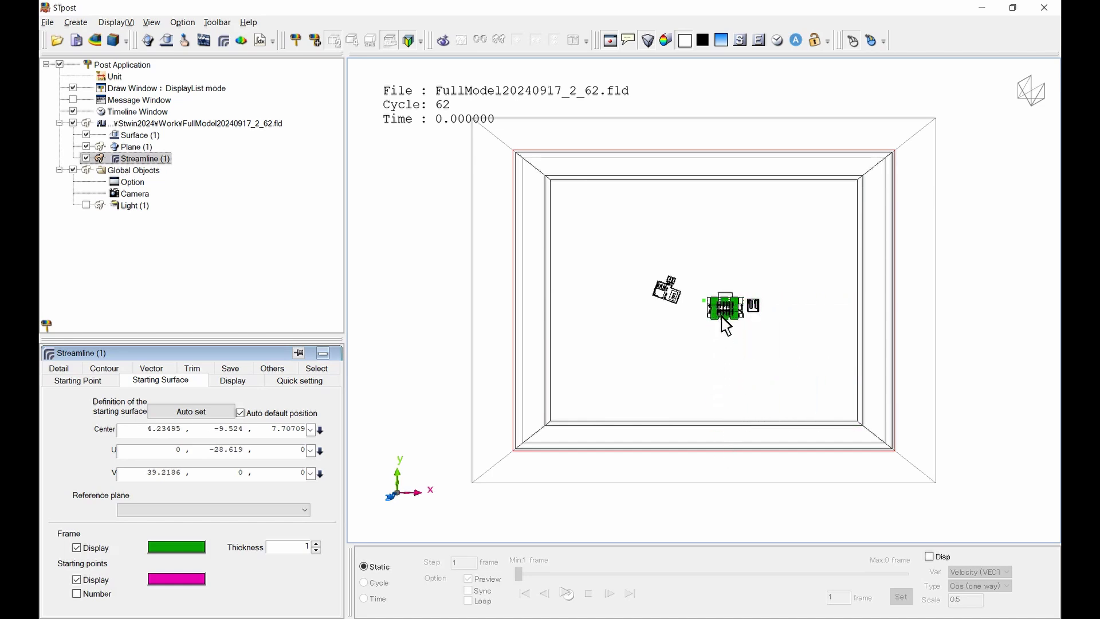
Fit the streamline starting surface closely around the equipment rows on the middle building, about 32.4 by 28.0.
click(89, 124)
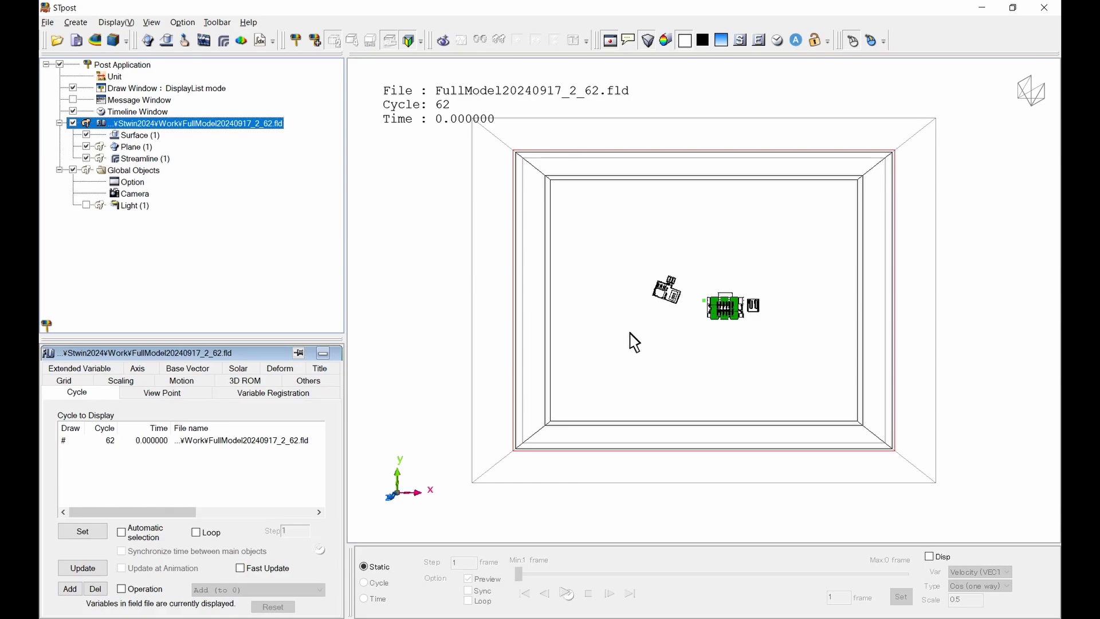
middle_drag(631, 333, 905, 340)
middle_drag(590, 353, 875, 339)
right_drag(834, 334, 785, 325)
middle_drag(563, 366, 958, 395)
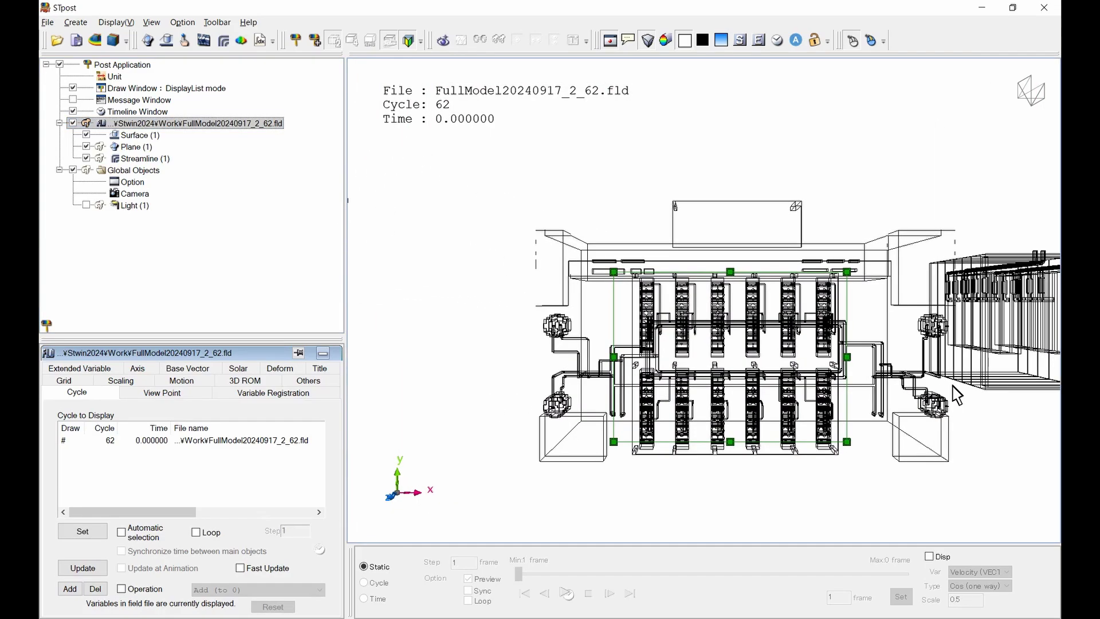
click(100, 159)
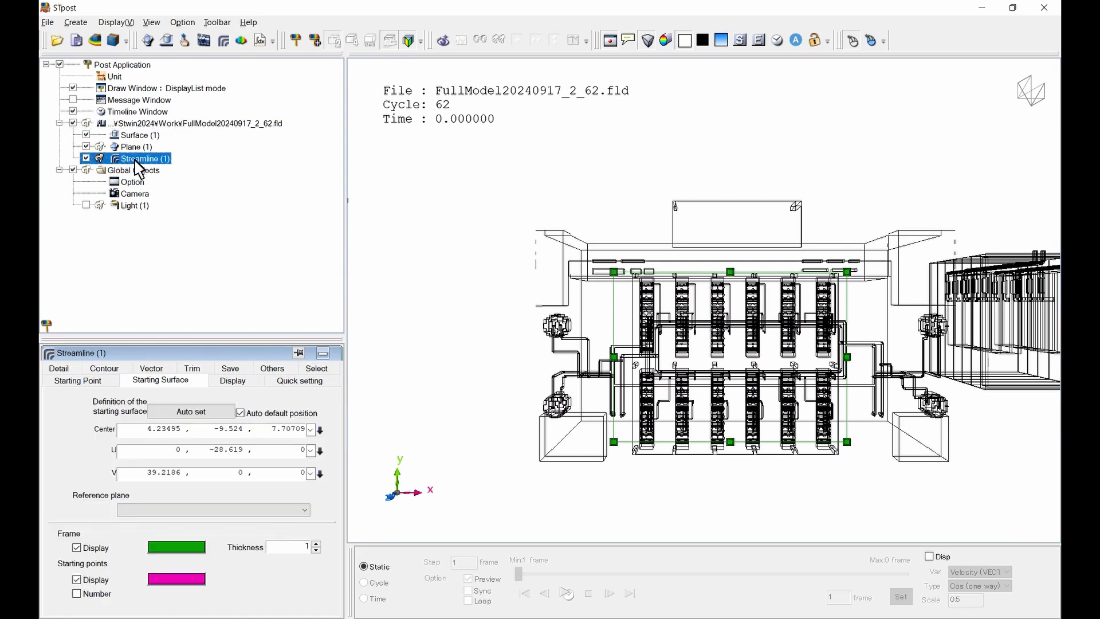
drag(614, 358, 640, 360)
drag(744, 272, 743, 281)
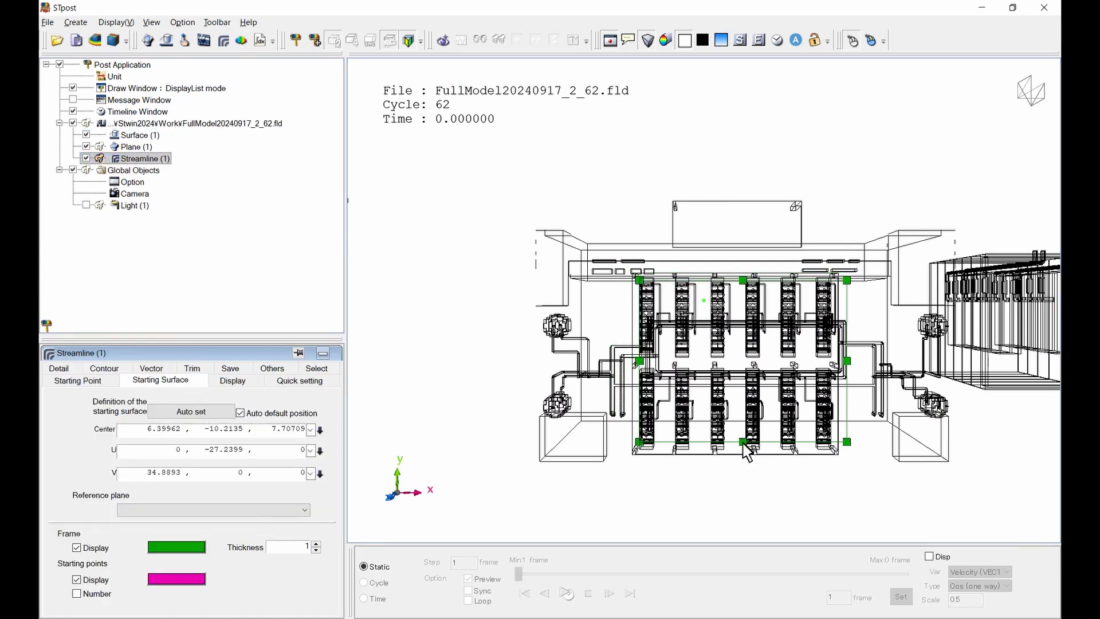
drag(743, 443, 743, 447)
drag(848, 372, 834, 364)
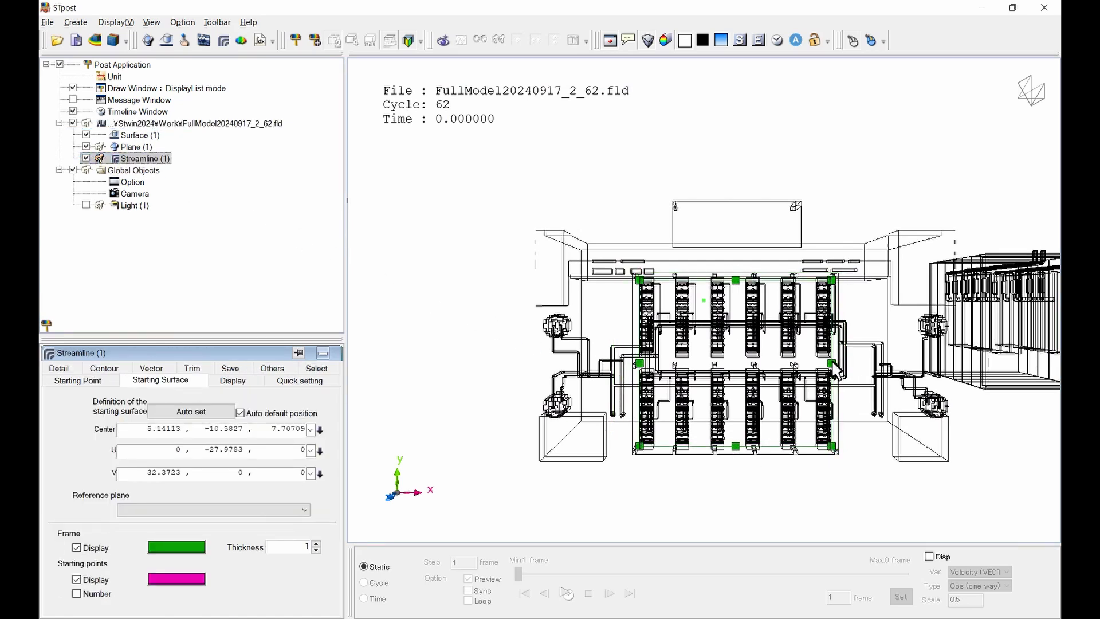
Generate square streamline starting points, 10 horizontal by 20 vertical, across the whole starting surface instead of only its perimeter.
click(89, 125)
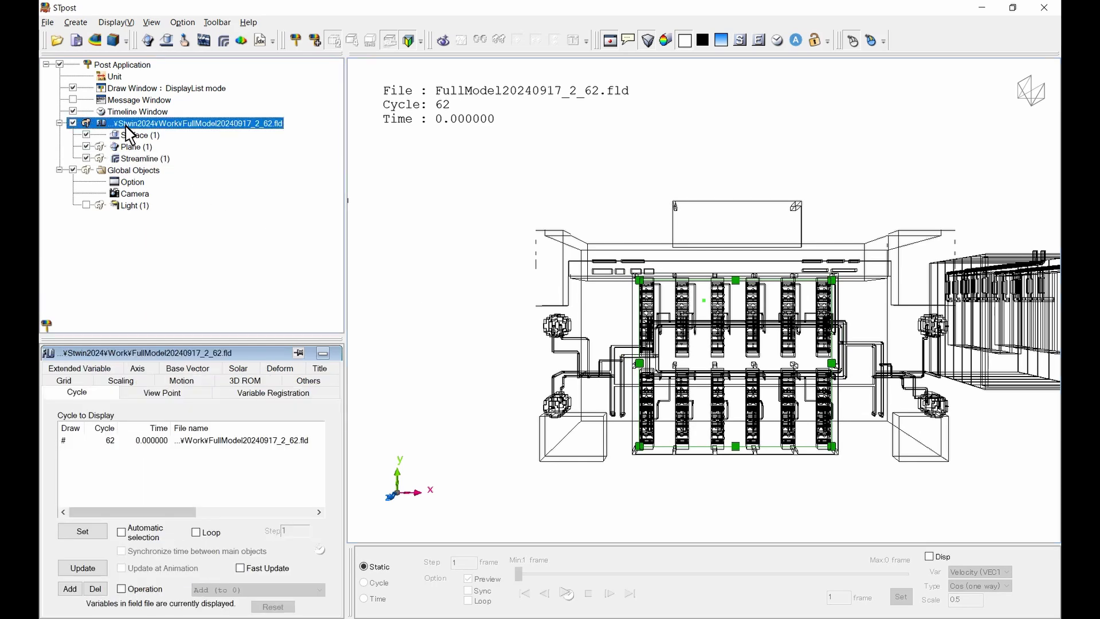
click(132, 158)
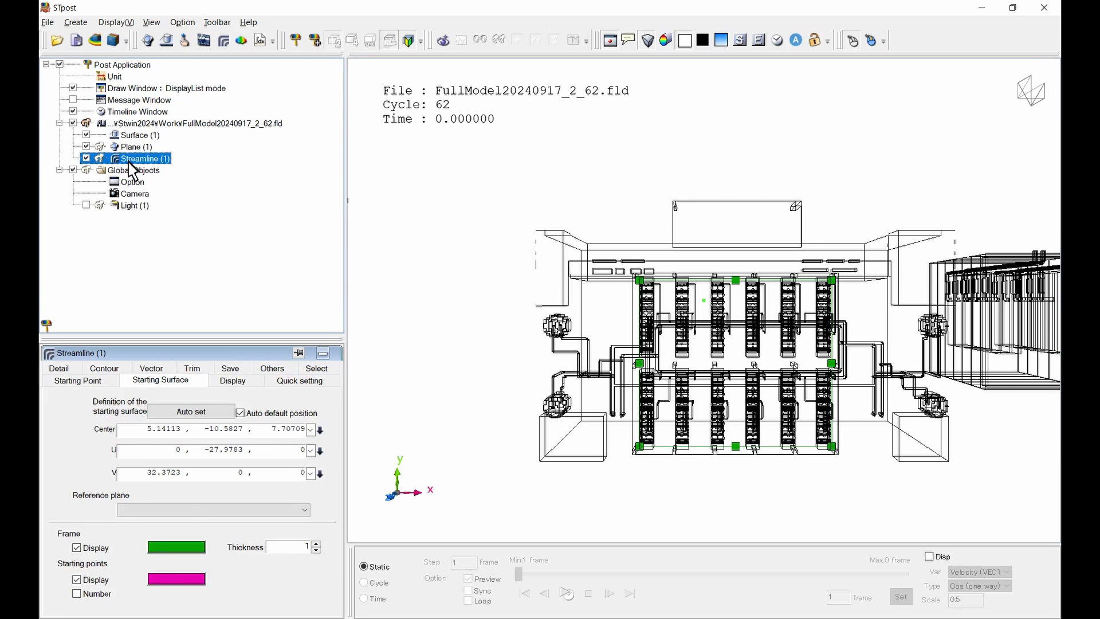
click(90, 381)
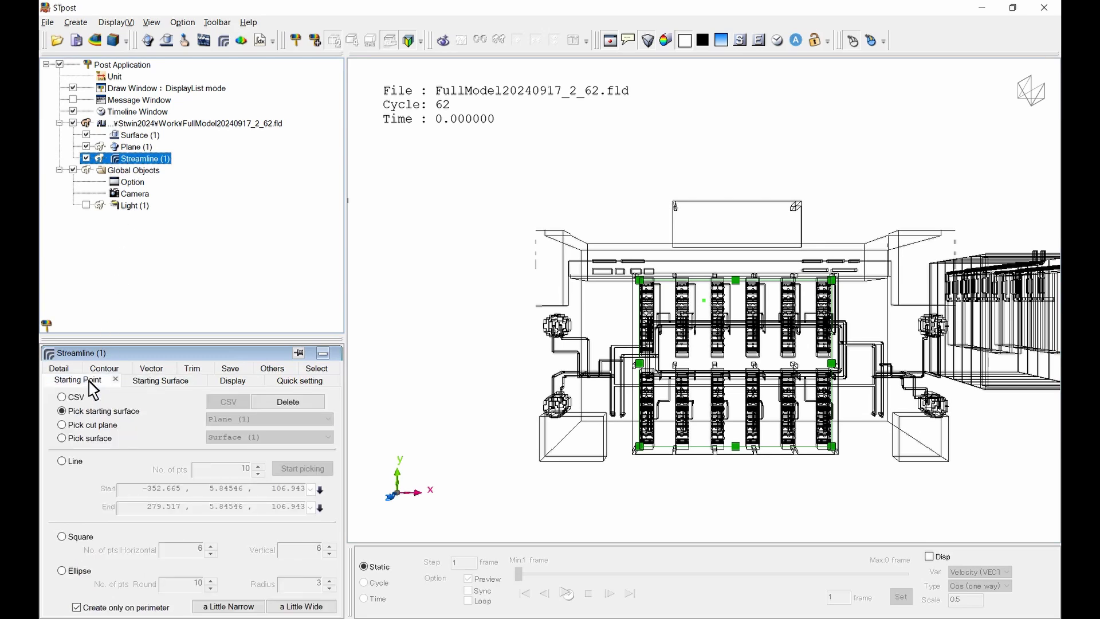
click(62, 537)
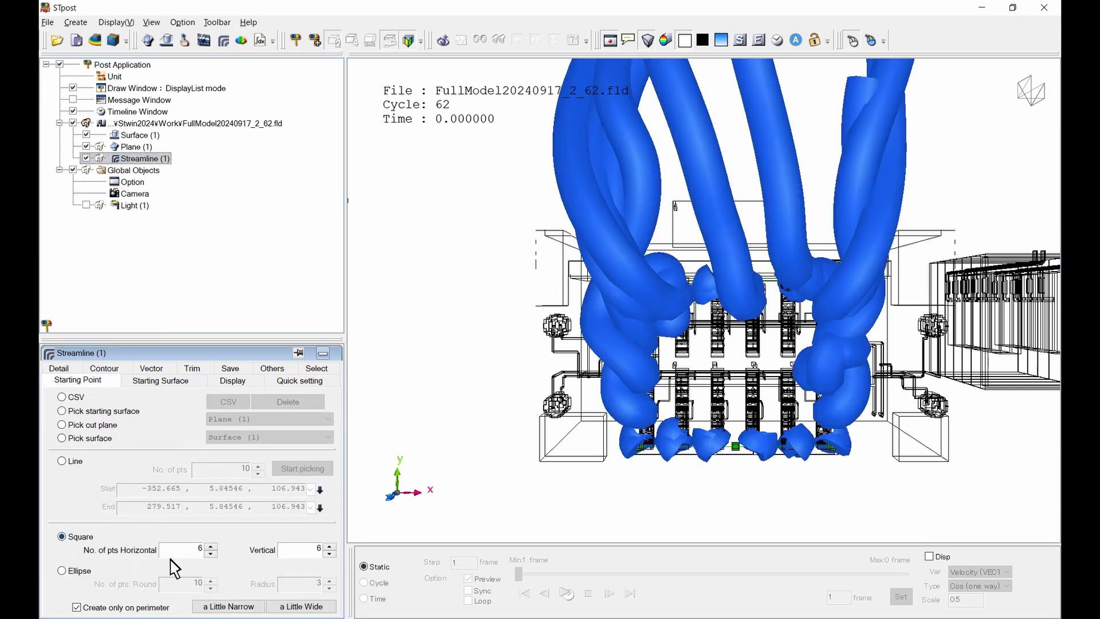
mouse_move(201, 559)
click(78, 608)
click(78, 608)
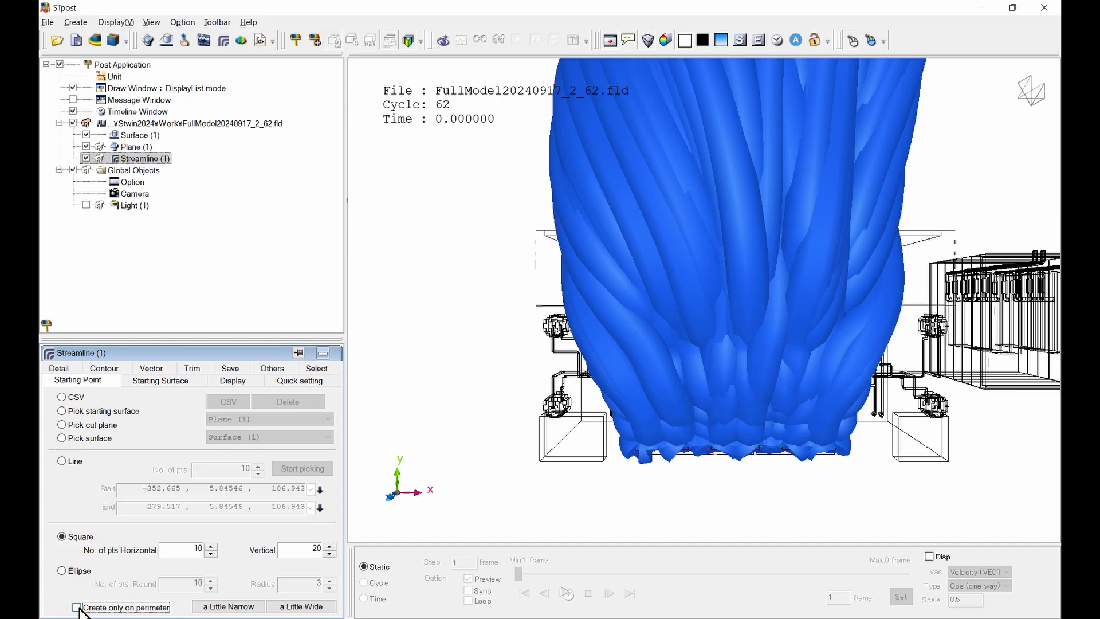
Change the streamline display type to Line and edit its number of calculation.
click(232, 381)
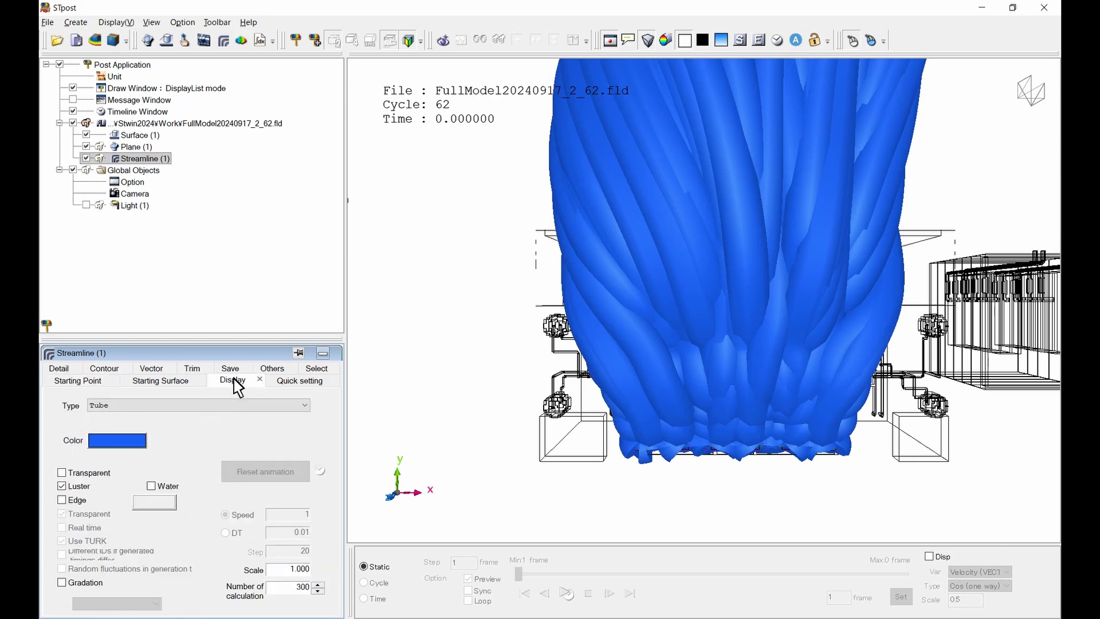
click(216, 407)
click(203, 417)
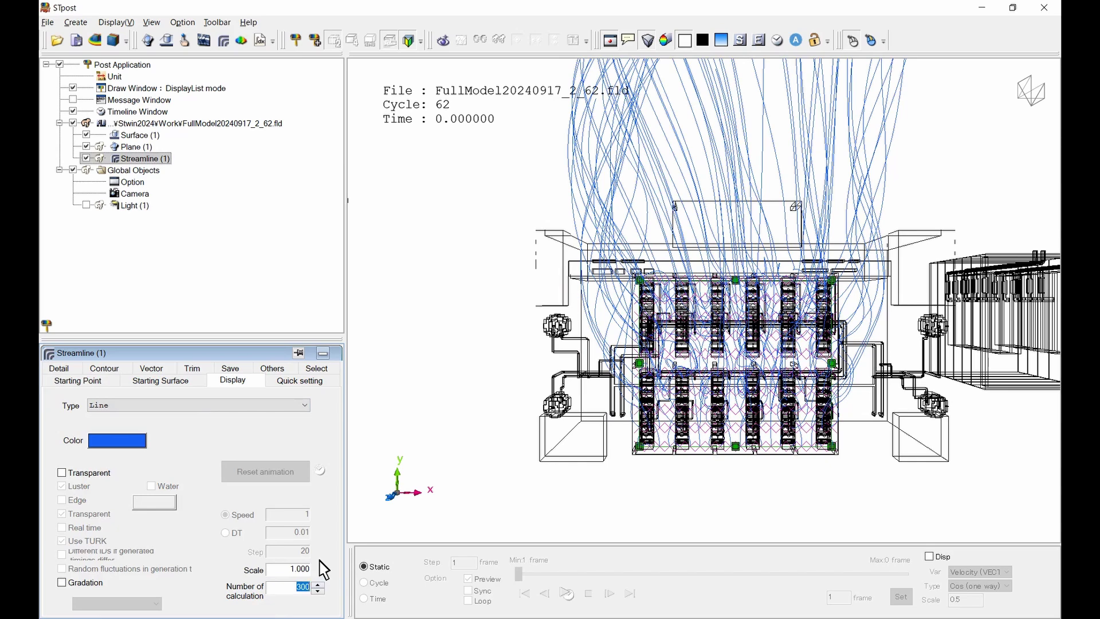
text(10)
Hide the streamline's starting surface frame and starting points, and redraw the view.
click(172, 381)
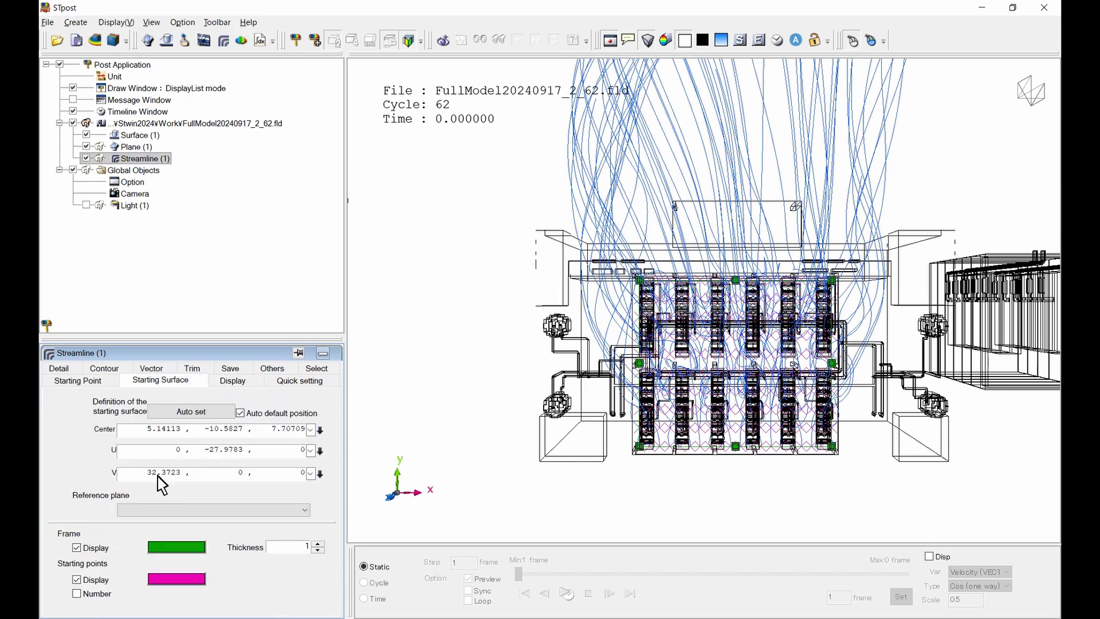
click(80, 549)
click(76, 580)
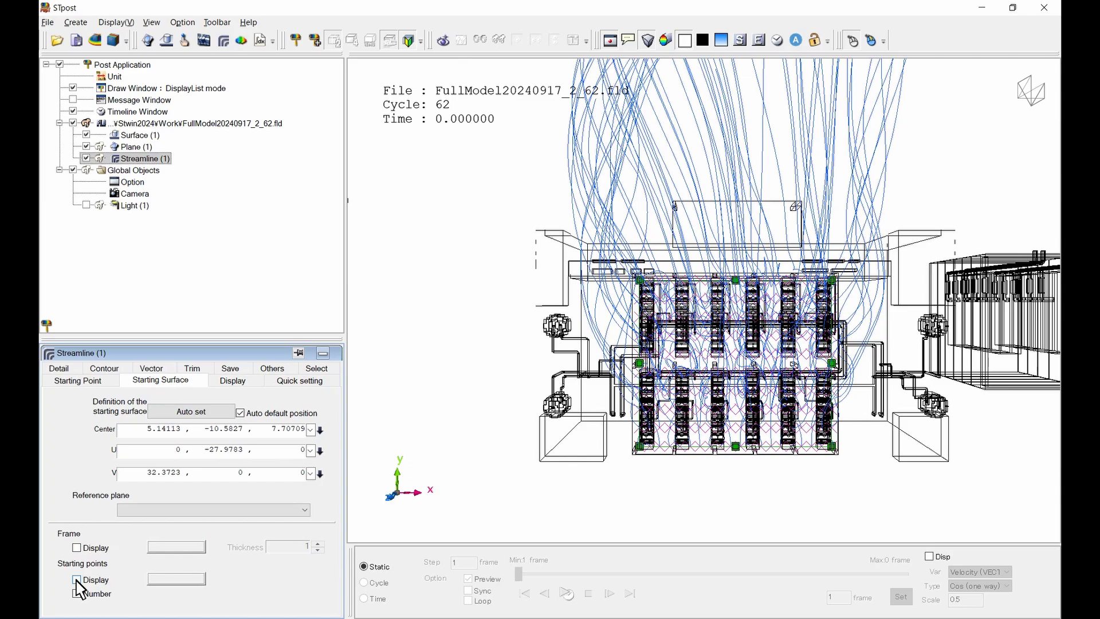
click(54, 334)
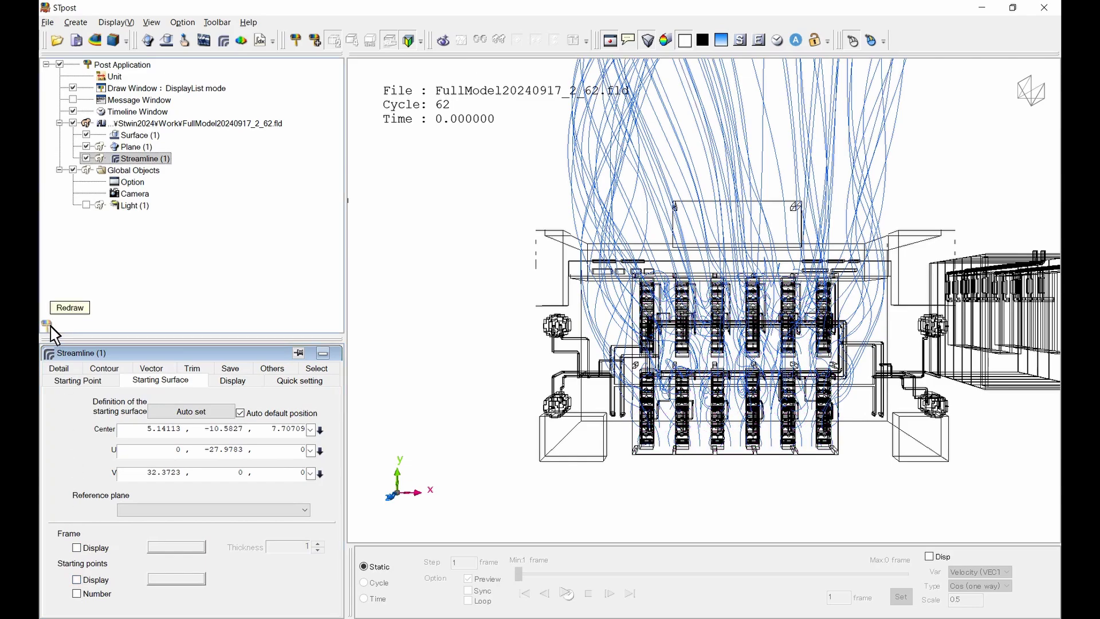
drag(851, 430, 753, 341)
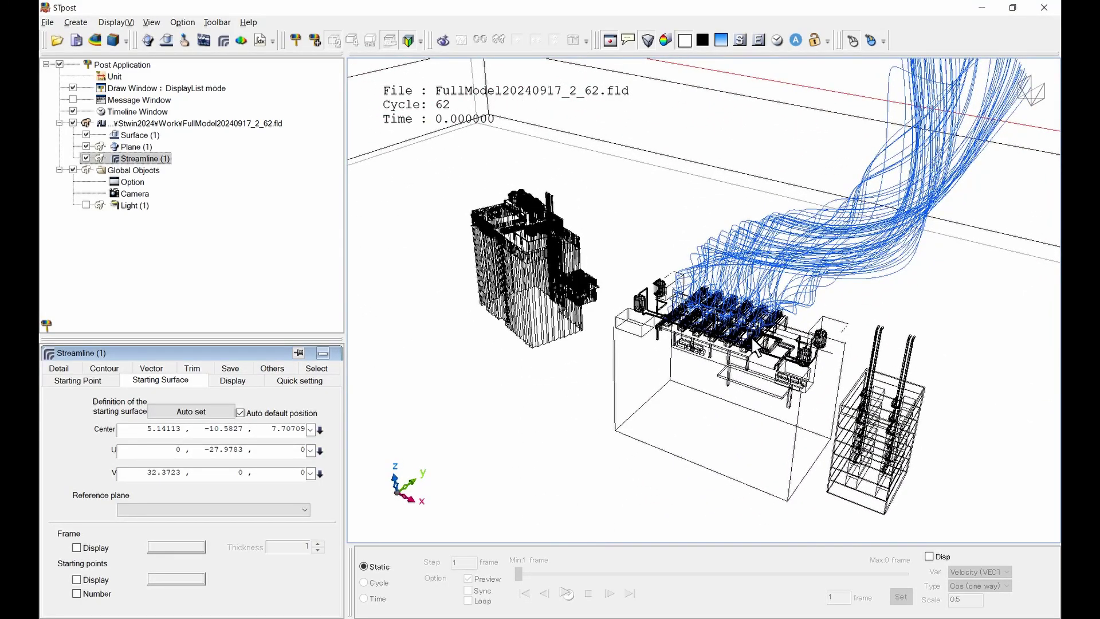
Hide Plane (1) and create a volume renderer that displays the Temperature (TEMP) variable.
click(86, 147)
click(75, 22)
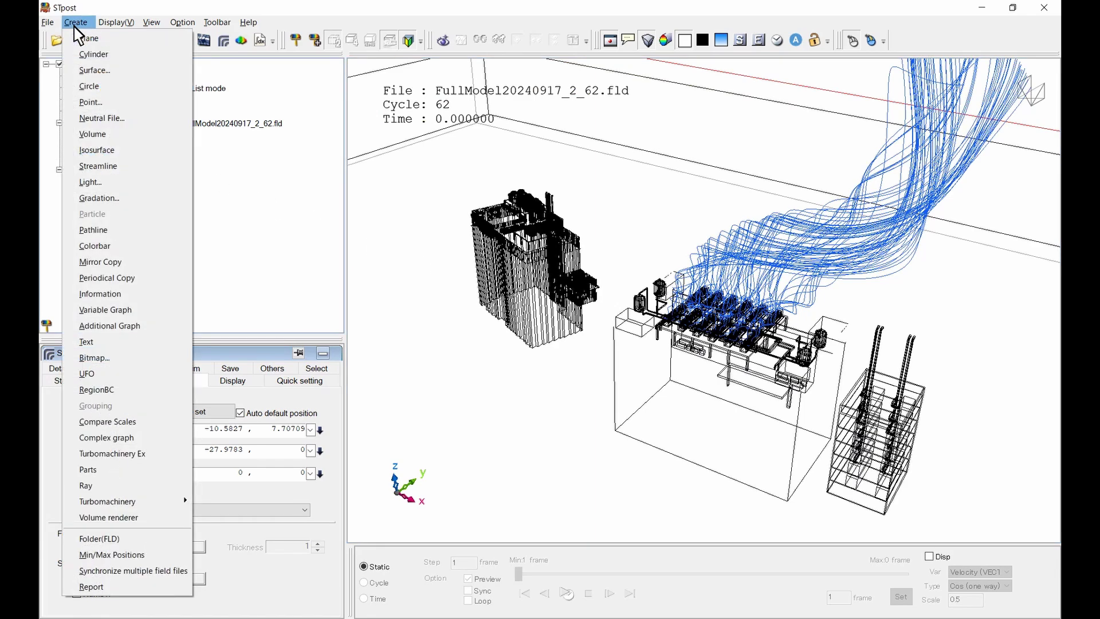
click(143, 518)
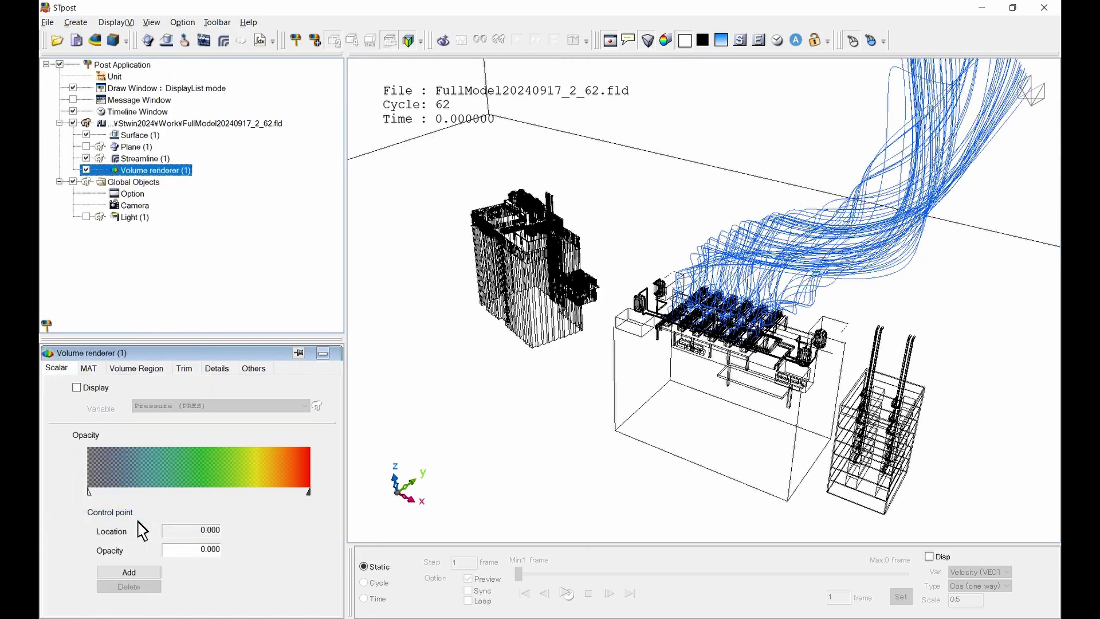
click(78, 388)
click(213, 406)
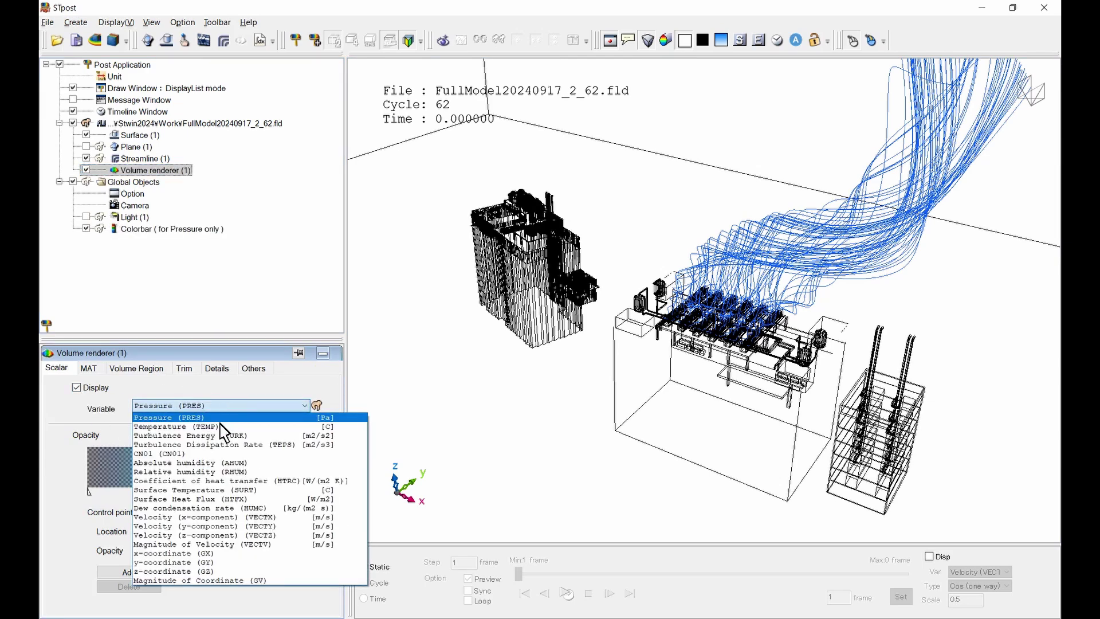
click(218, 424)
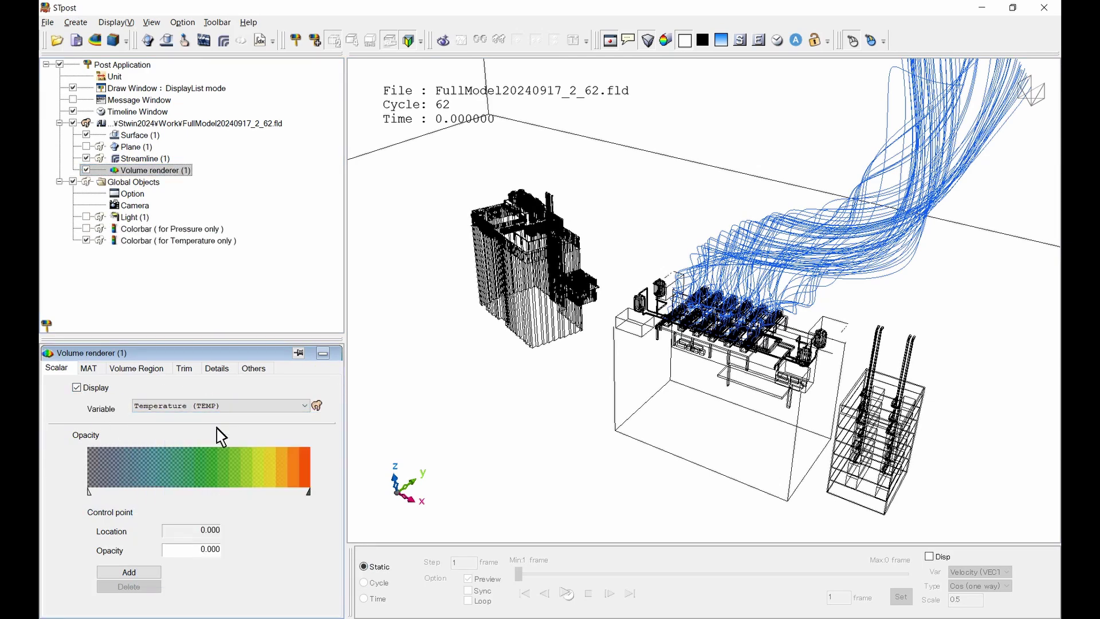
Add an opacity control point to the volume renderer at location 0.450 with opacity 1 and redraw the view.
click(154, 572)
click(201, 491)
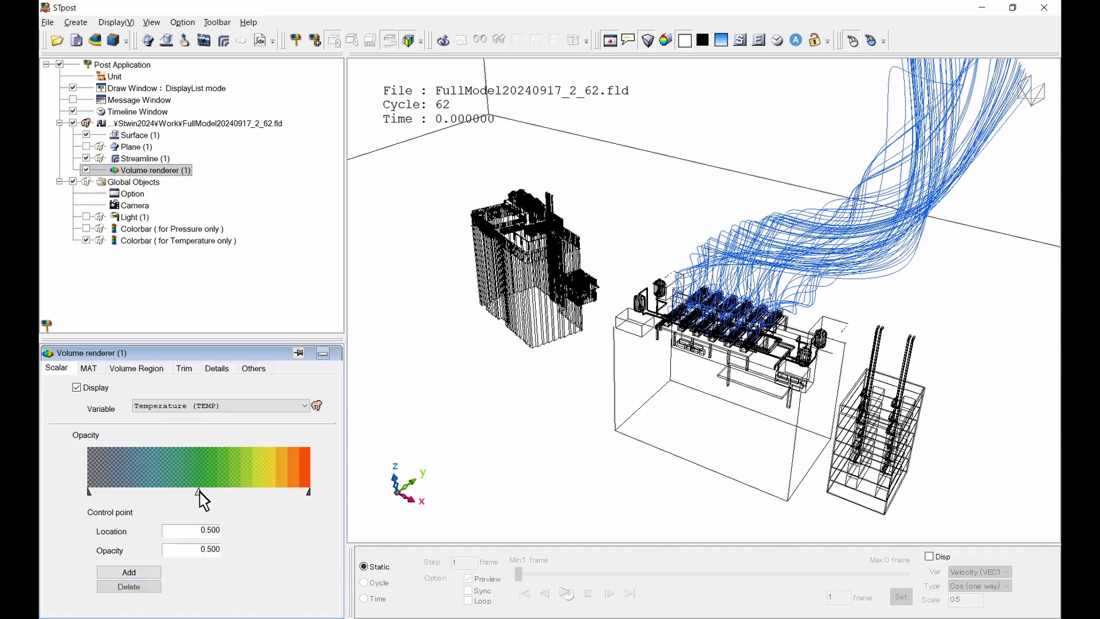
click(211, 529)
double_click(198, 551)
text(1)
click(48, 326)
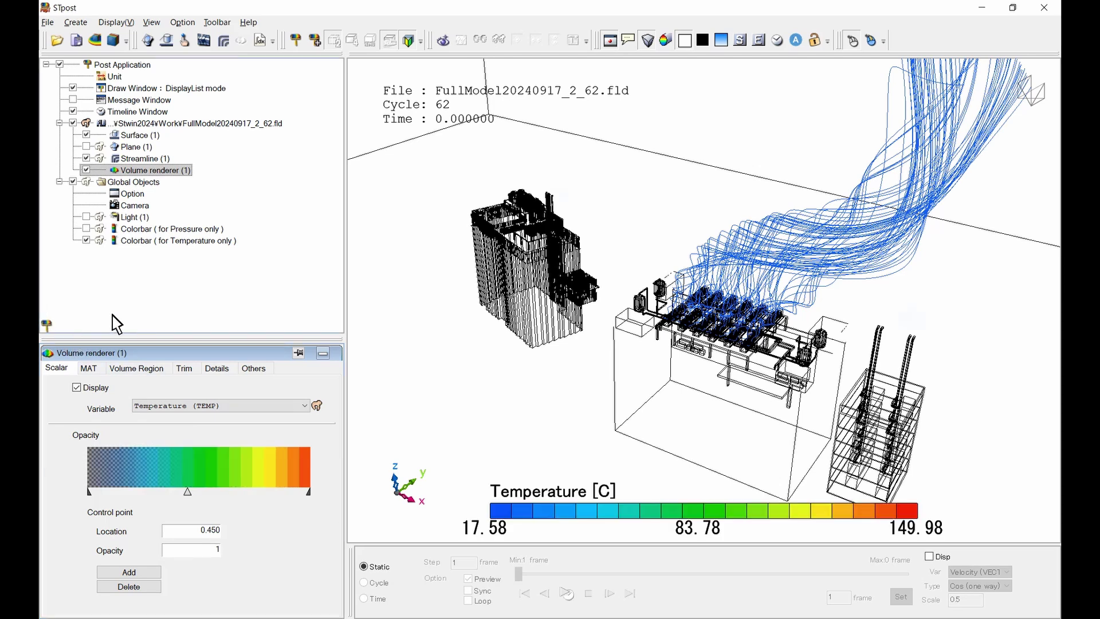
Set the volume renderer's opacity scale to 10.
click(217, 368)
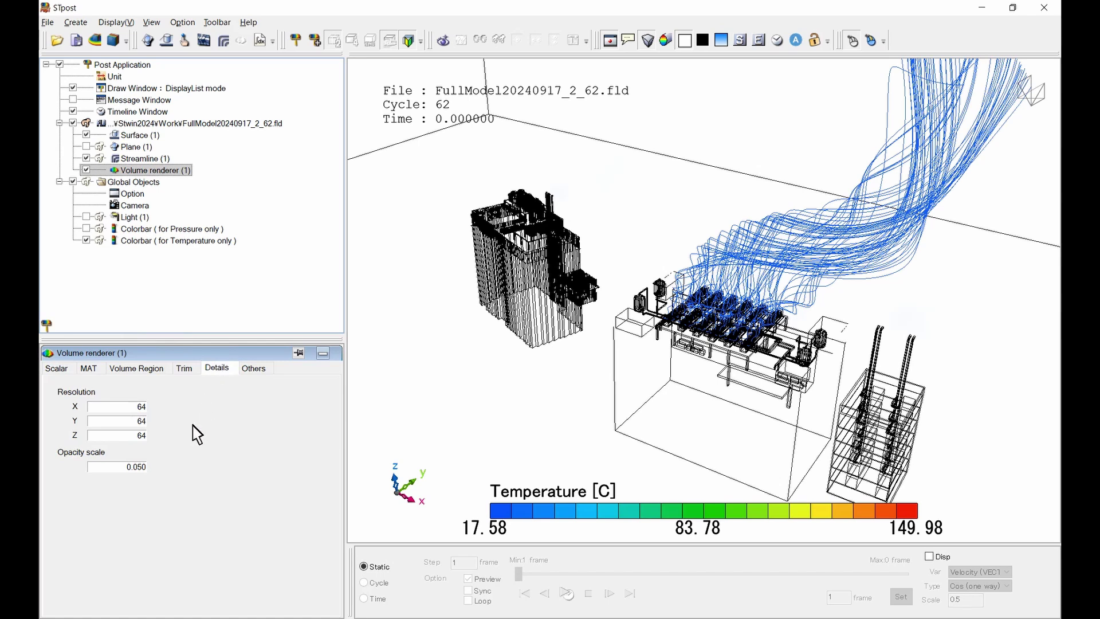
click(133, 467)
text(10)
Fix the temperature colorbar's range to a maximum of 40 and a minimum of 17, and redraw the view.
click(183, 242)
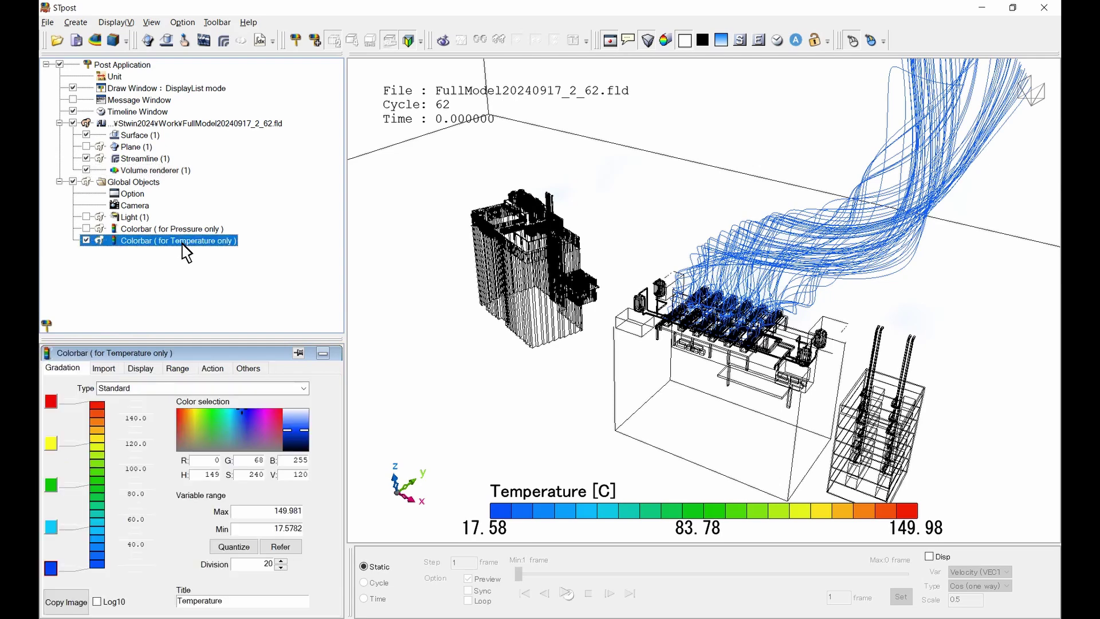
click(177, 368)
double_click(239, 392)
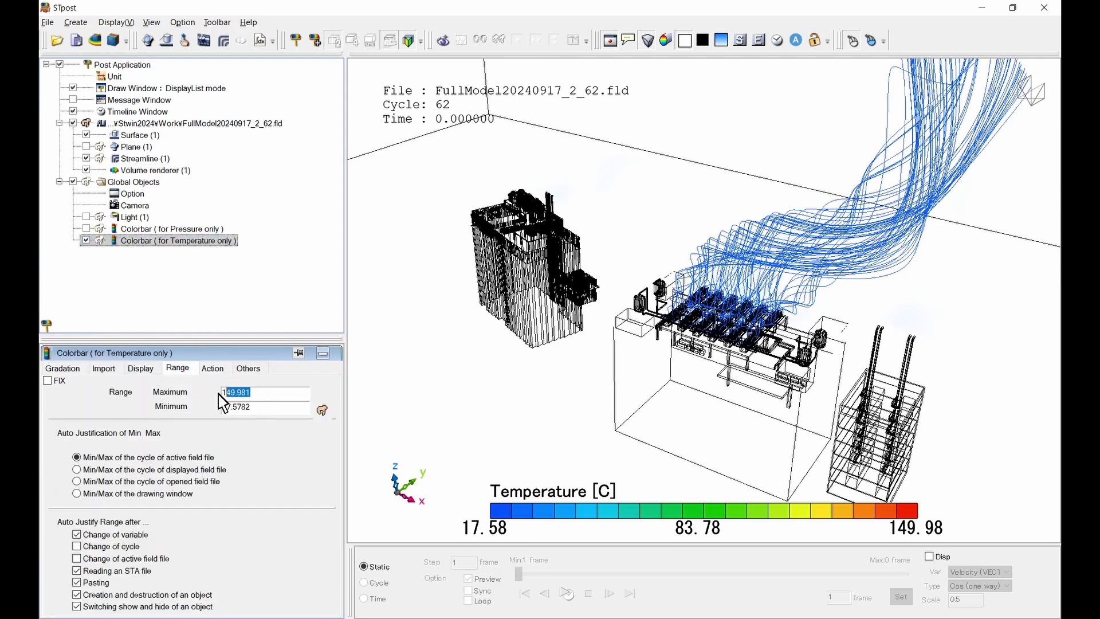
text(40)
key(Tab)
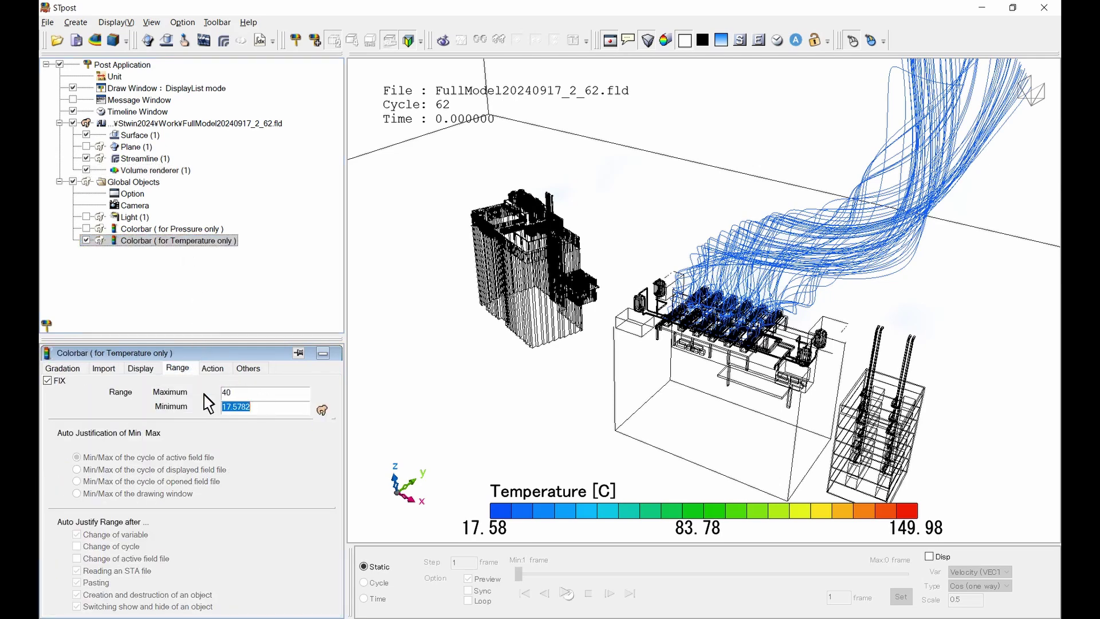
text(17)
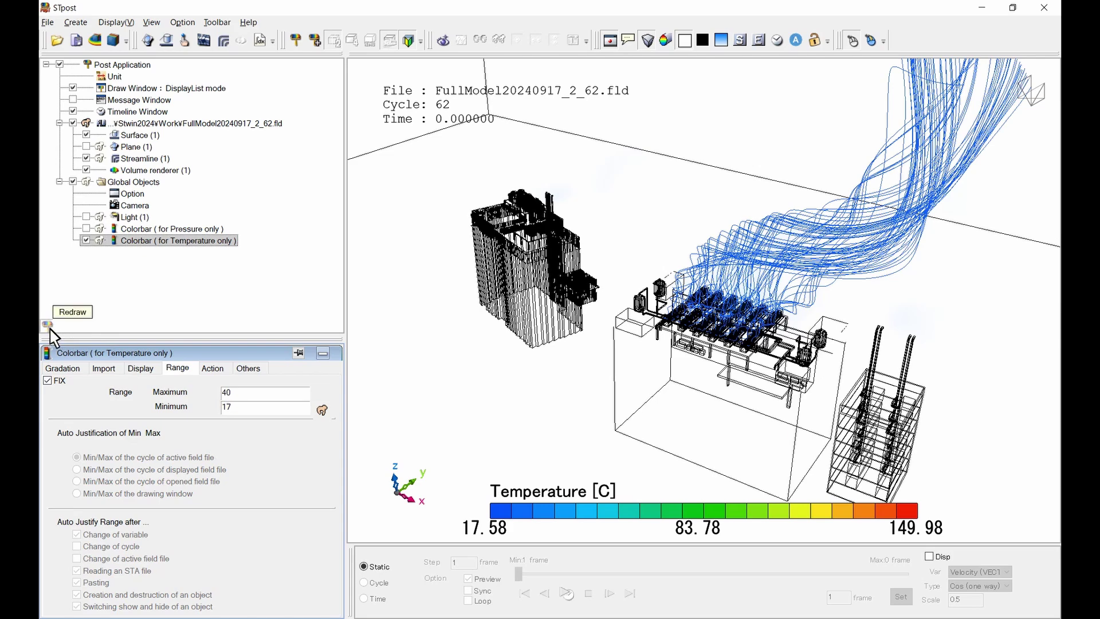
click(49, 329)
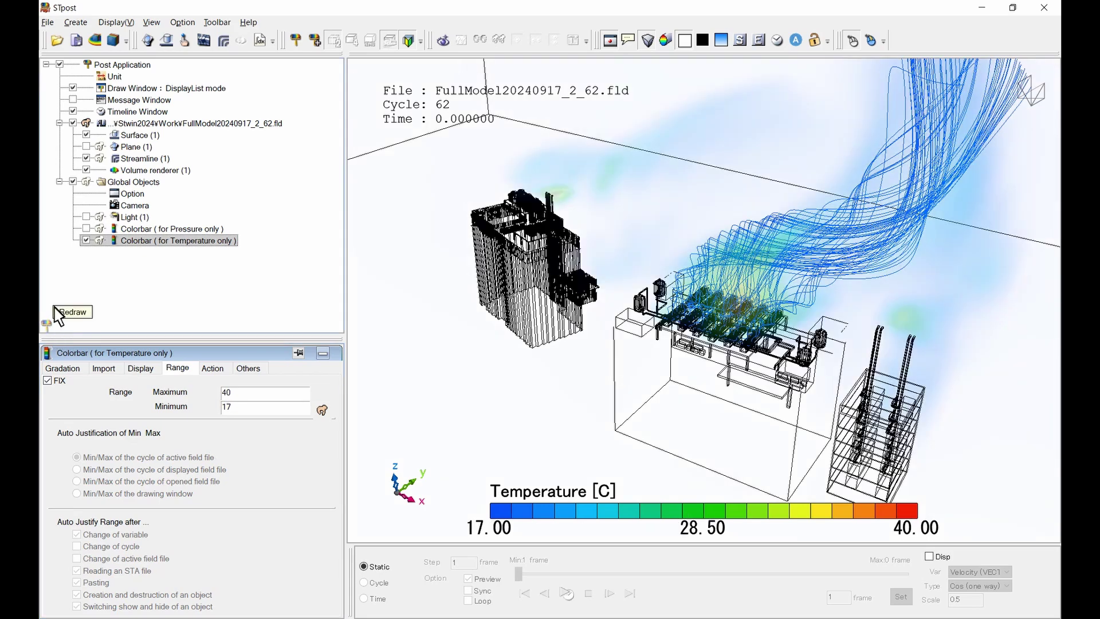
Open the neutral file FullModel20240917_2.nfb to overlay the solid building geometry on the results.
click(48, 21)
click(60, 39)
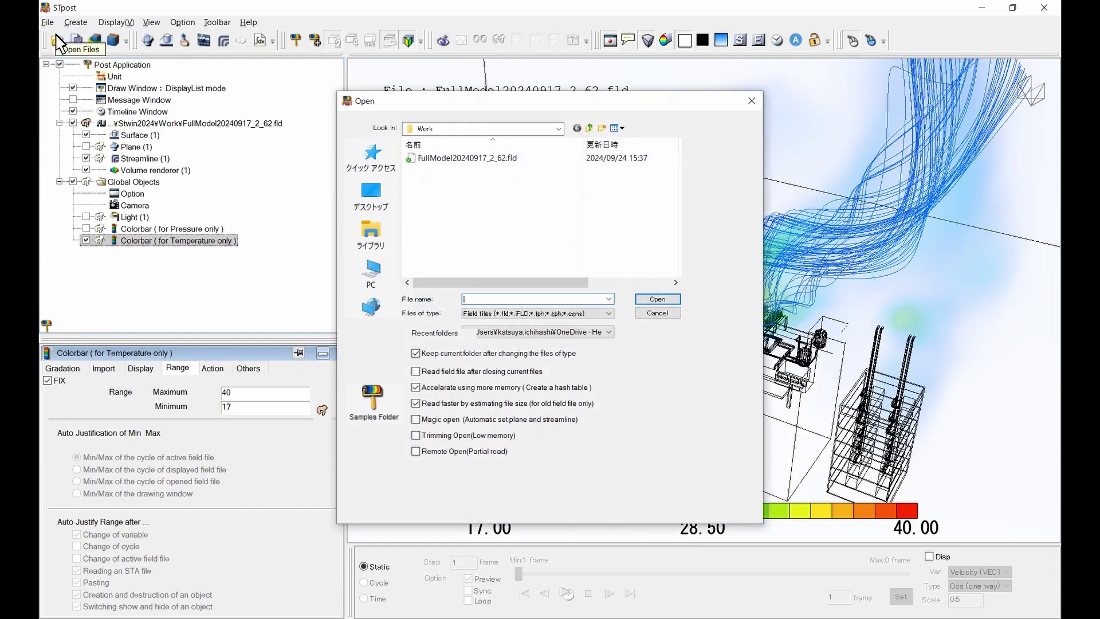
click(564, 313)
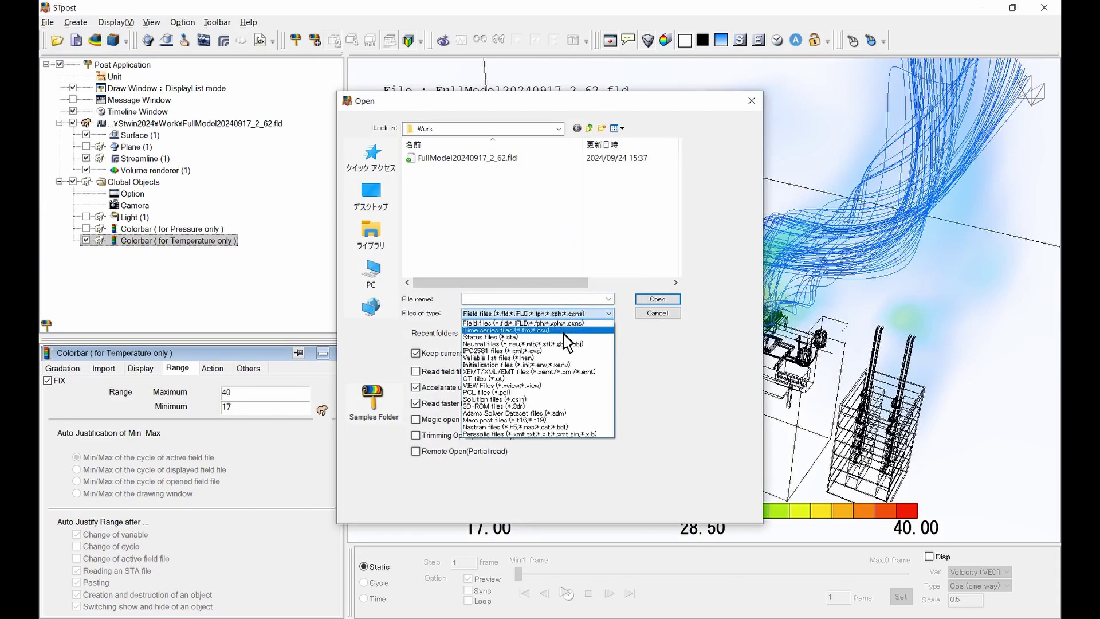
click(564, 344)
click(492, 206)
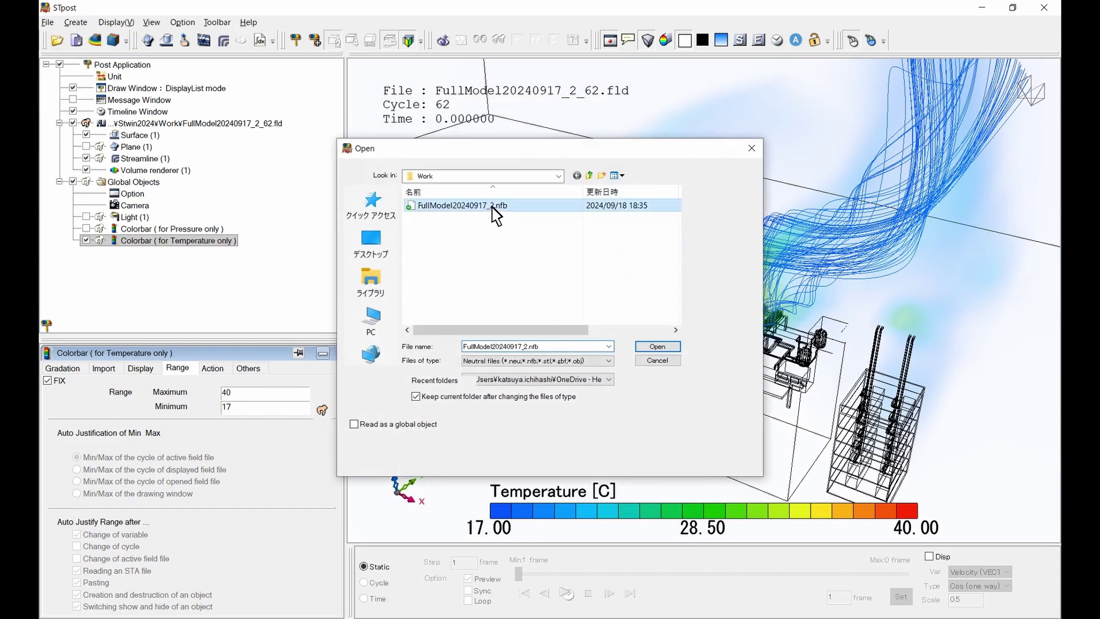
click(658, 347)
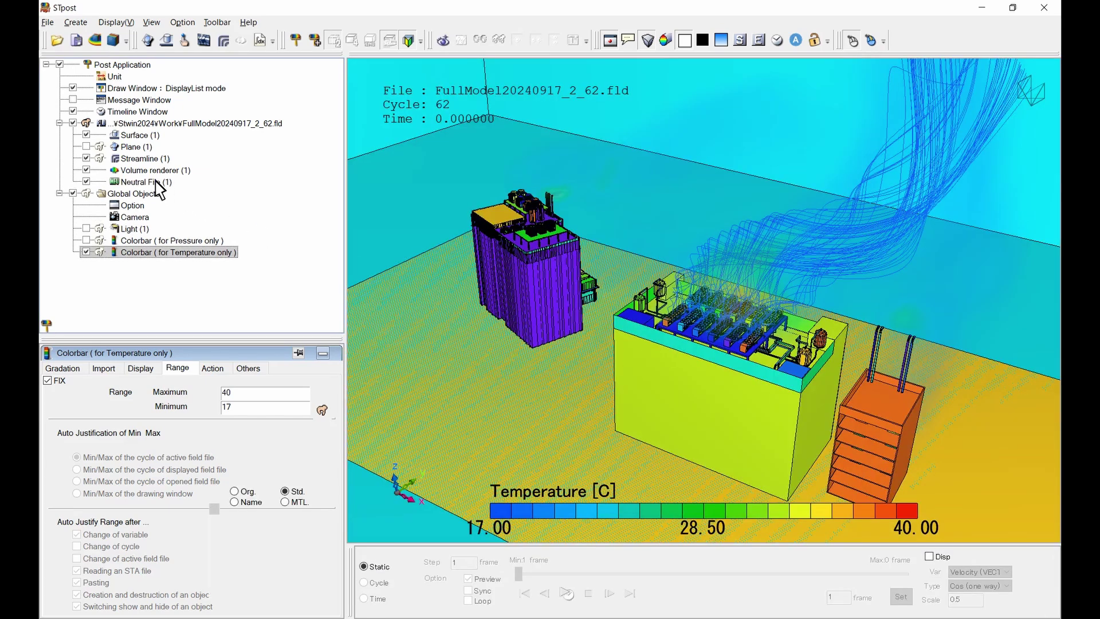
Hide the domain boundary parts Xmin, Xmax, Ymin, Ymax, Zmin and Zmax of Neutral File (1).
click(155, 182)
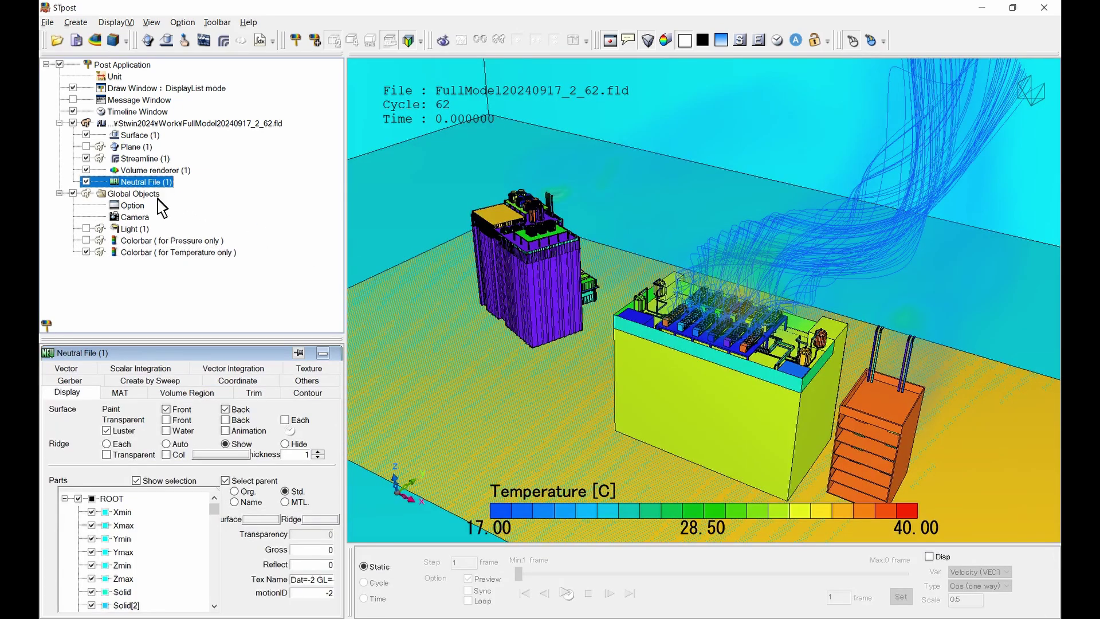
click(131, 516)
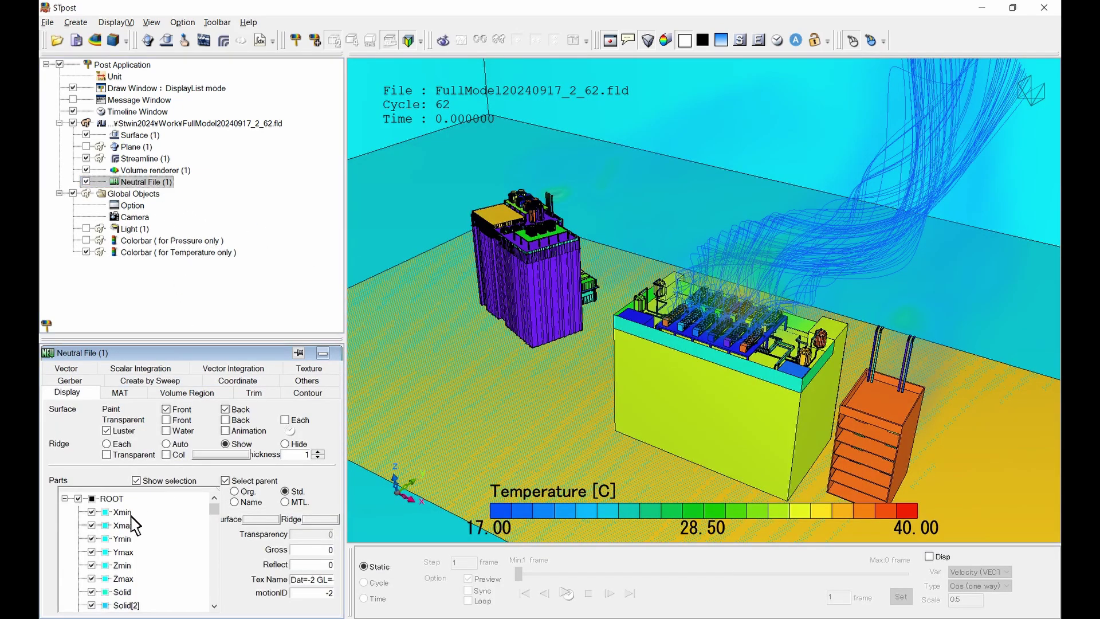
click(122, 512)
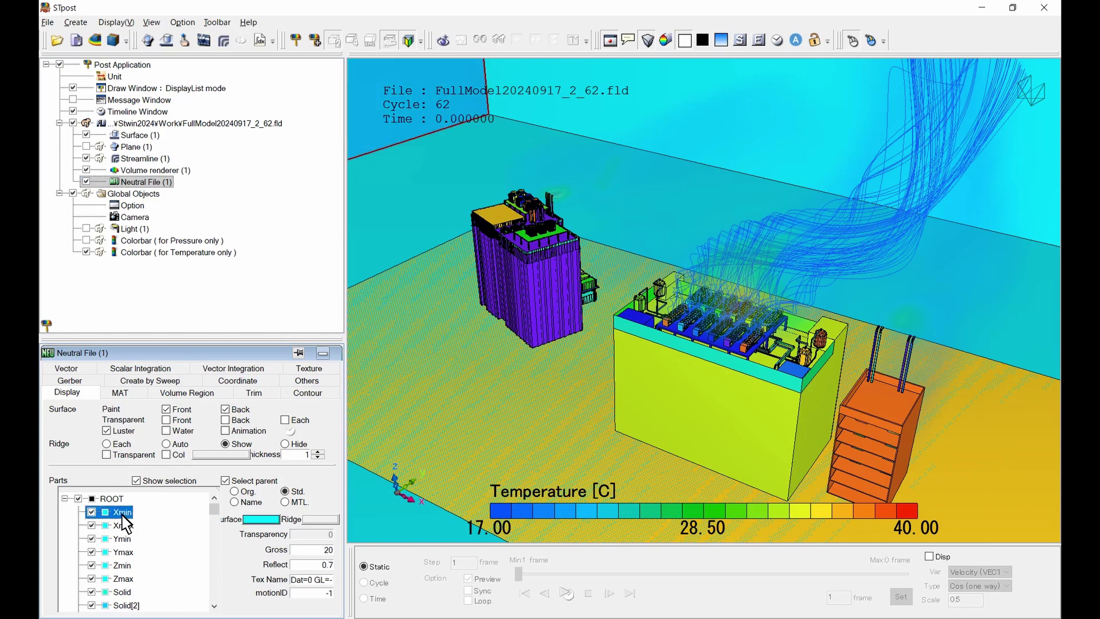
shift+click(122, 578)
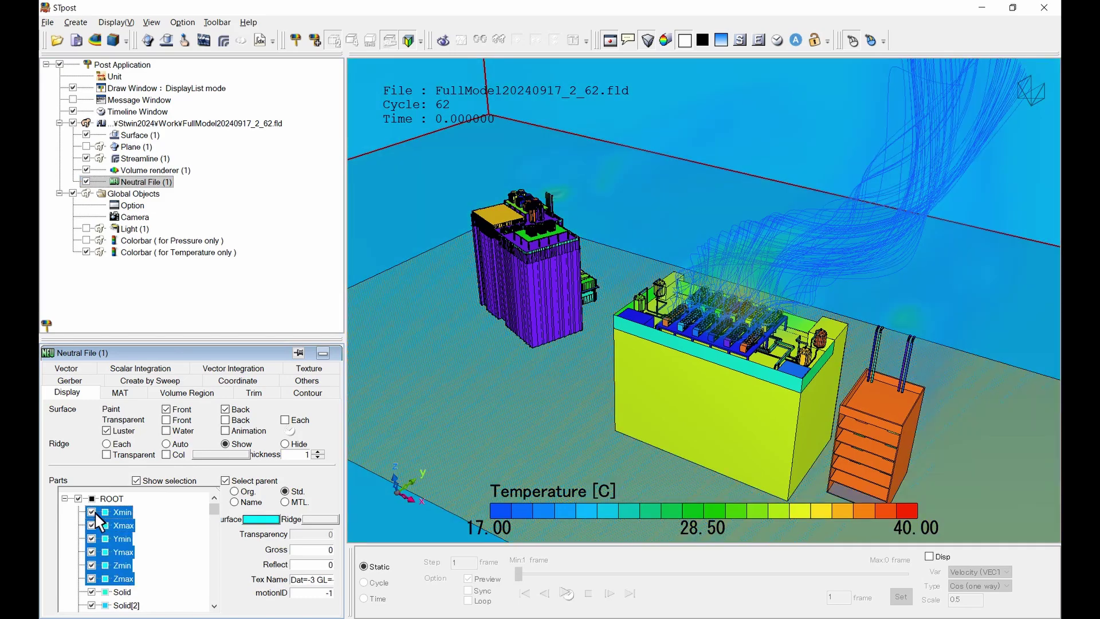
Set the surface color of all neutral file parts from Solid through DG_inlet2 to gray (RGB 192, 192, 192) and redraw.
click(124, 590)
drag(213, 509, 213, 605)
shift+click(160, 606)
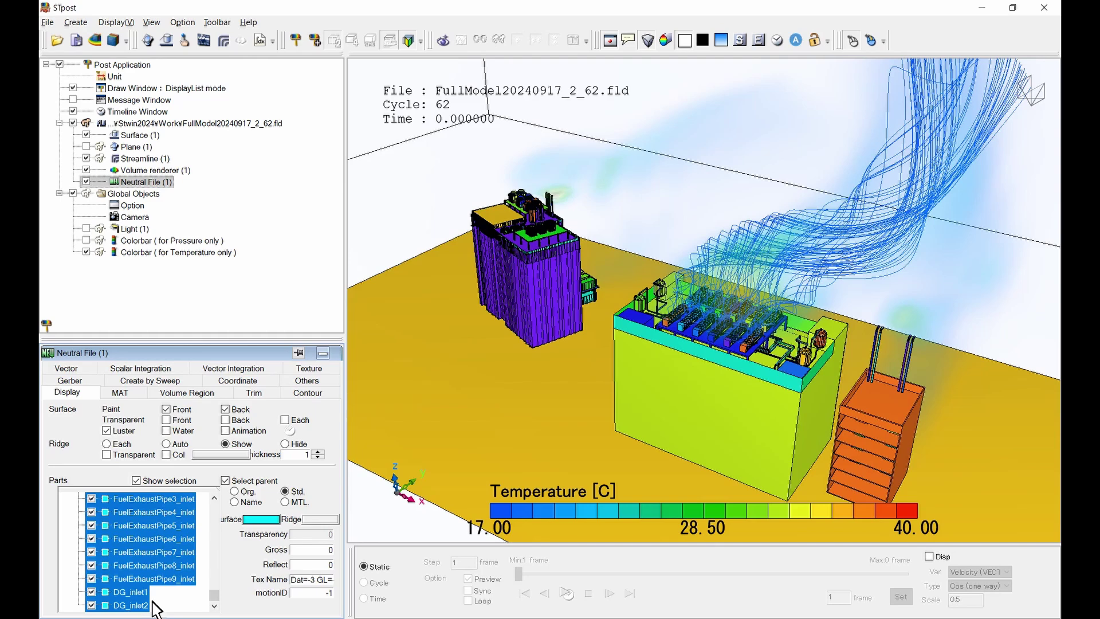
click(252, 519)
click(185, 442)
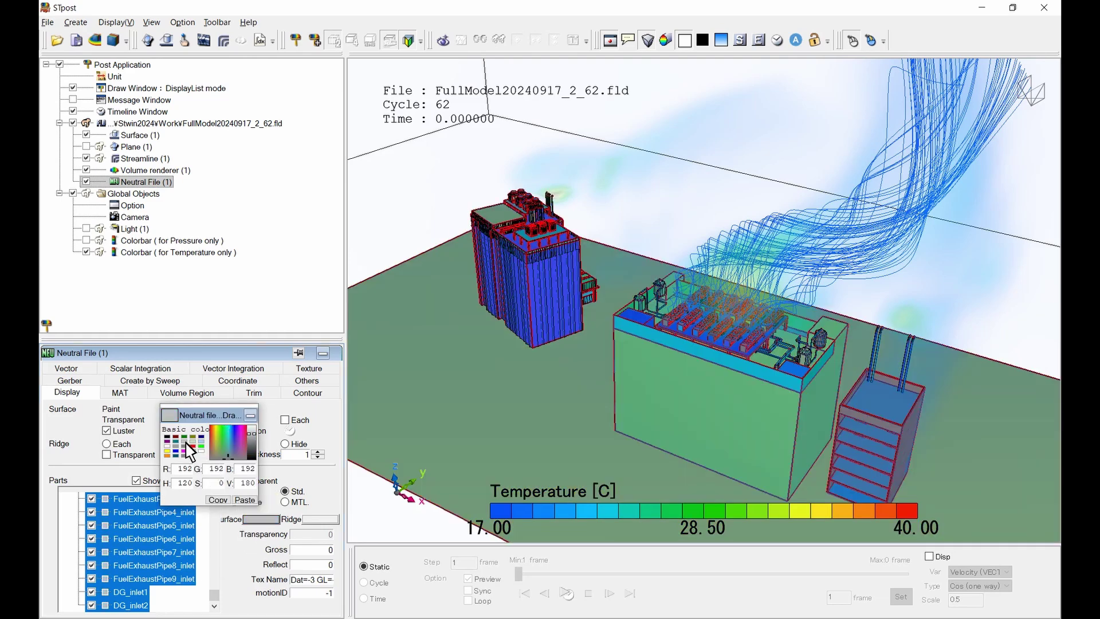
click(250, 415)
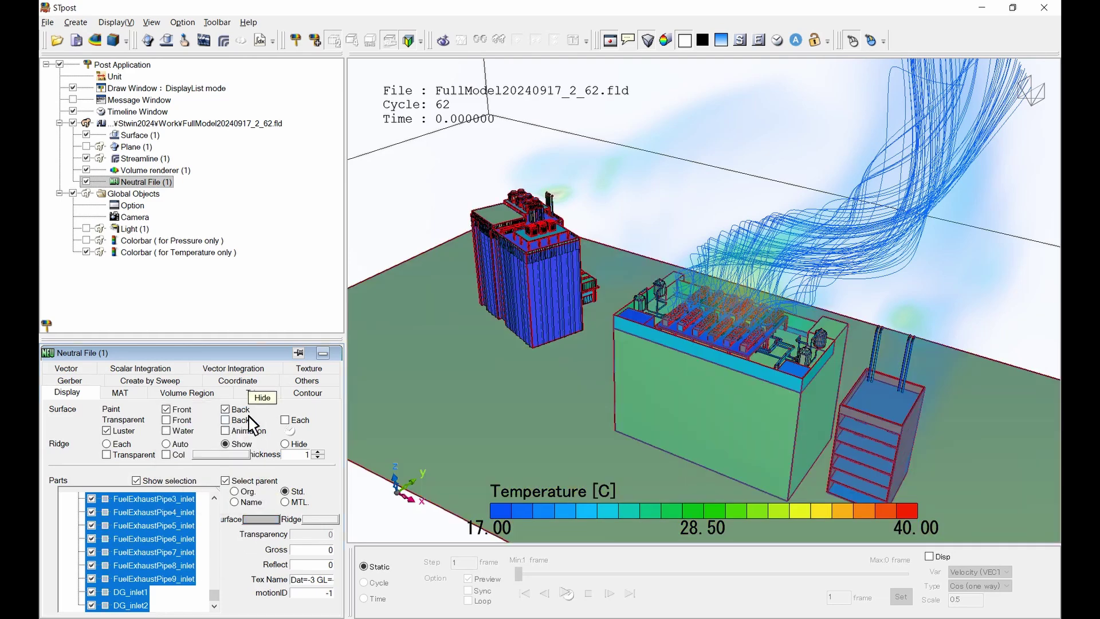
click(46, 324)
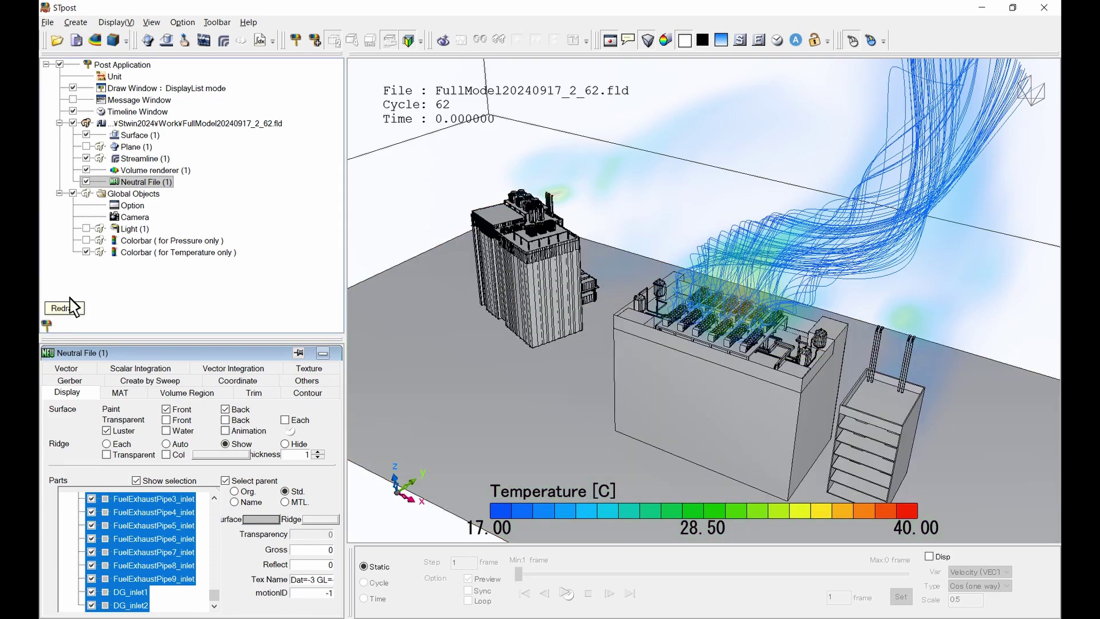
Hide the file name, cycle and time from the field file's title text in the view.
click(167, 123)
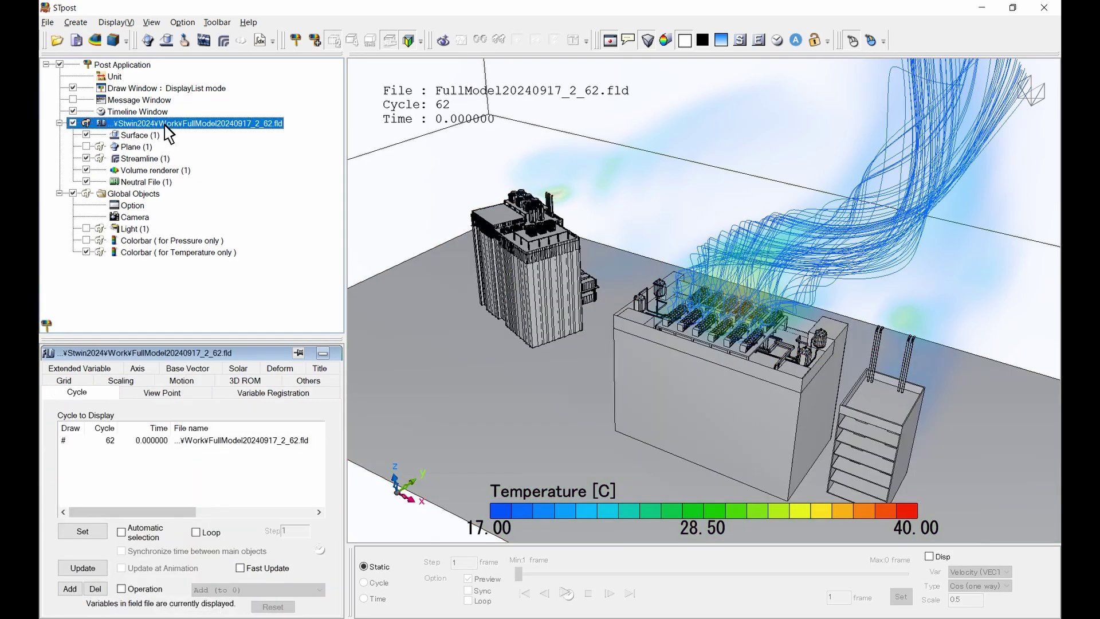
click(319, 369)
click(76, 437)
click(76, 452)
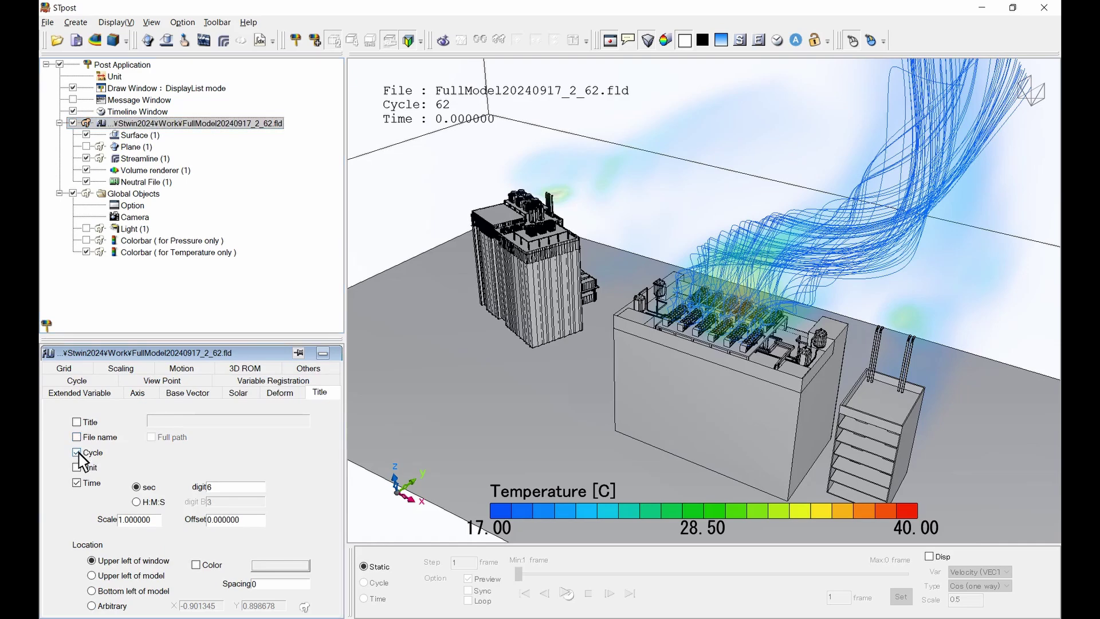
click(77, 483)
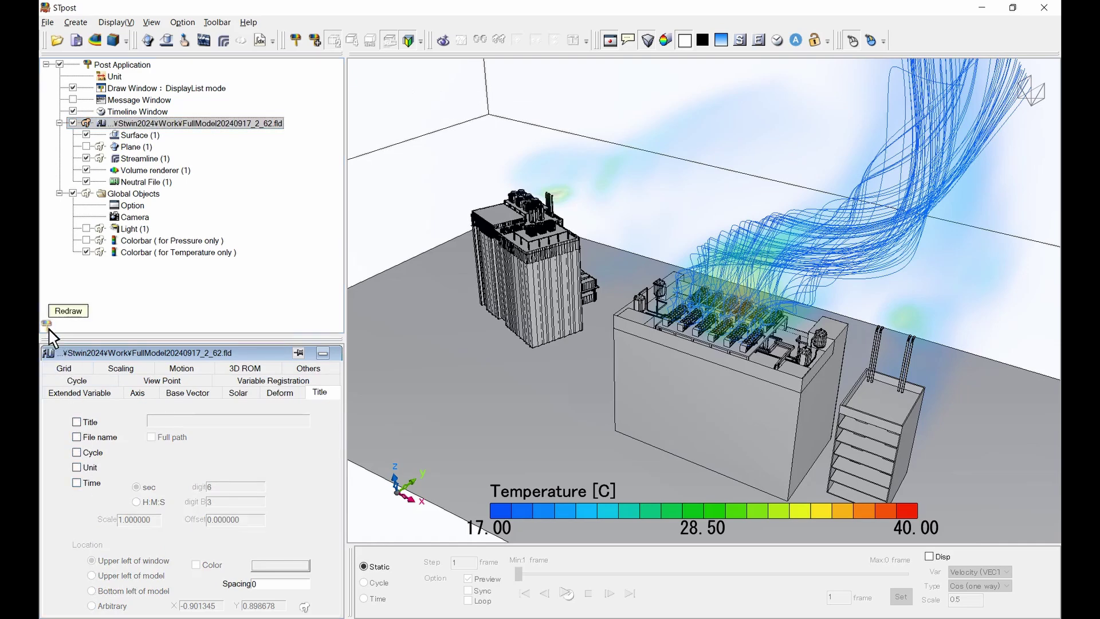